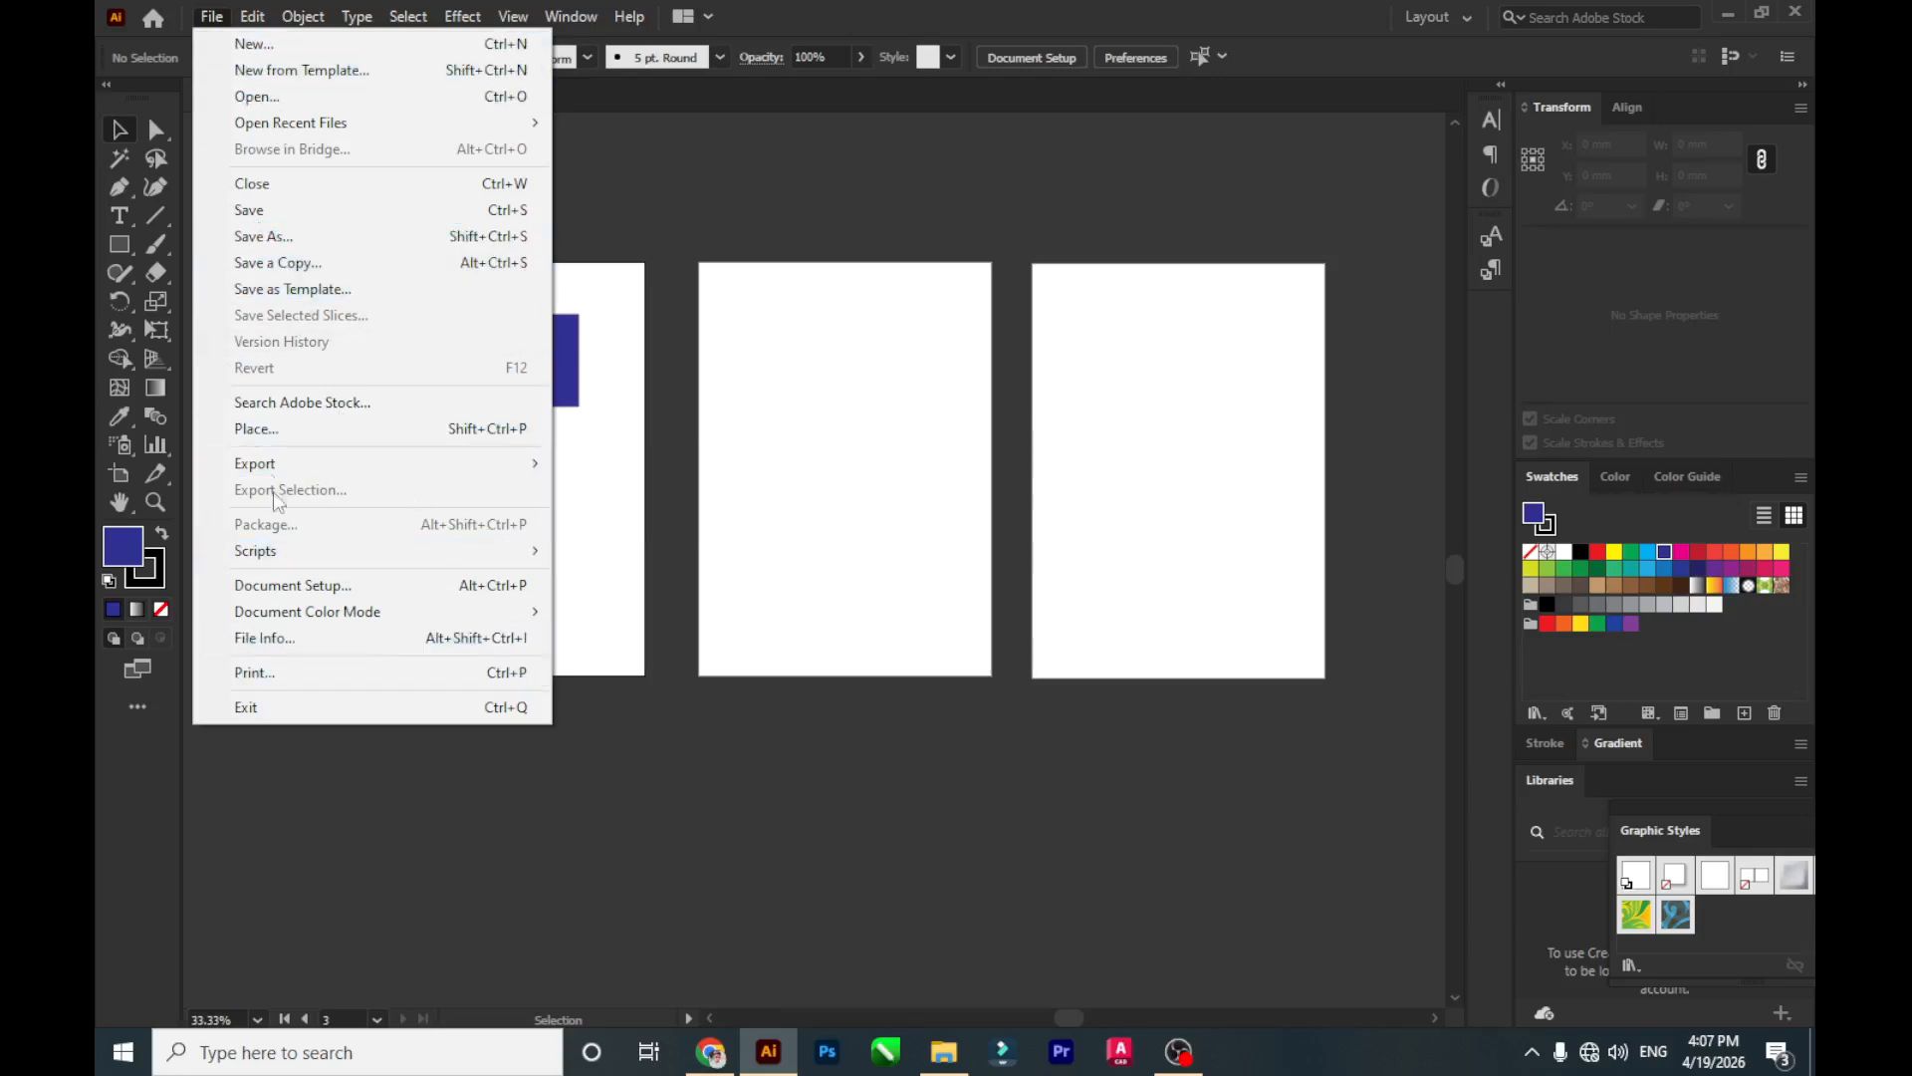
left_click(255, 17)
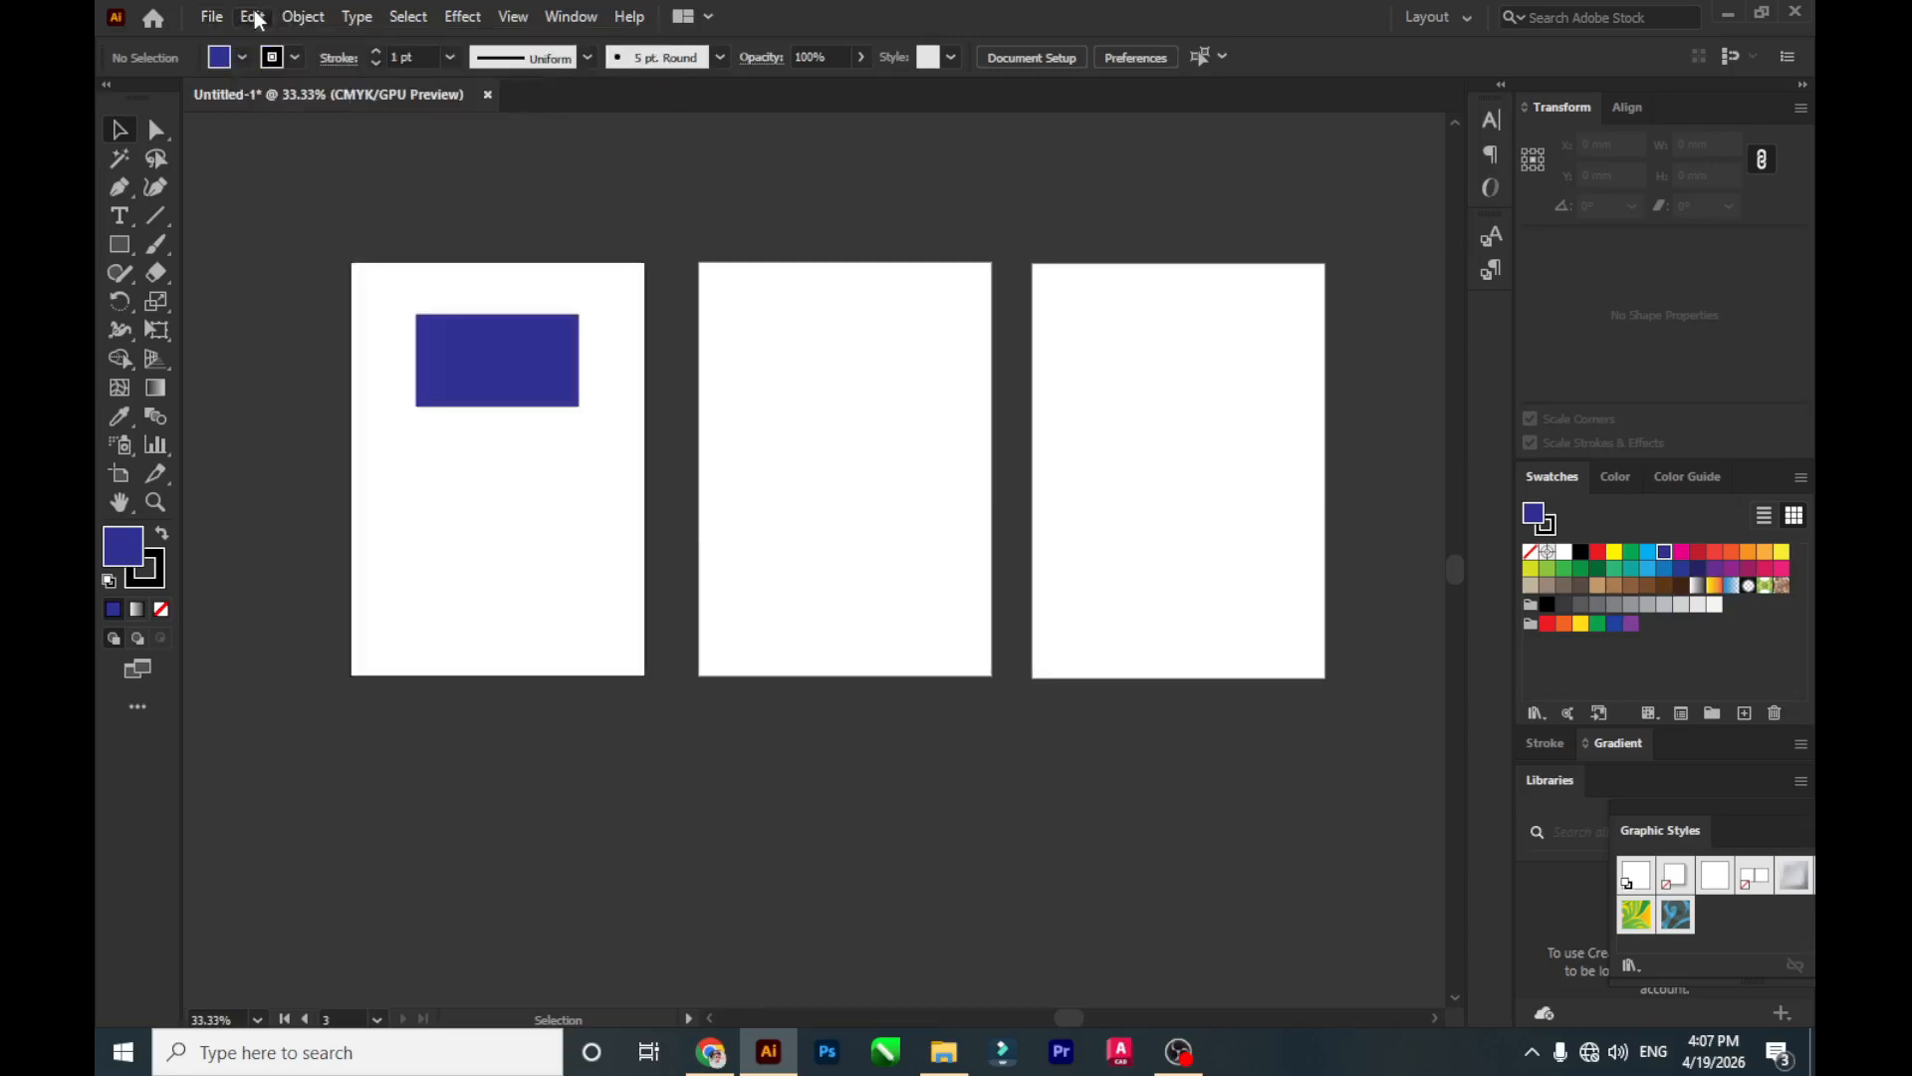
left_click(255, 17)
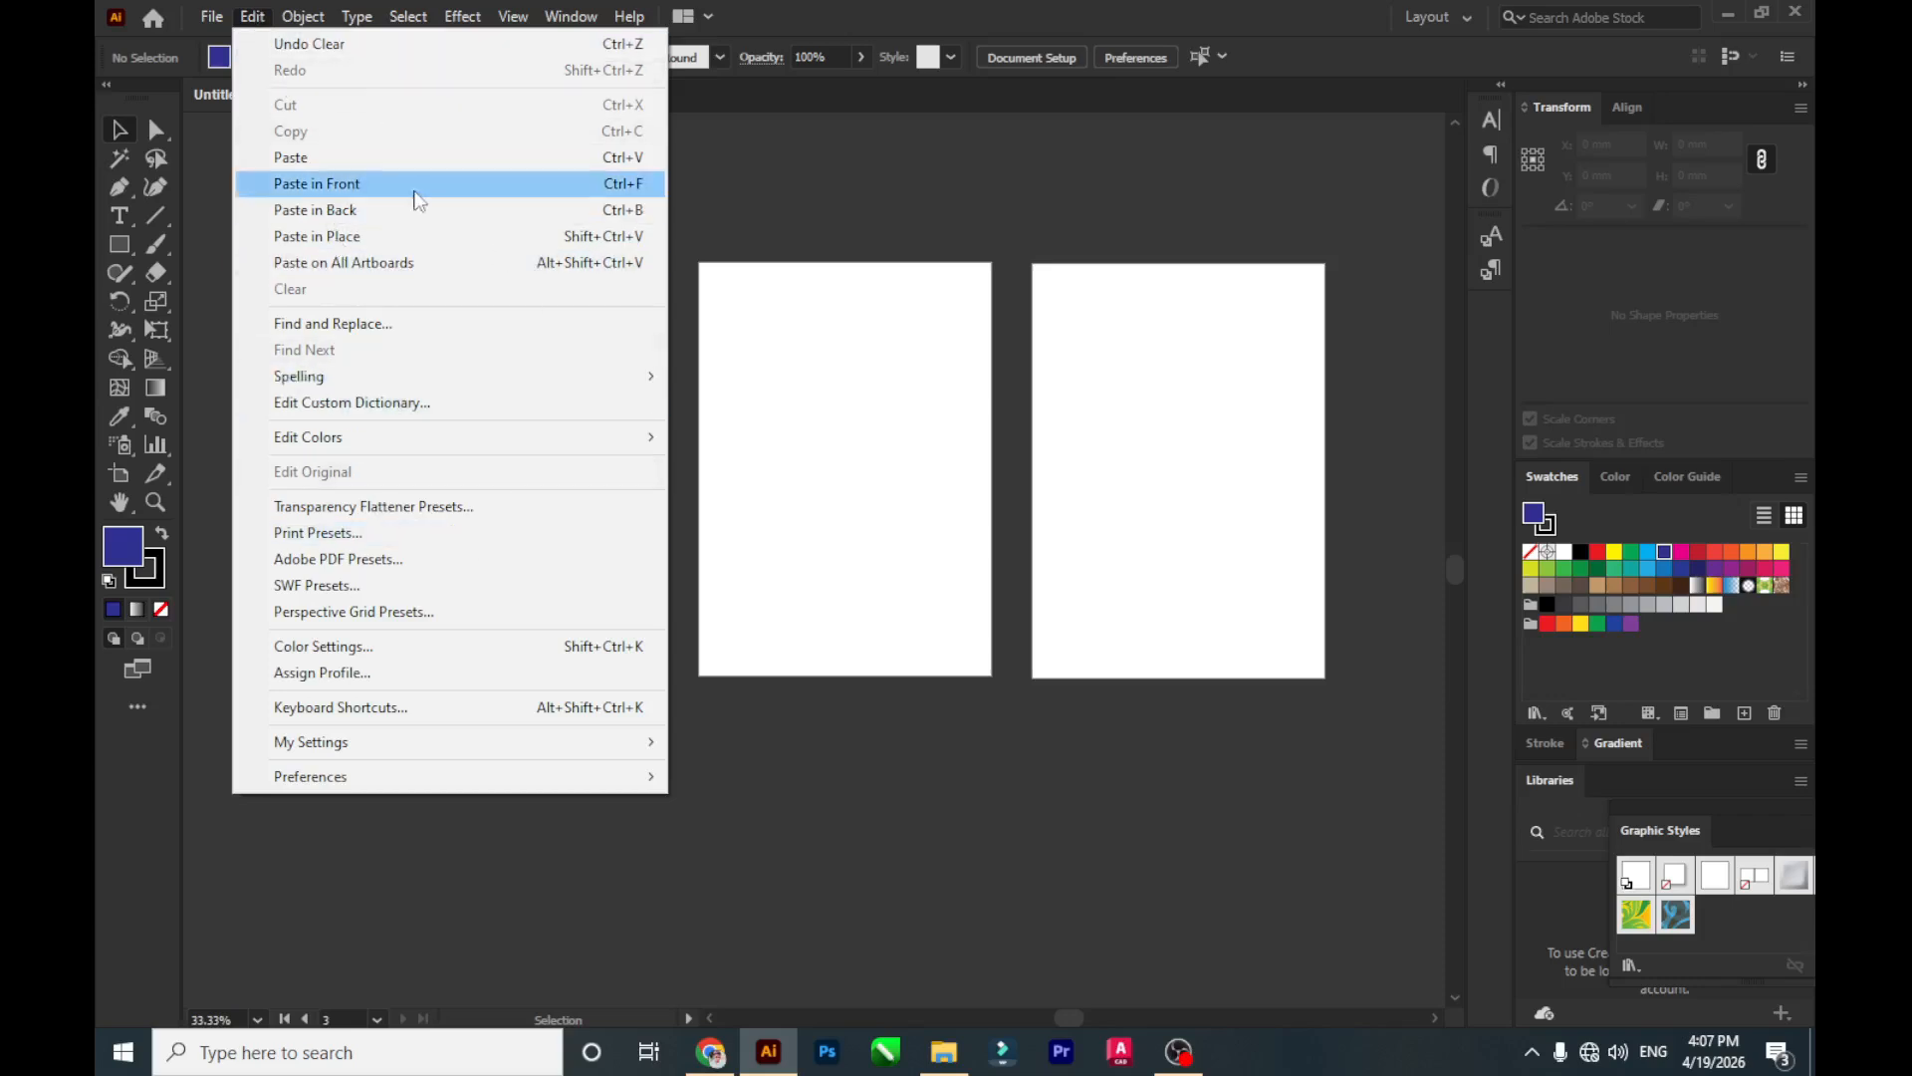
left_click(704, 242)
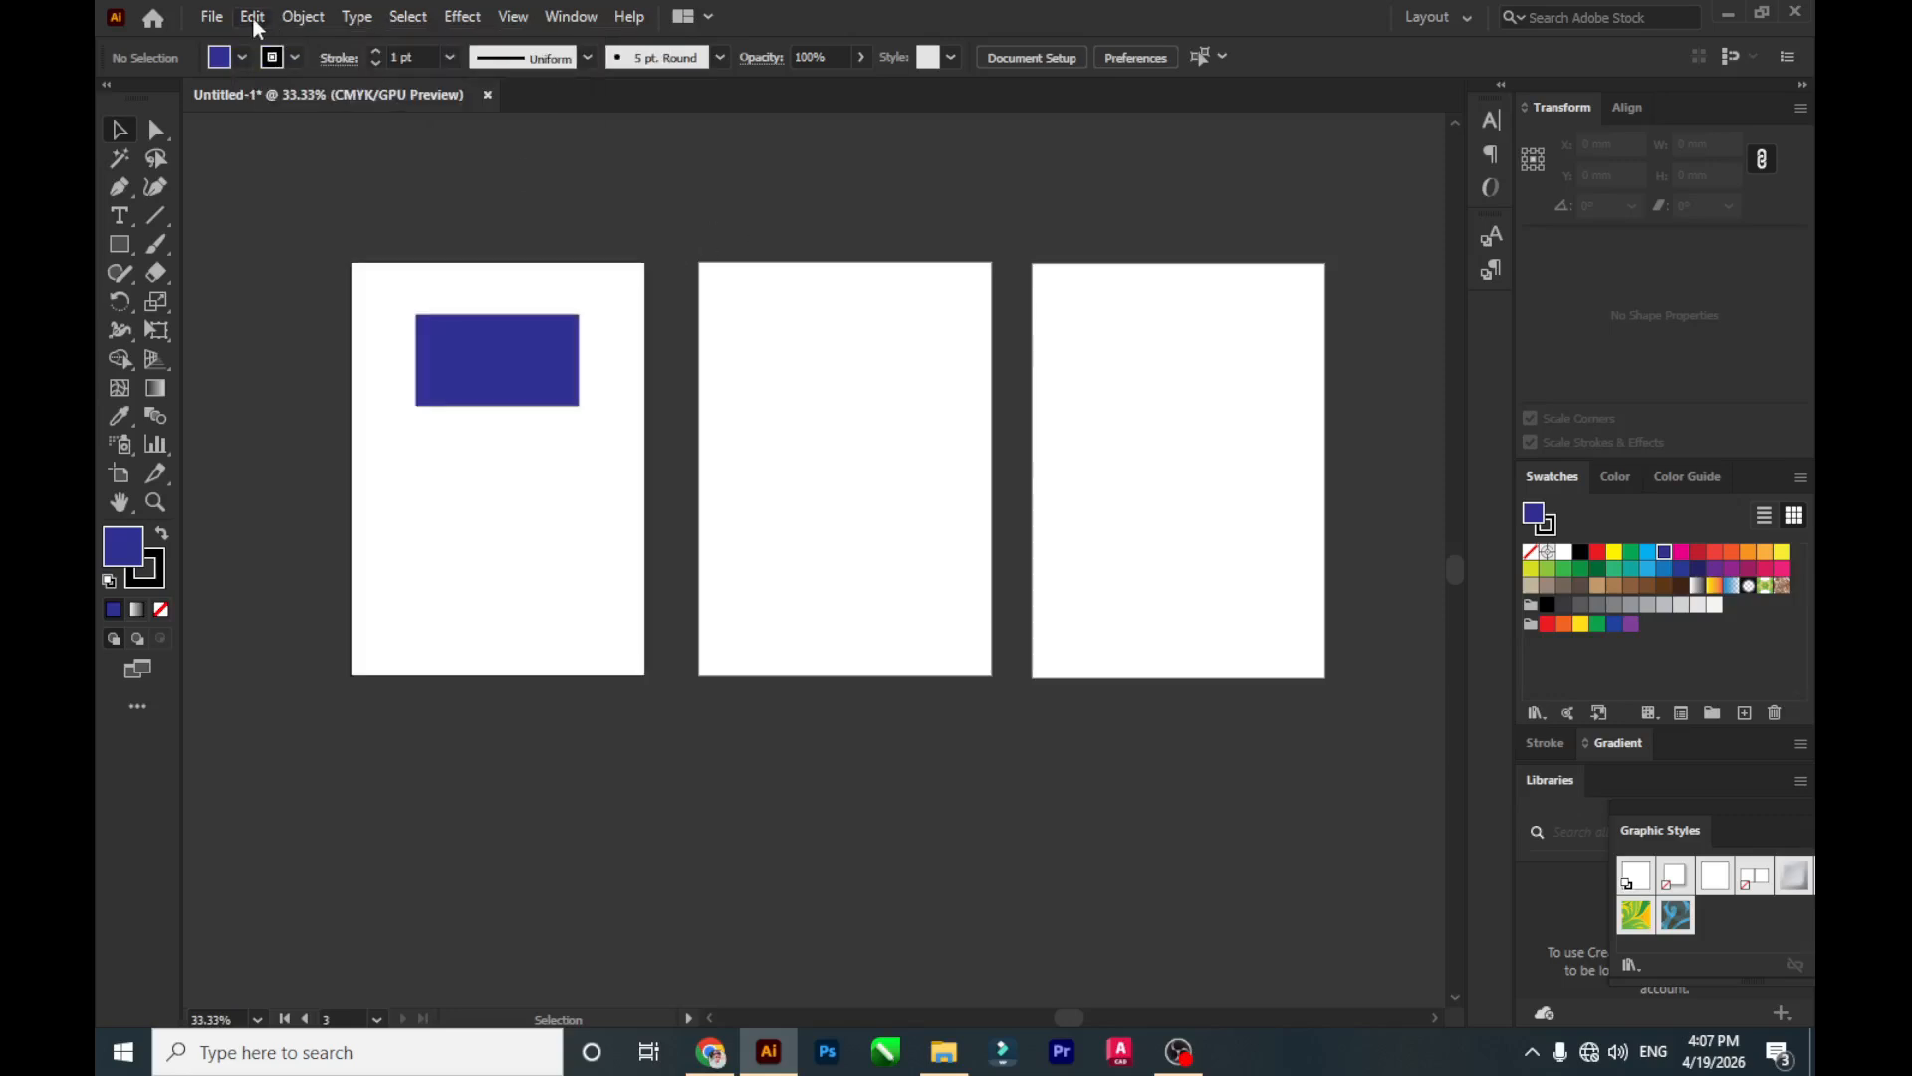
left_click(481, 371)
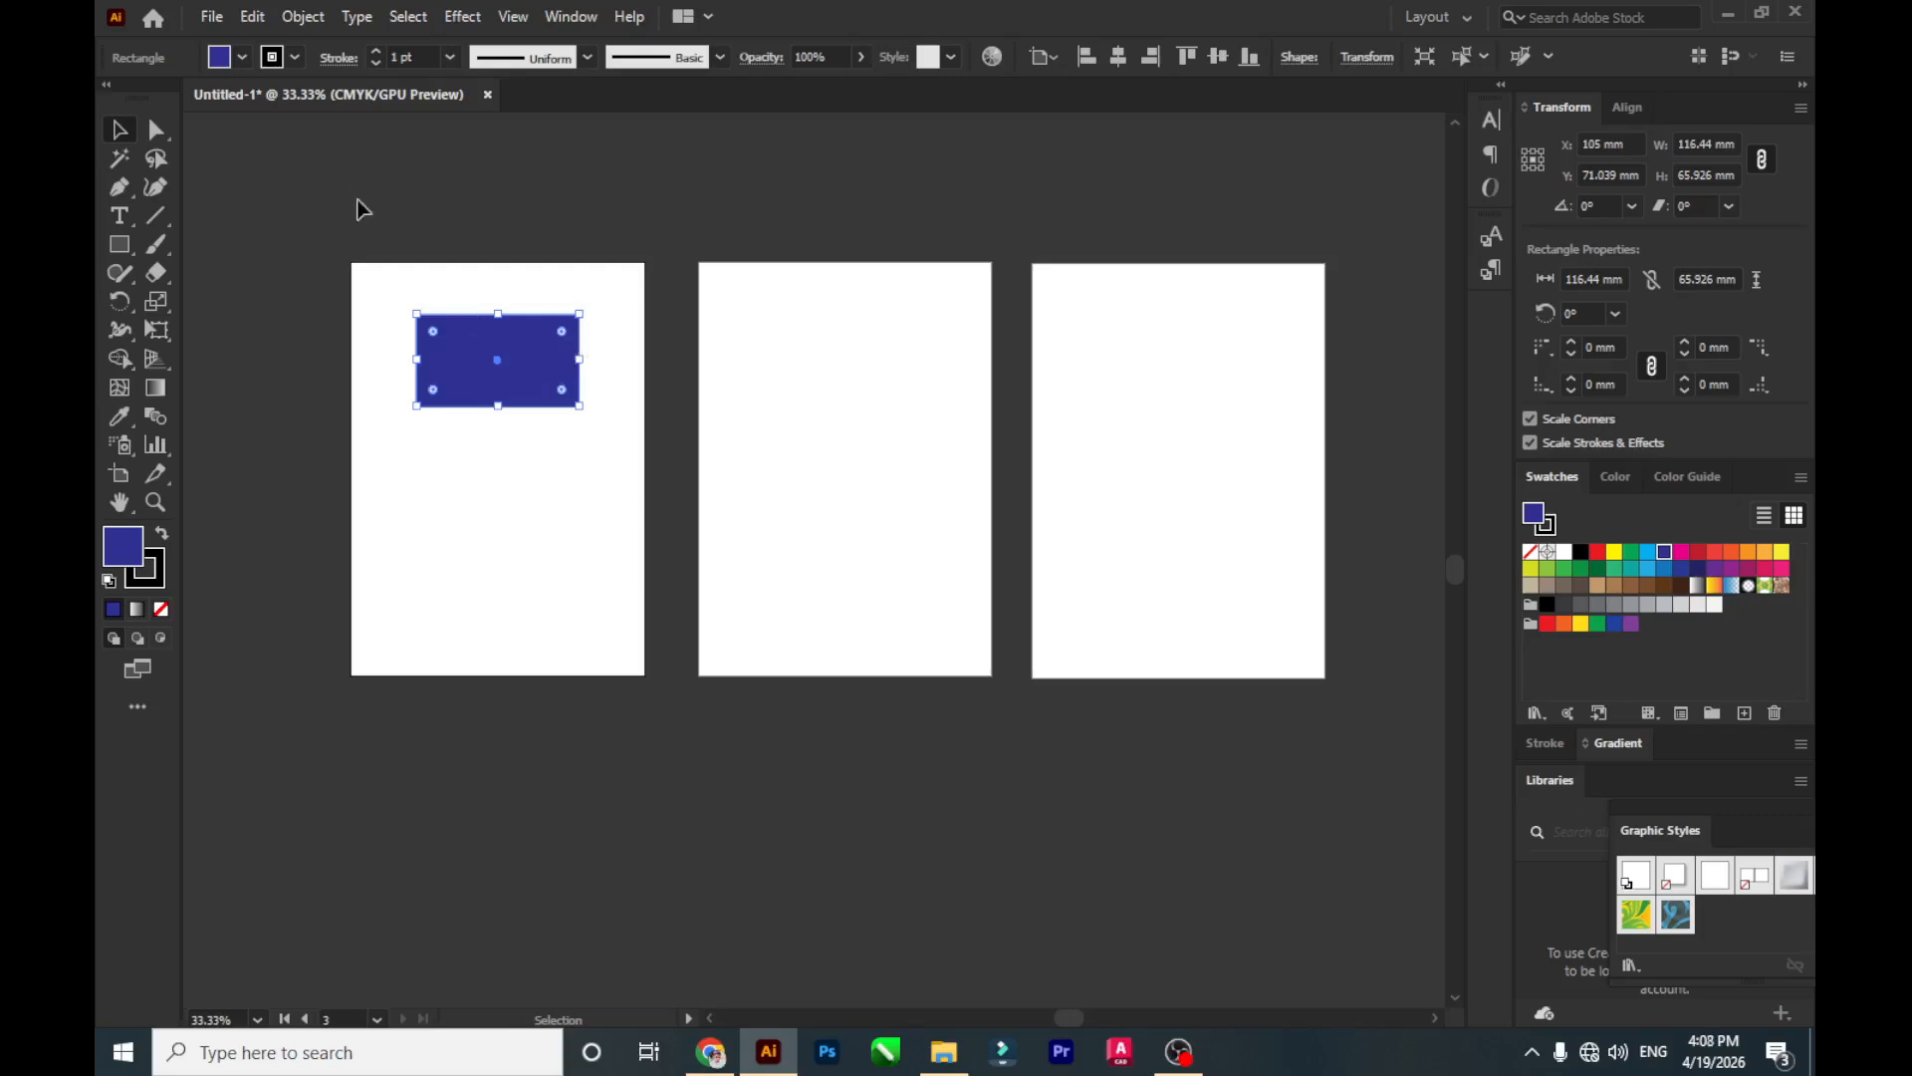
left_click(257, 17)
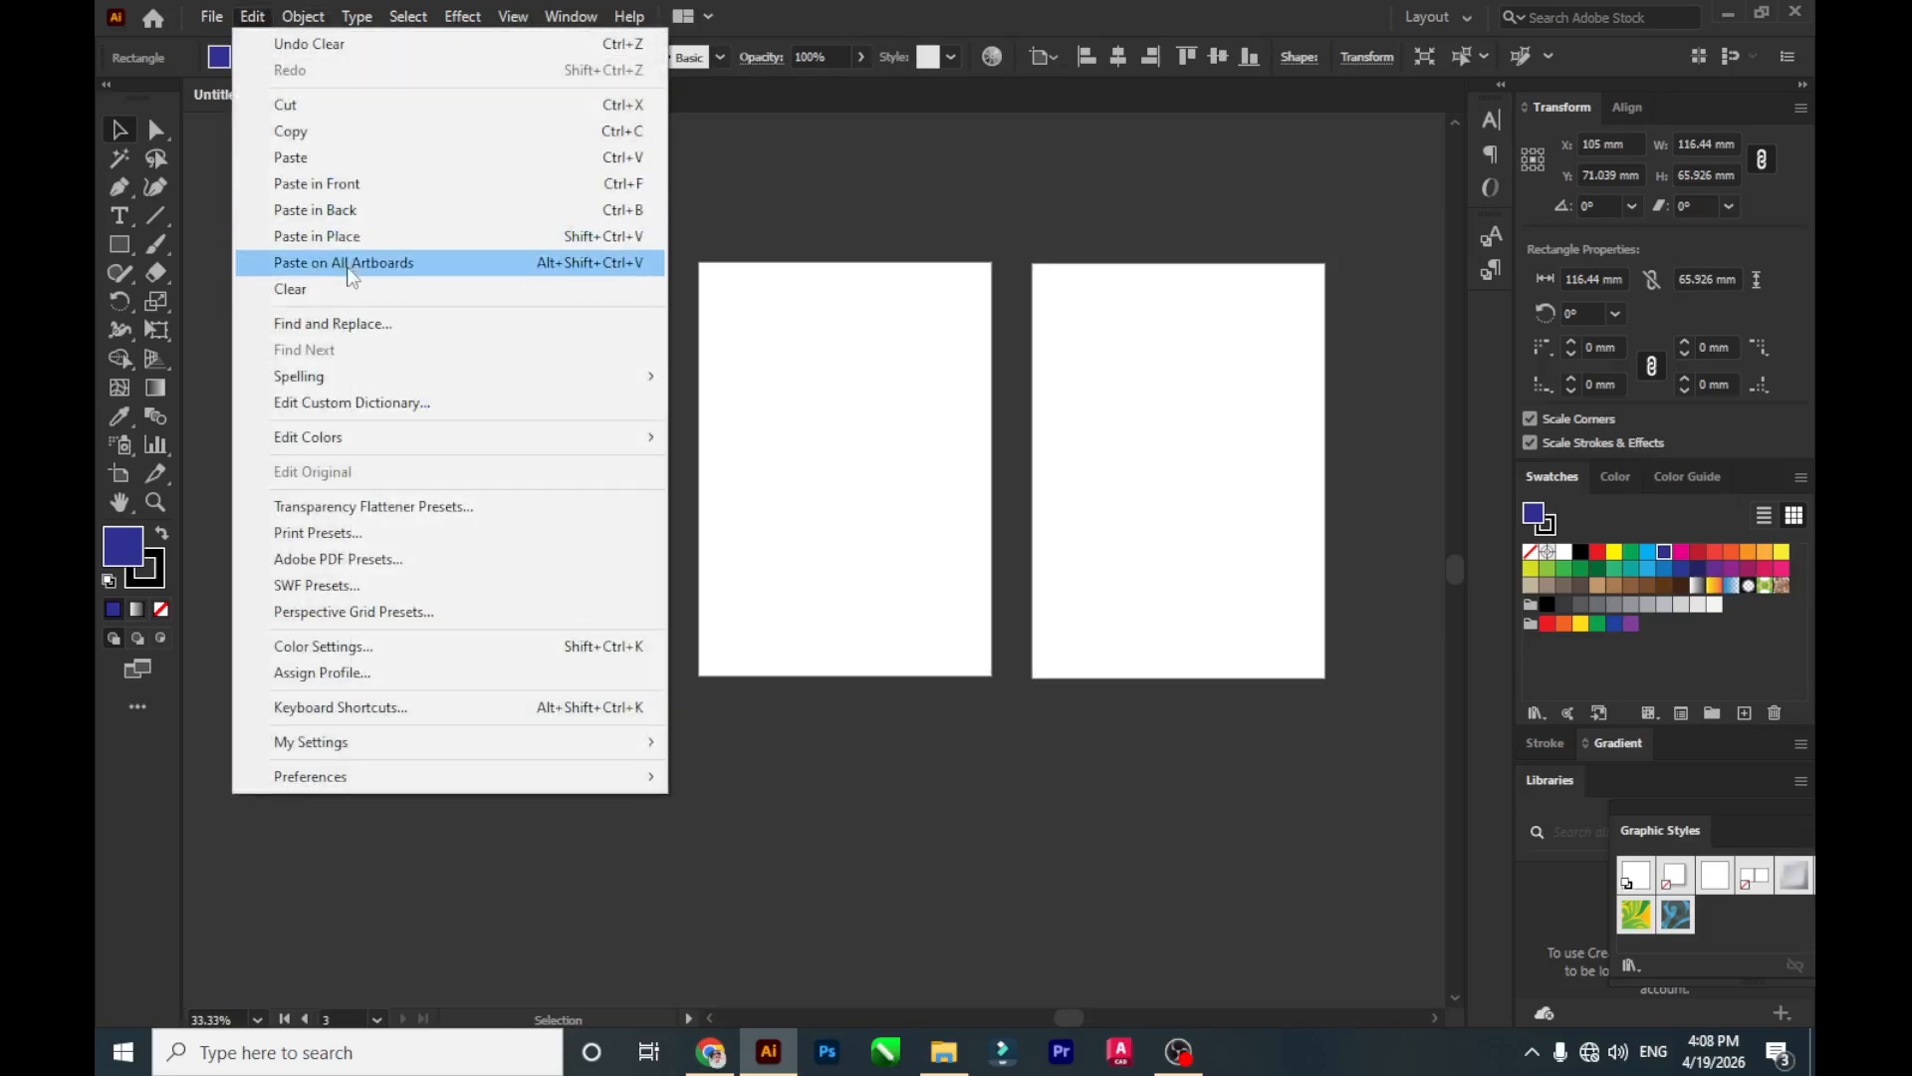
left_click(1118, 373)
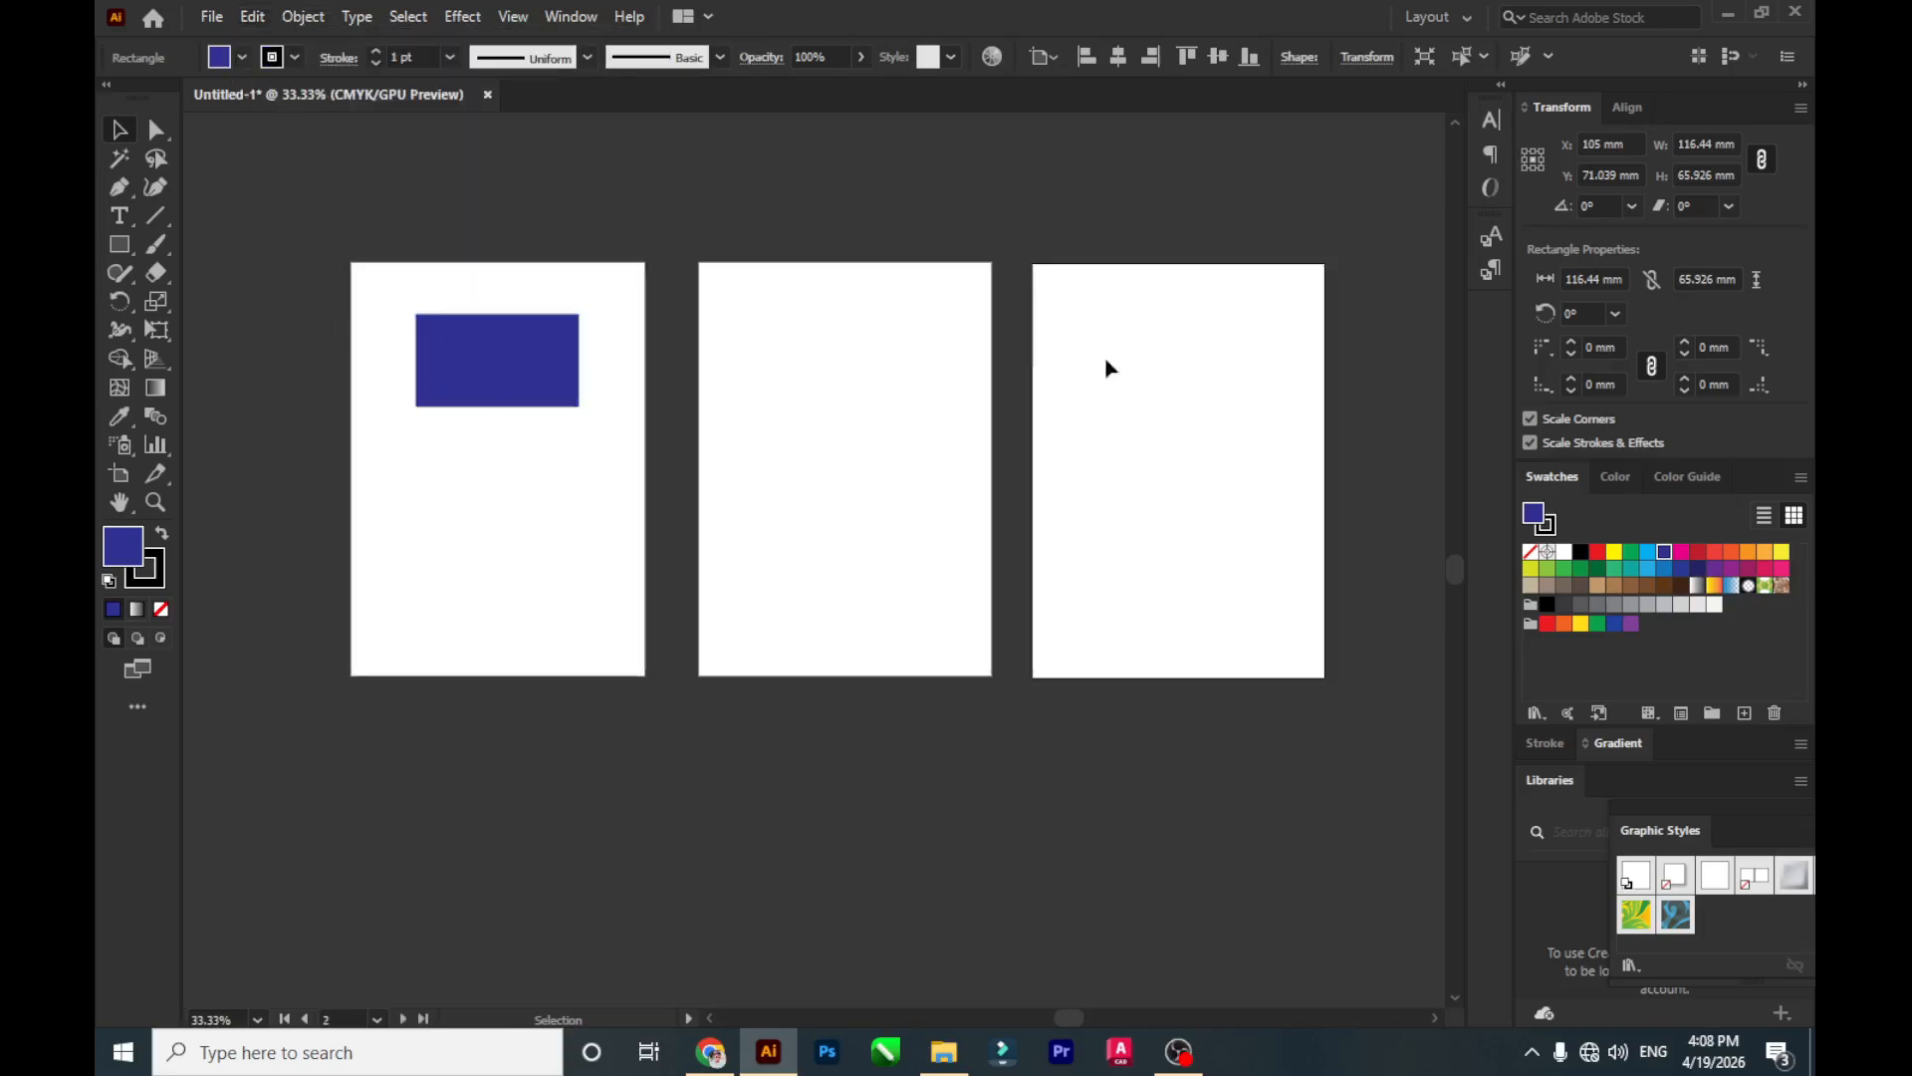
left_click(553, 376)
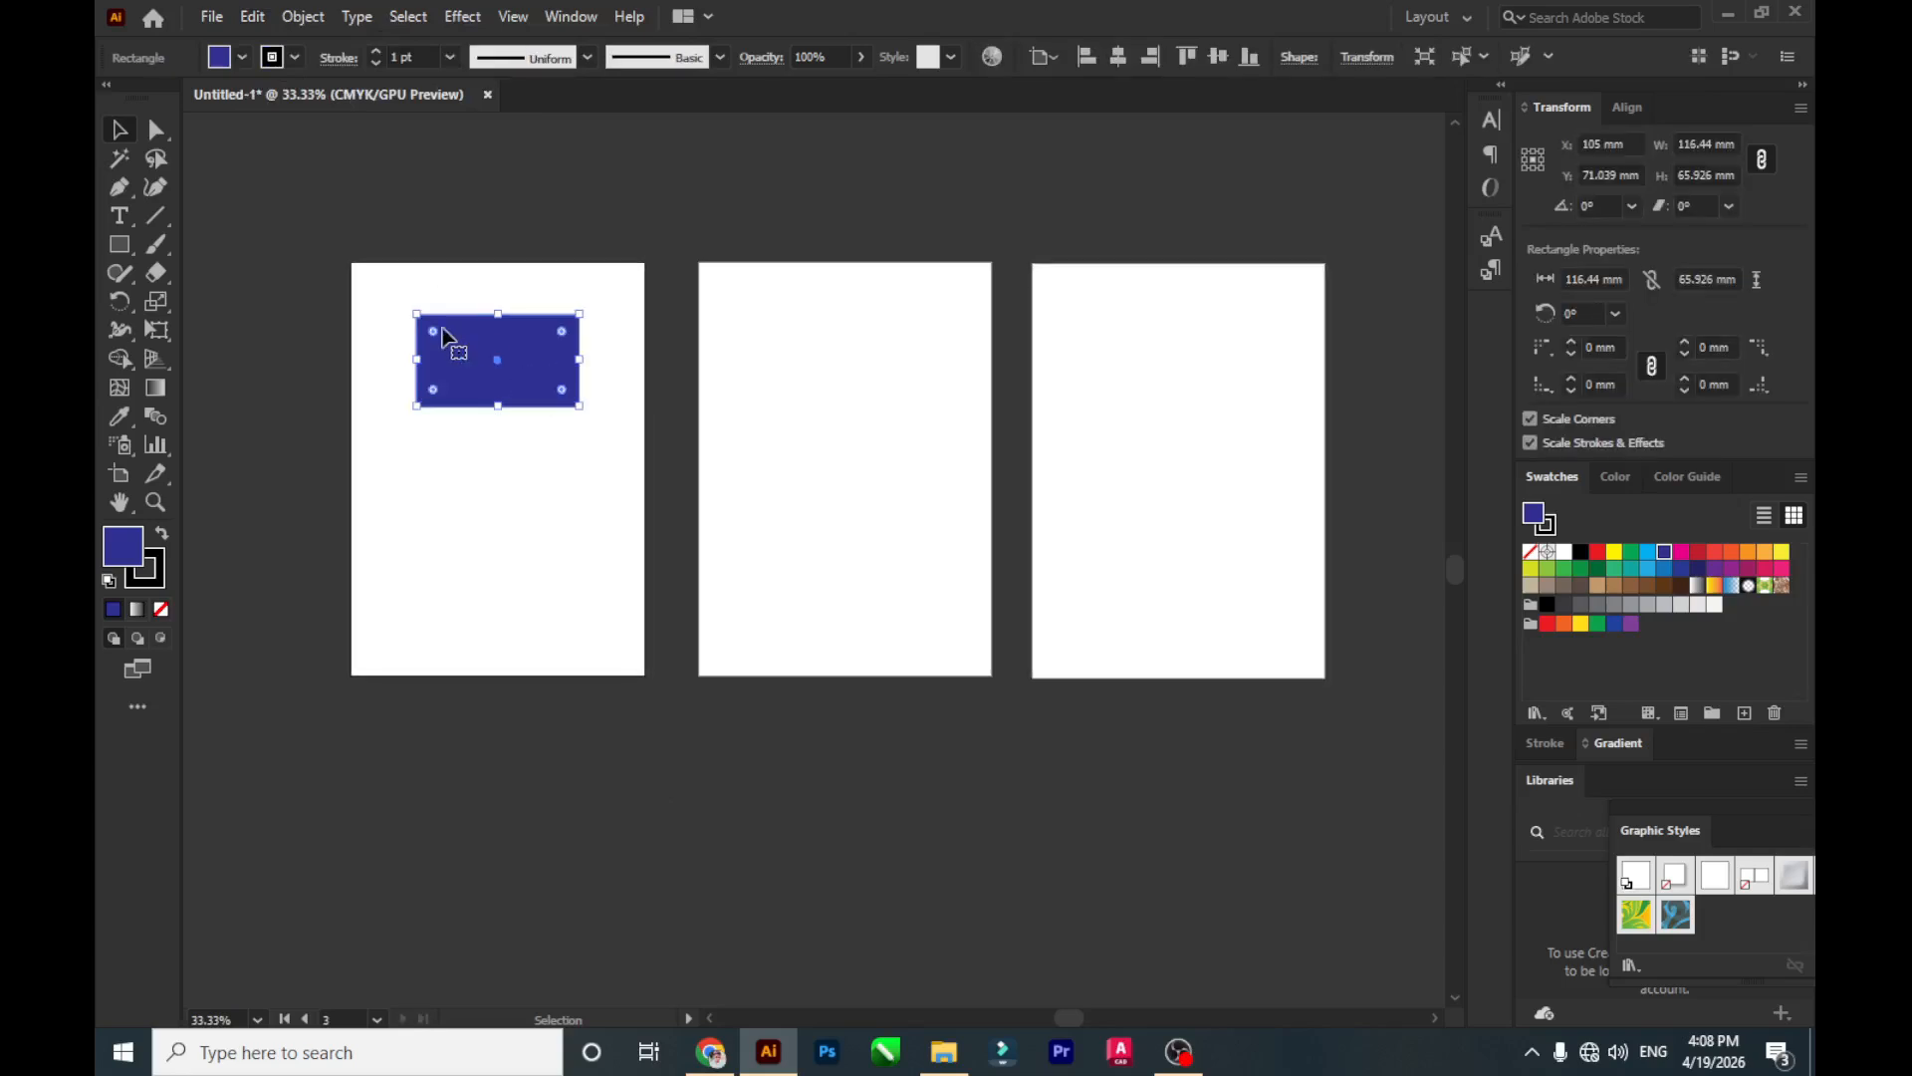
left_click(254, 24)
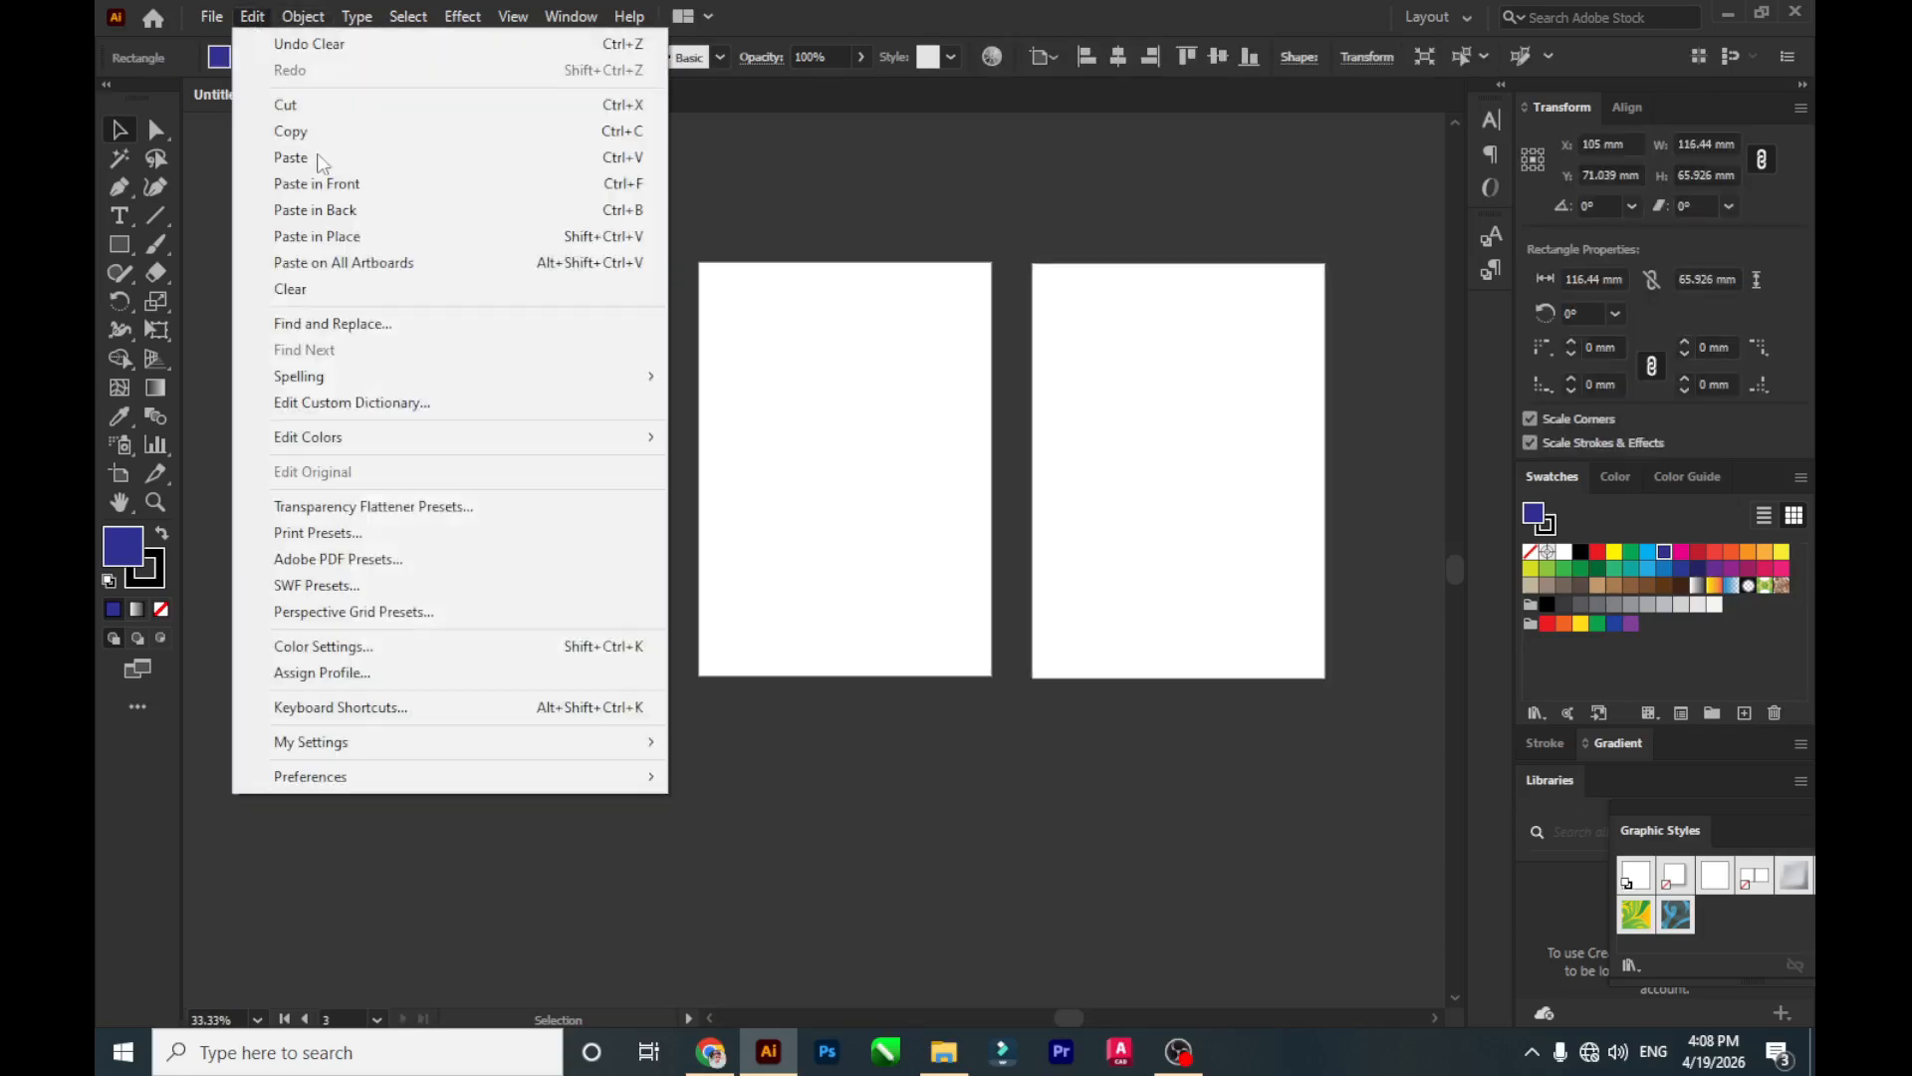
left_click(802, 224)
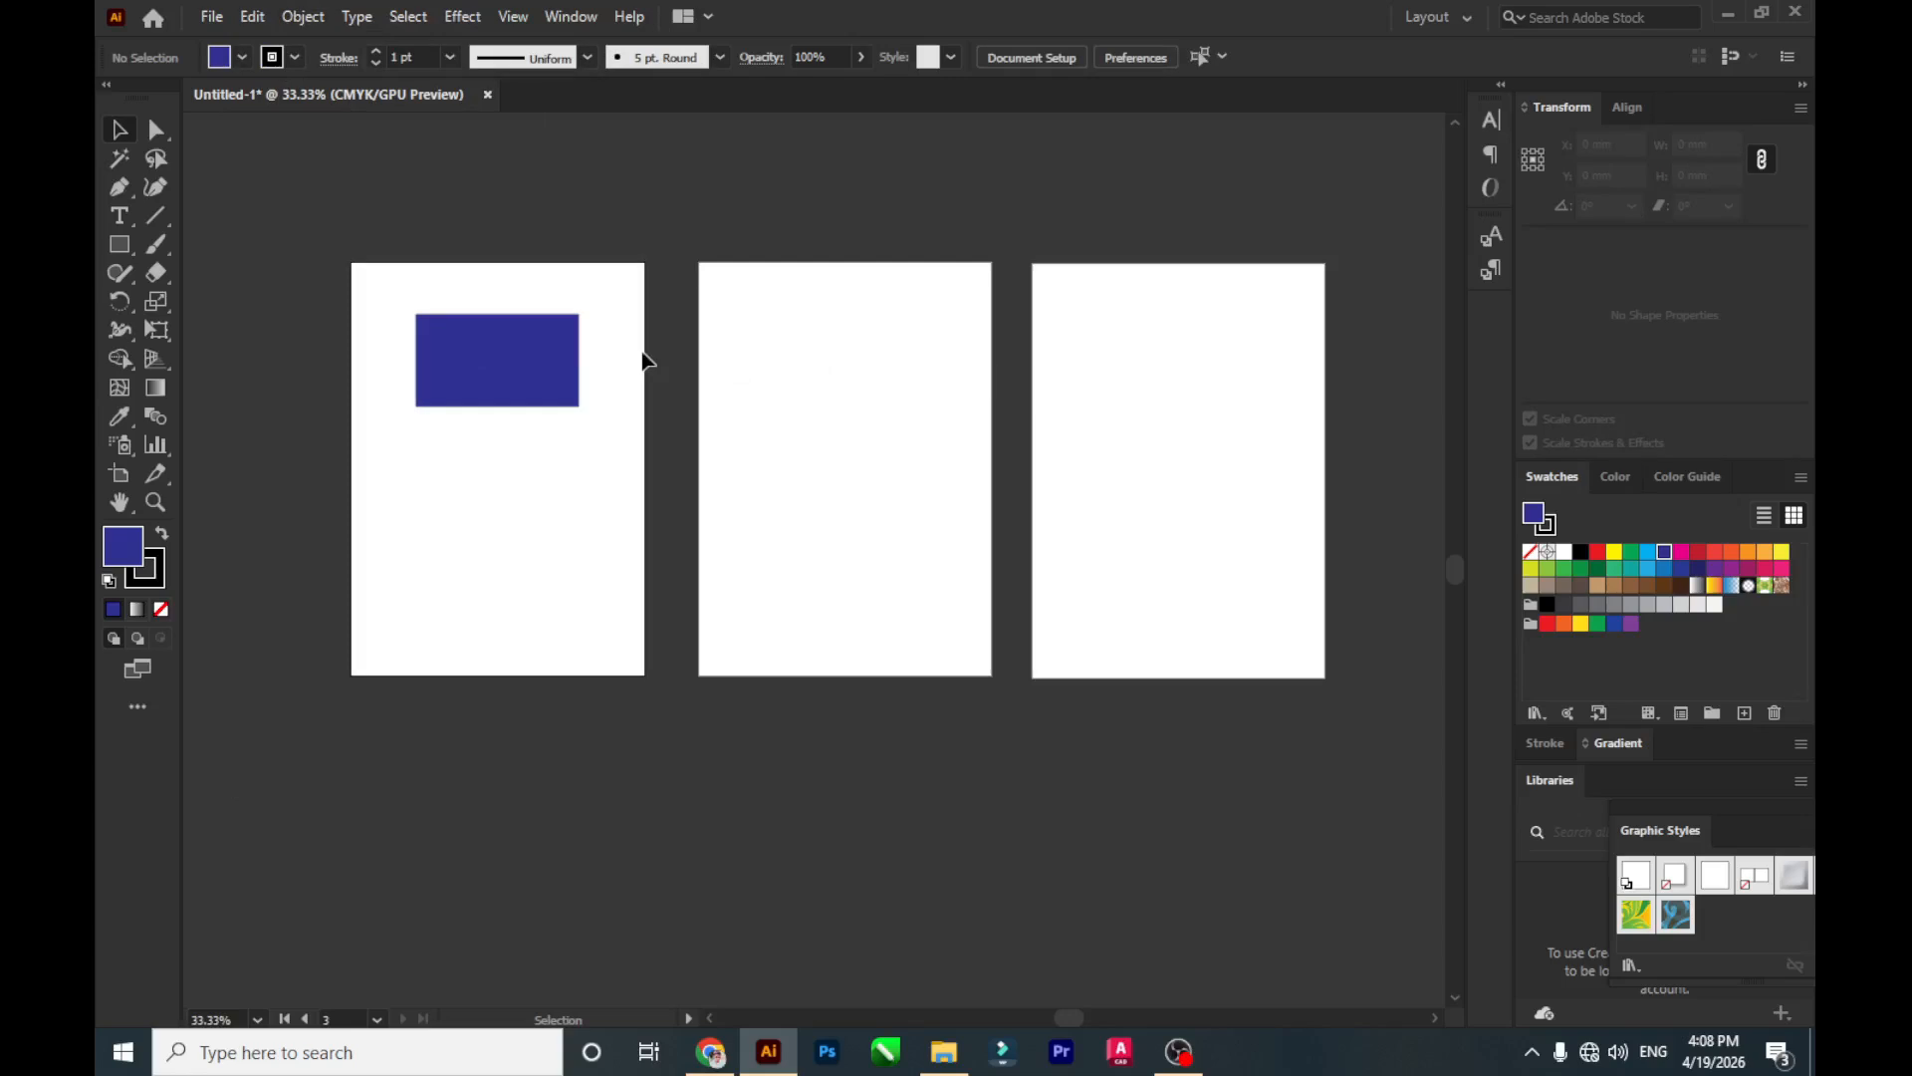
left_click(553, 356)
left_click(444, 243)
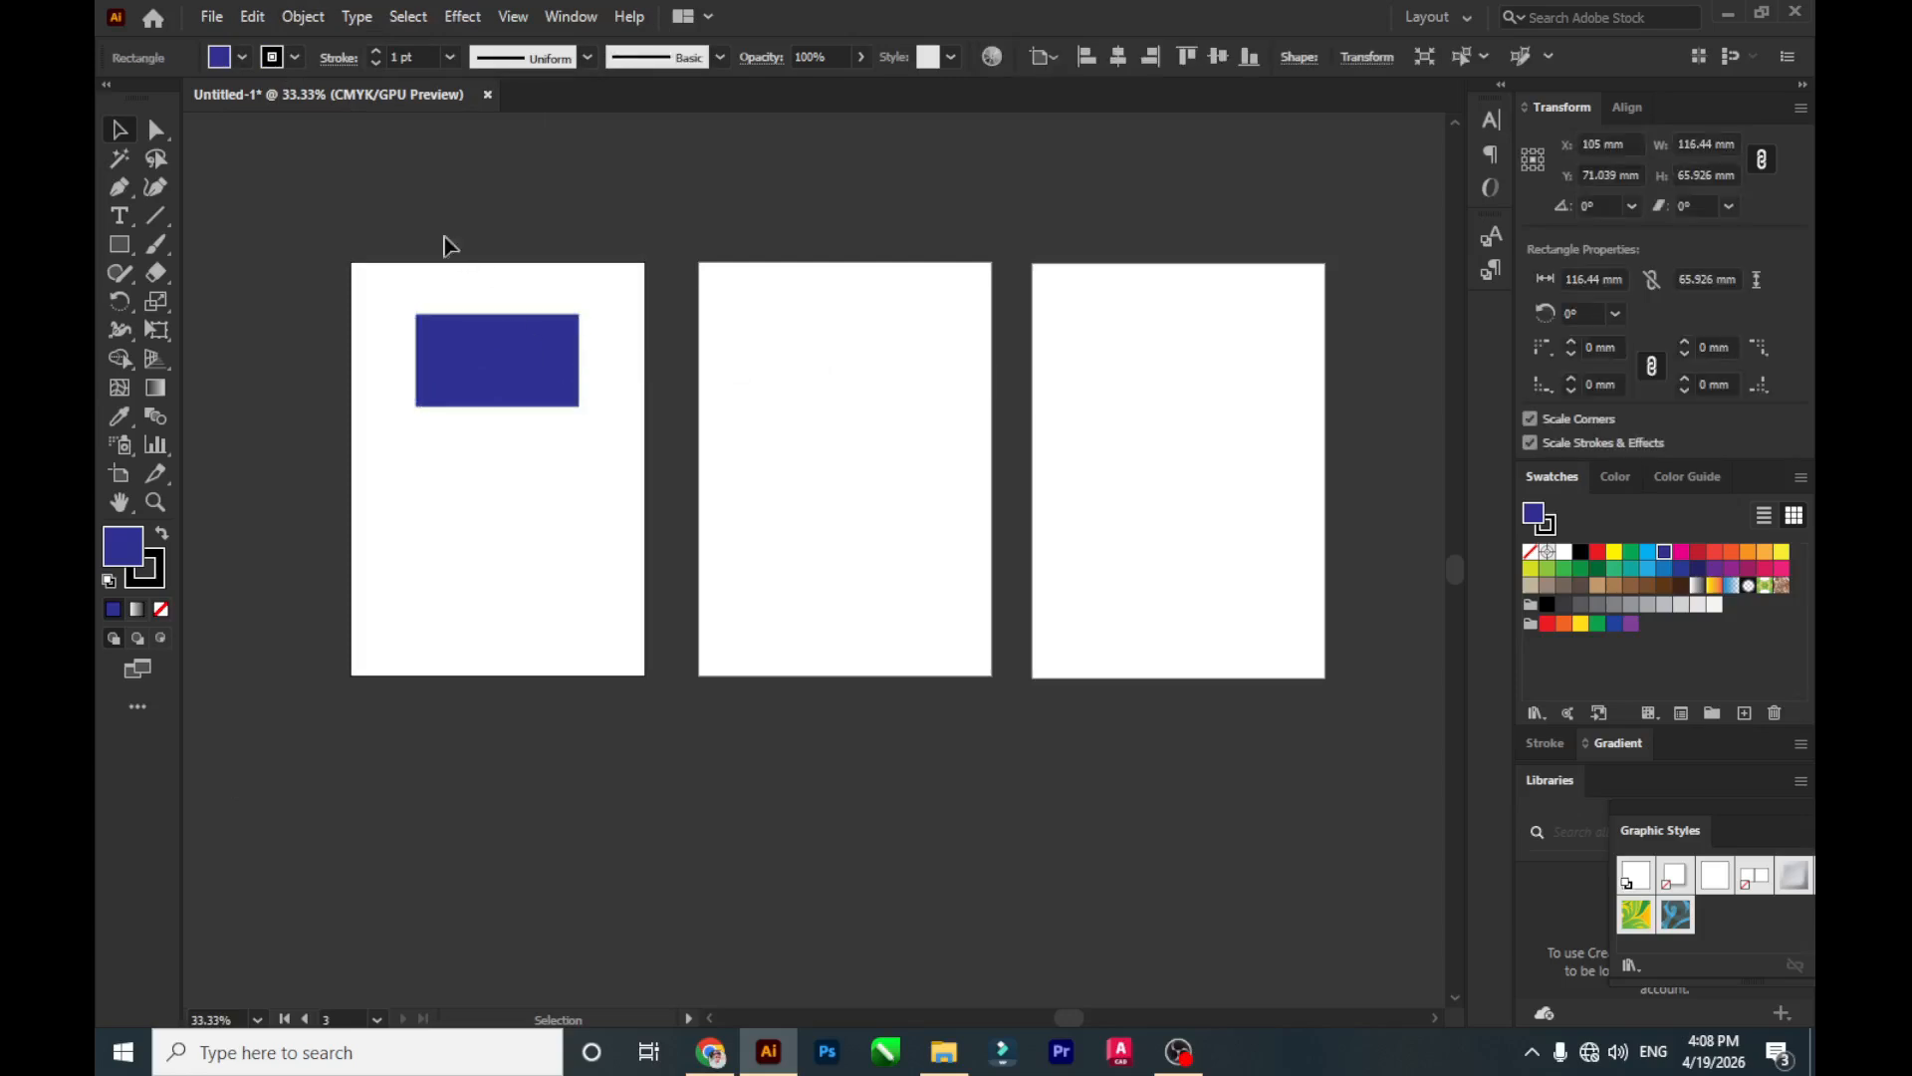
left_click(257, 22)
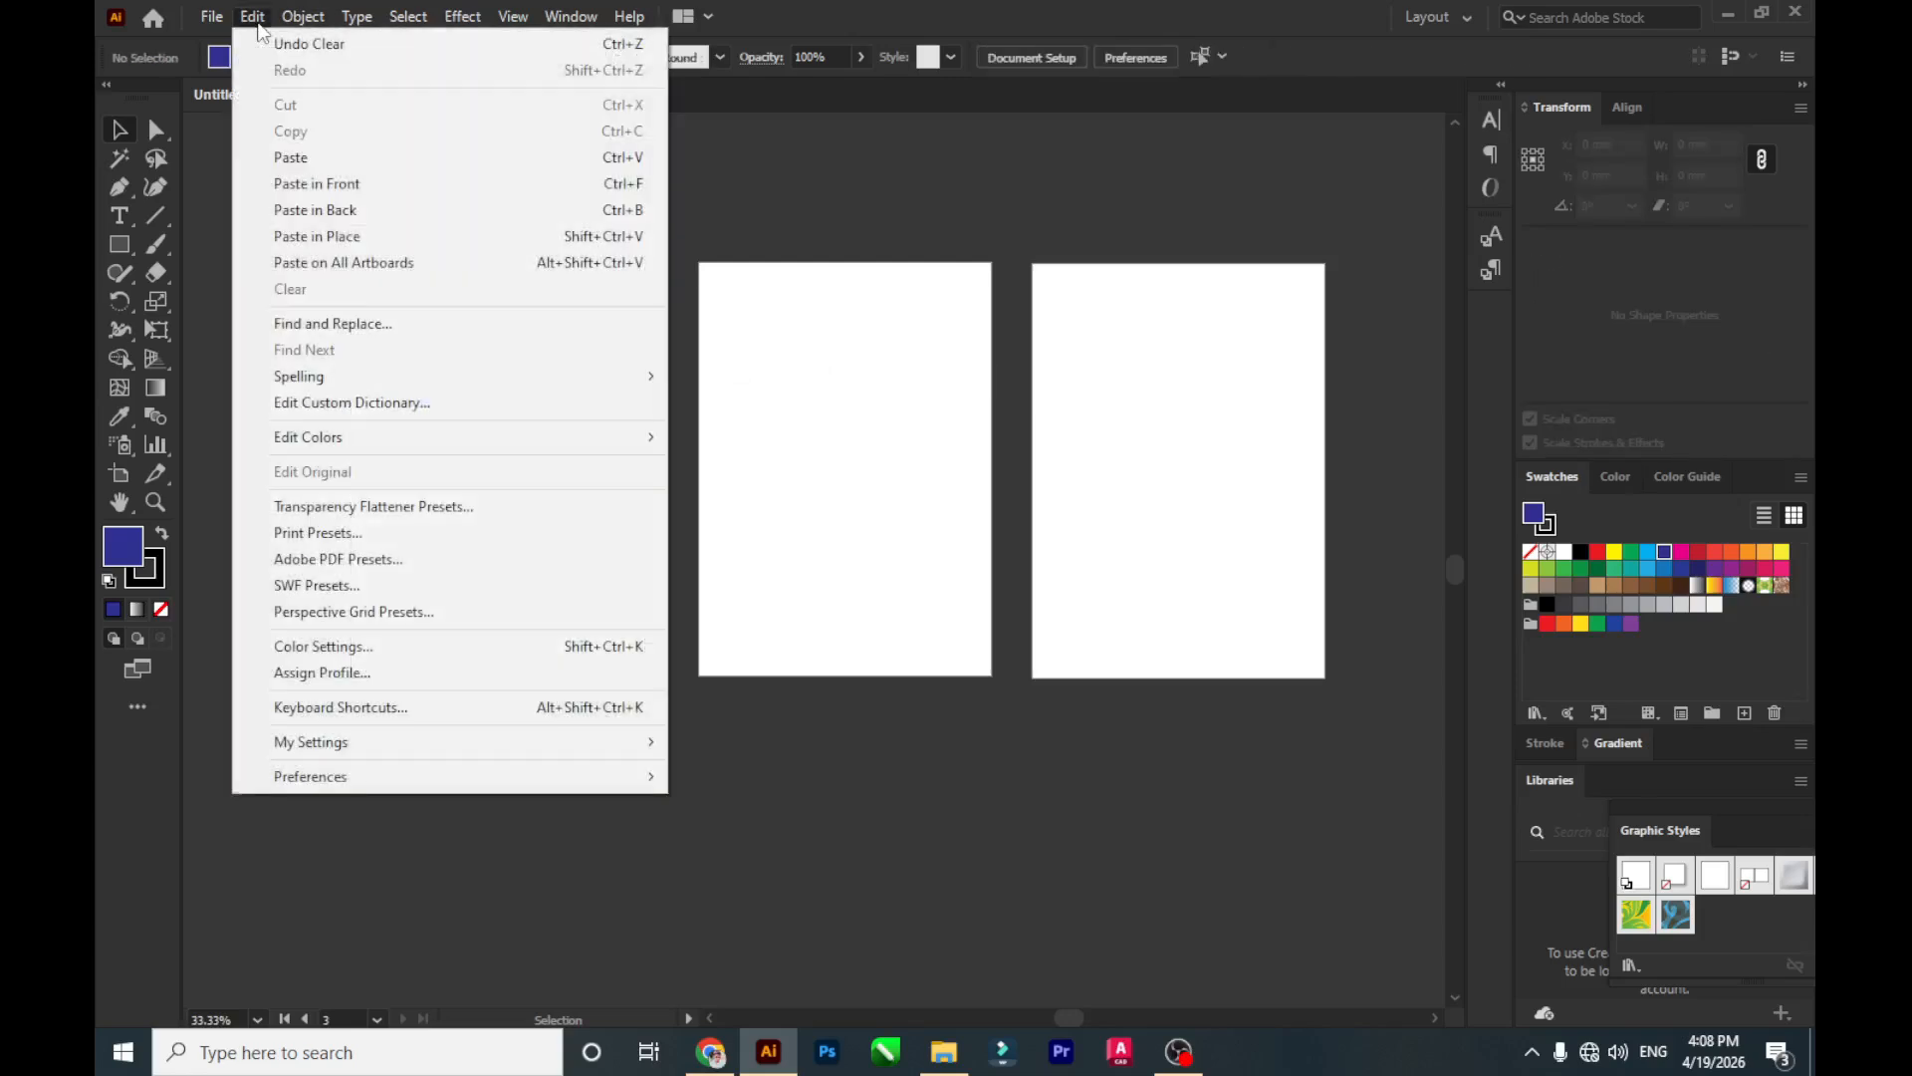
left_click(818, 194)
Cut the blue rectangle from the first artboard and paste it onto the middle artboard.
left_click(559, 361)
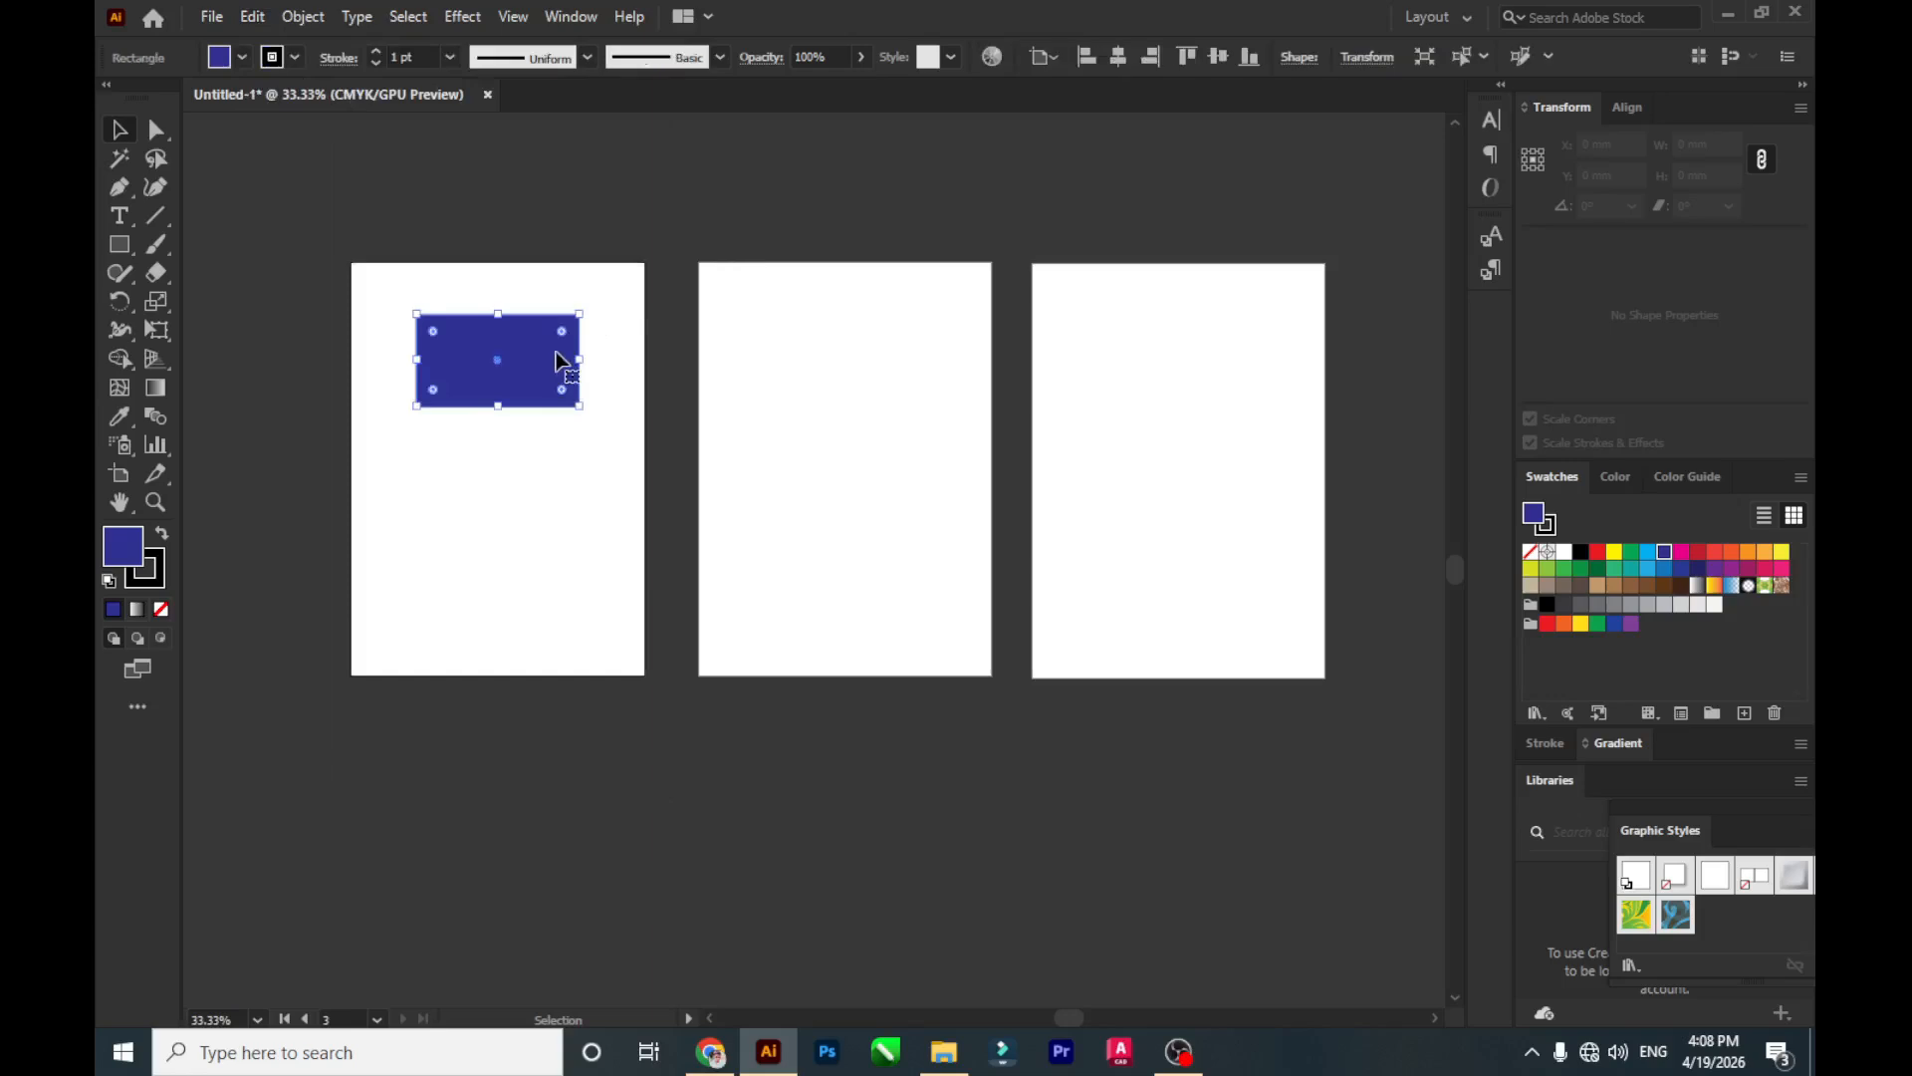
left_click(266, 22)
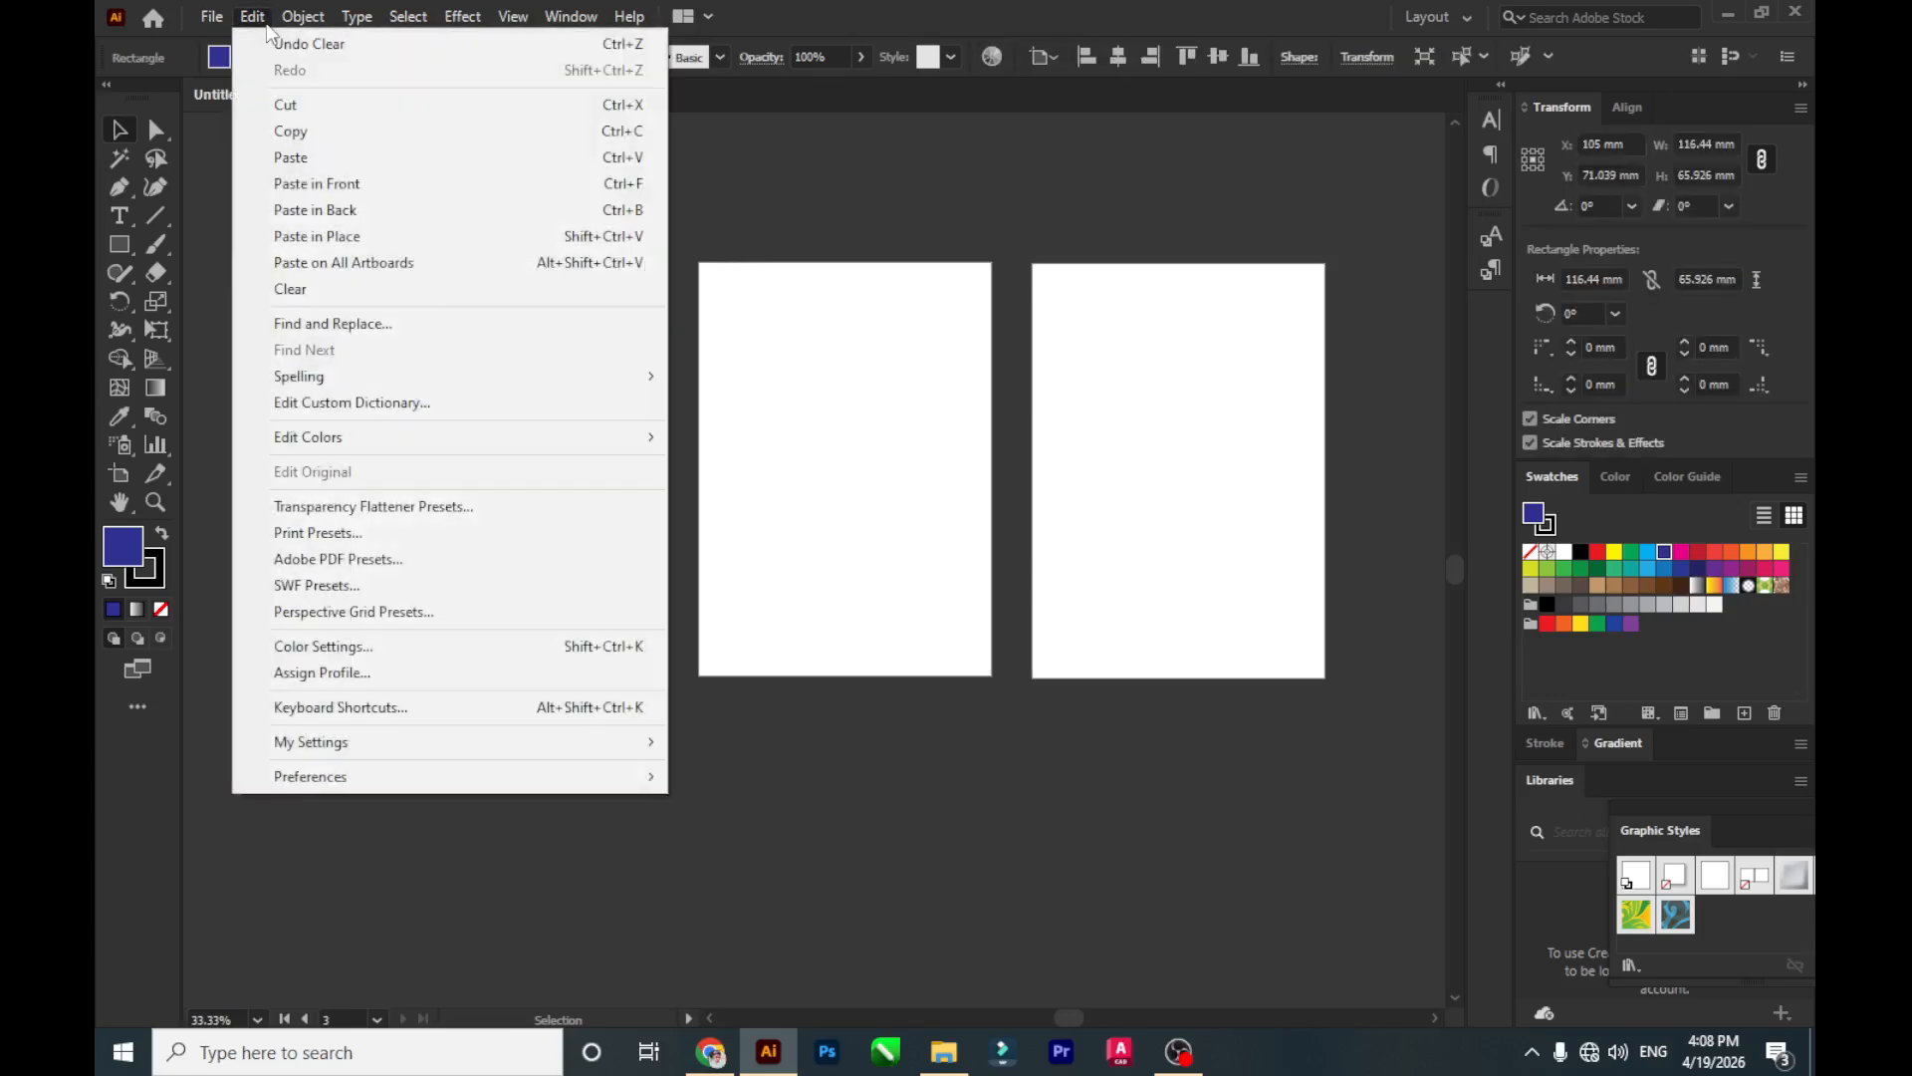
left_click(333, 106)
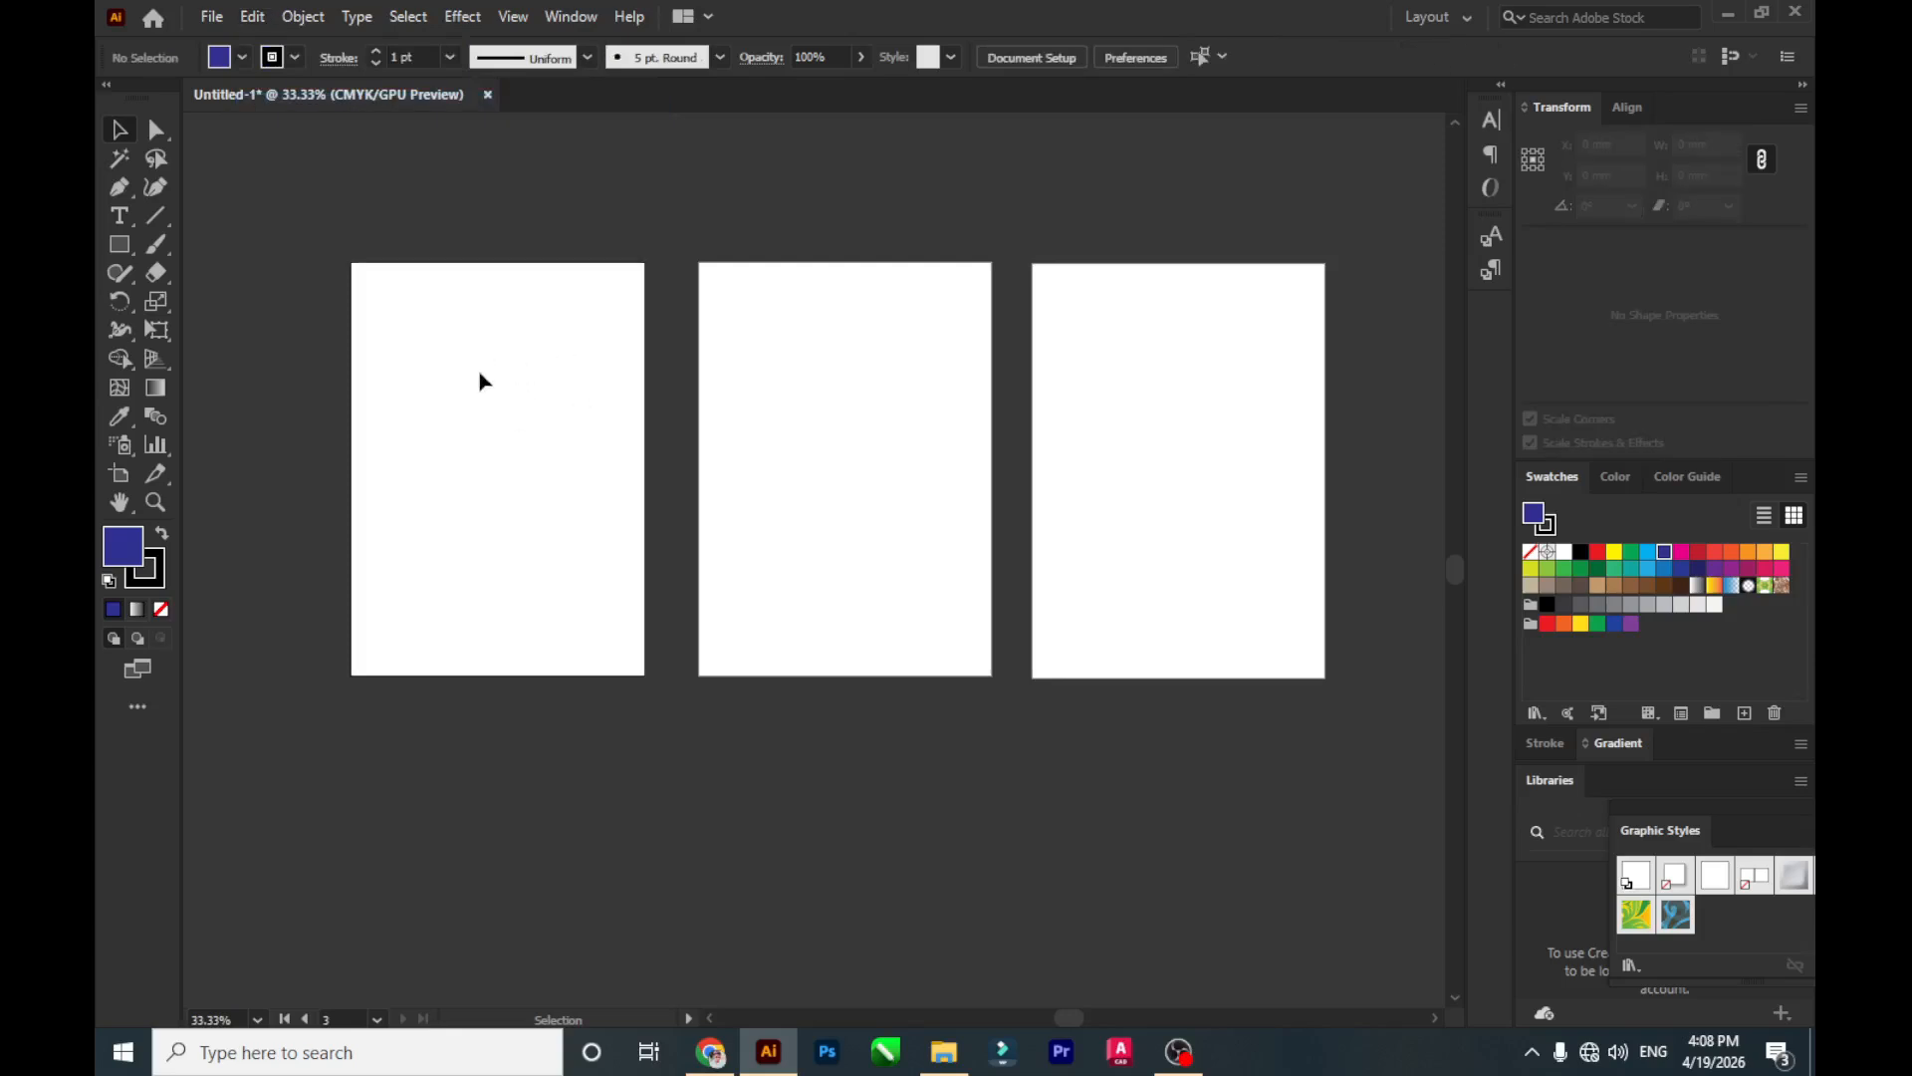
key("ctrl+v")
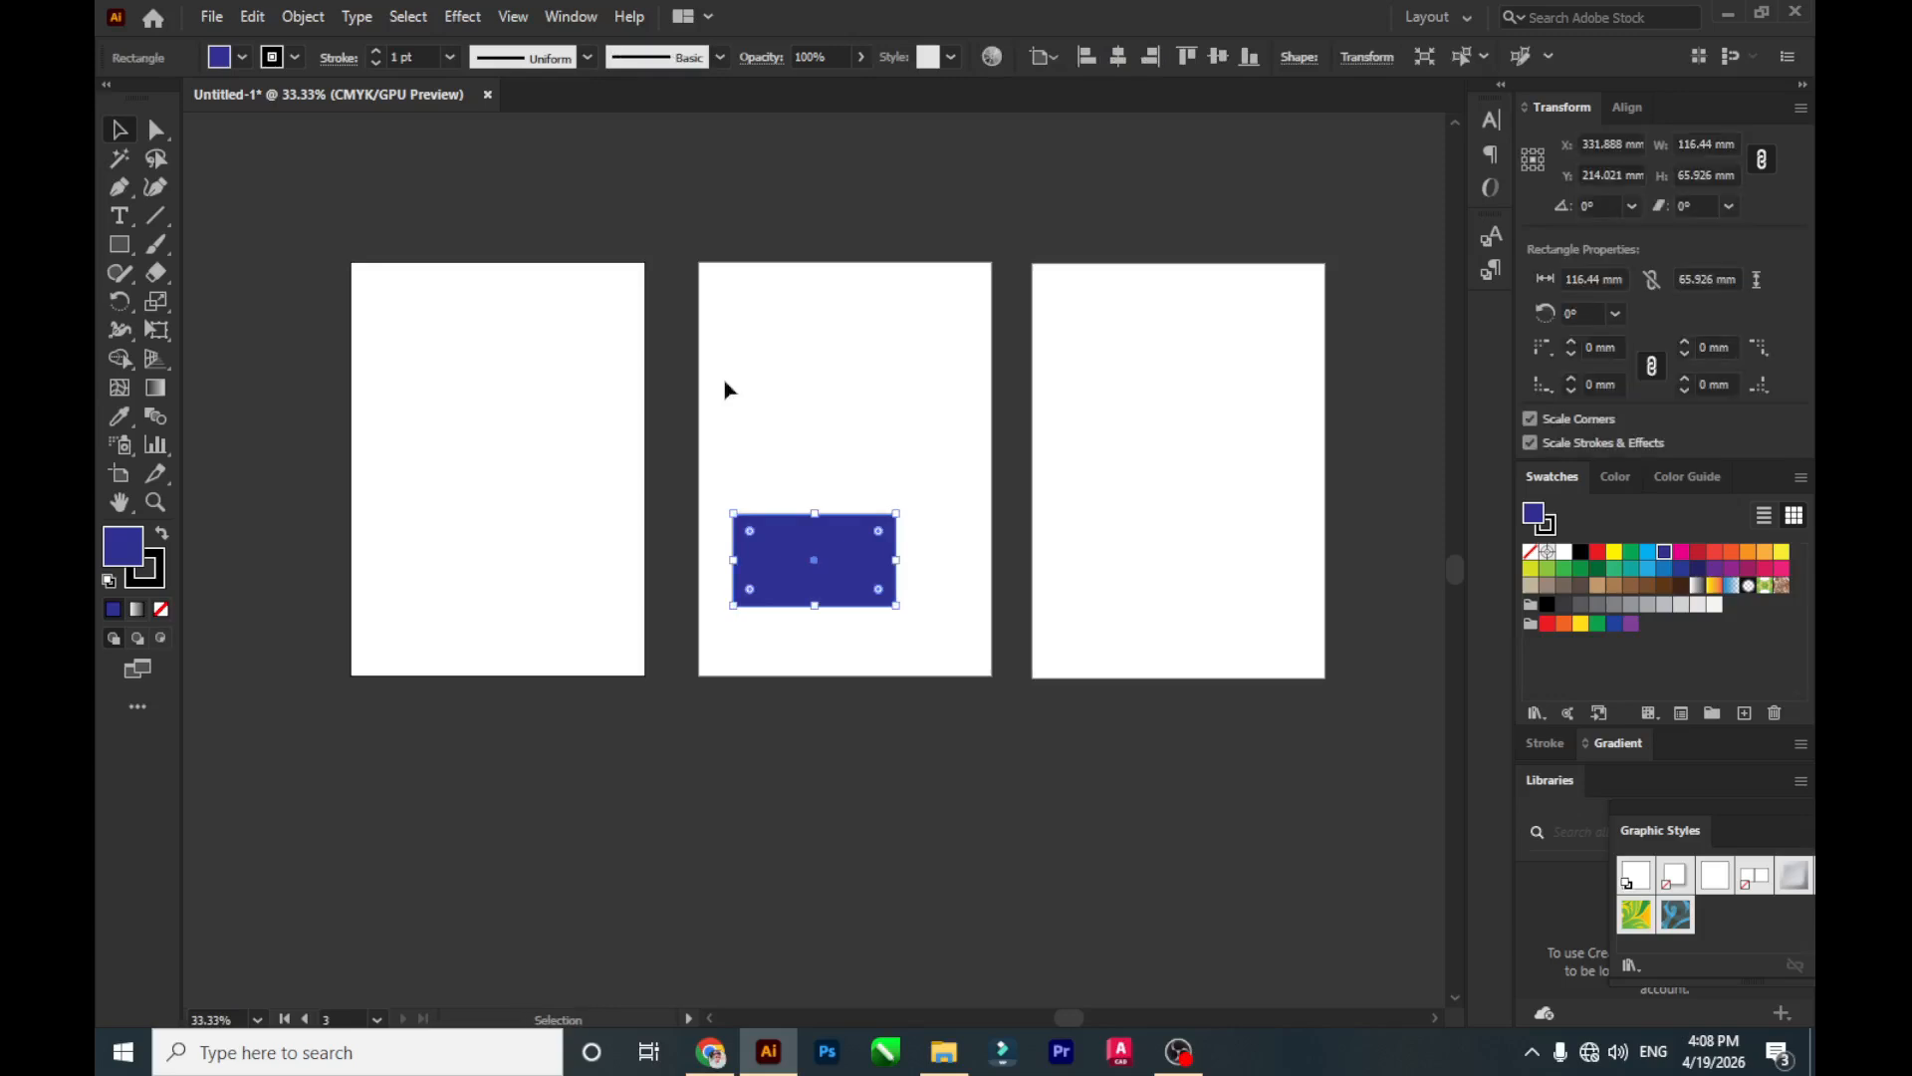
left_click(786, 405)
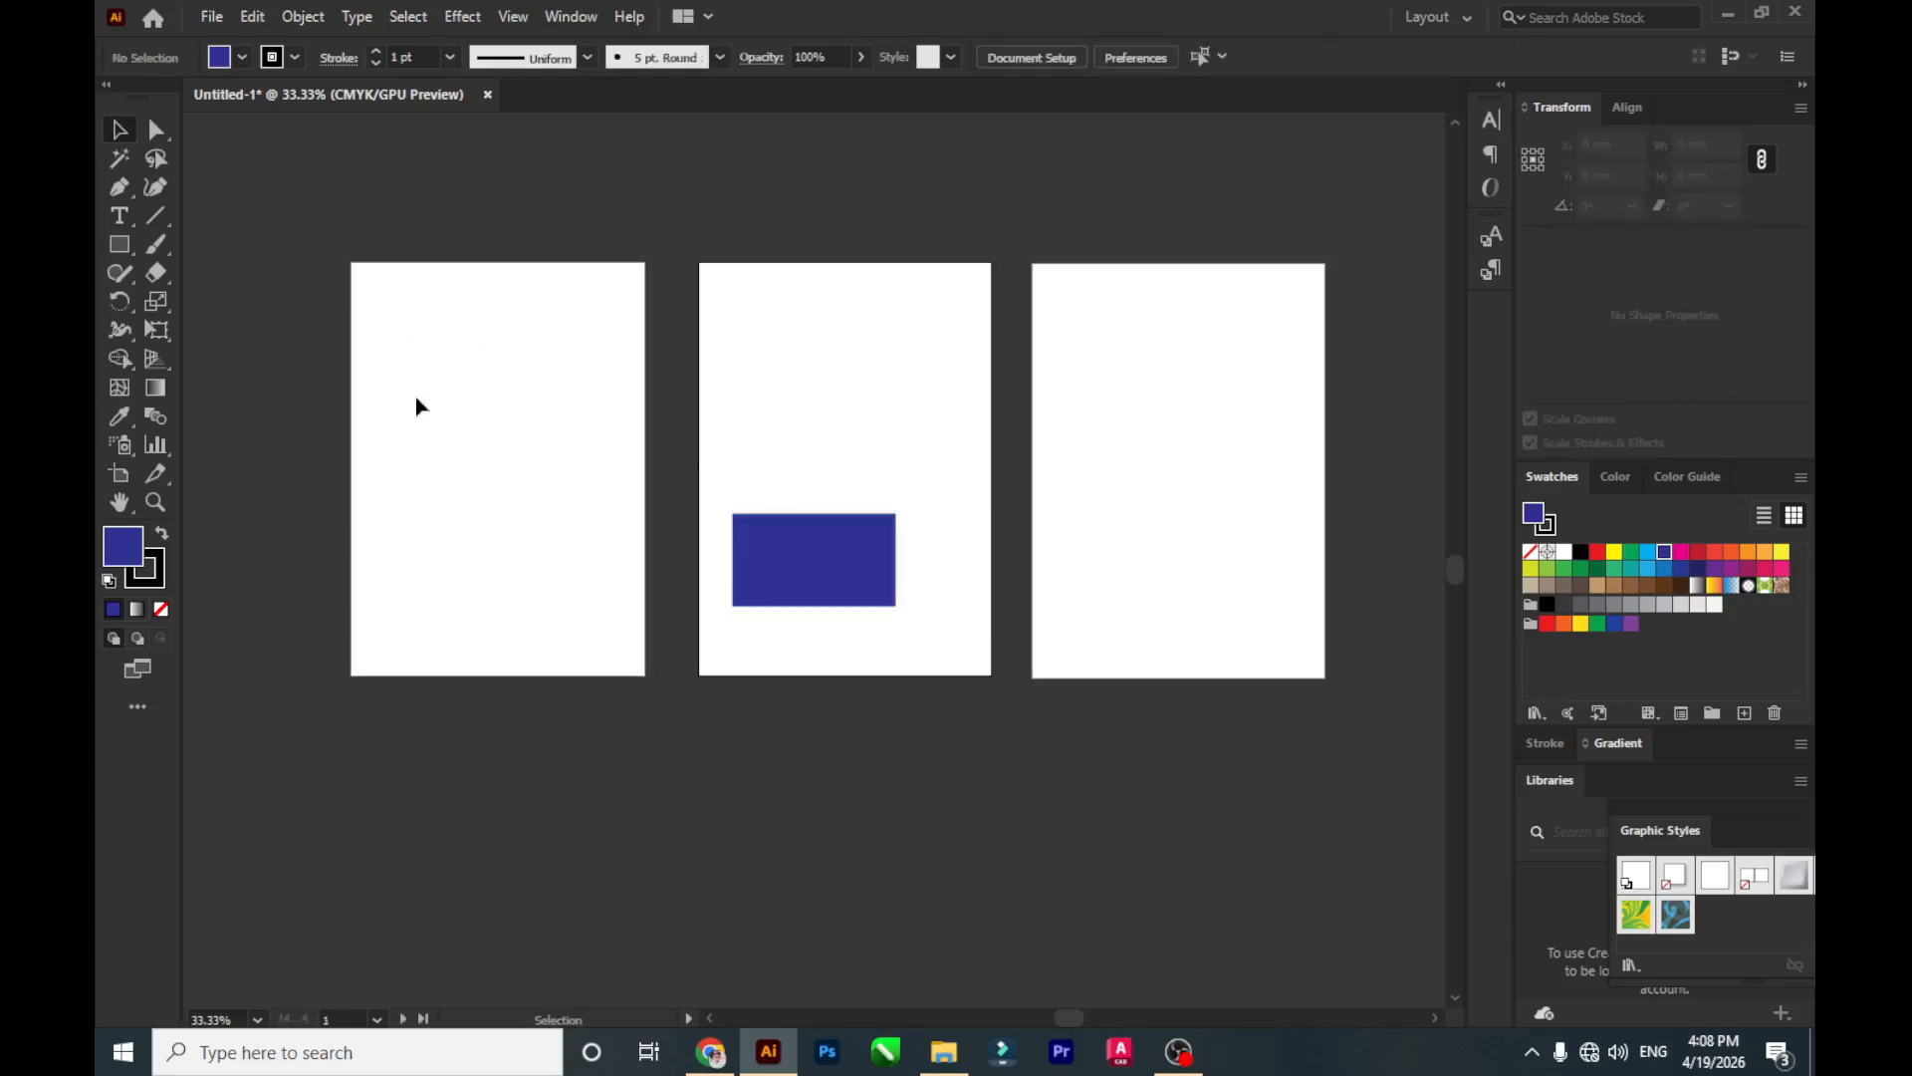
Undo the paste and the cut of the blue rectangle.
left_click(762, 550)
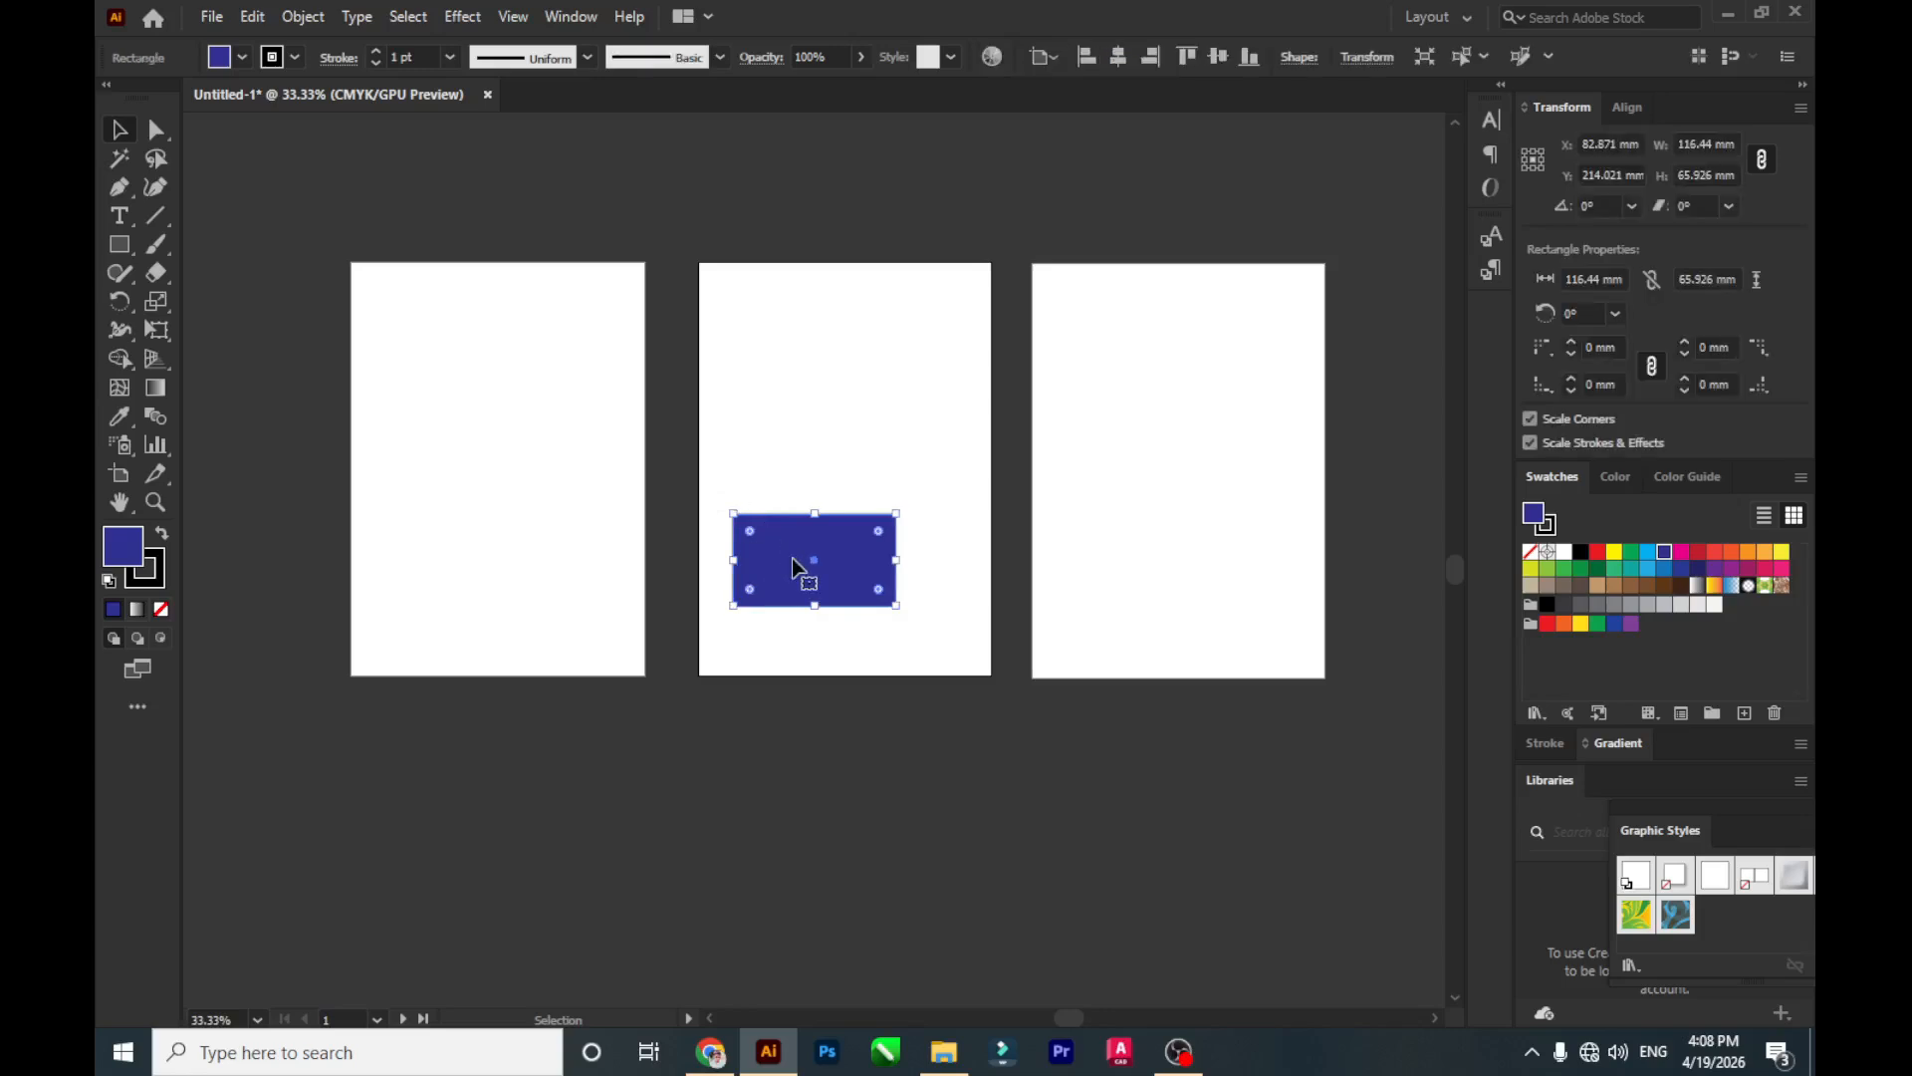
key("ctrl+x")
key("ctrl+v")
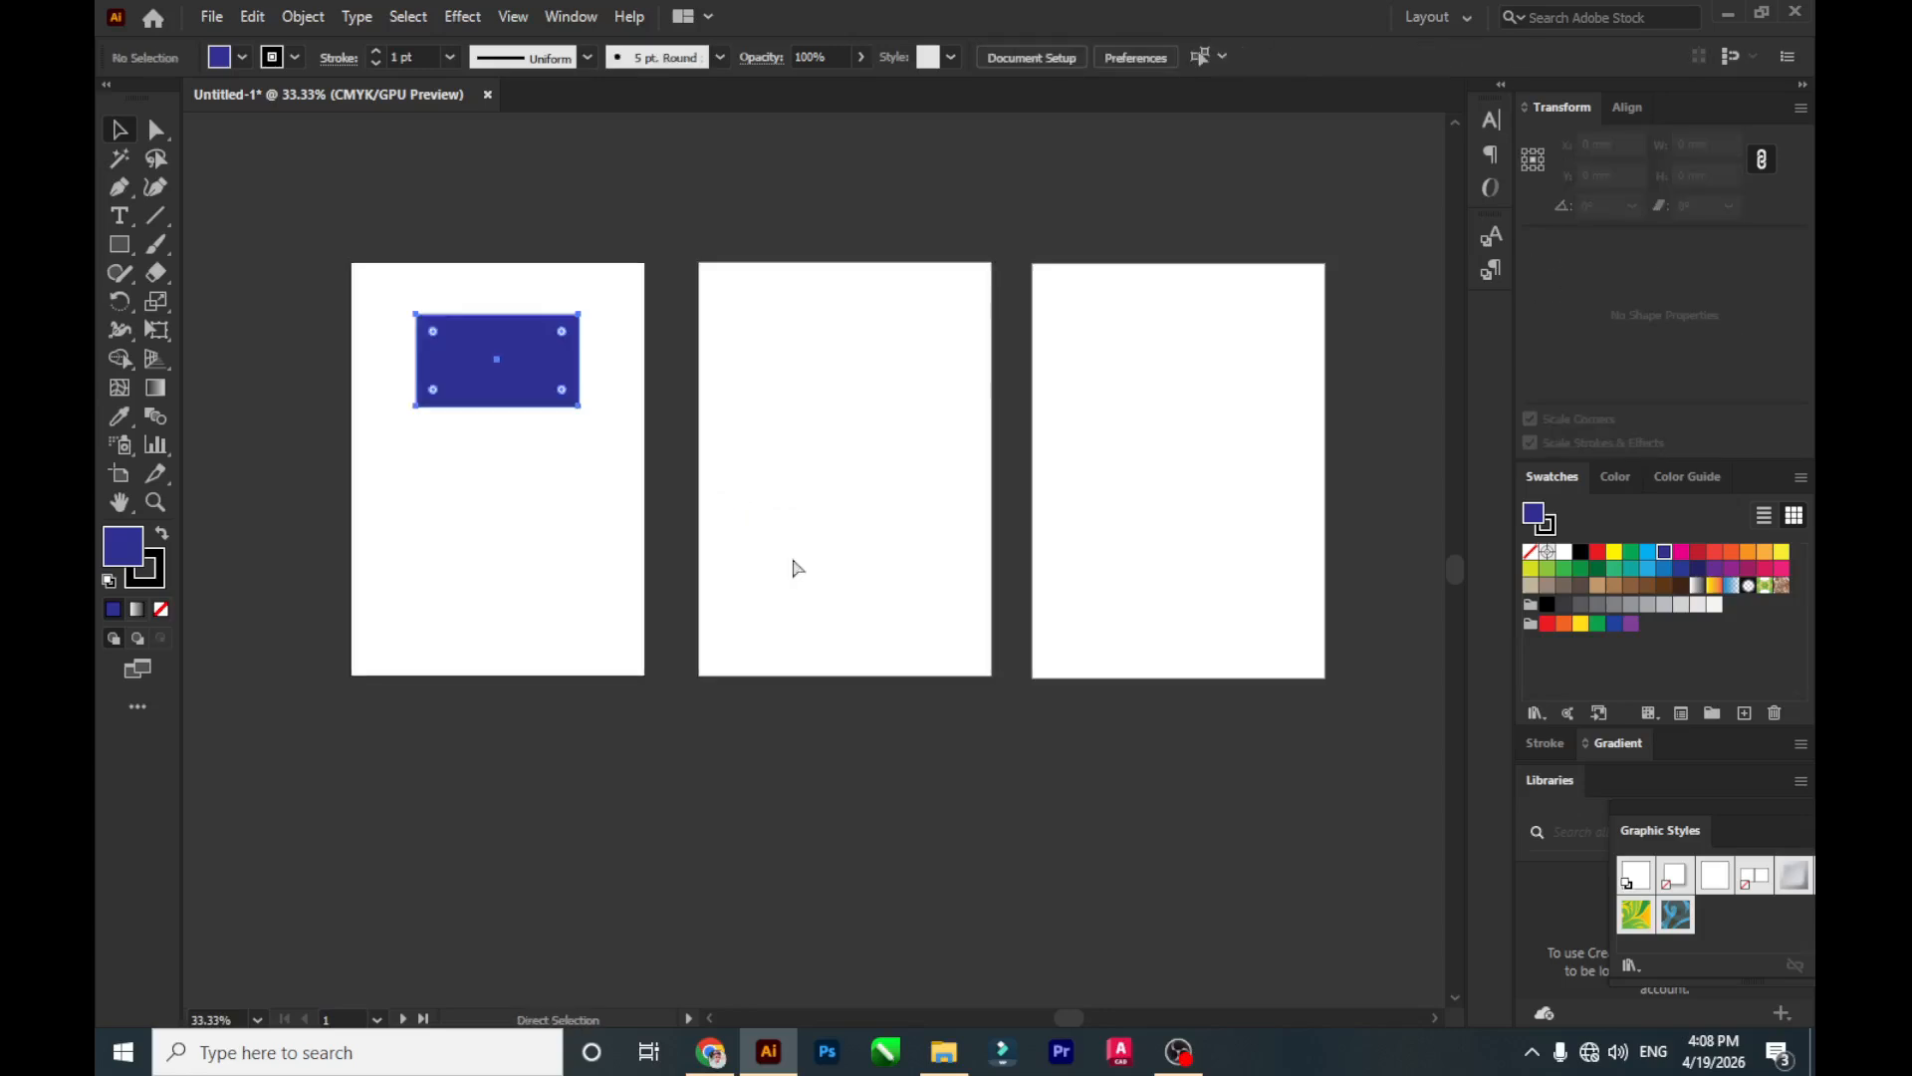
Paste a copy of the blue rectangle onto the middle artboard and move it to about X 98 mm, Y 187 mm.
left_click(267, 24)
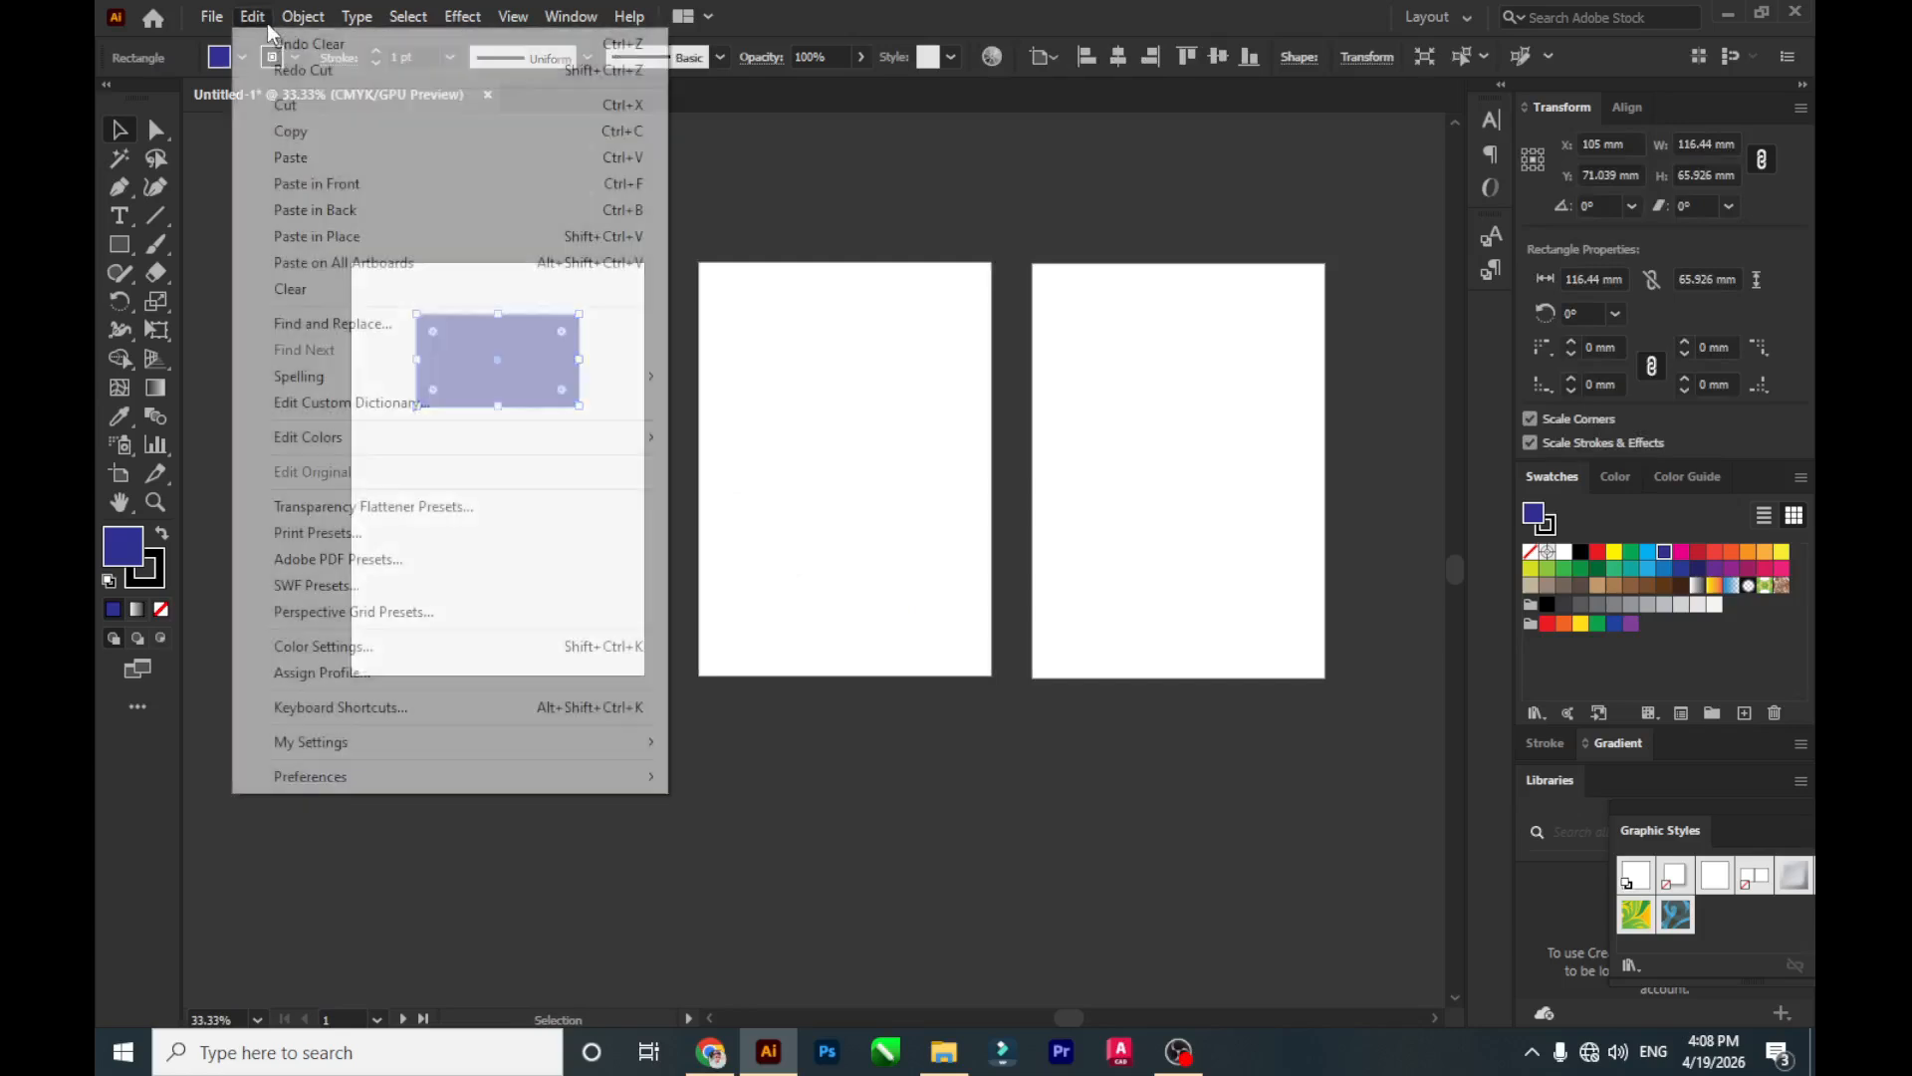
left_click(324, 134)
left_click(577, 231)
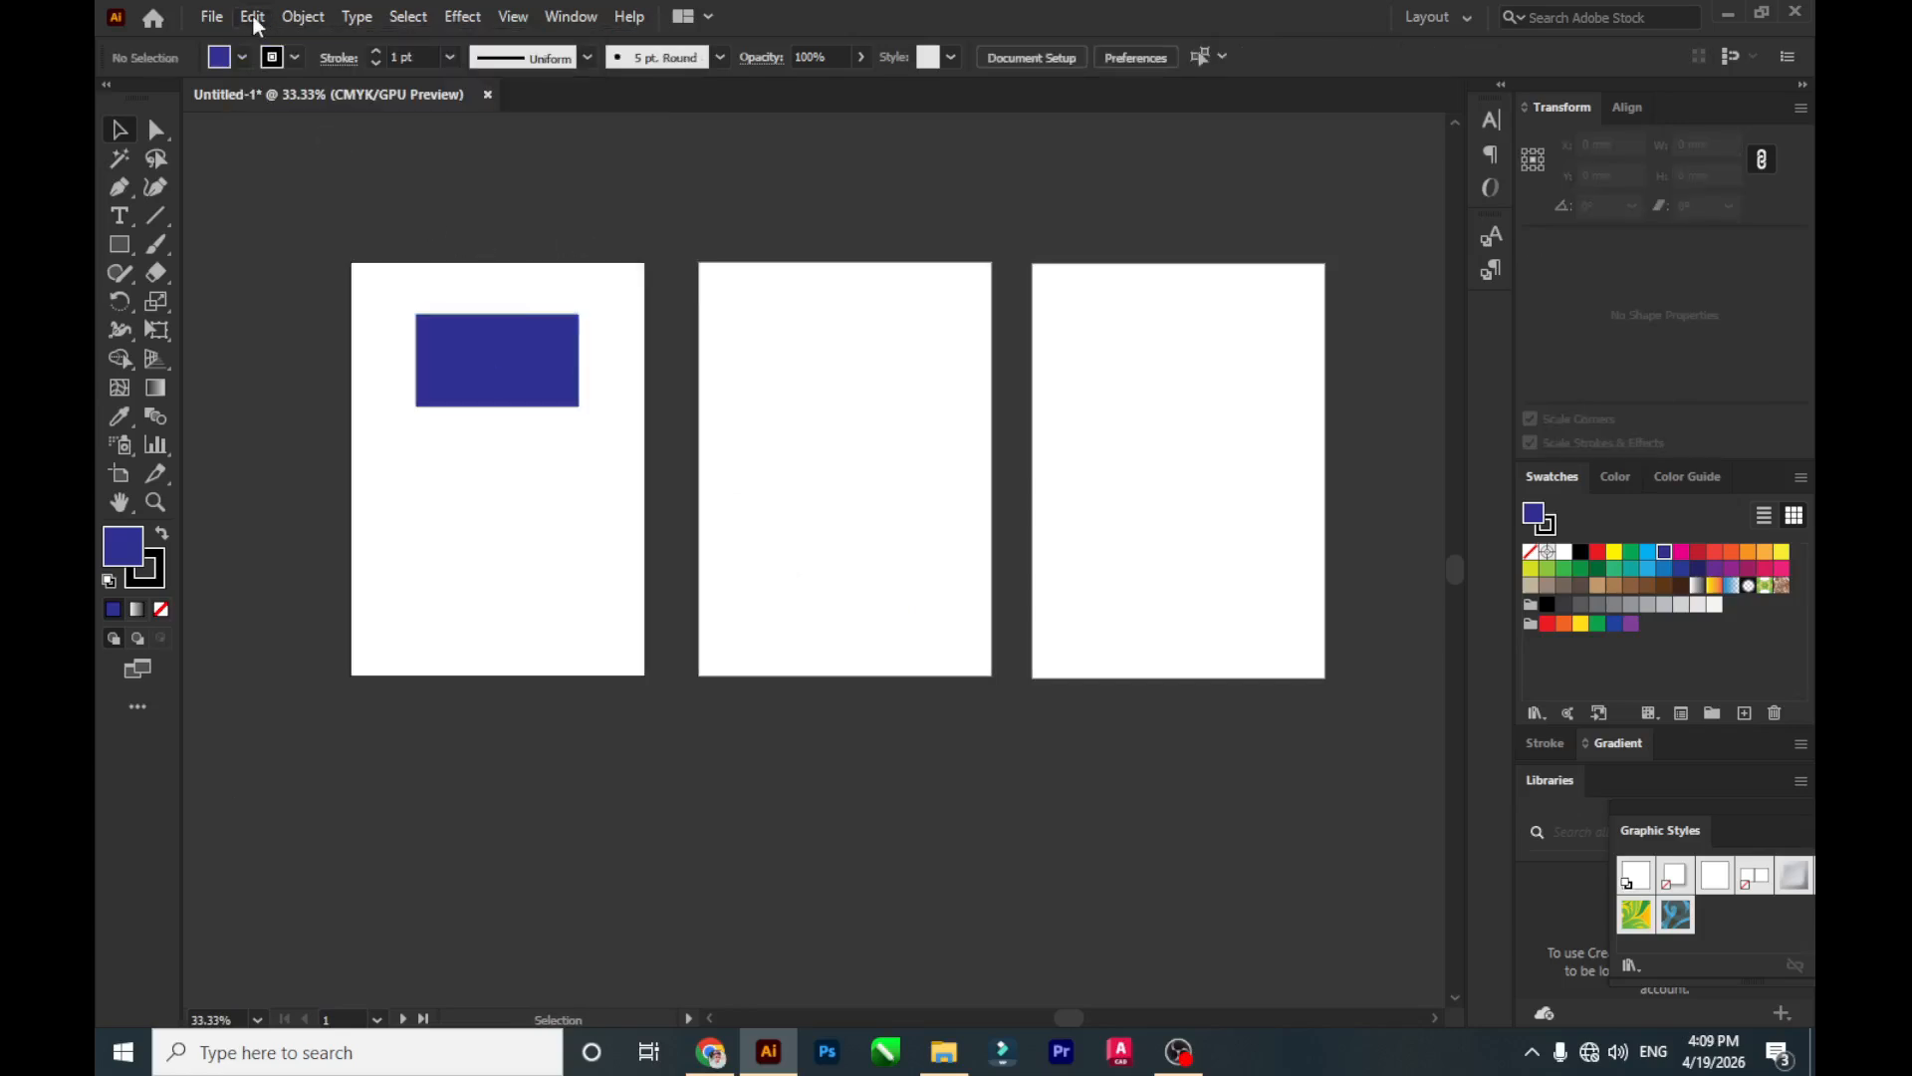
key("ctrl+v")
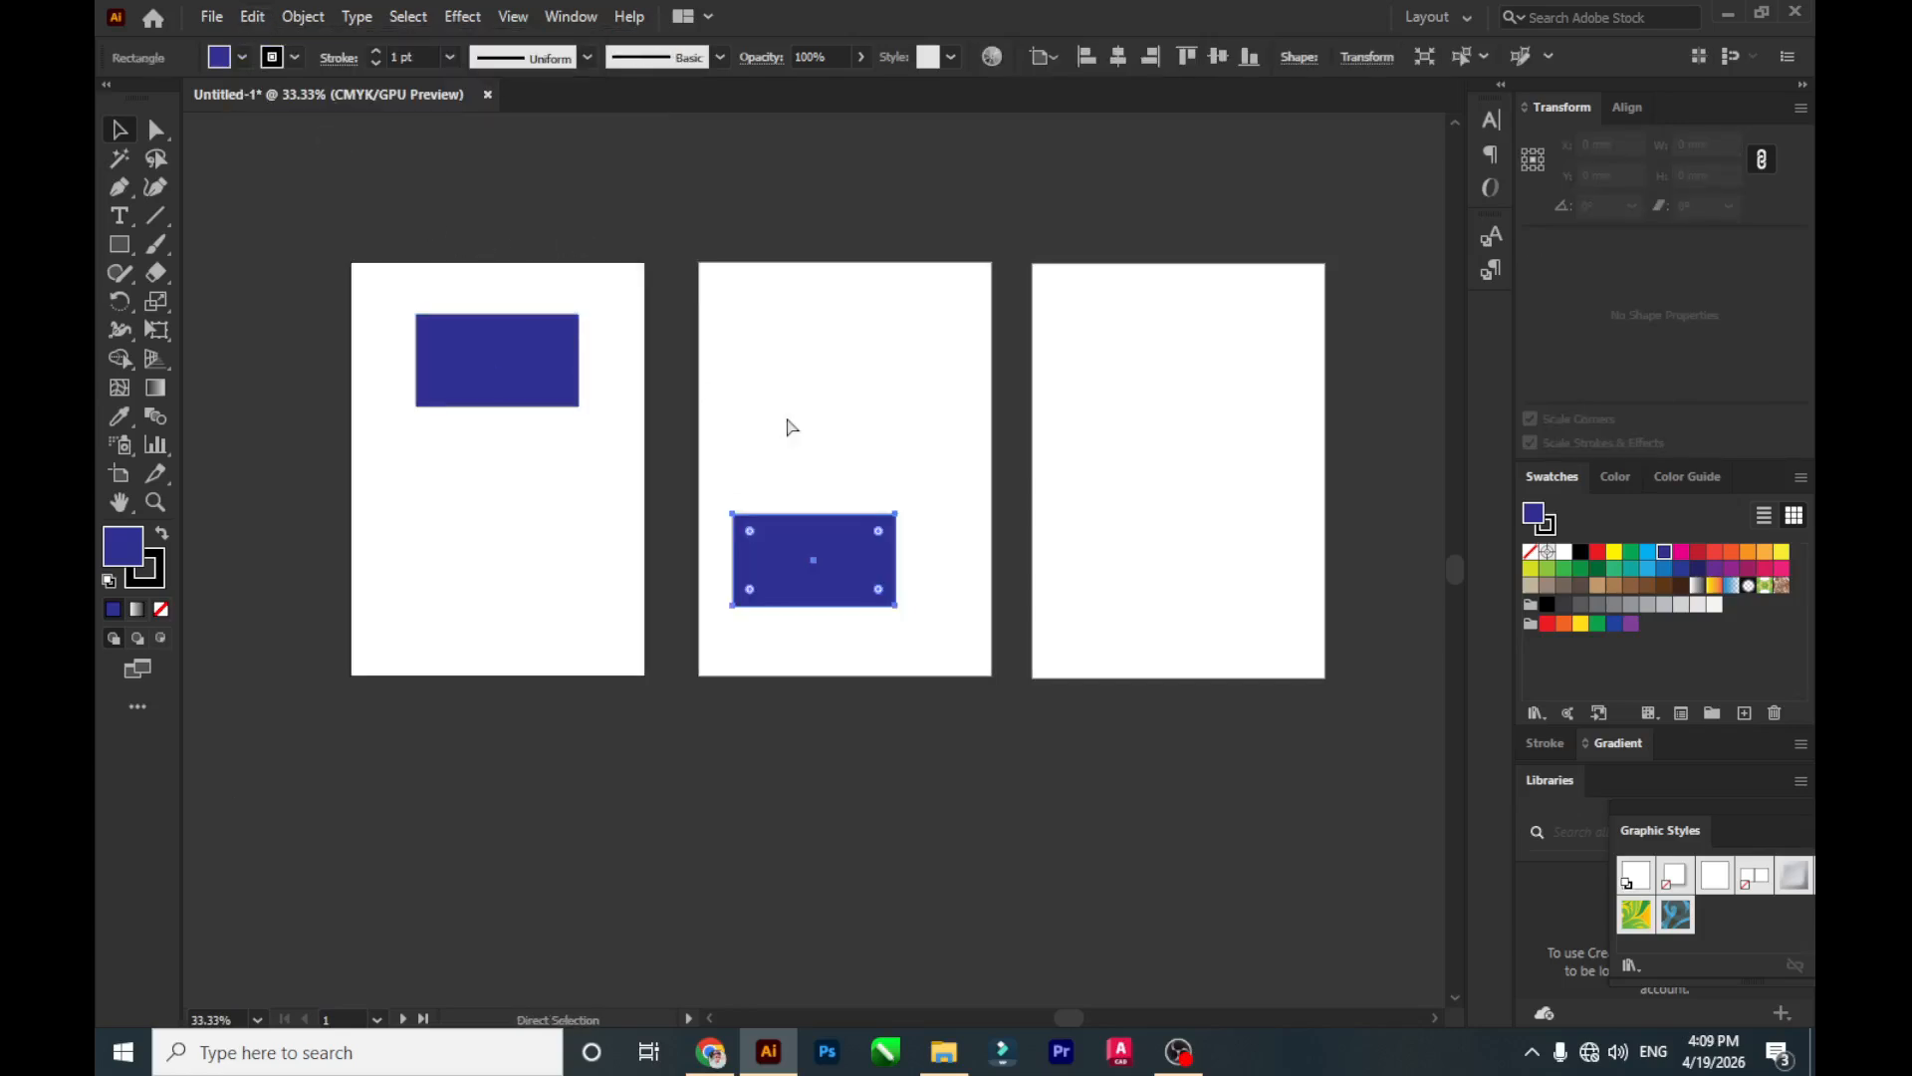
left_click(662, 426)
left_click_drag(794, 557, 816, 520)
left_click(852, 394)
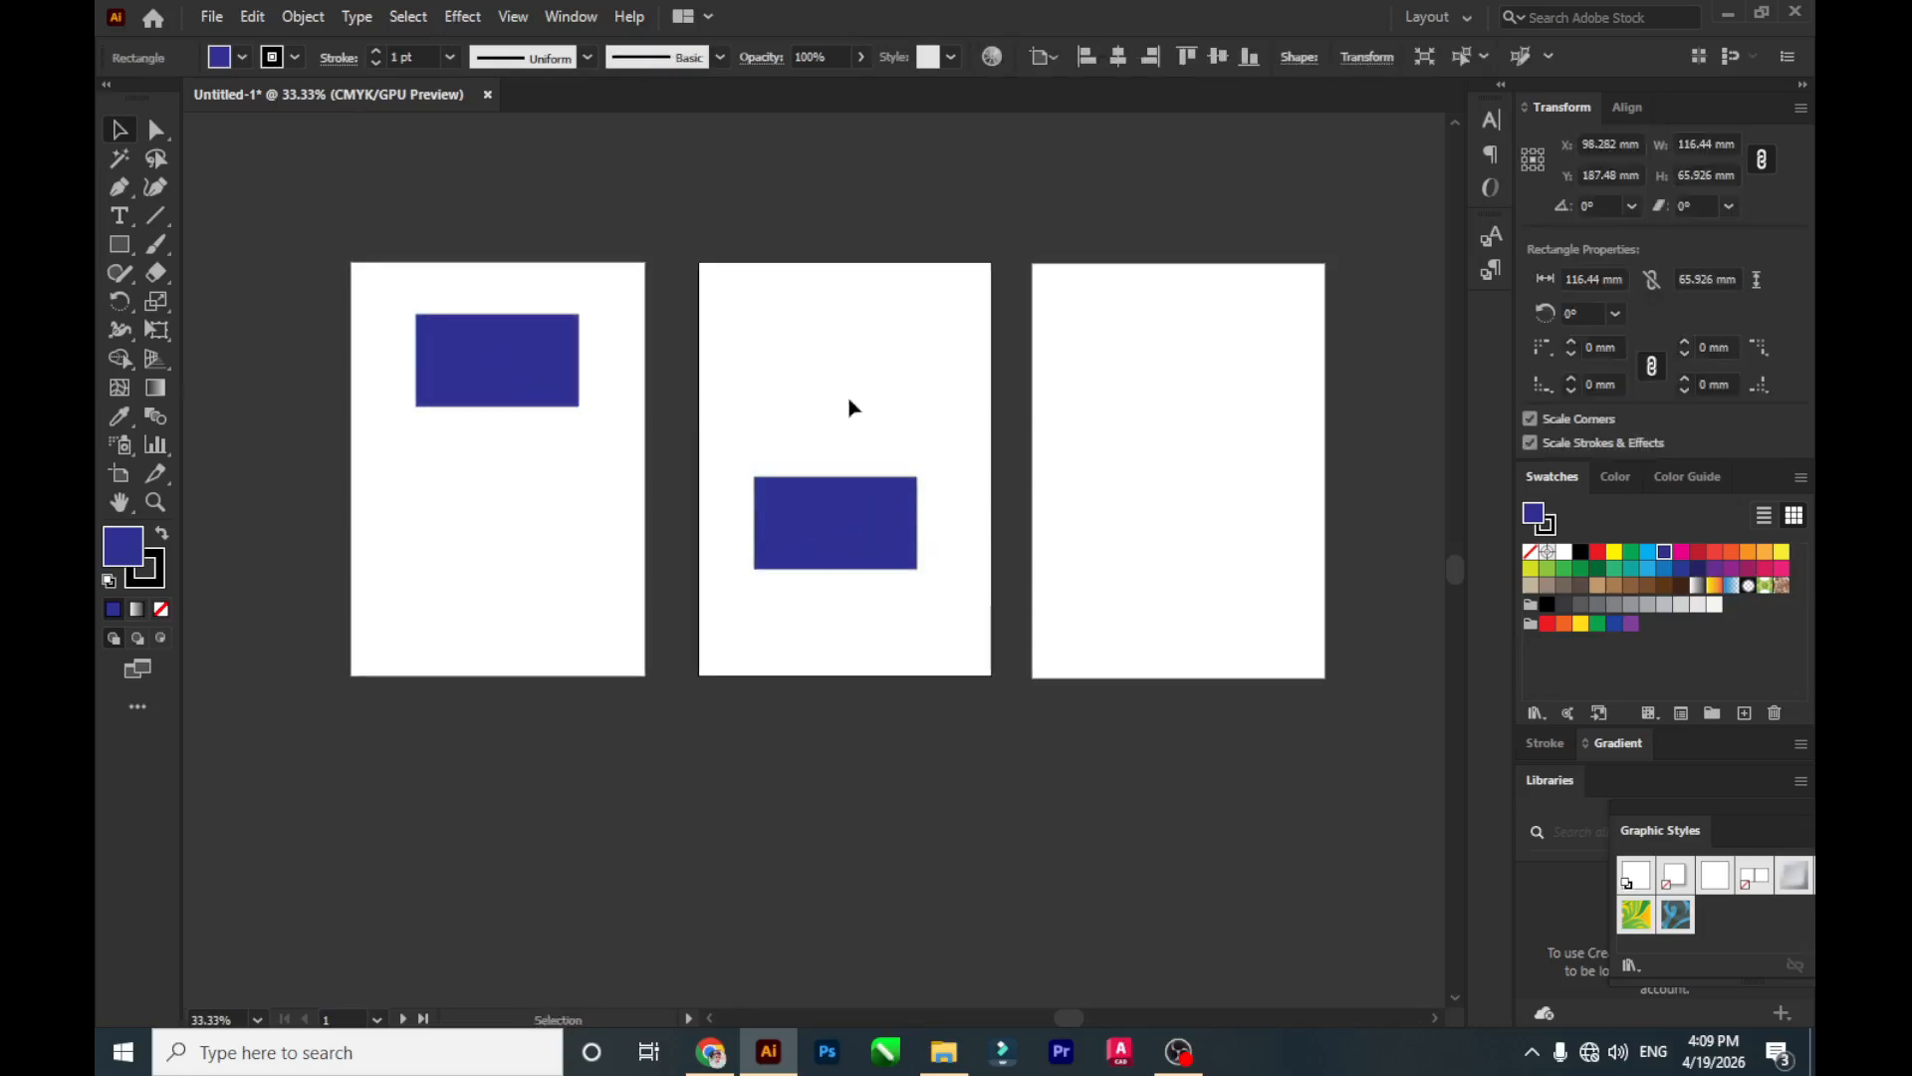
left_click(541, 365)
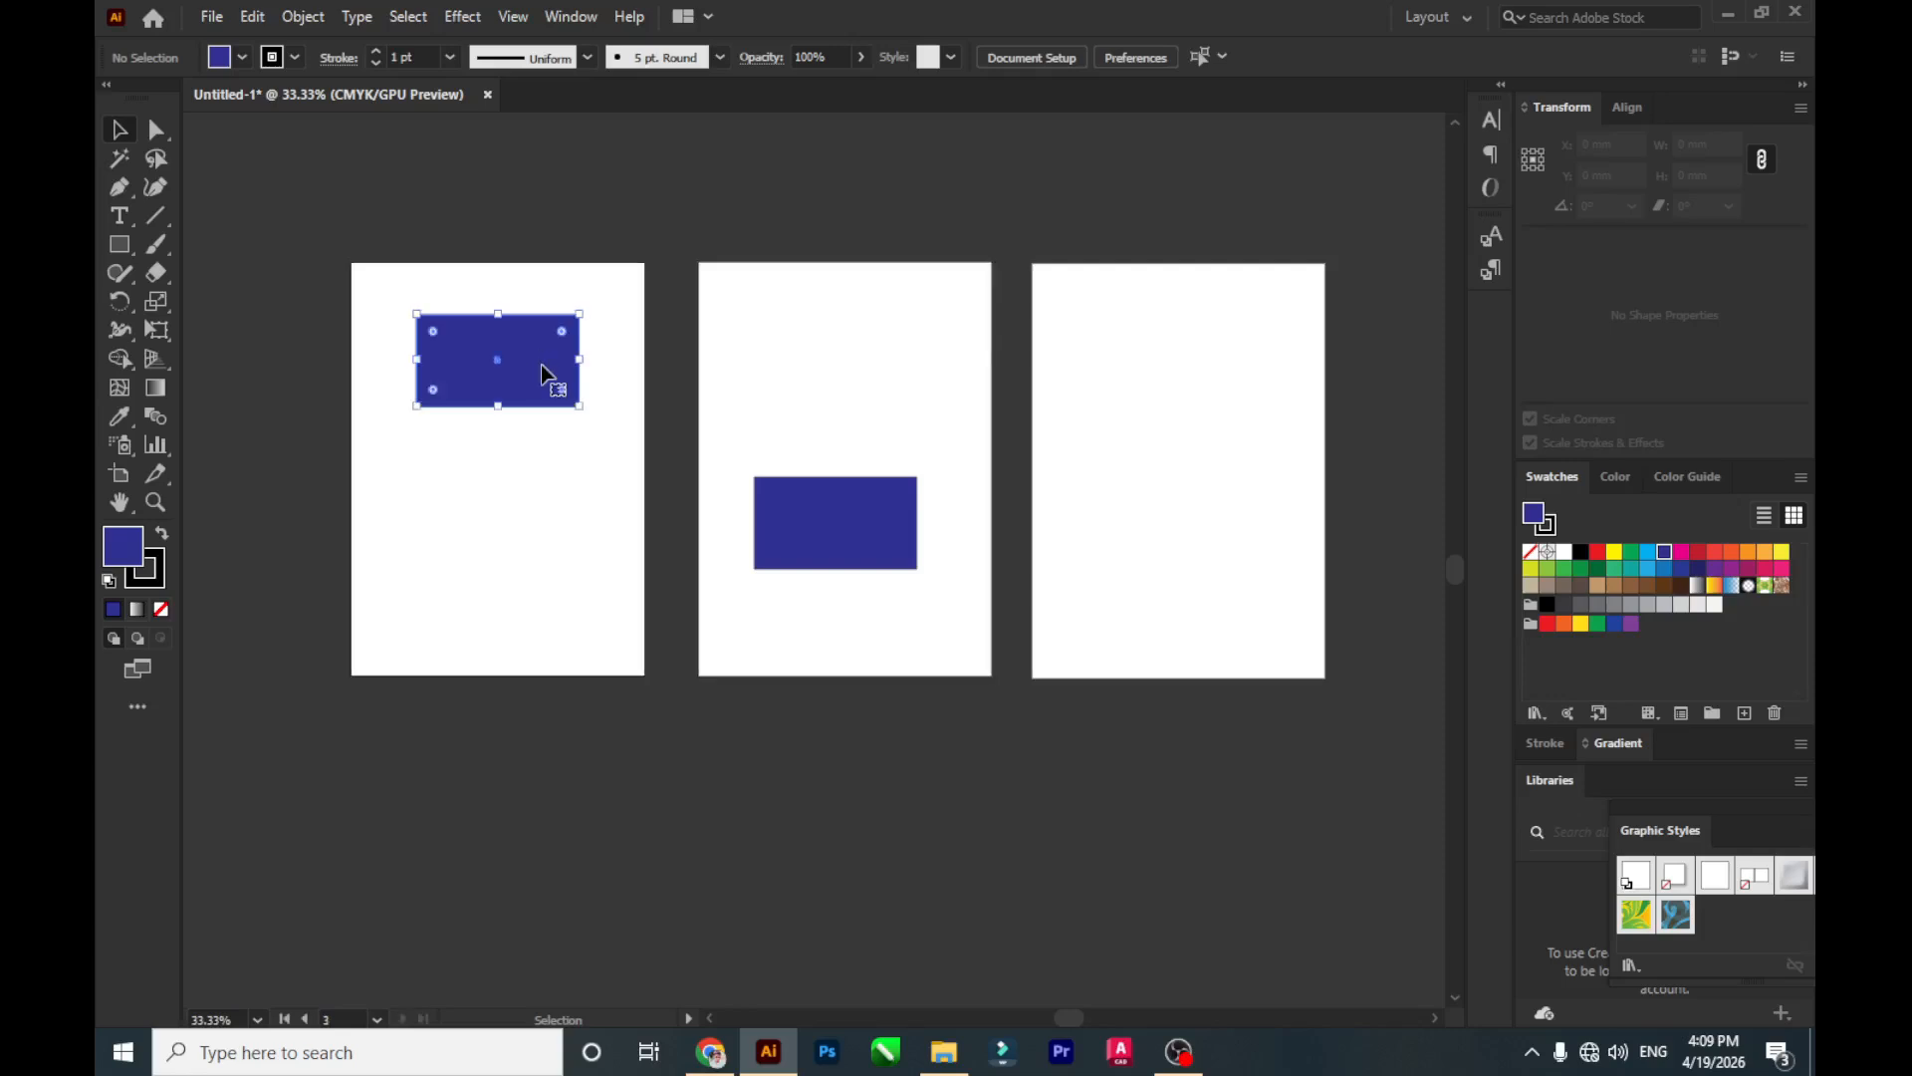
left_click(818, 514)
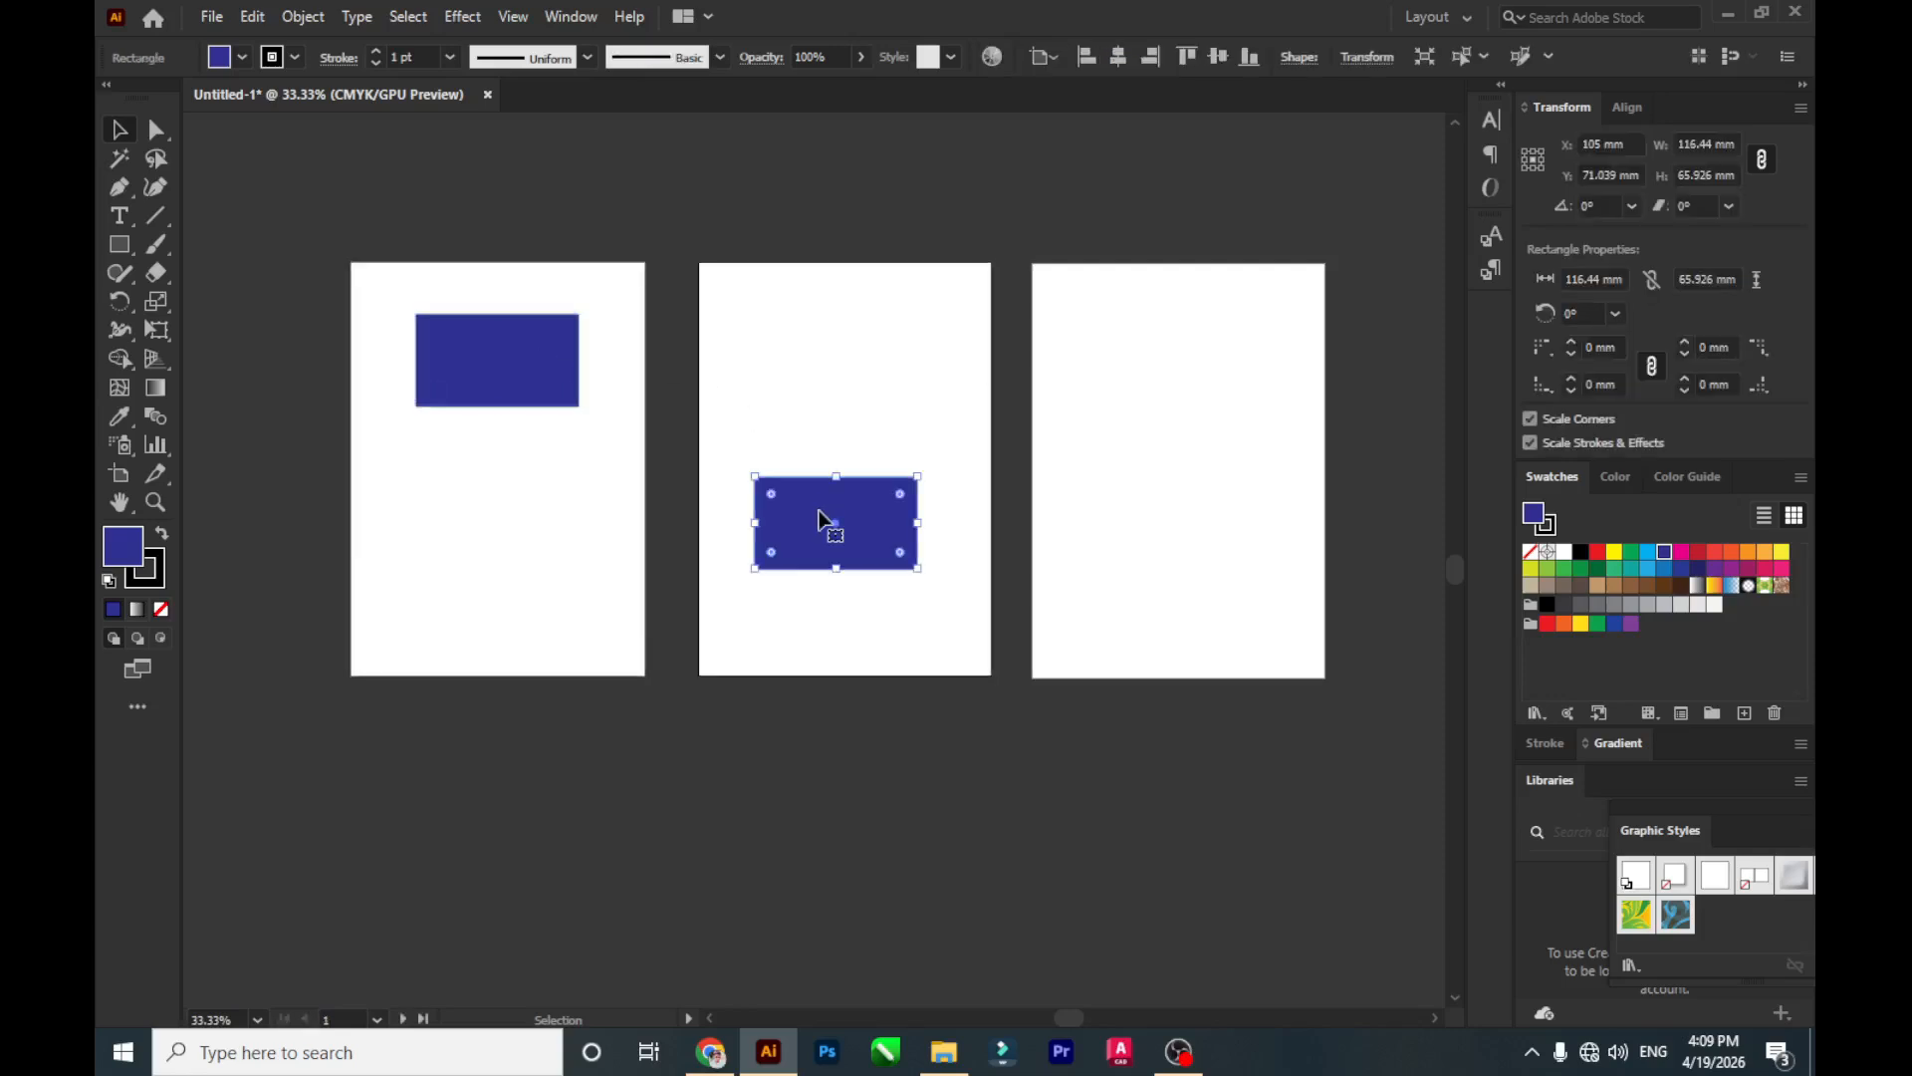
left_click(928, 402)
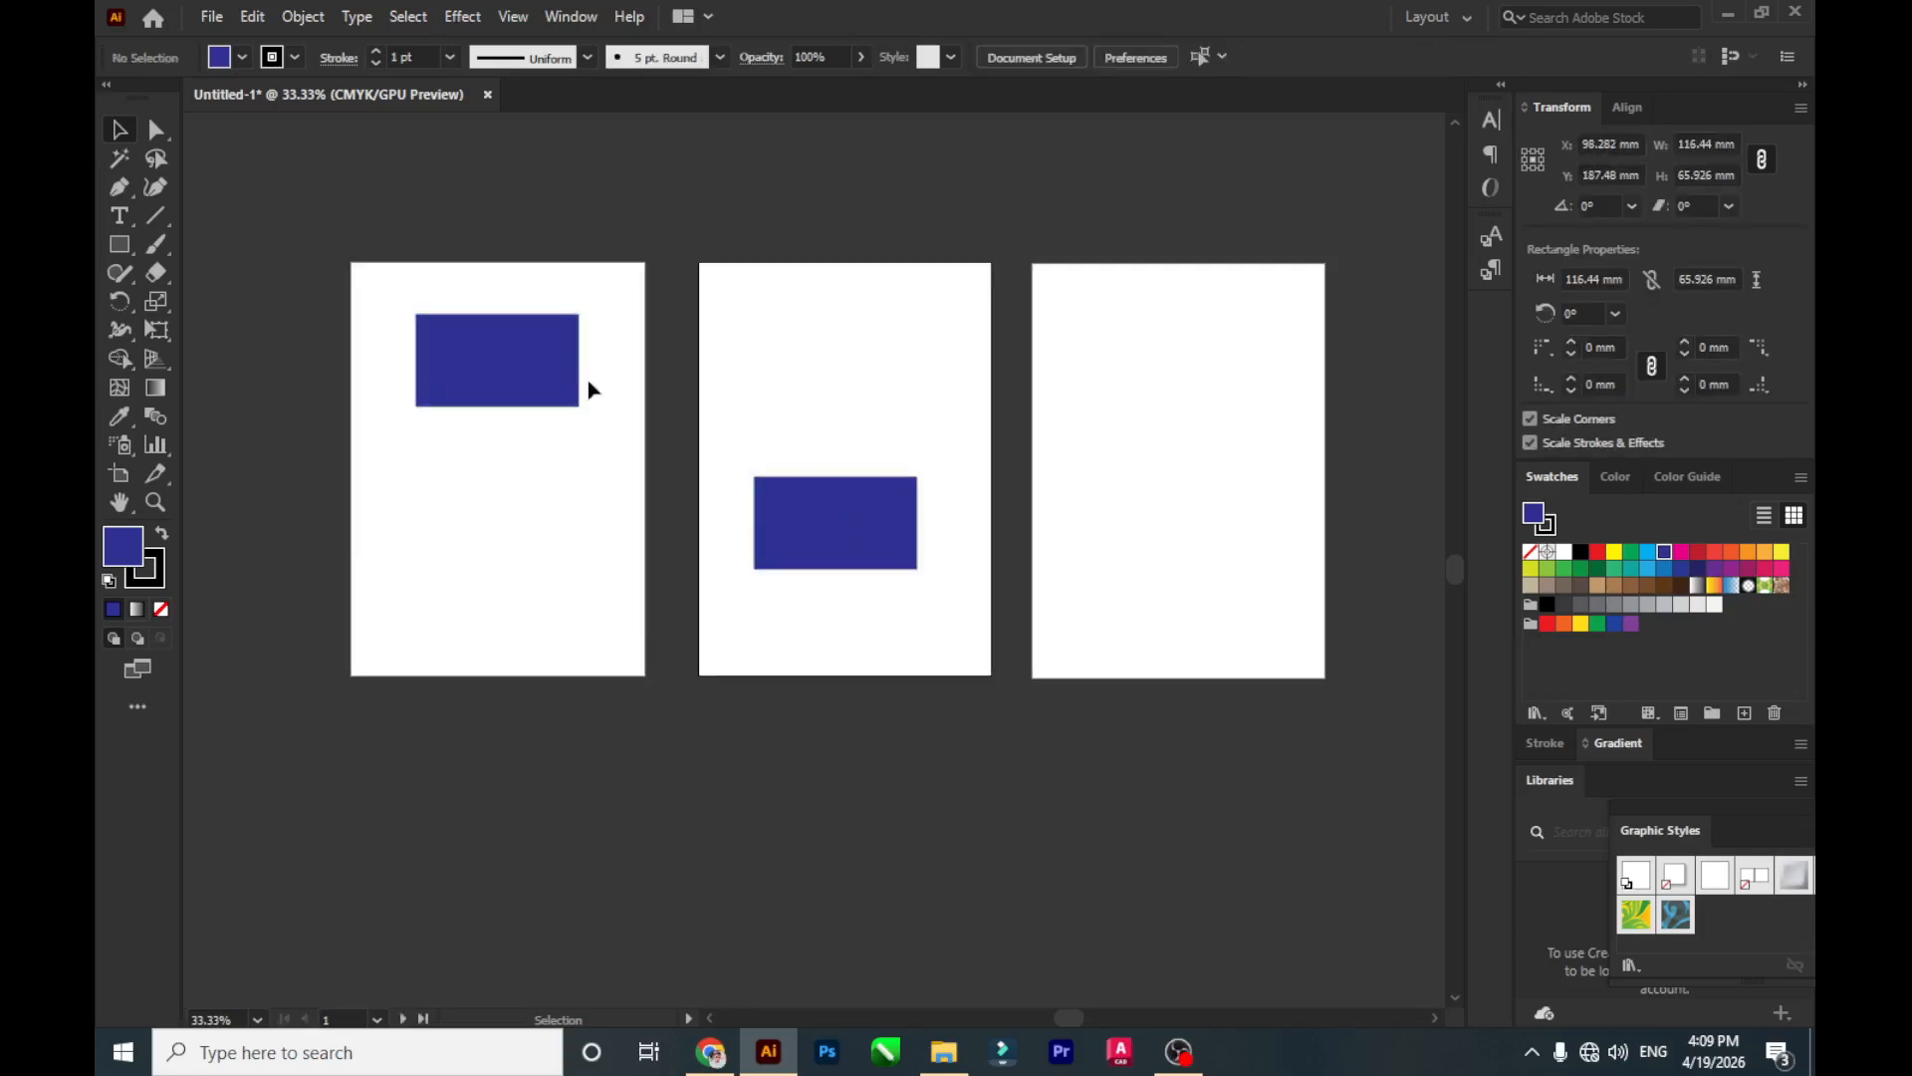
left_click(531, 348)
left_click(416, 249)
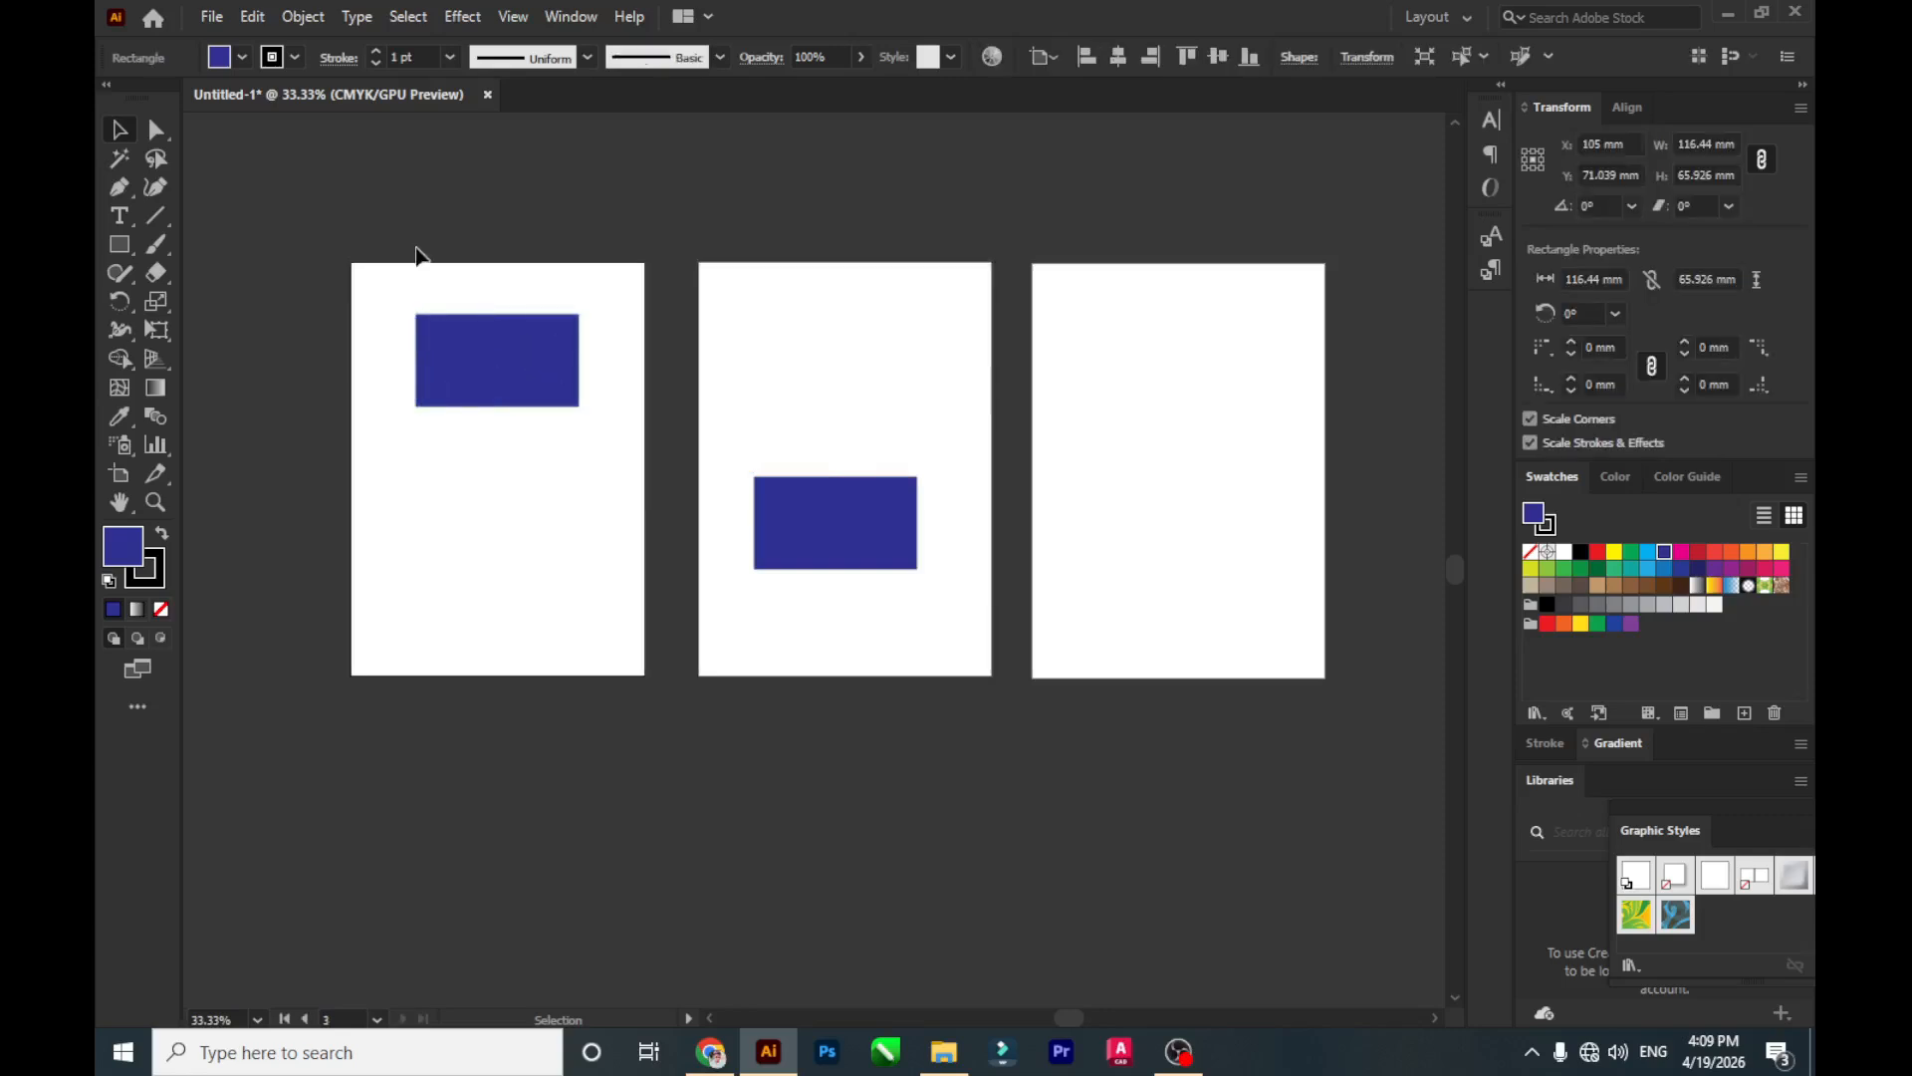
Delete the original blue rectangle on the first artboard and undo the deletion.
left_click(472, 367)
key("Delete")
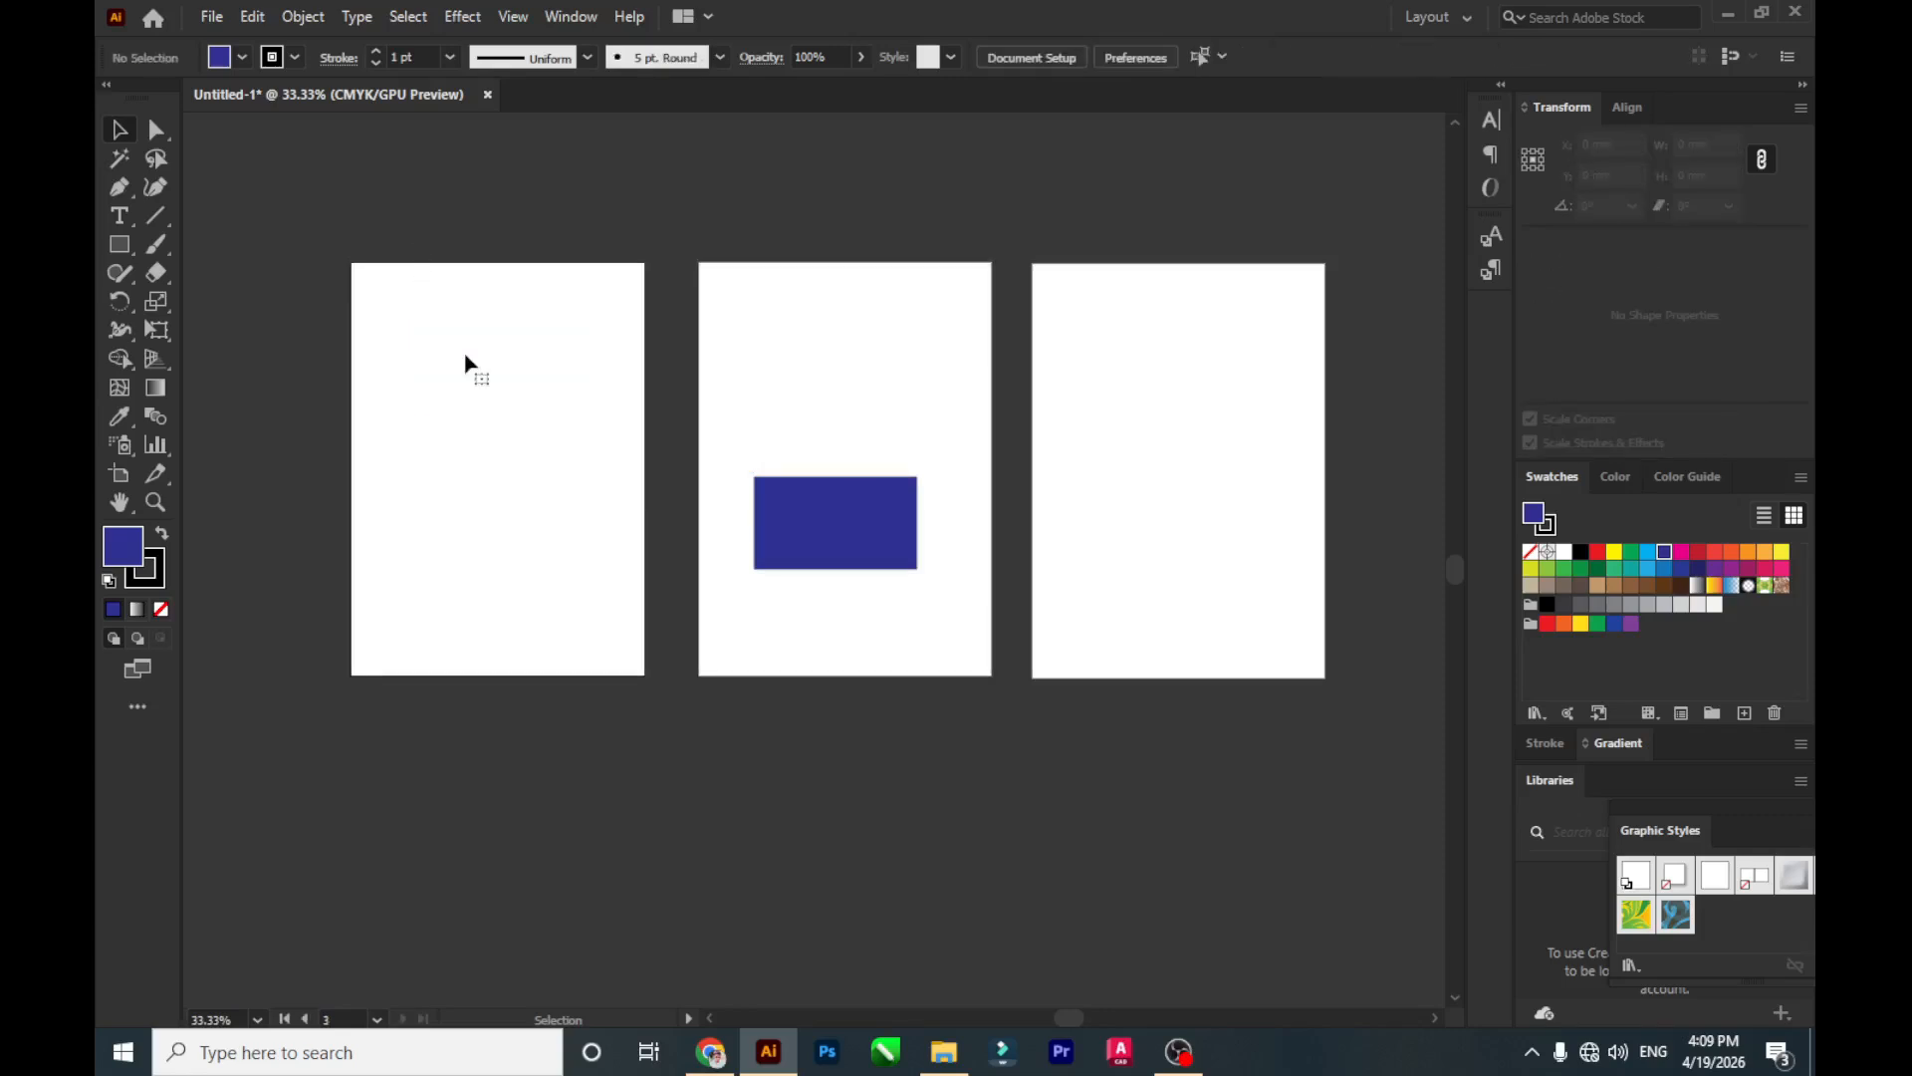
key("ctrl+z")
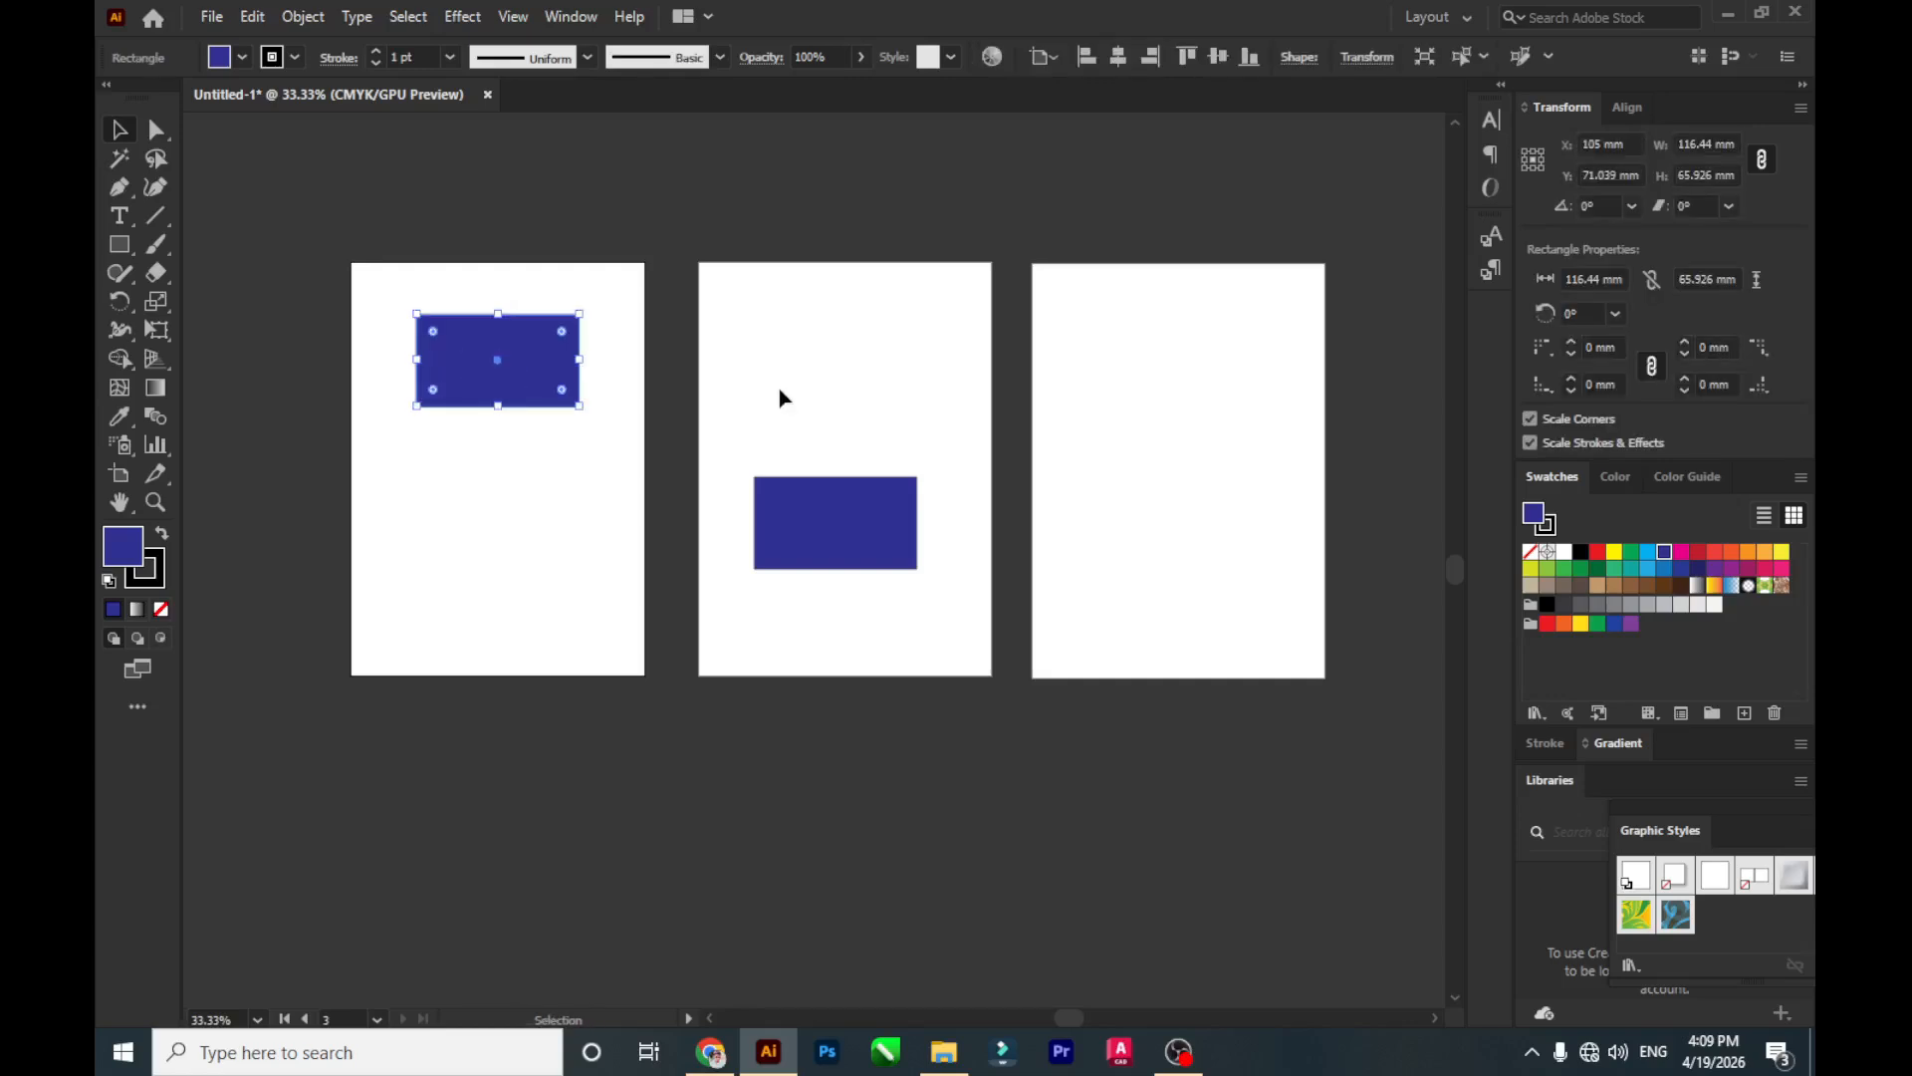
Delete the copied rectangle from the middle artboard.
left_click(254, 22)
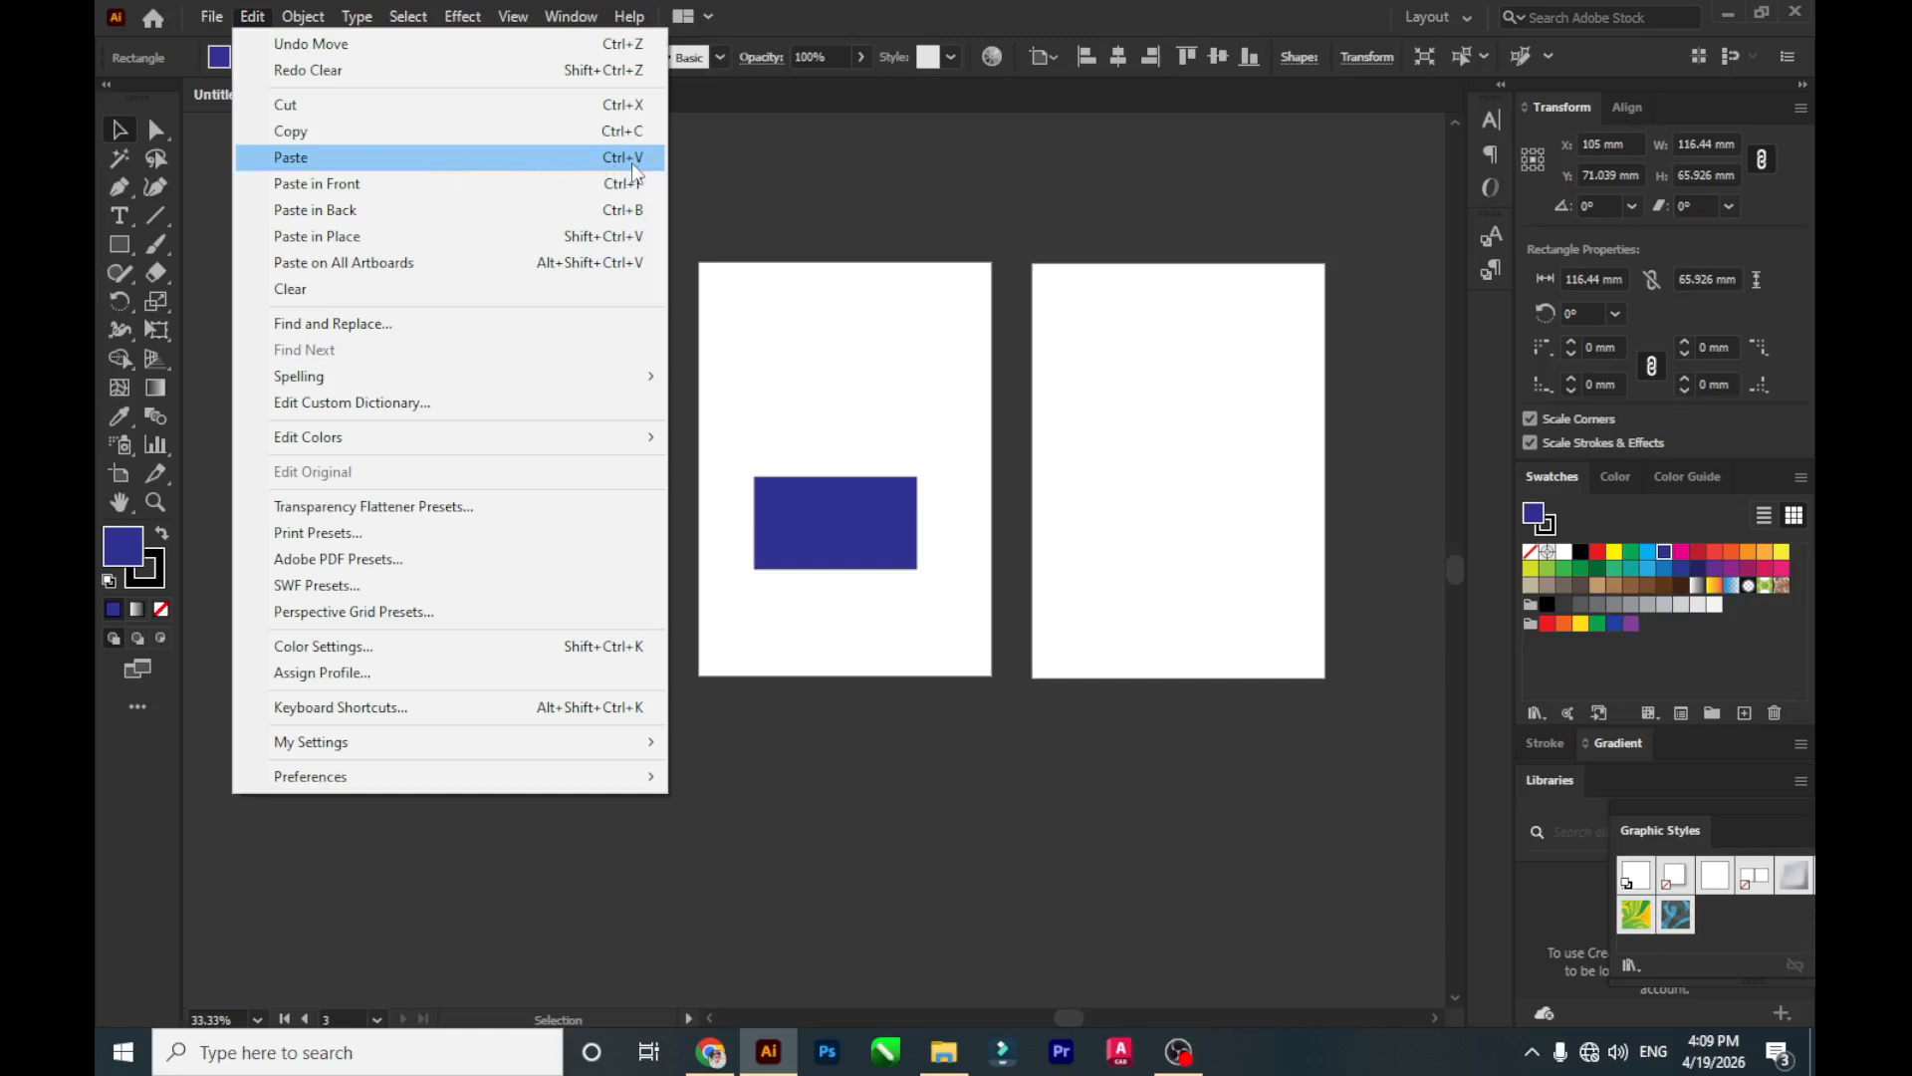
left_click(739, 167)
left_click(814, 525)
key("Delete")
Copy the blue rectangle on the first artboard with Paste in Front and move the copy straight down, just below the original.
left_click(514, 375)
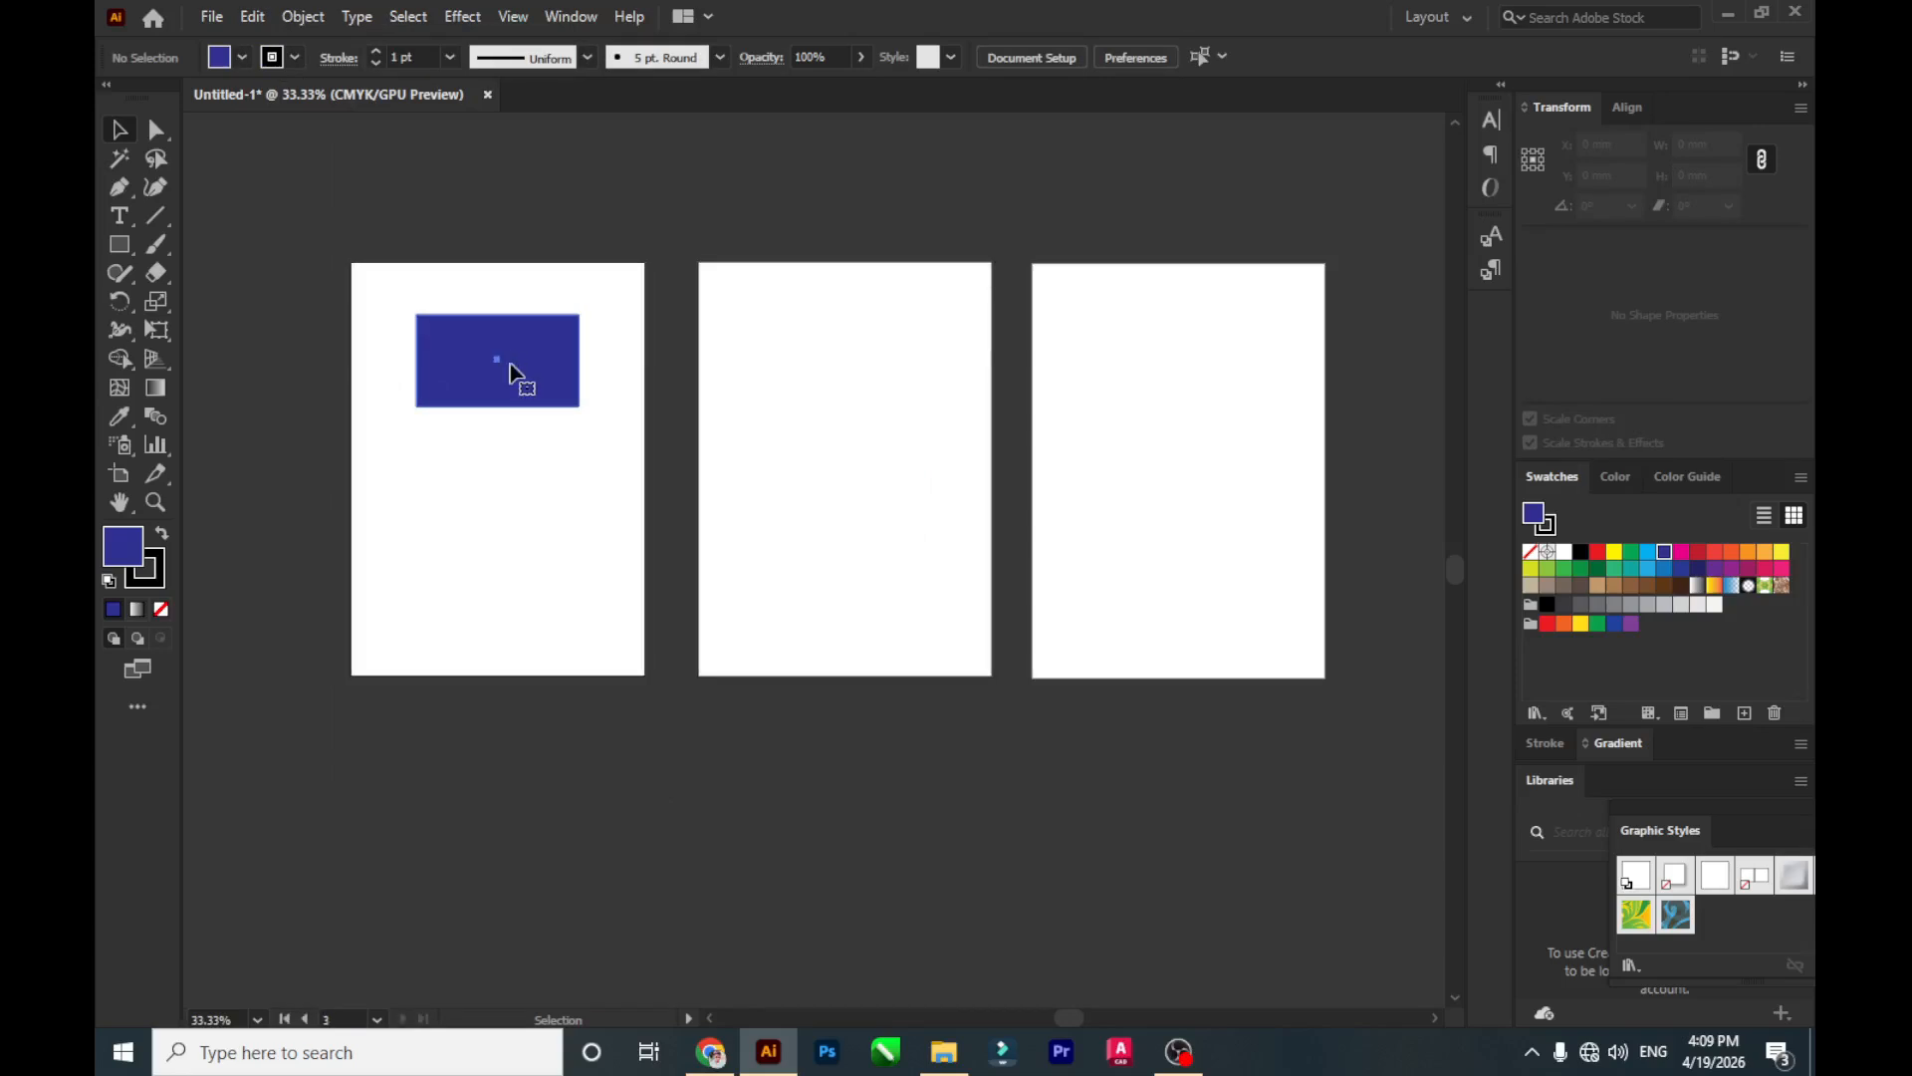
left_click(252, 16)
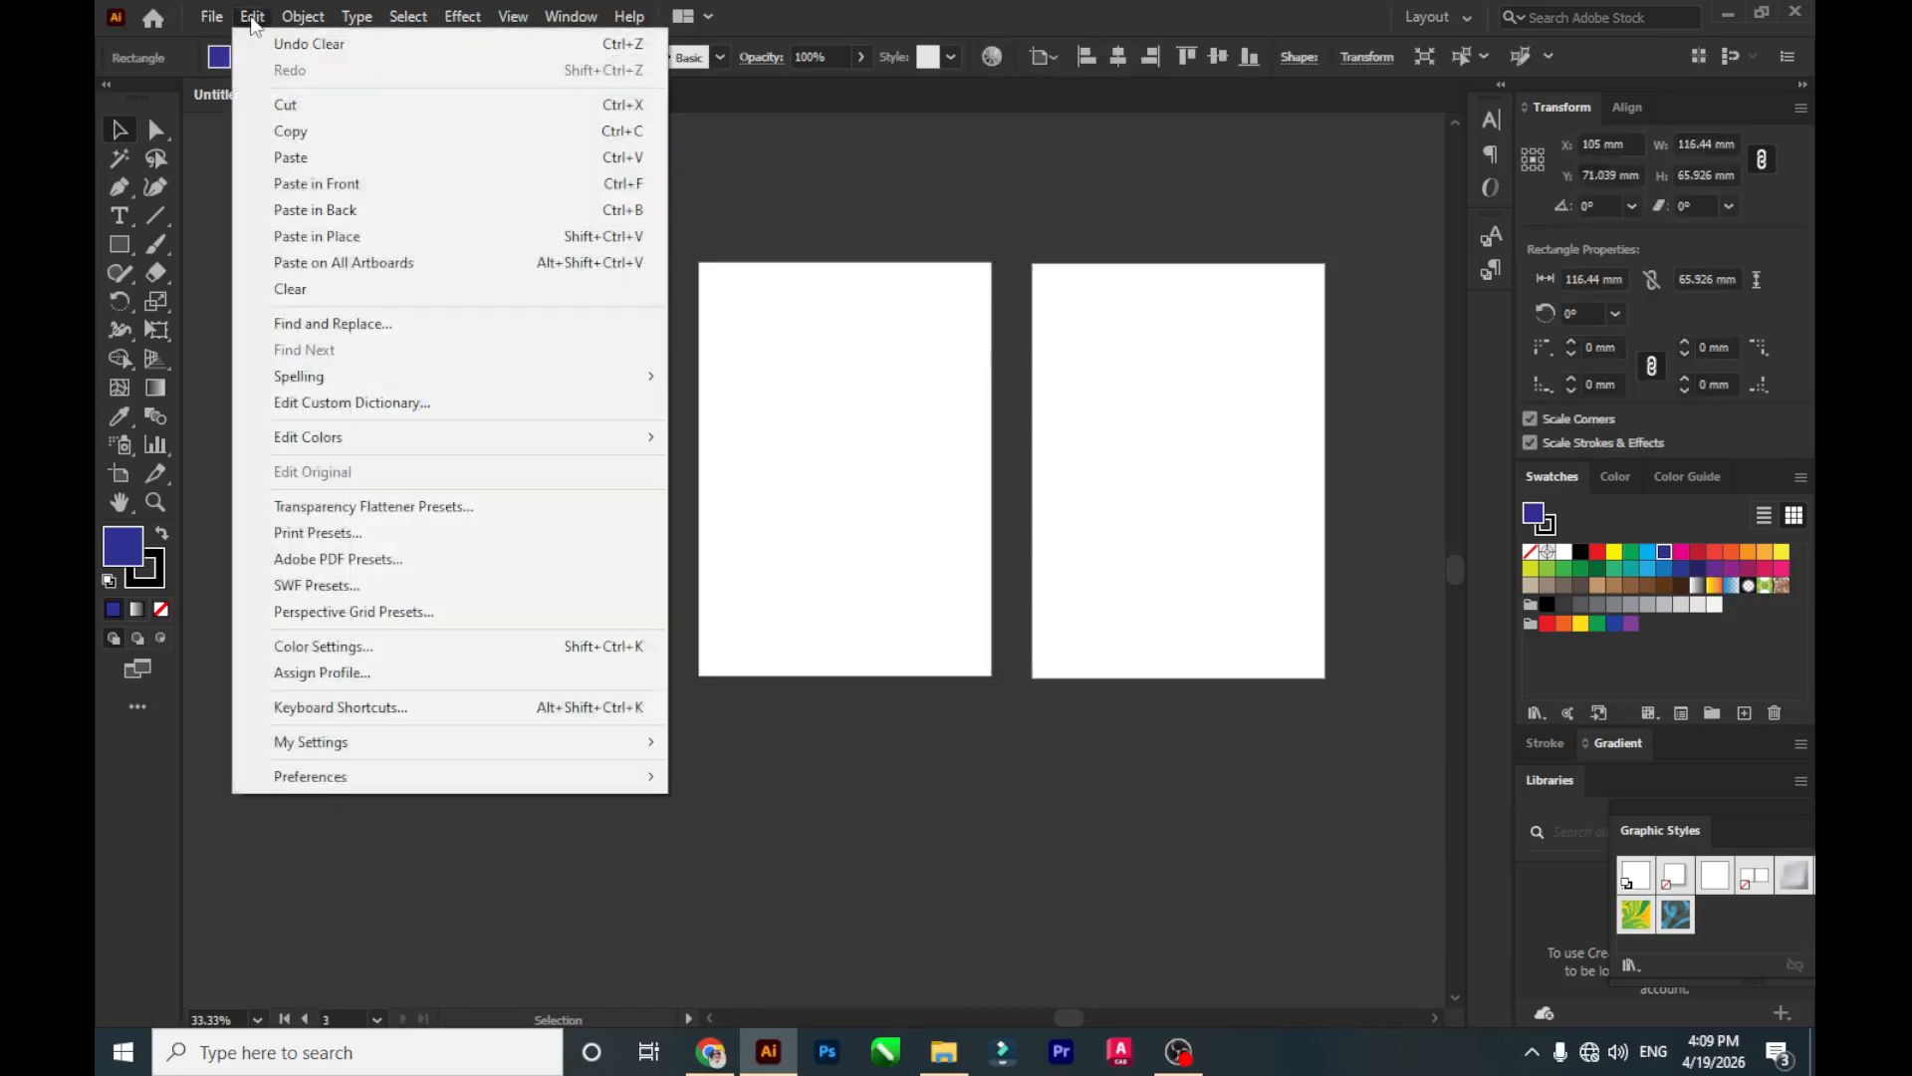
left_click(320, 132)
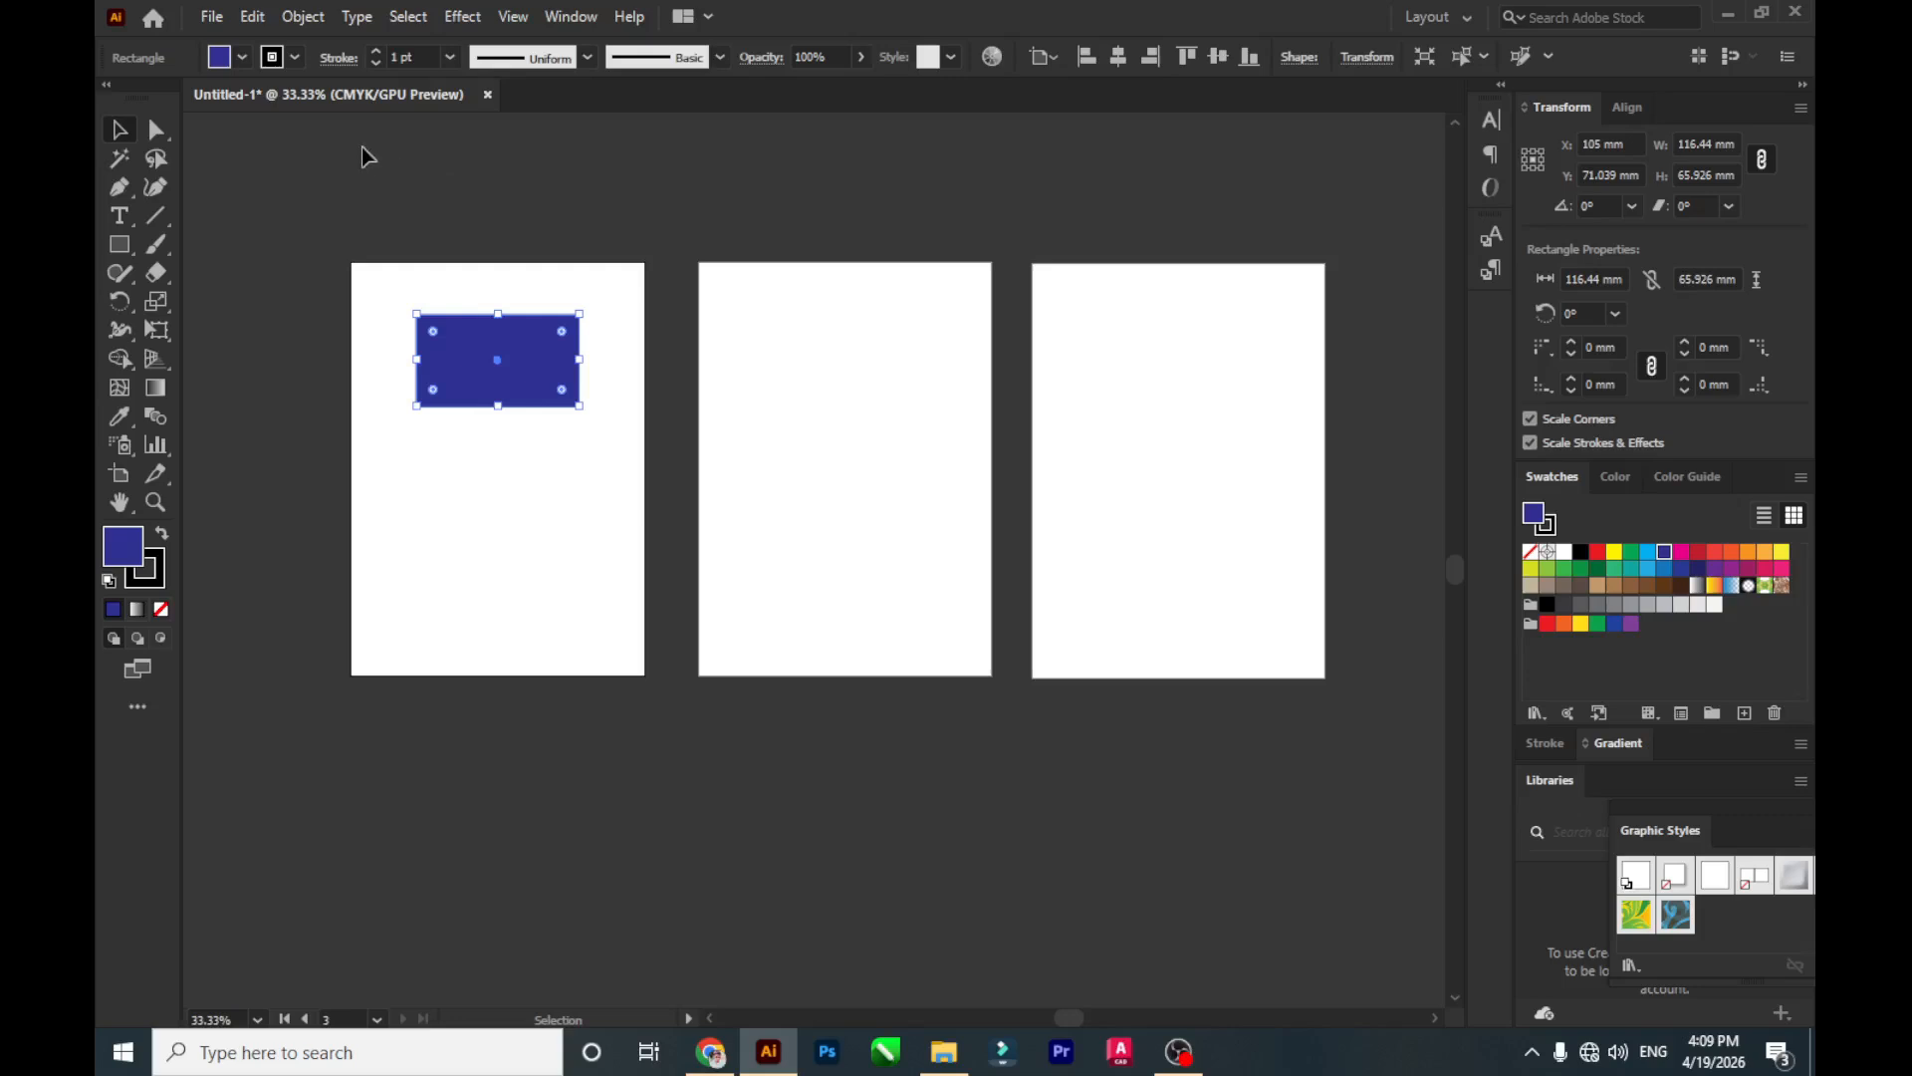
left_click(252, 22)
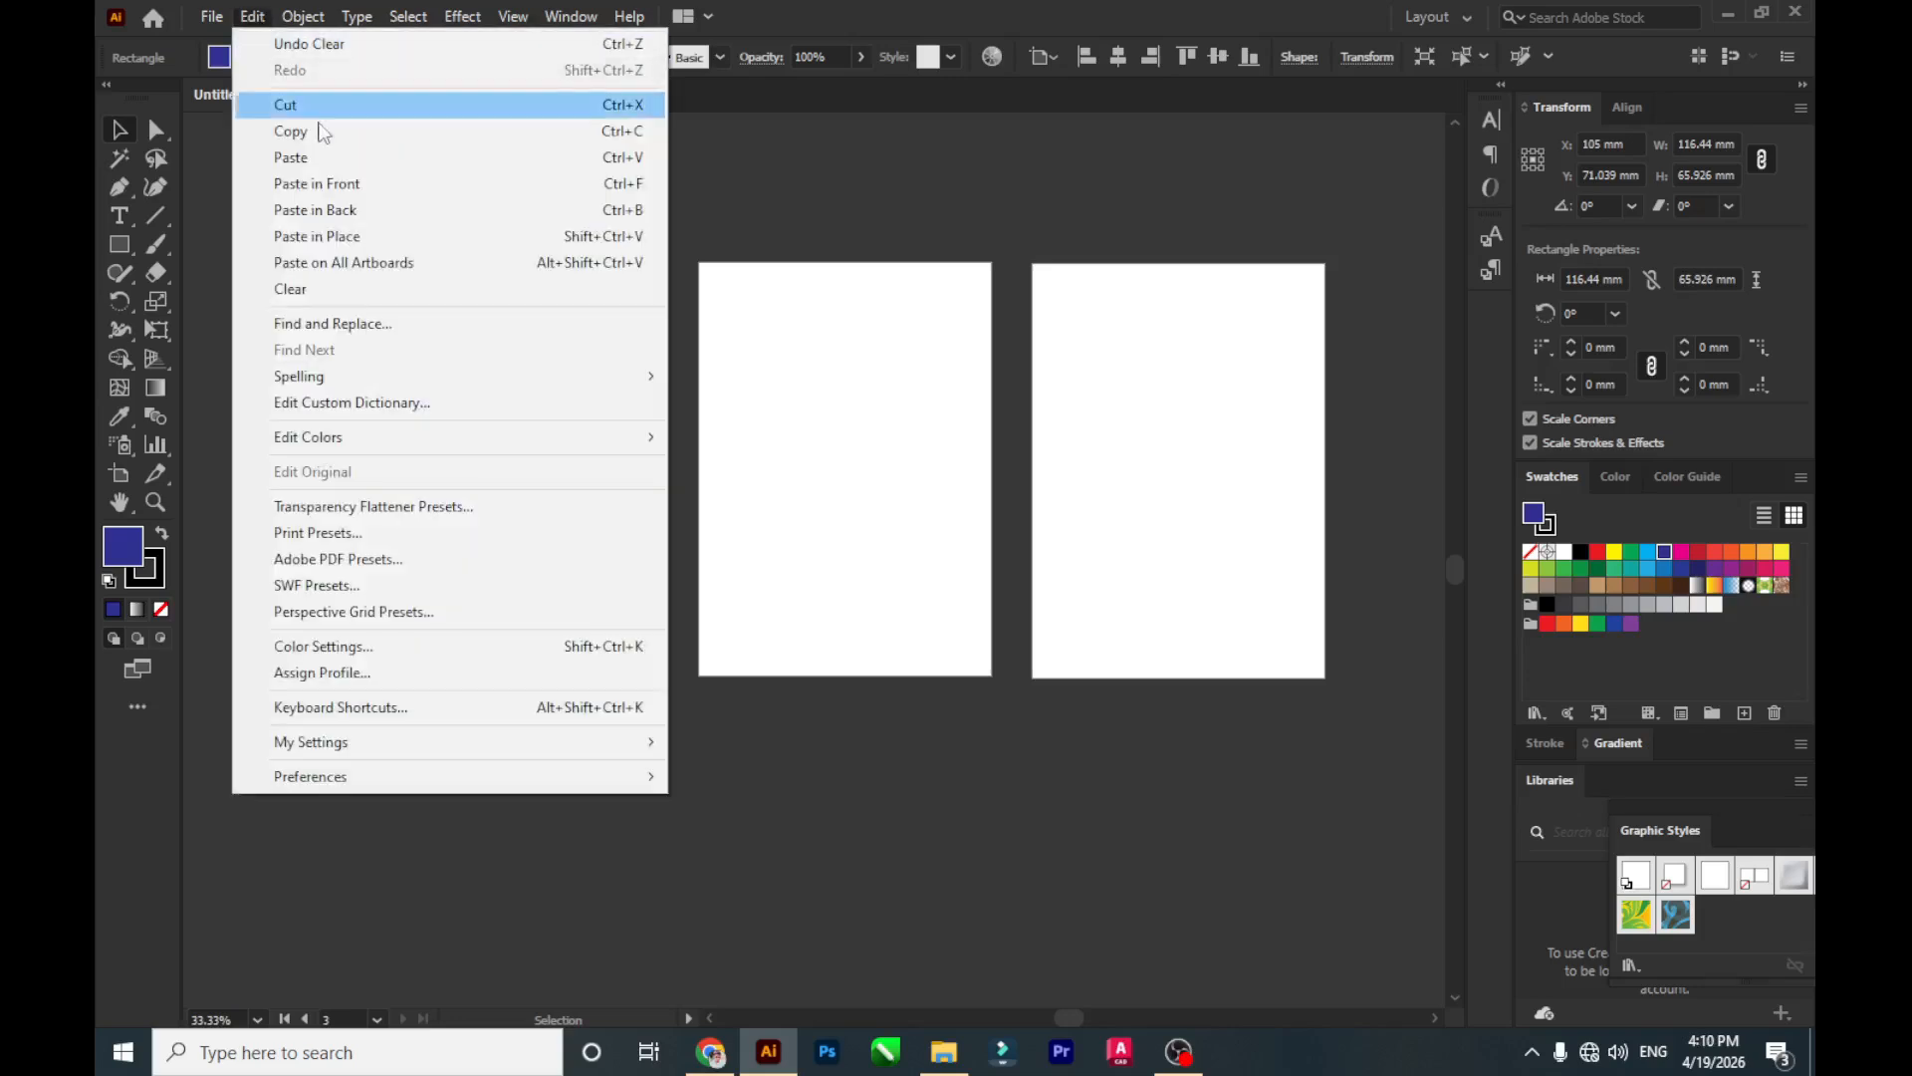
left_click(351, 185)
left_click(554, 234)
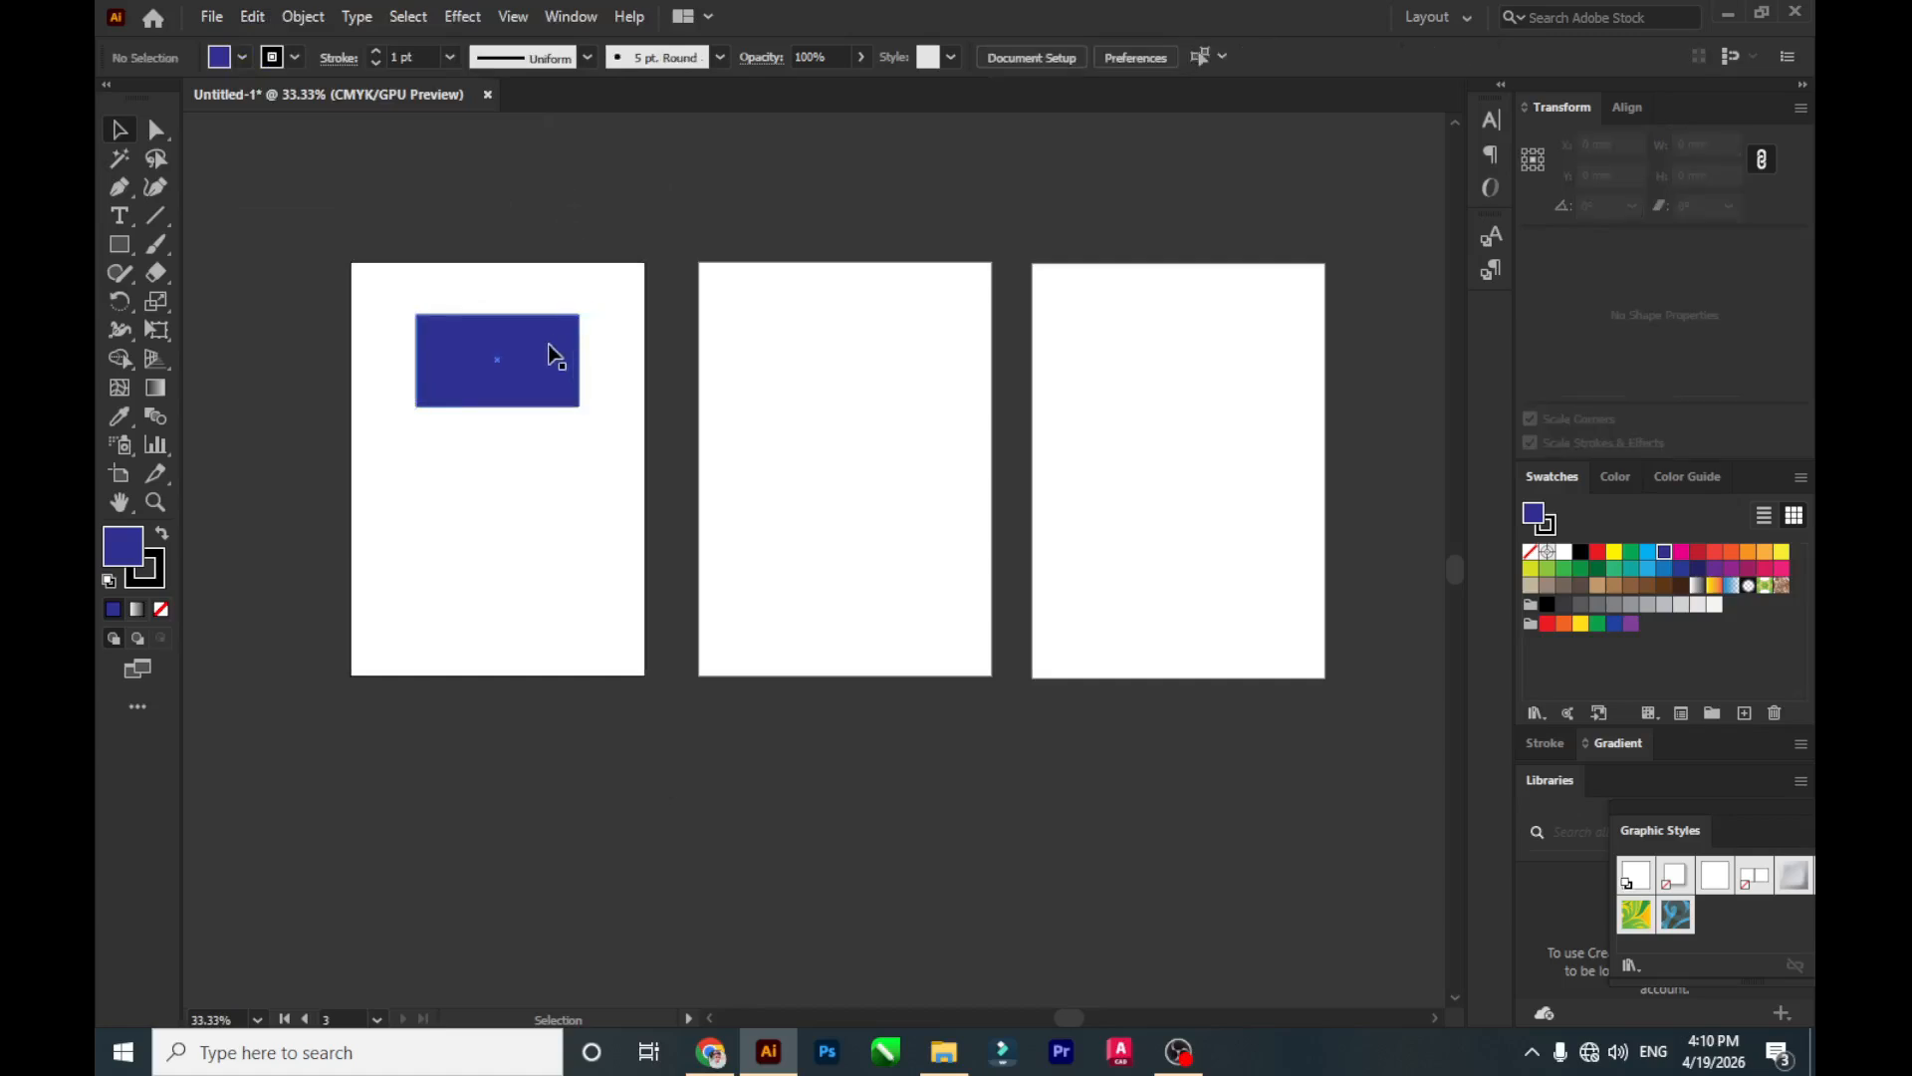
left_click_drag(547, 349, 548, 462)
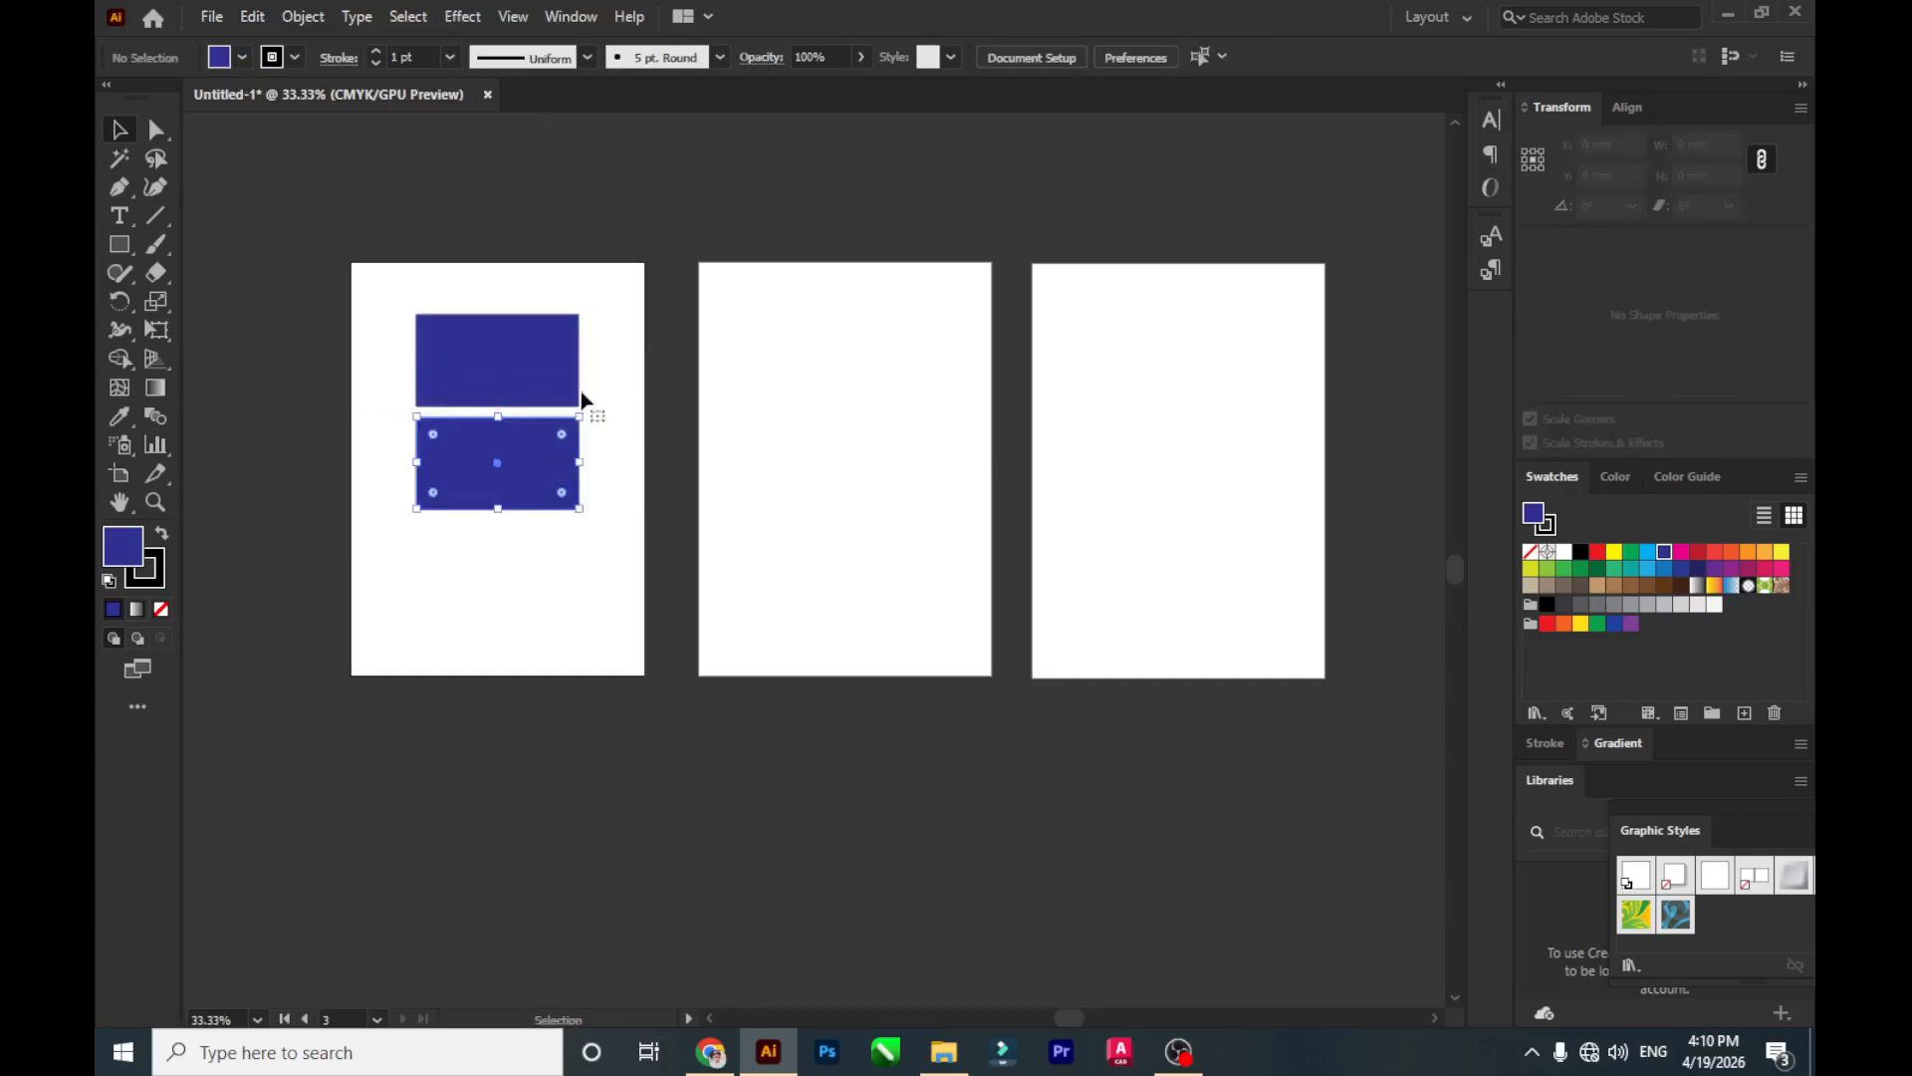
Delete the lower copy of the blue rectangle on the first artboard.
left_click(618, 346)
left_click(552, 444)
left_click(605, 342)
left_click(523, 438)
key("Delete")
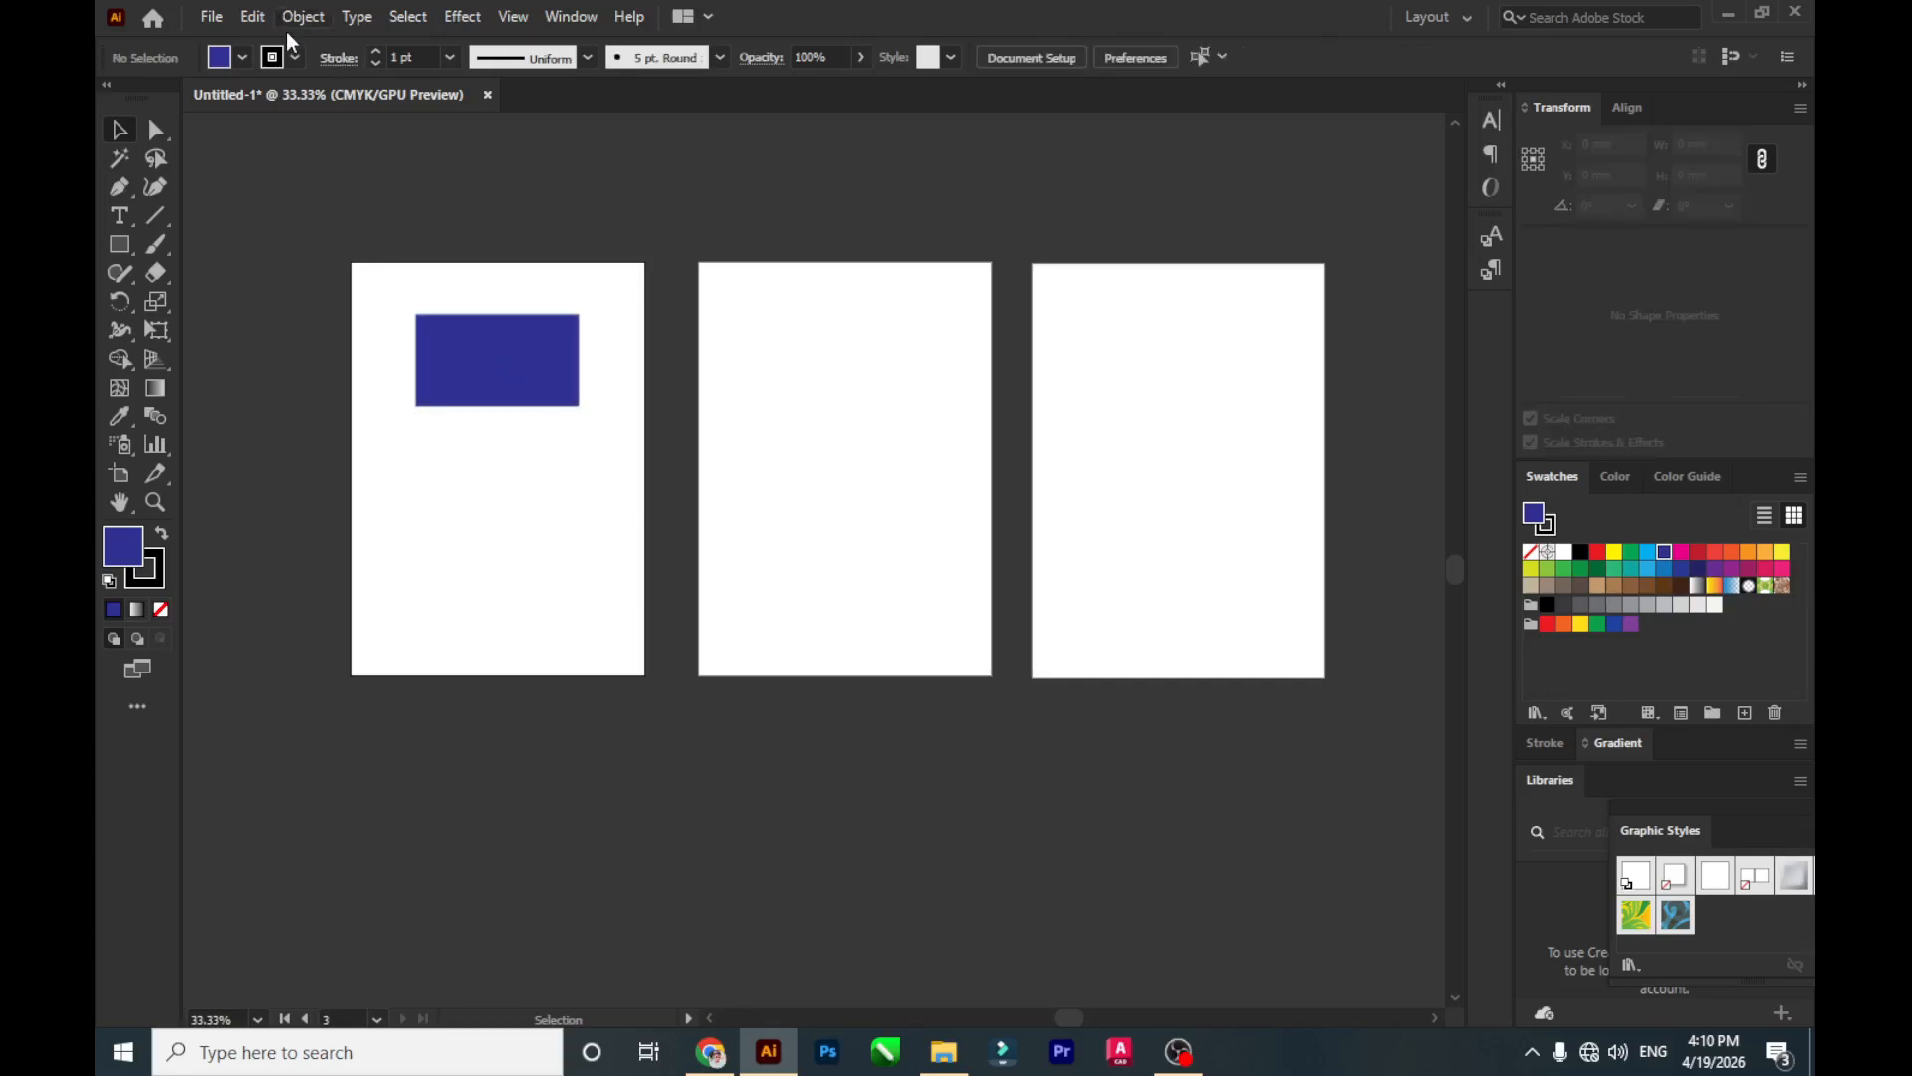
Use Paste in Back to place a rectangle copy straight below the original at Y 148.5 mm, and delete that copy.
left_click(251, 17)
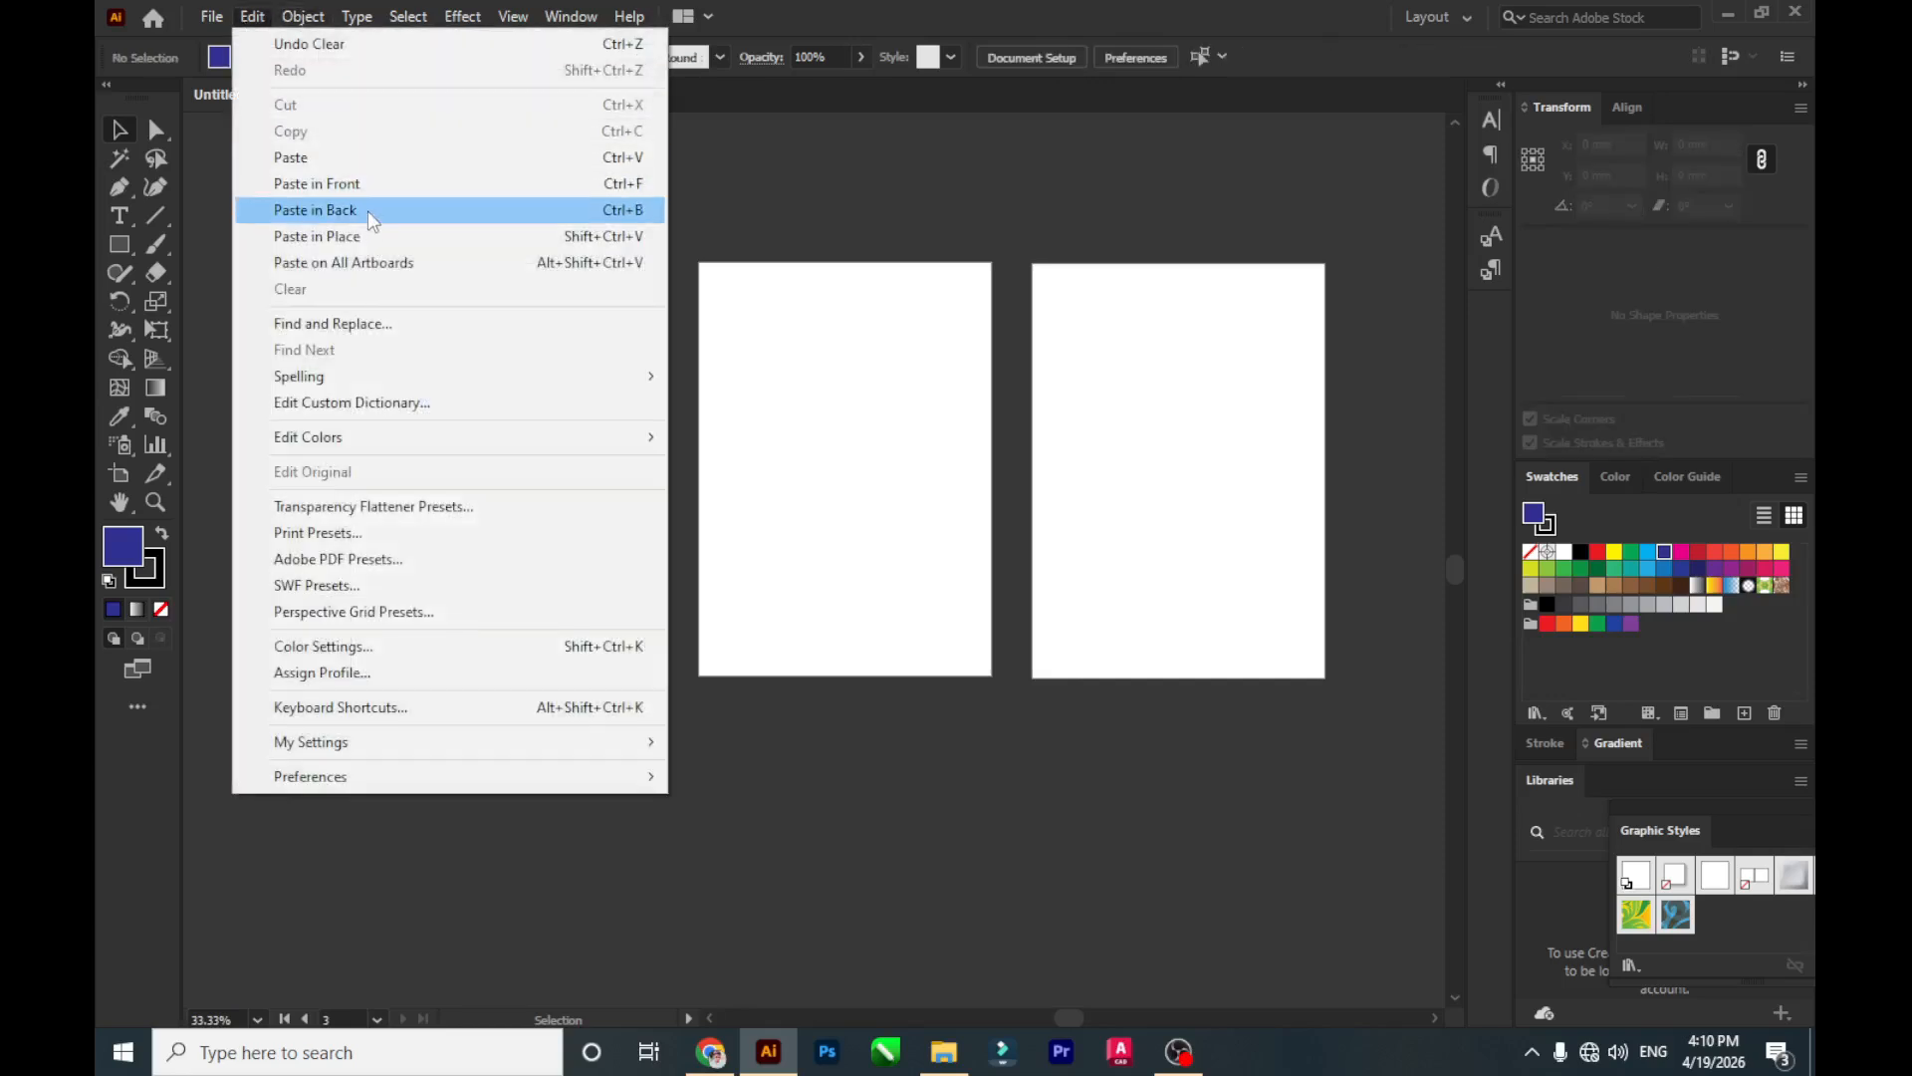
left_click(368, 220)
left_click_drag(566, 370, 564, 479)
left_click(624, 393)
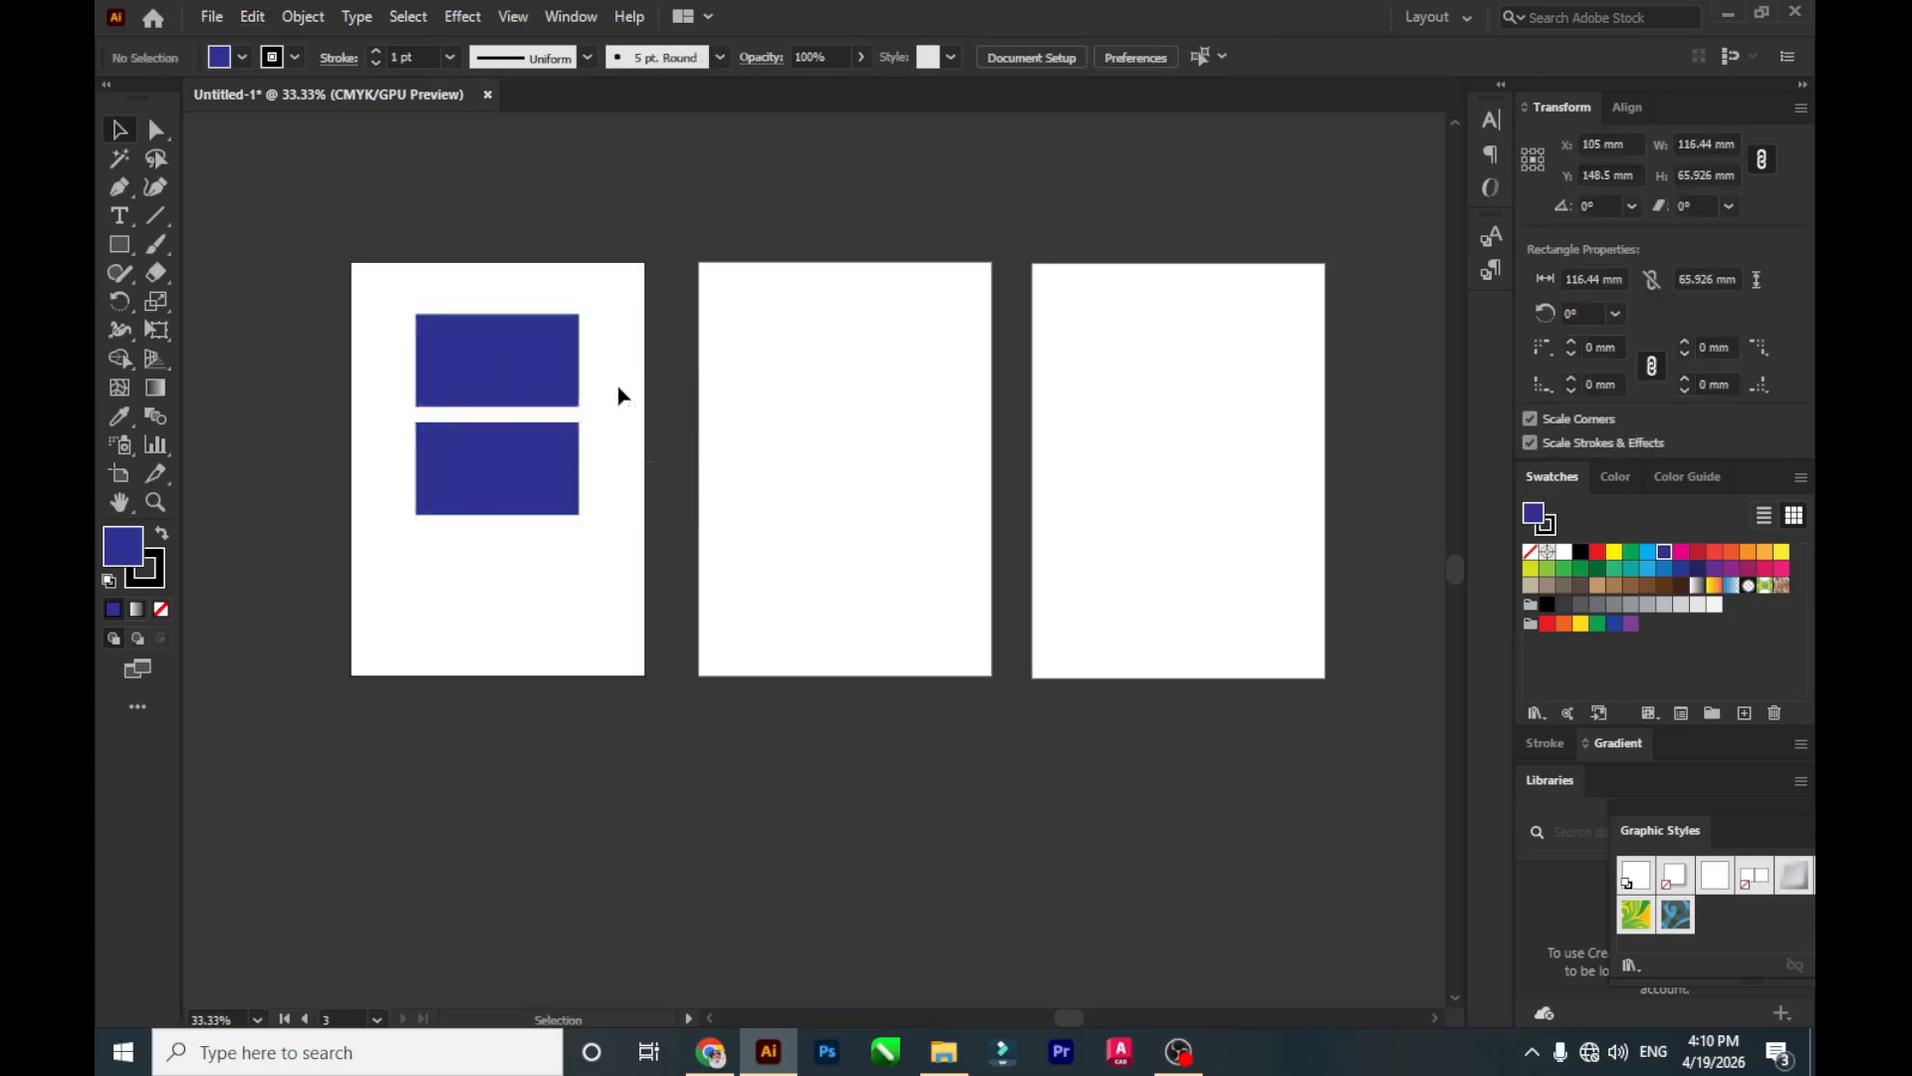
left_click(550, 490)
key("Delete")
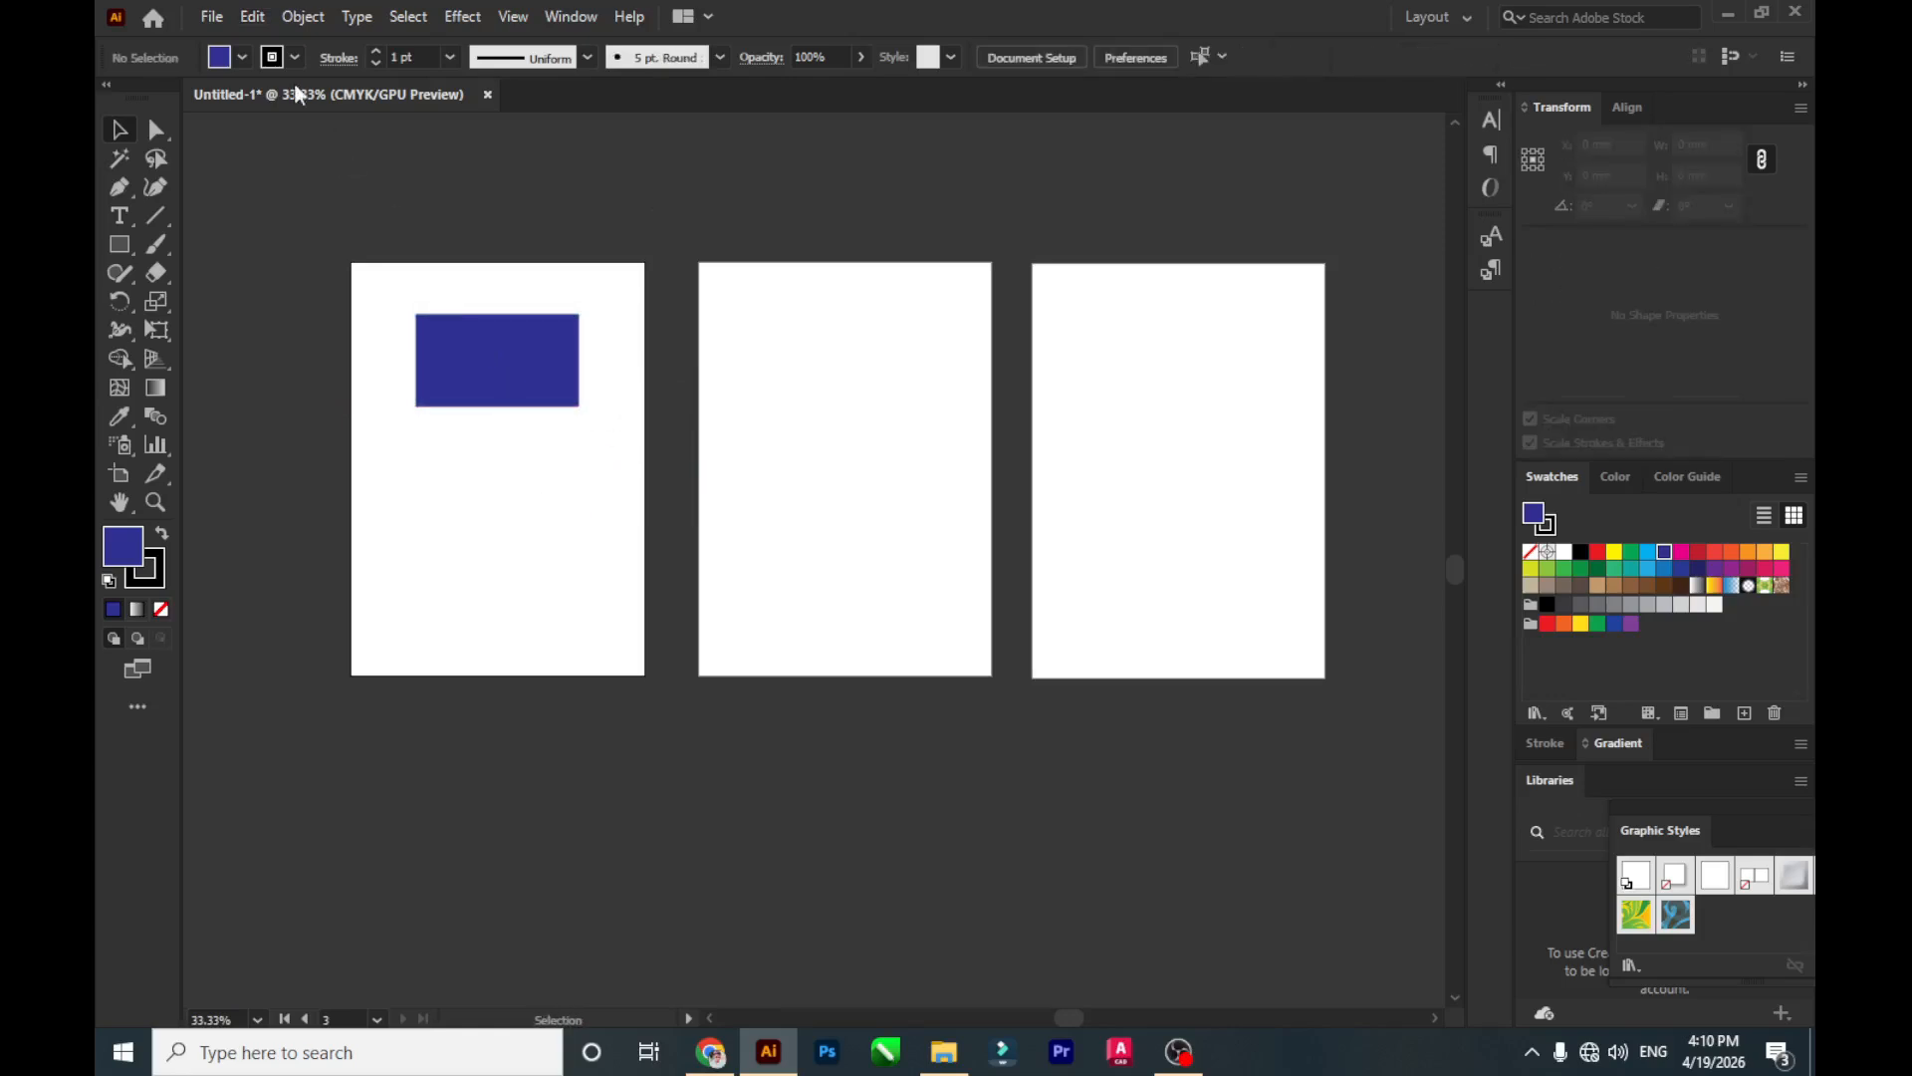
Add a rectangle copy with Paste in Place, move it down against the original's lower edge, and undo the move and paste.
left_click(253, 17)
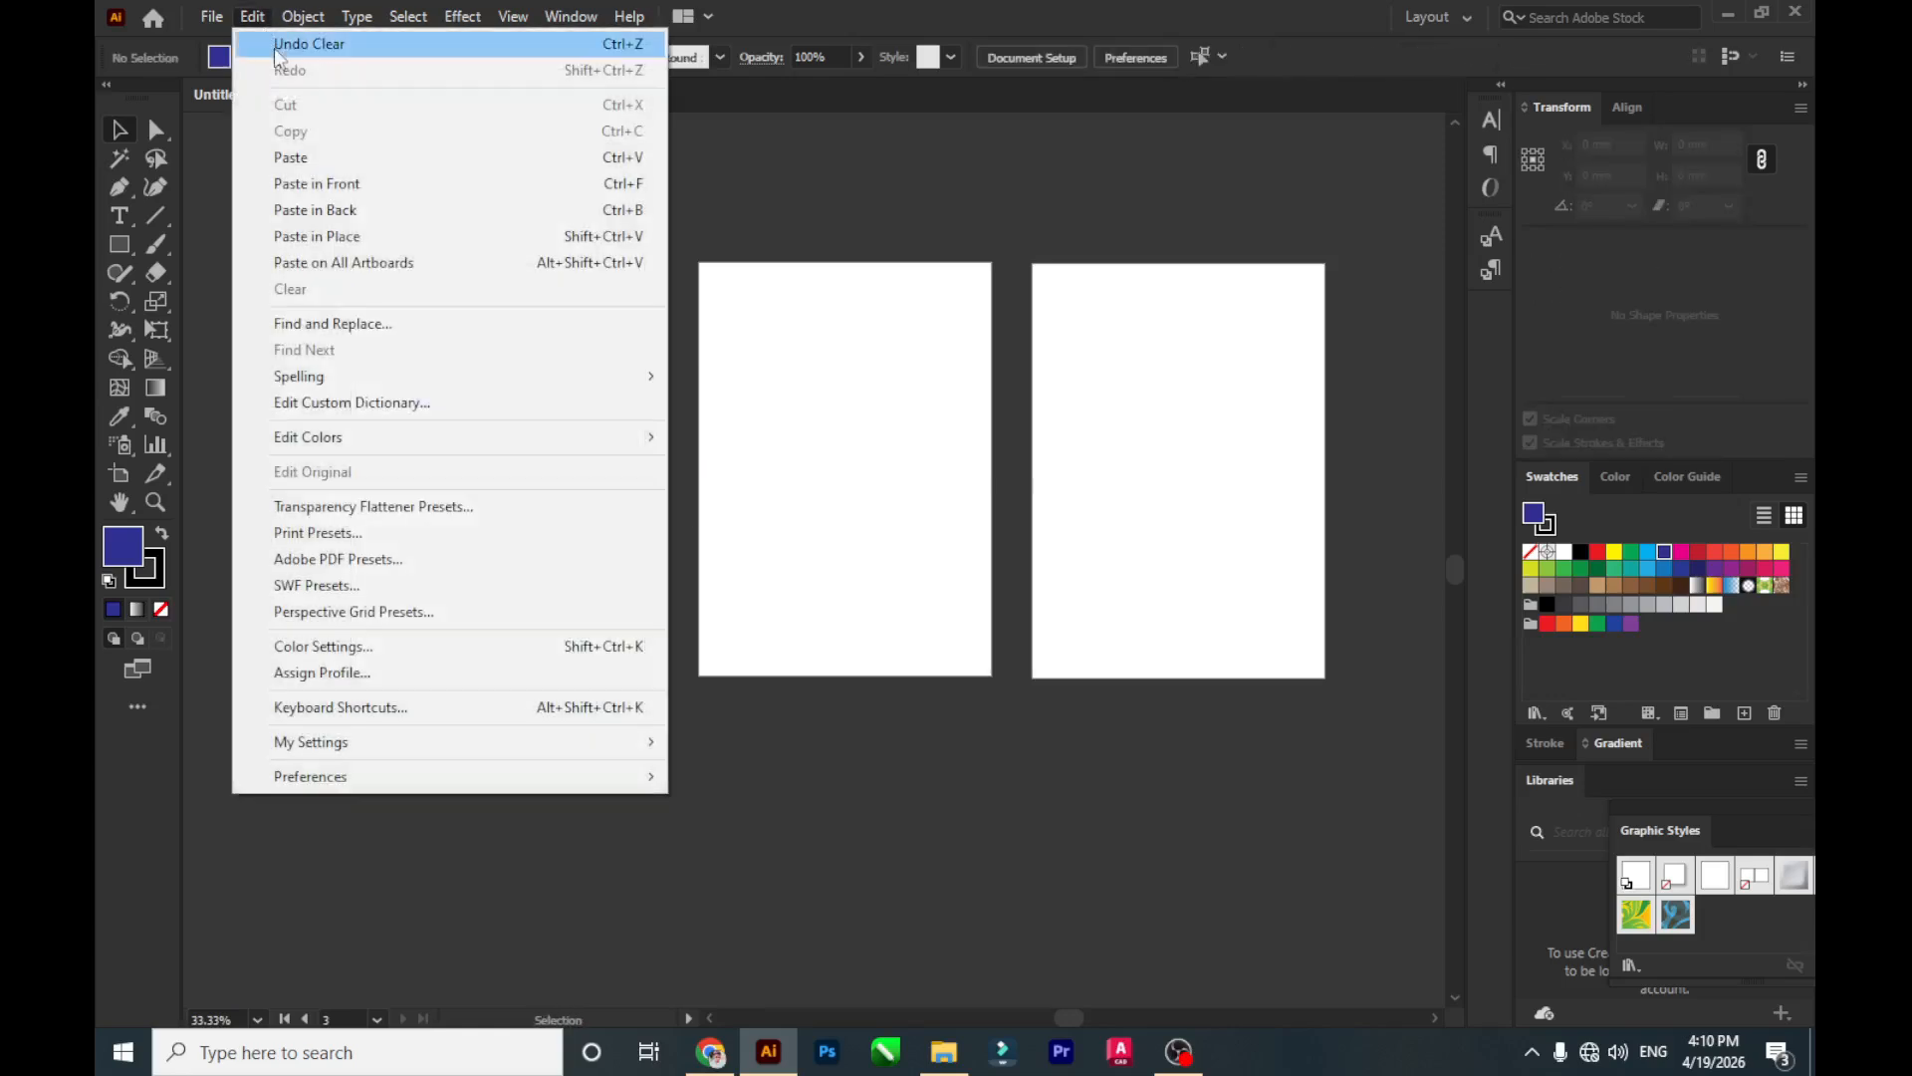
left_click(355, 236)
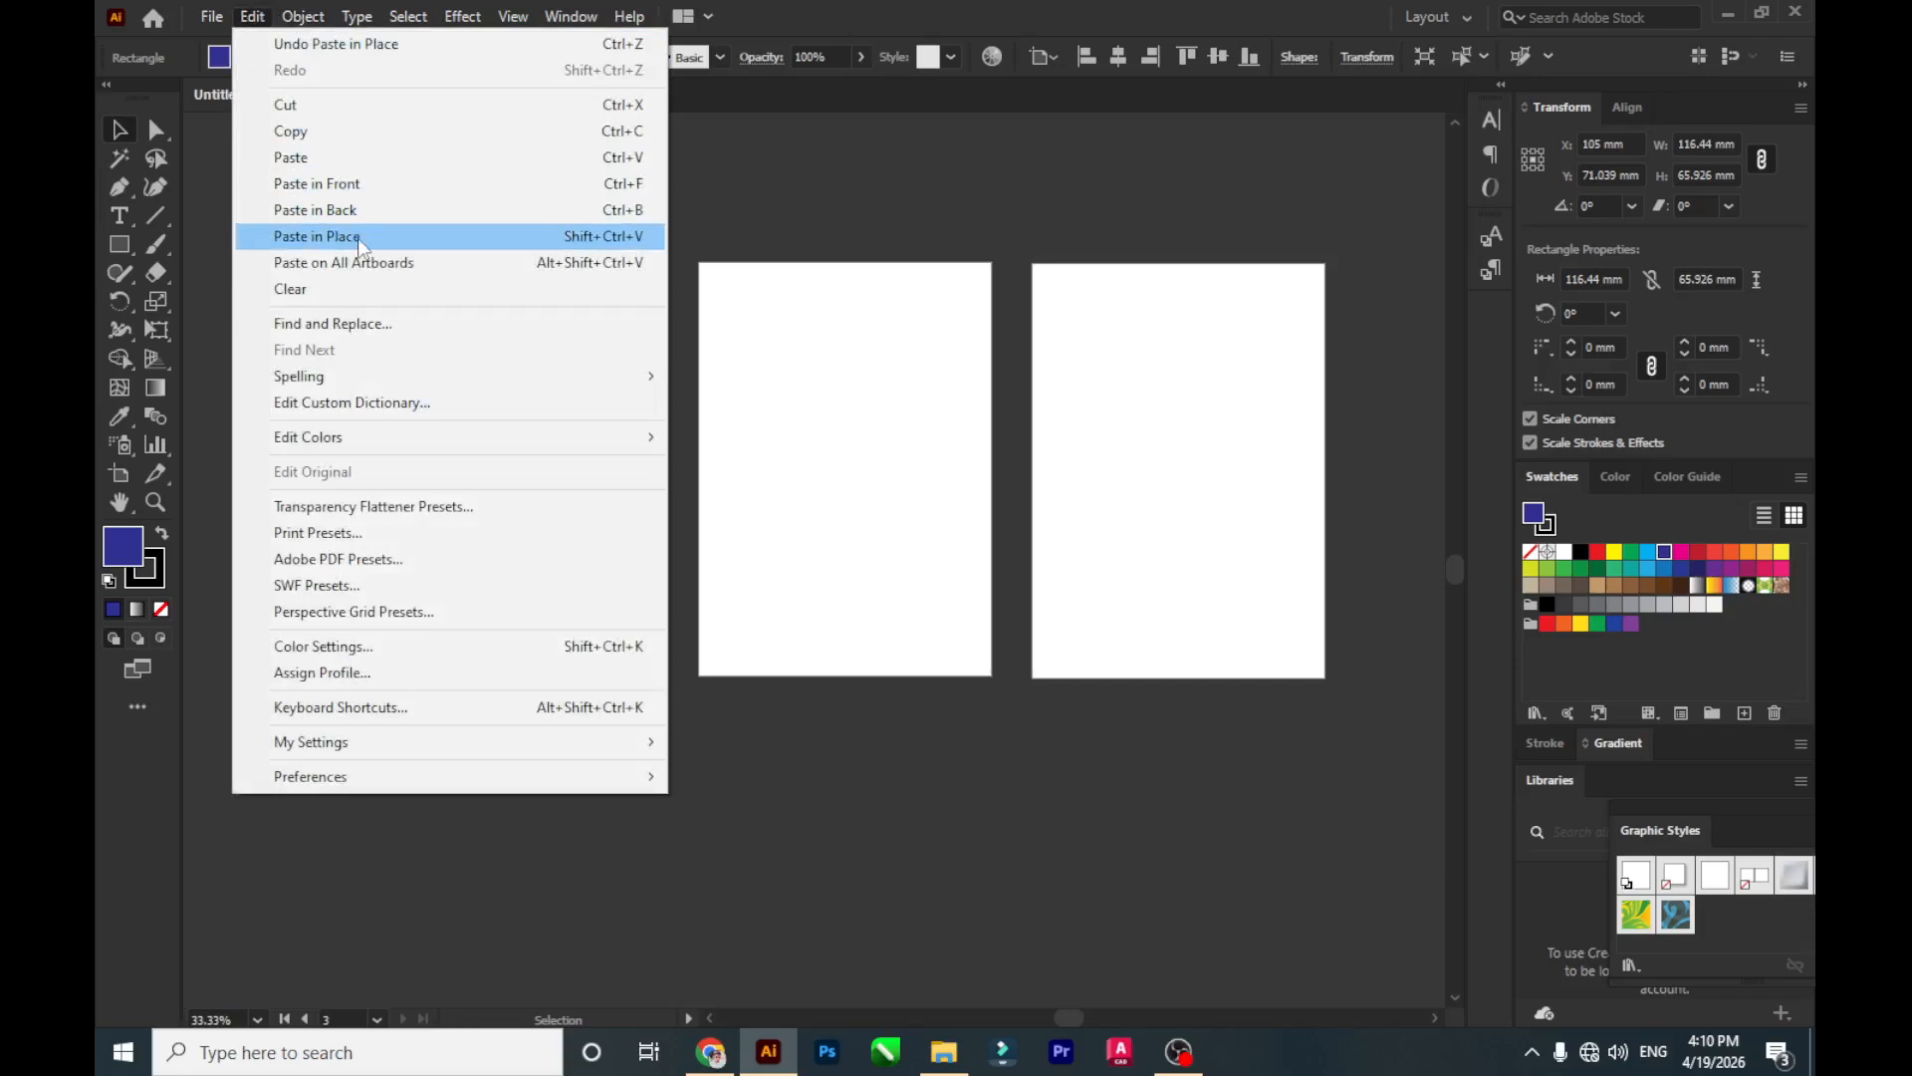
left_click(637, 241)
left_click_drag(579, 335, 598, 426)
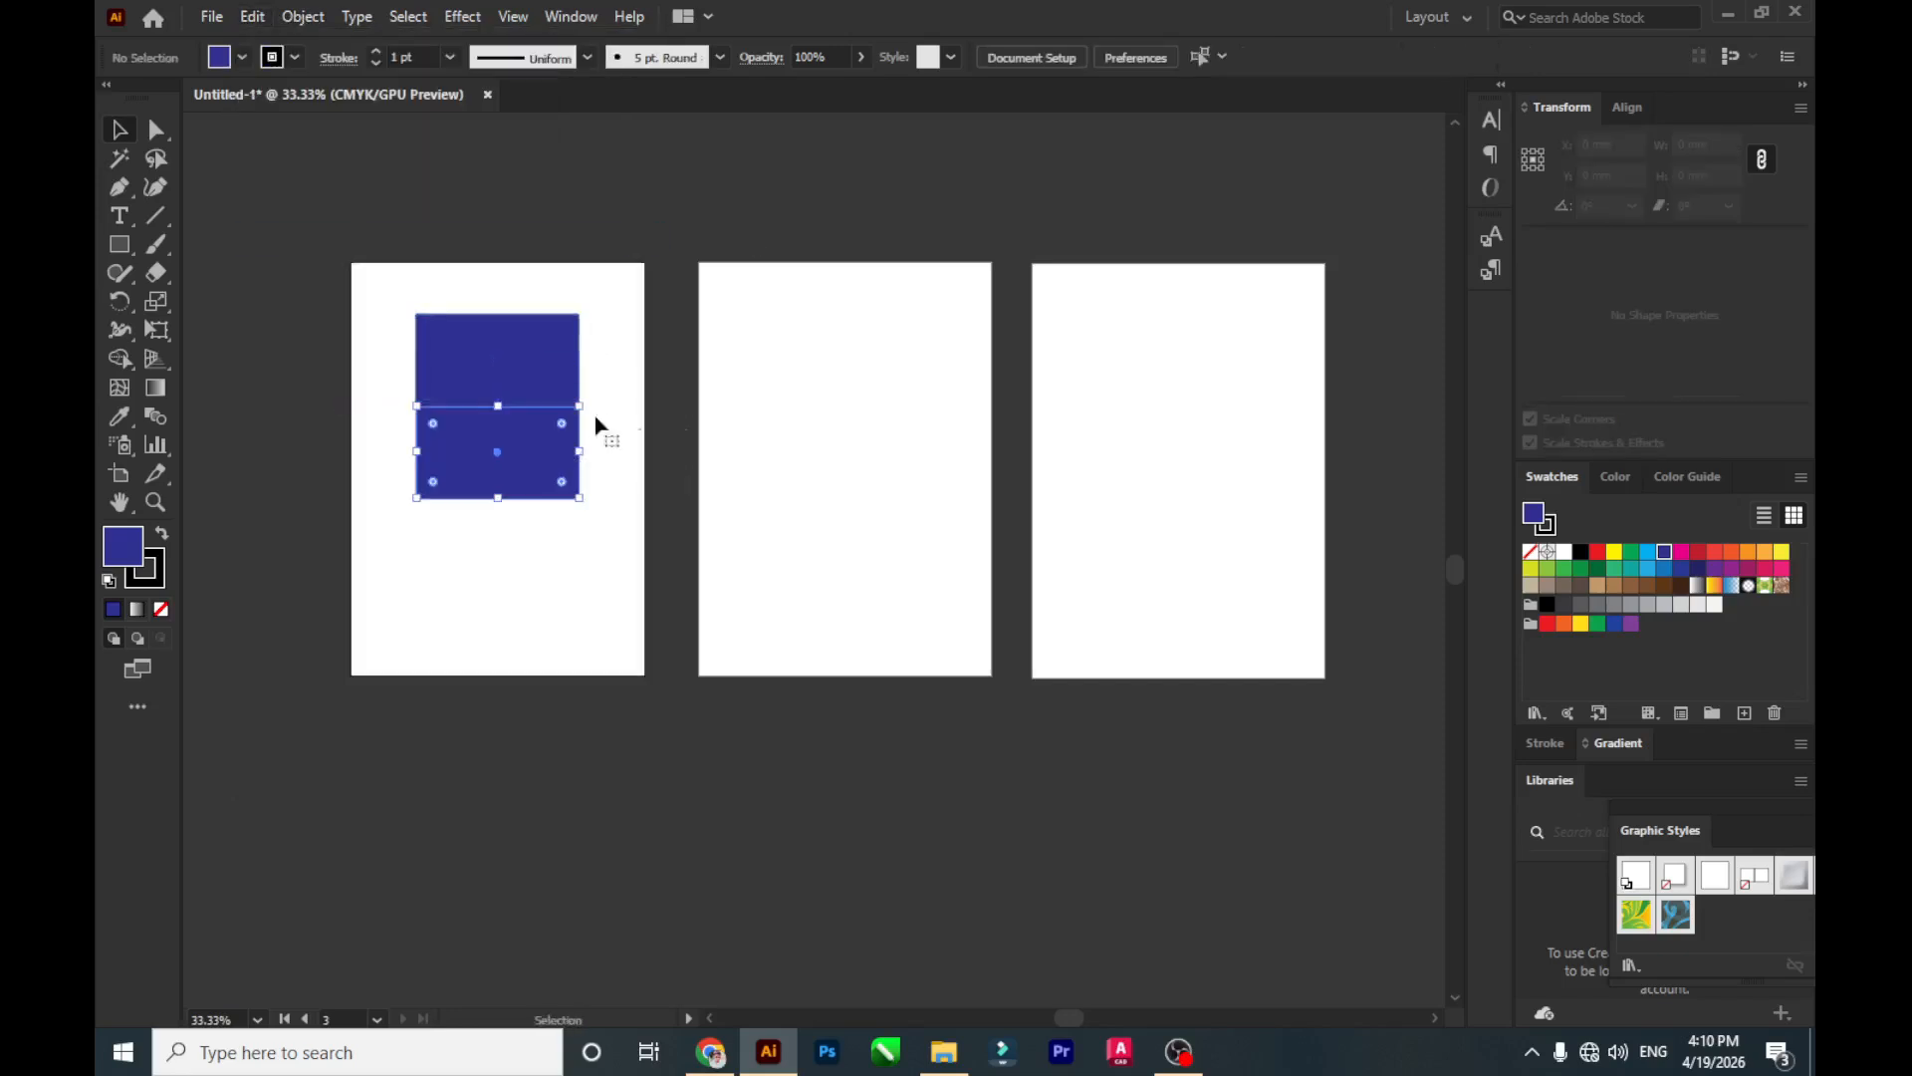
key("ctrl+z")
left_click(418, 222)
Paste the copied blue rectangle on all three artboards and check the one on the first artboard.
left_click(261, 18)
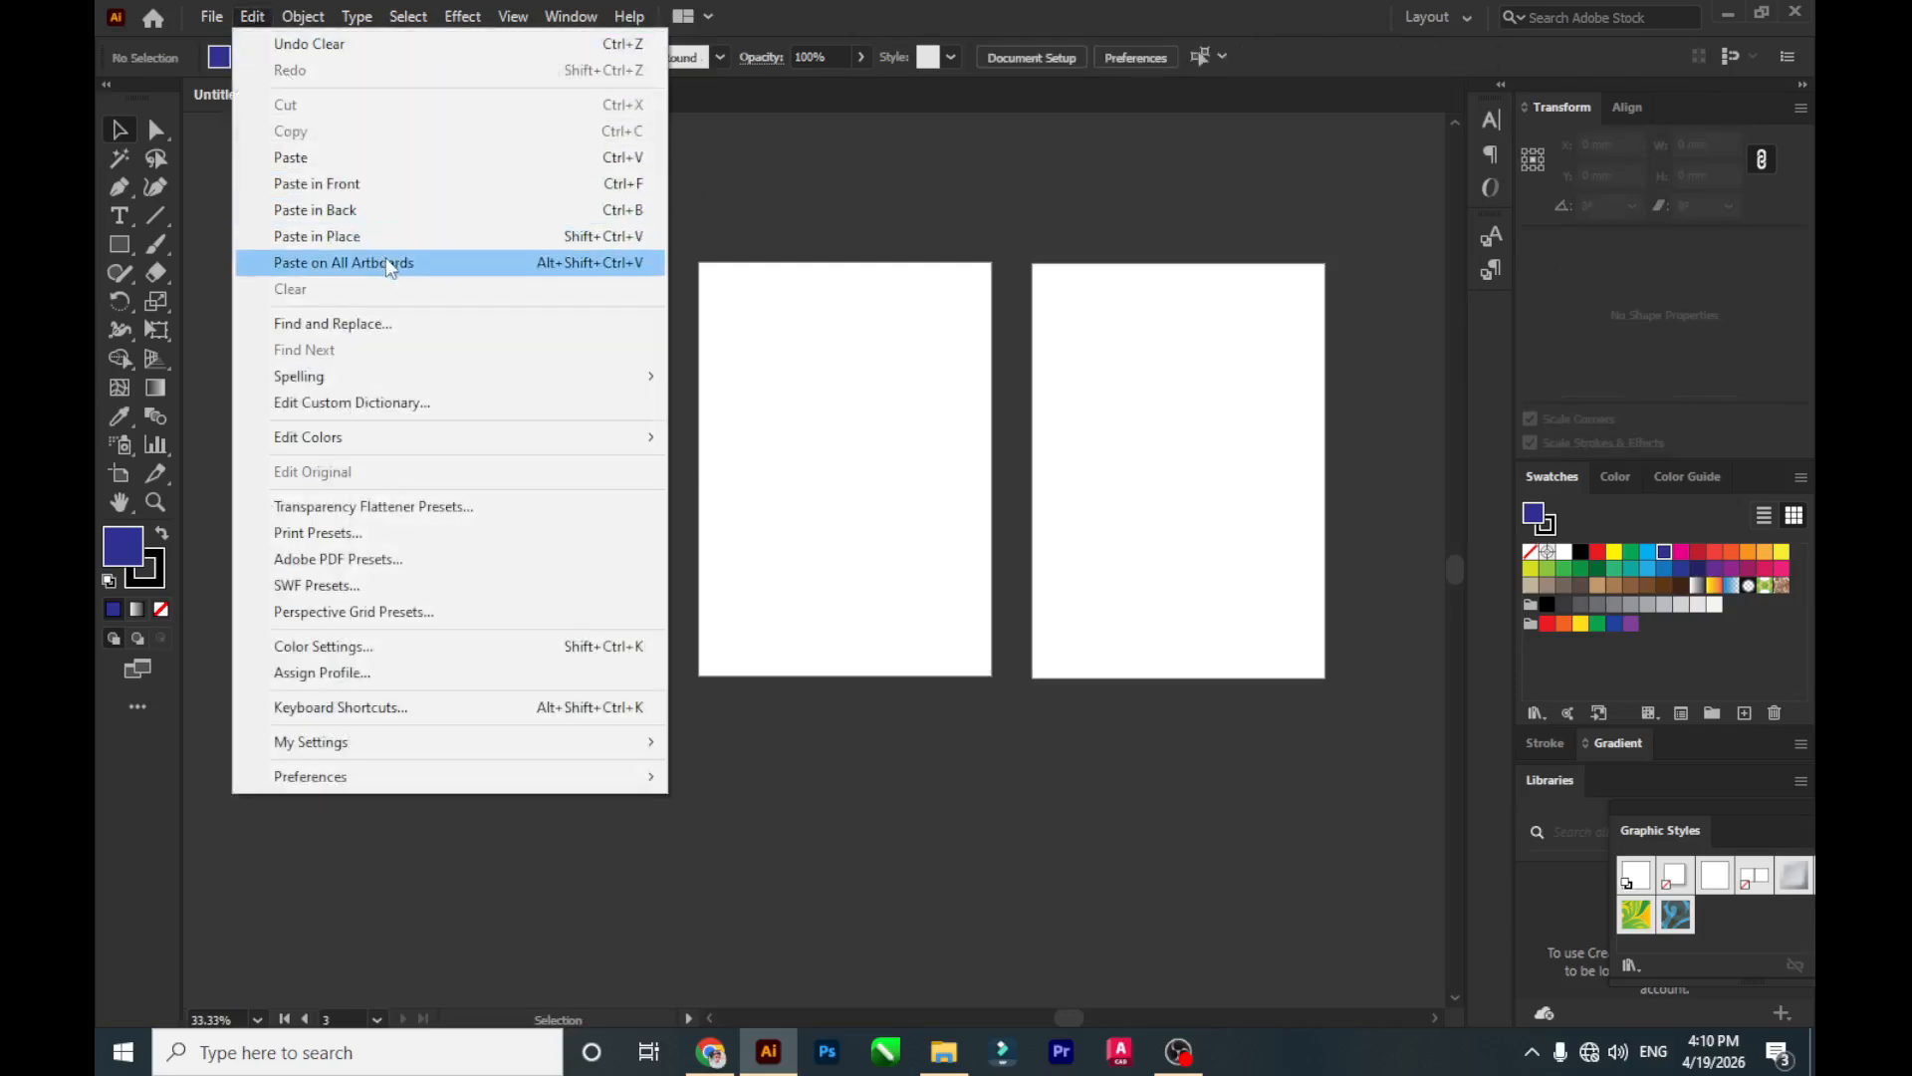
left_click(386, 263)
left_click(541, 189)
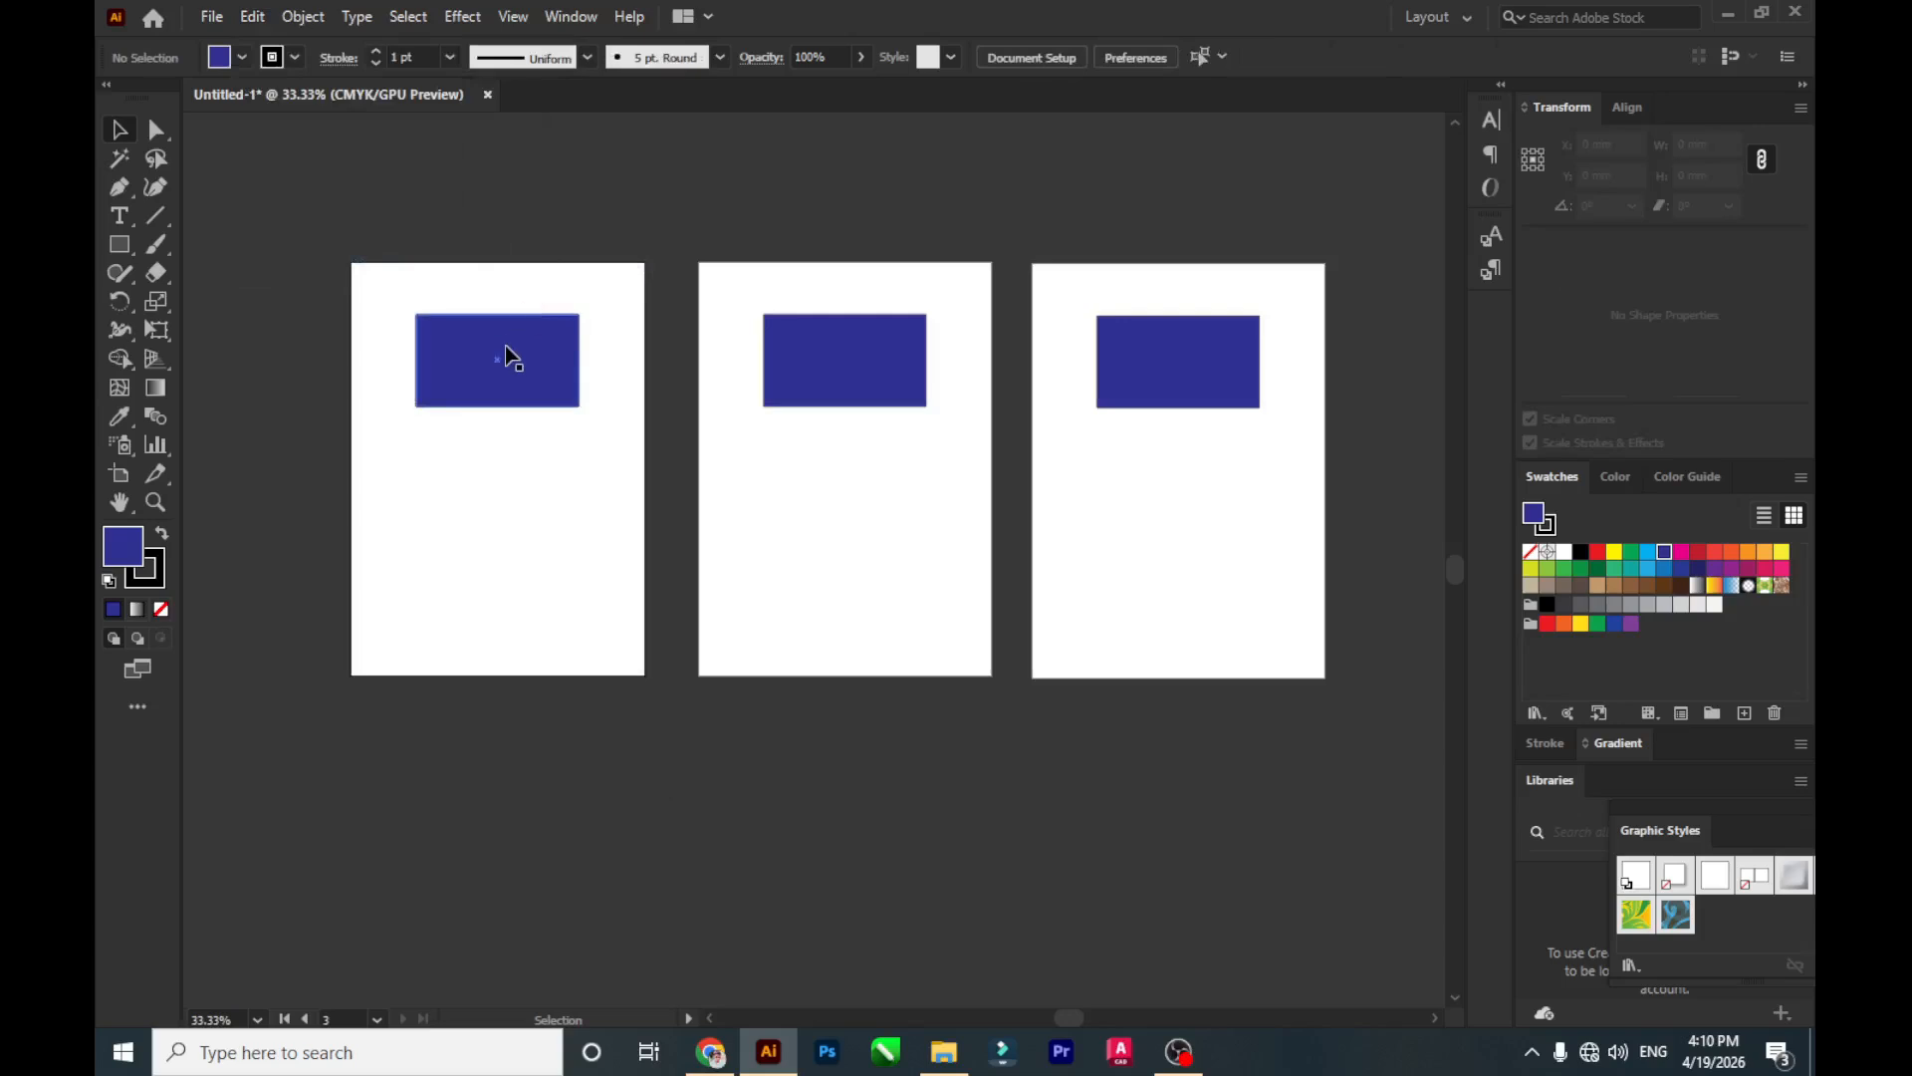
left_click(506, 349)
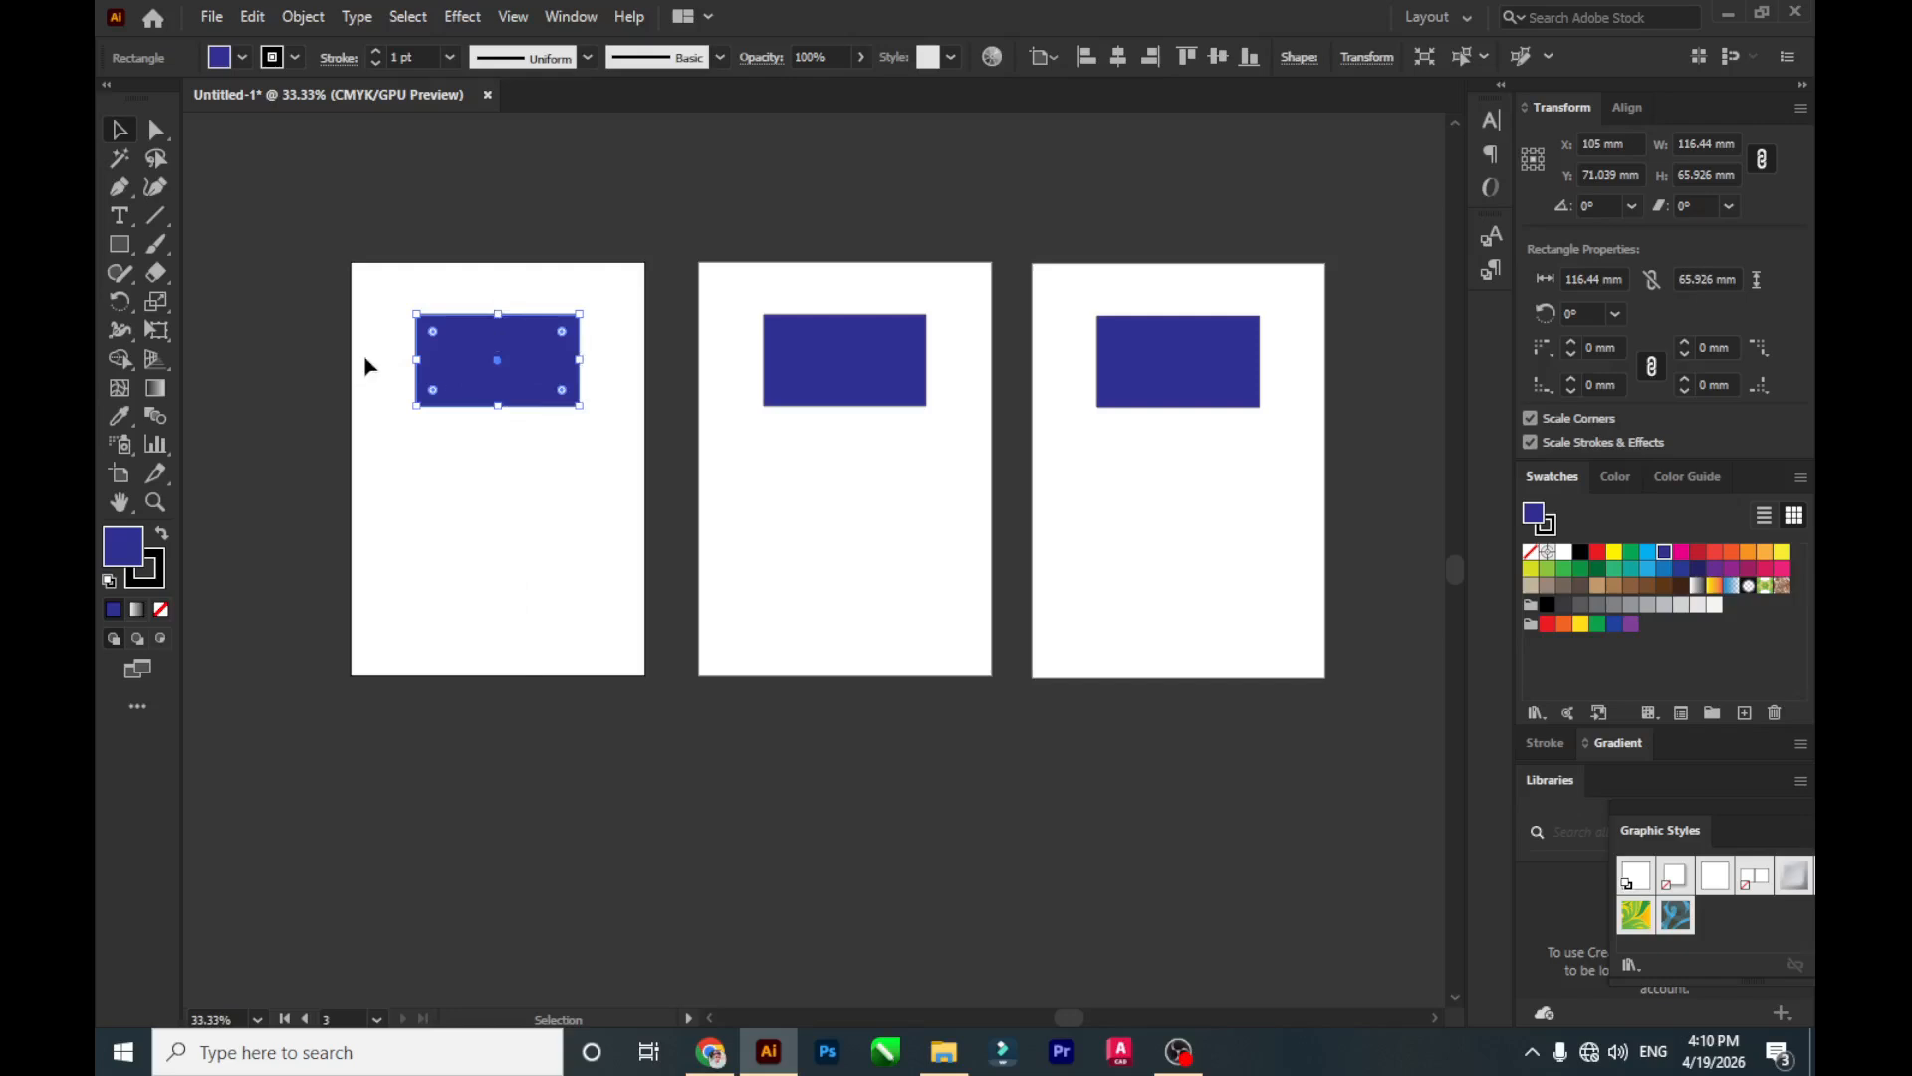
left_click(535, 491)
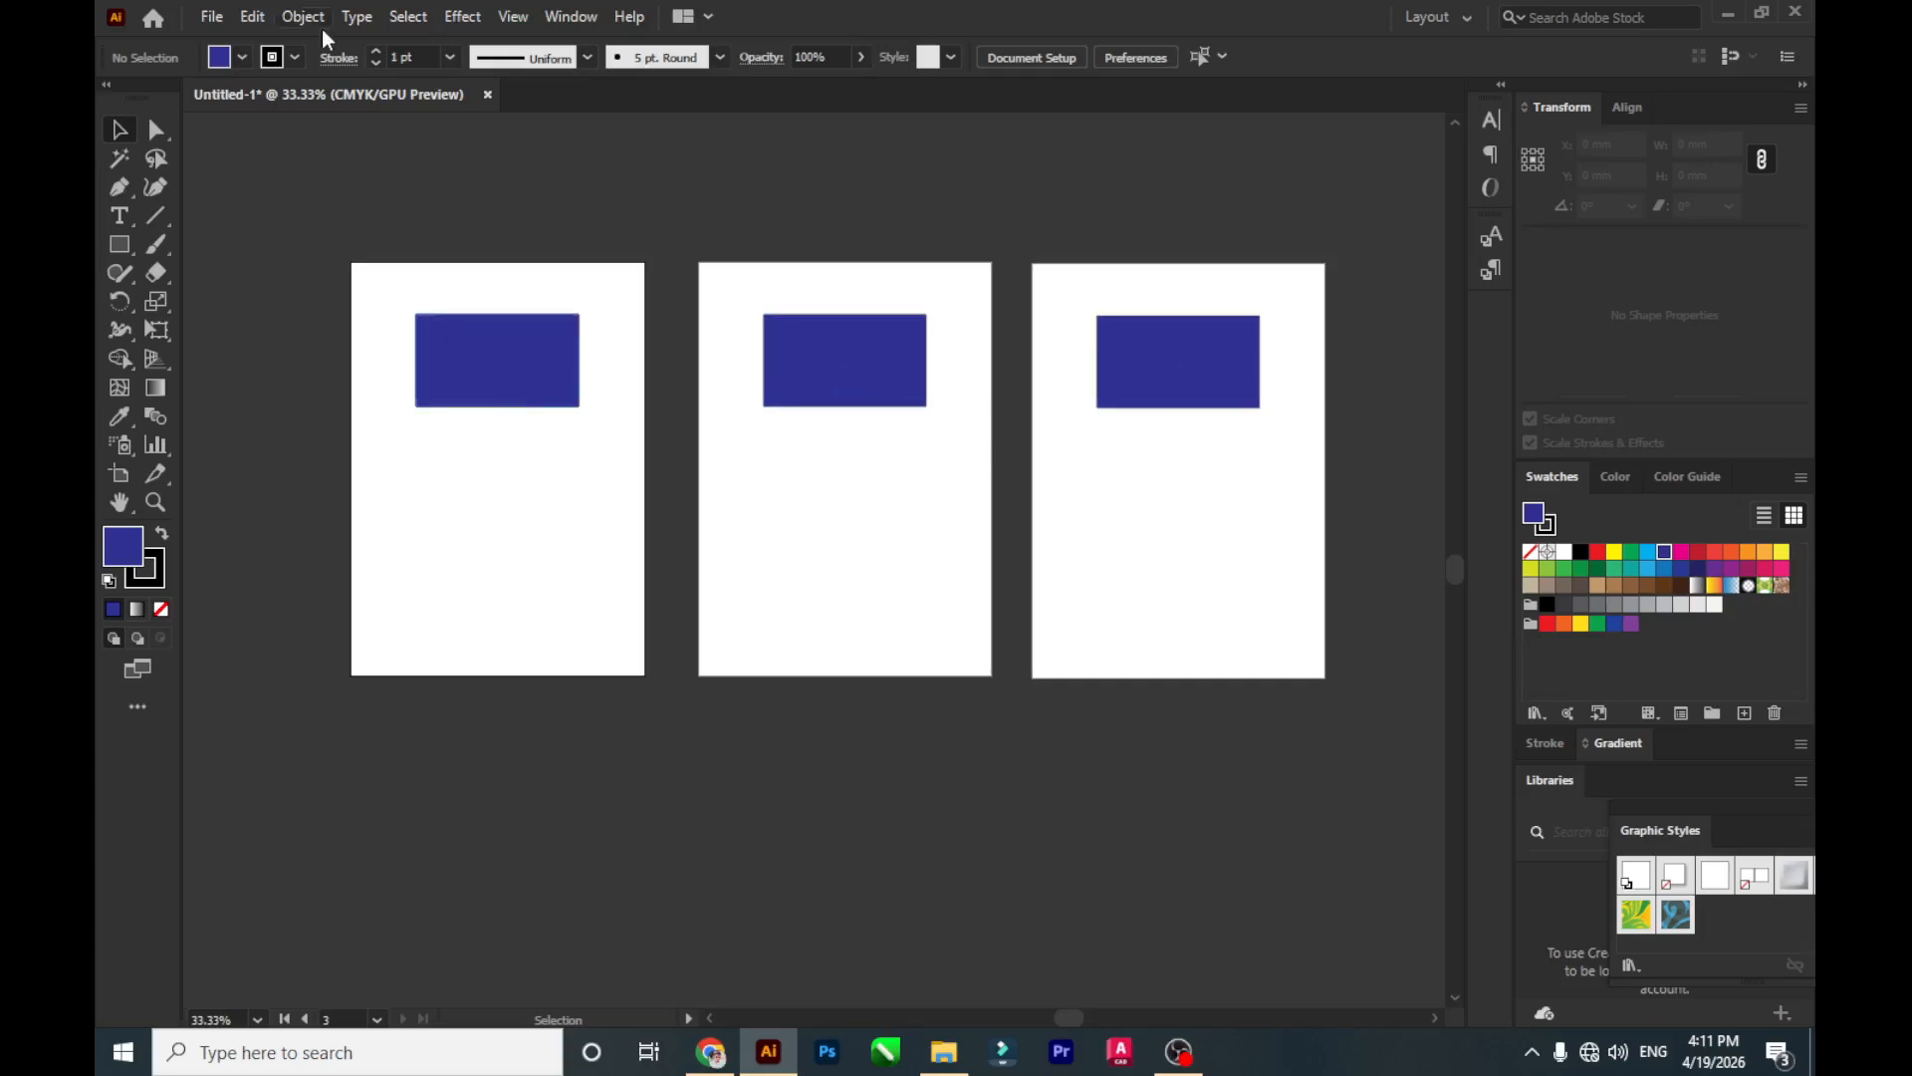
left_click(252, 17)
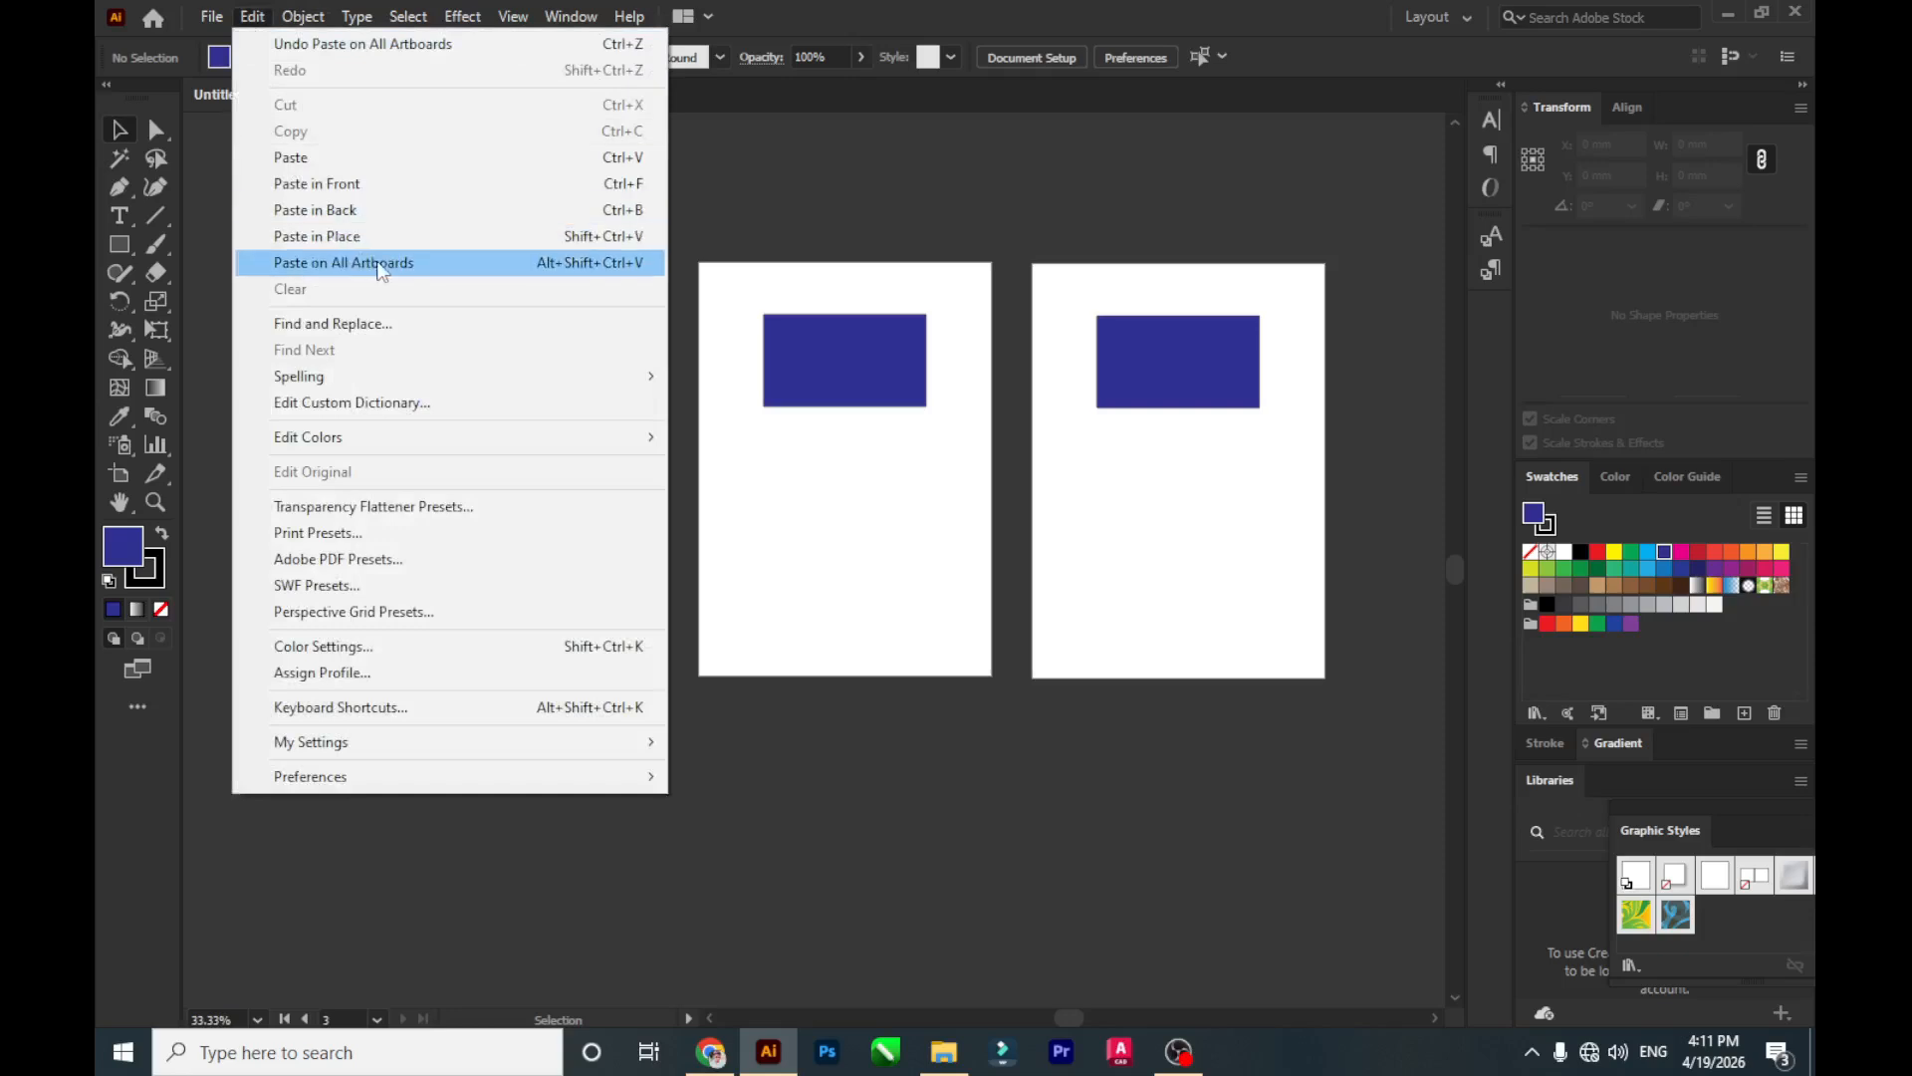
left_click(803, 201)
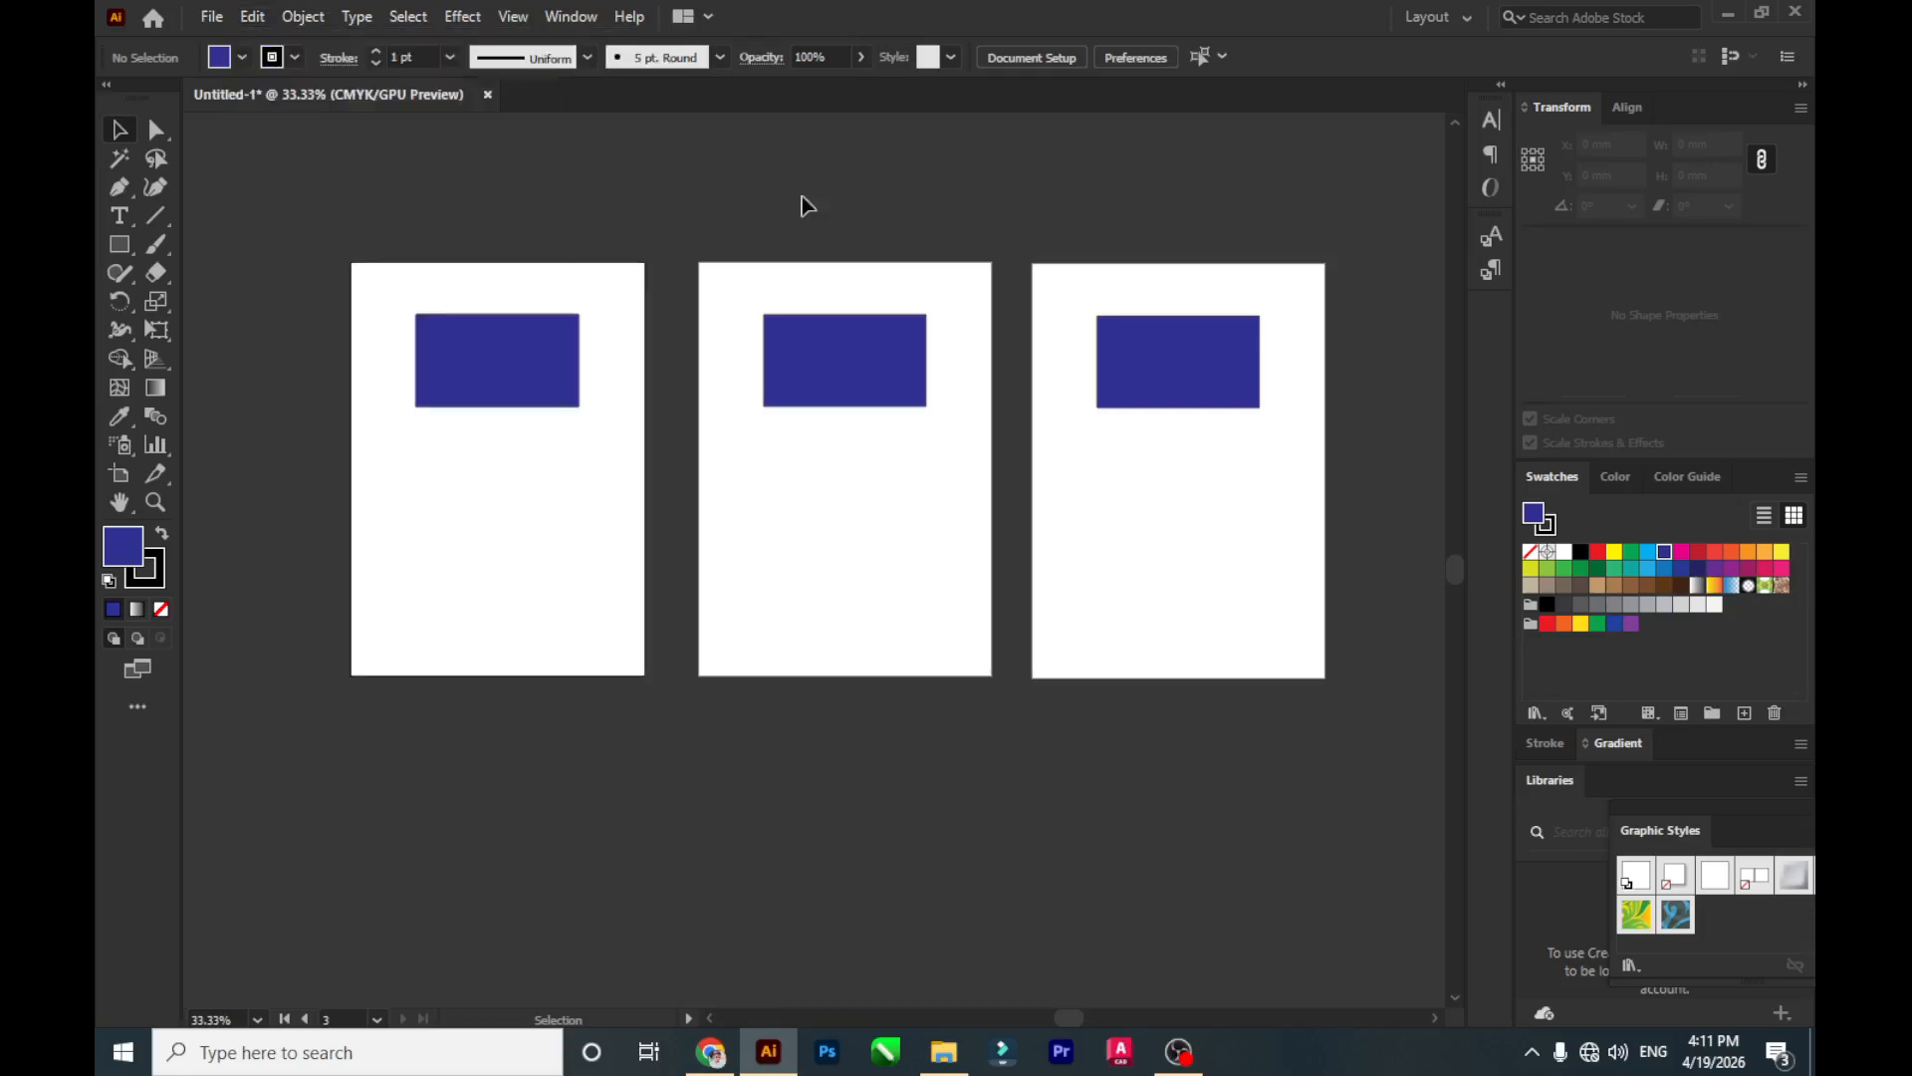
Remove the blue rectangle from the middle artboard with Clear.
left_click(539, 348)
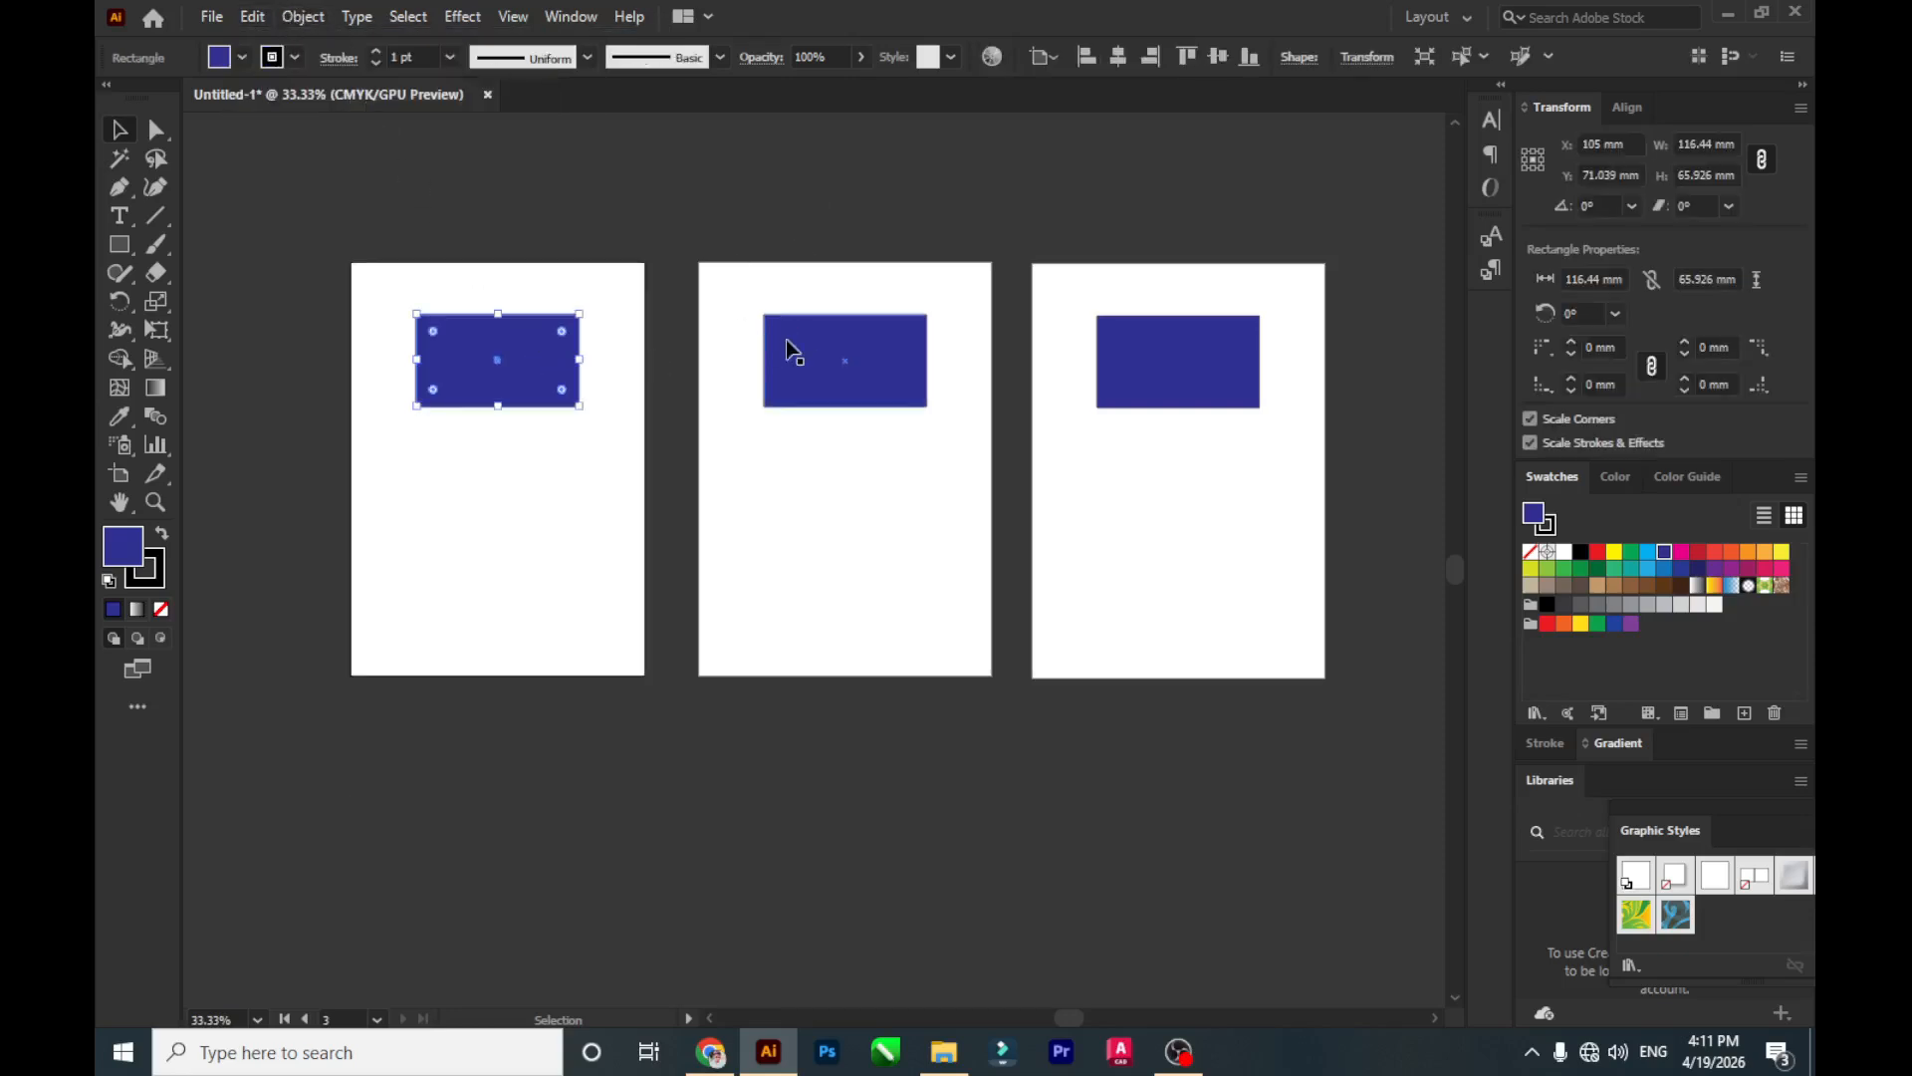
left_click(841, 351)
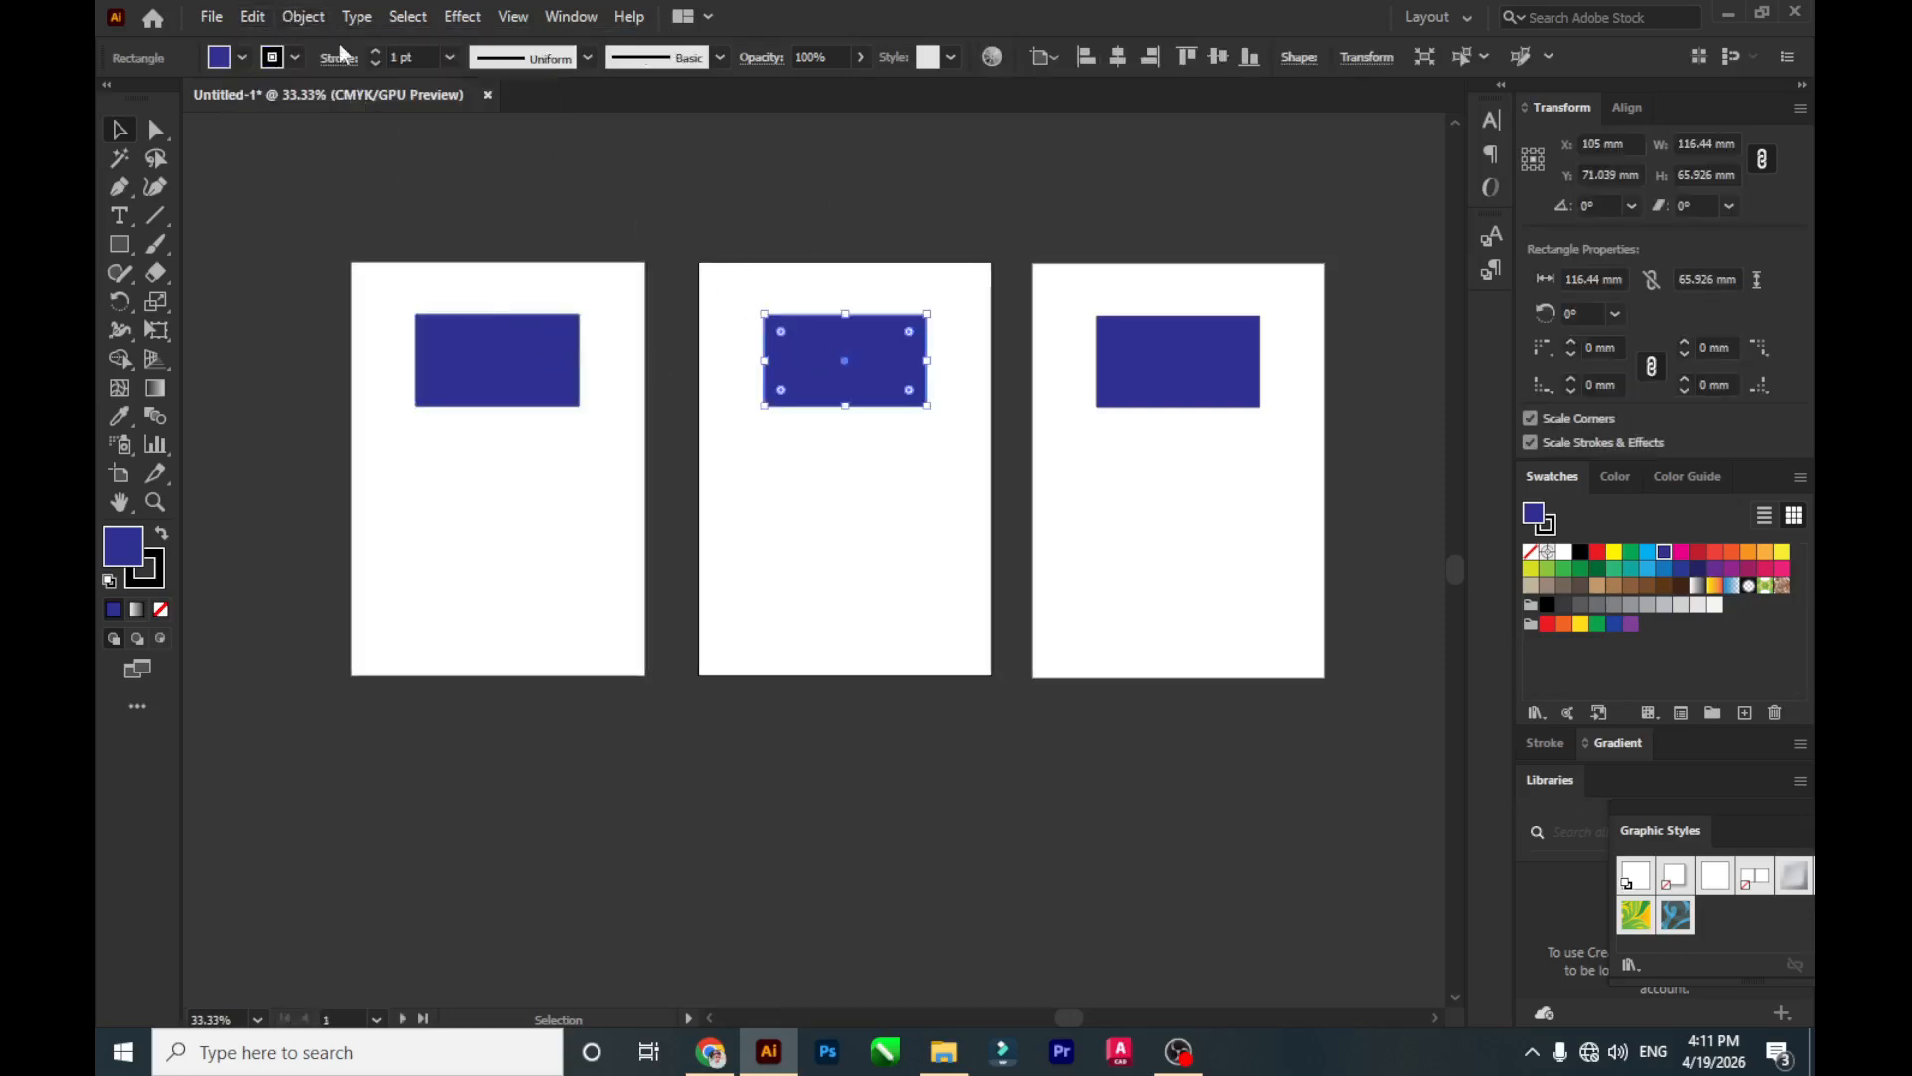
left_click(253, 17)
left_click(342, 288)
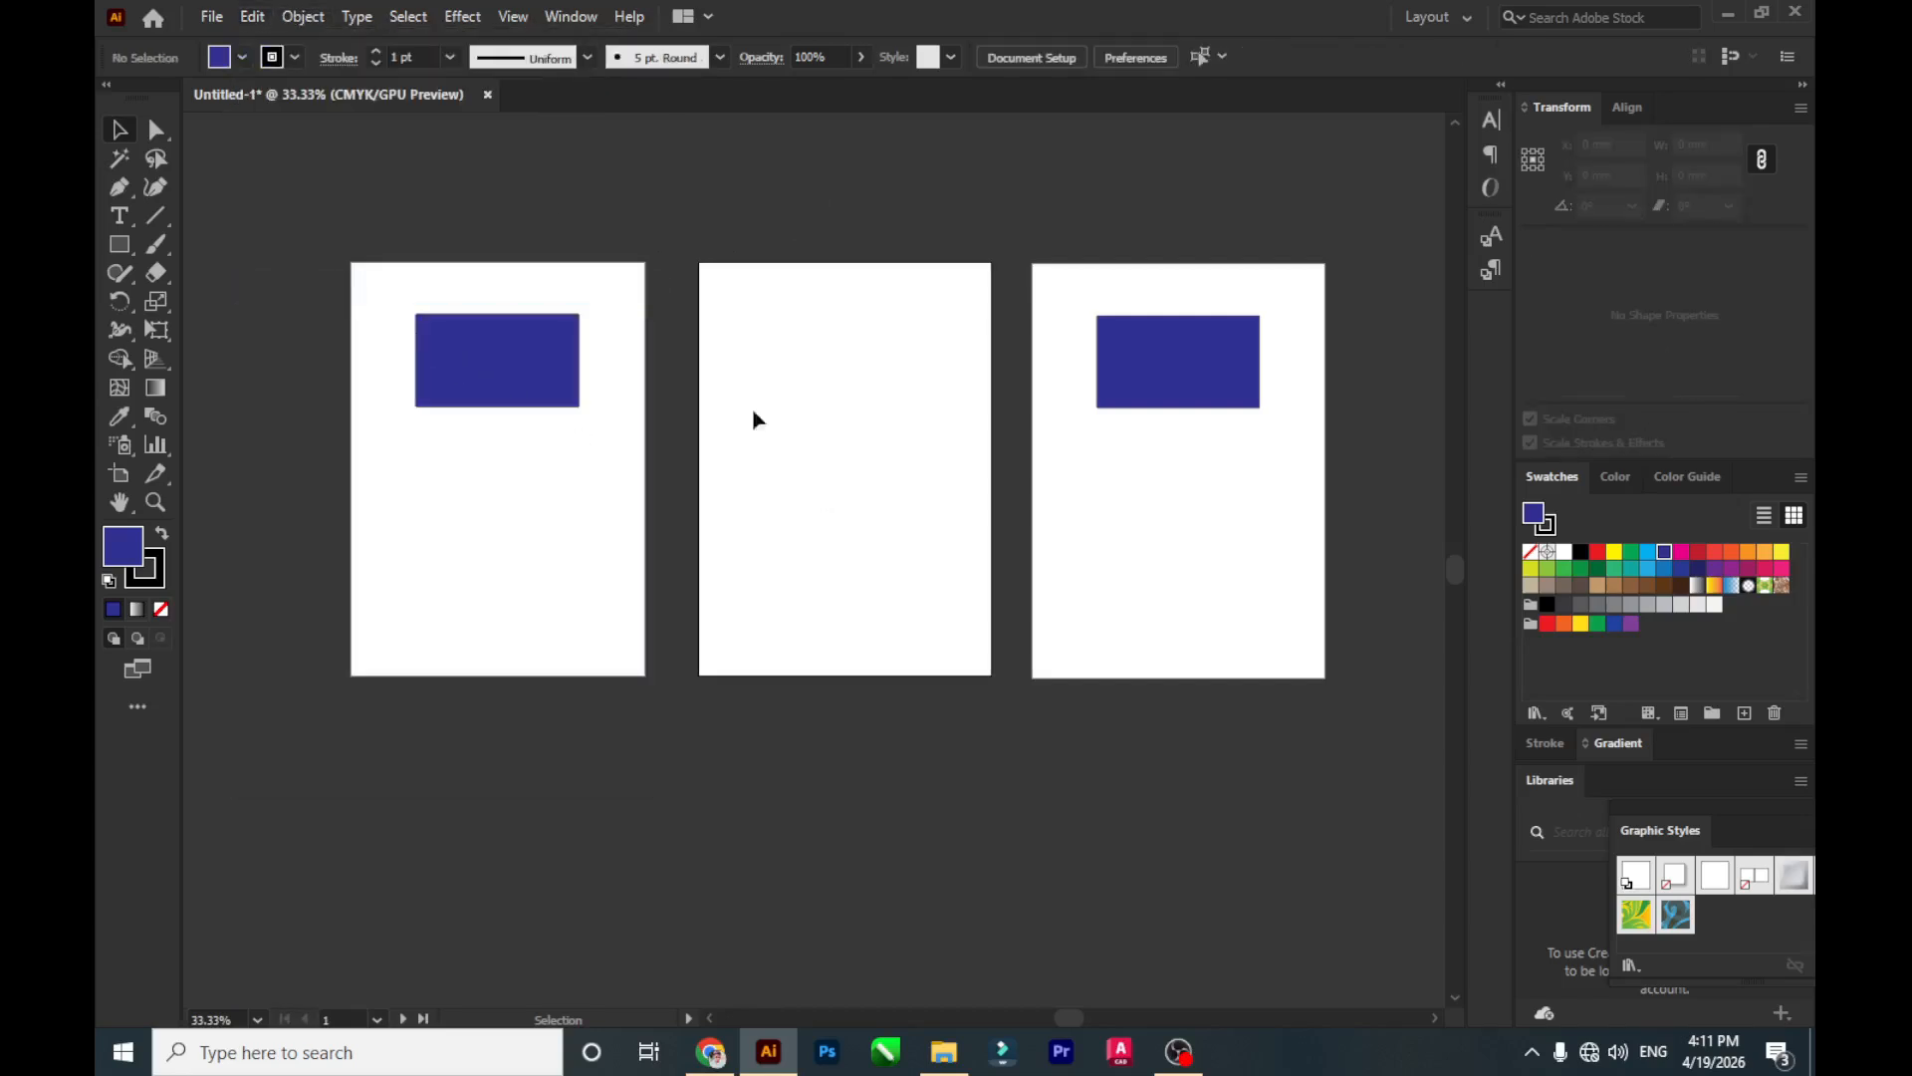
left_click(431, 389)
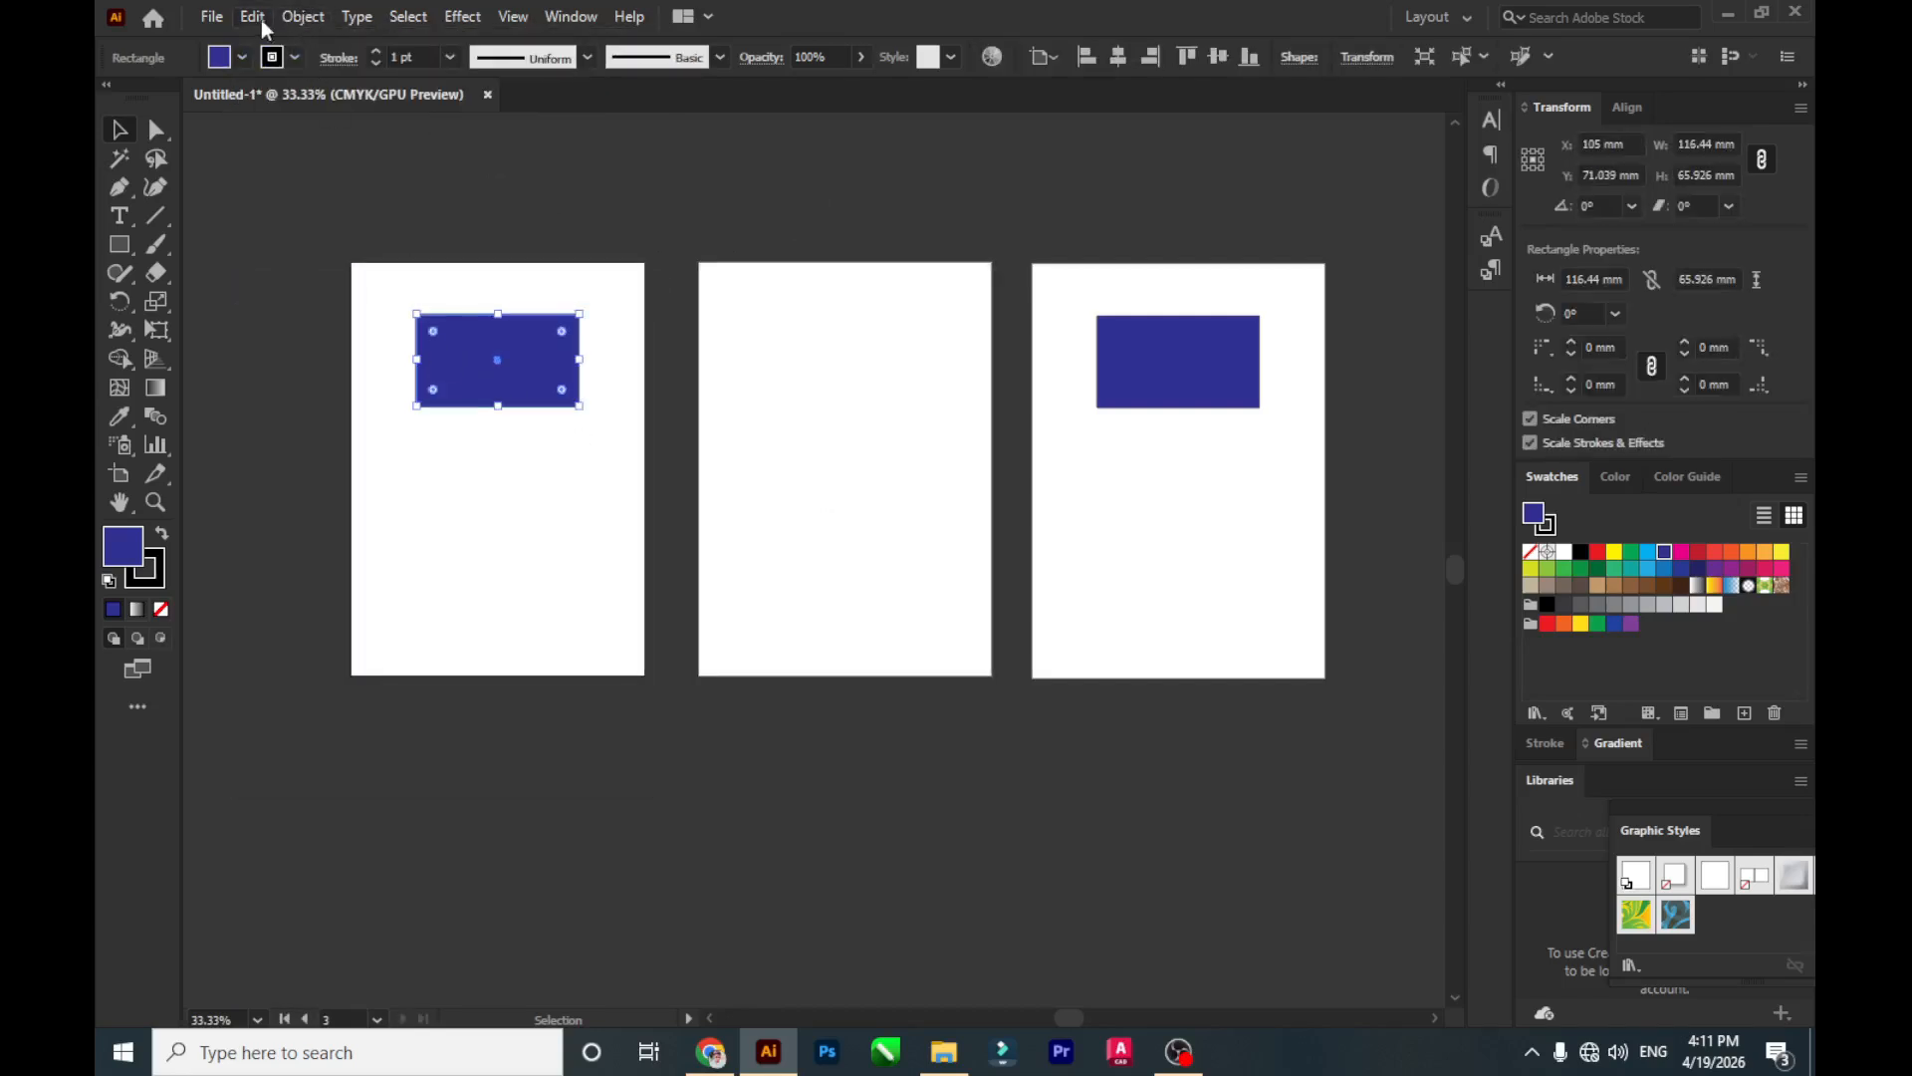
left_click(257, 20)
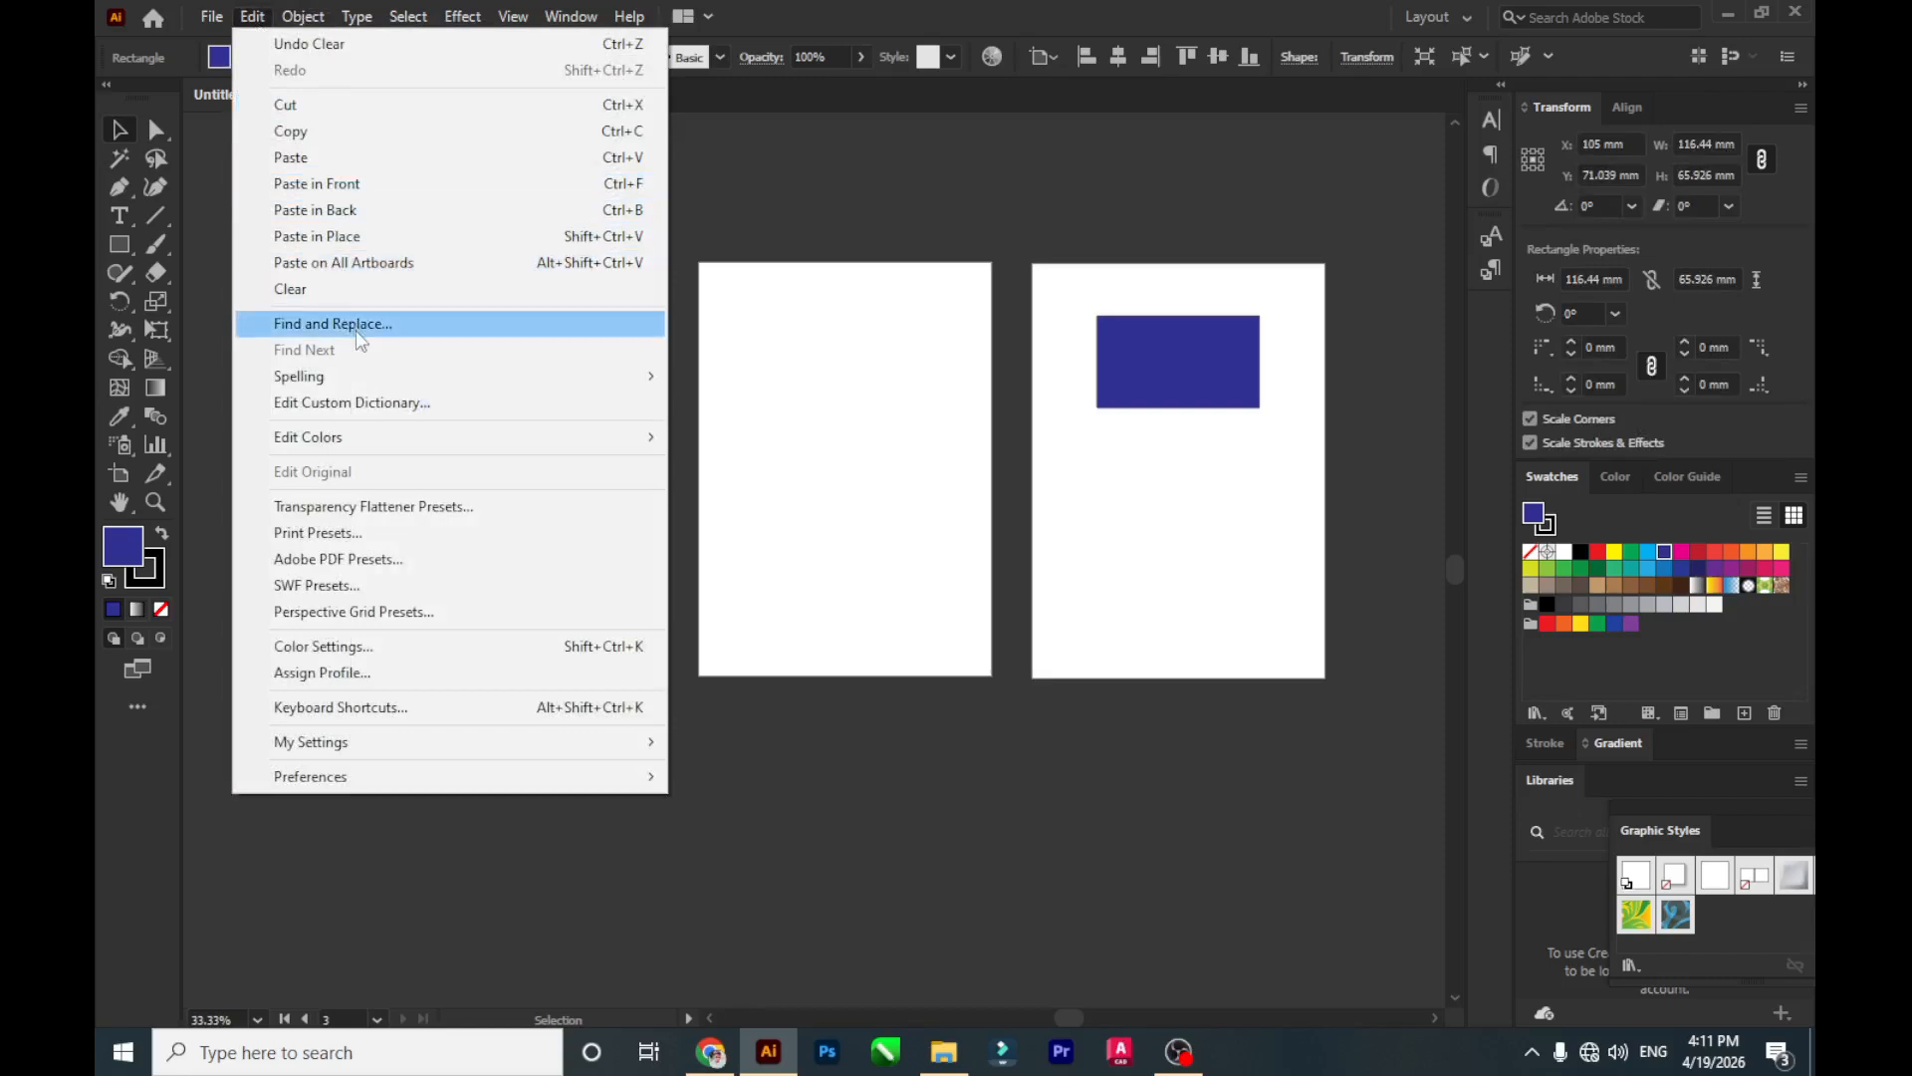
left_click(768, 378)
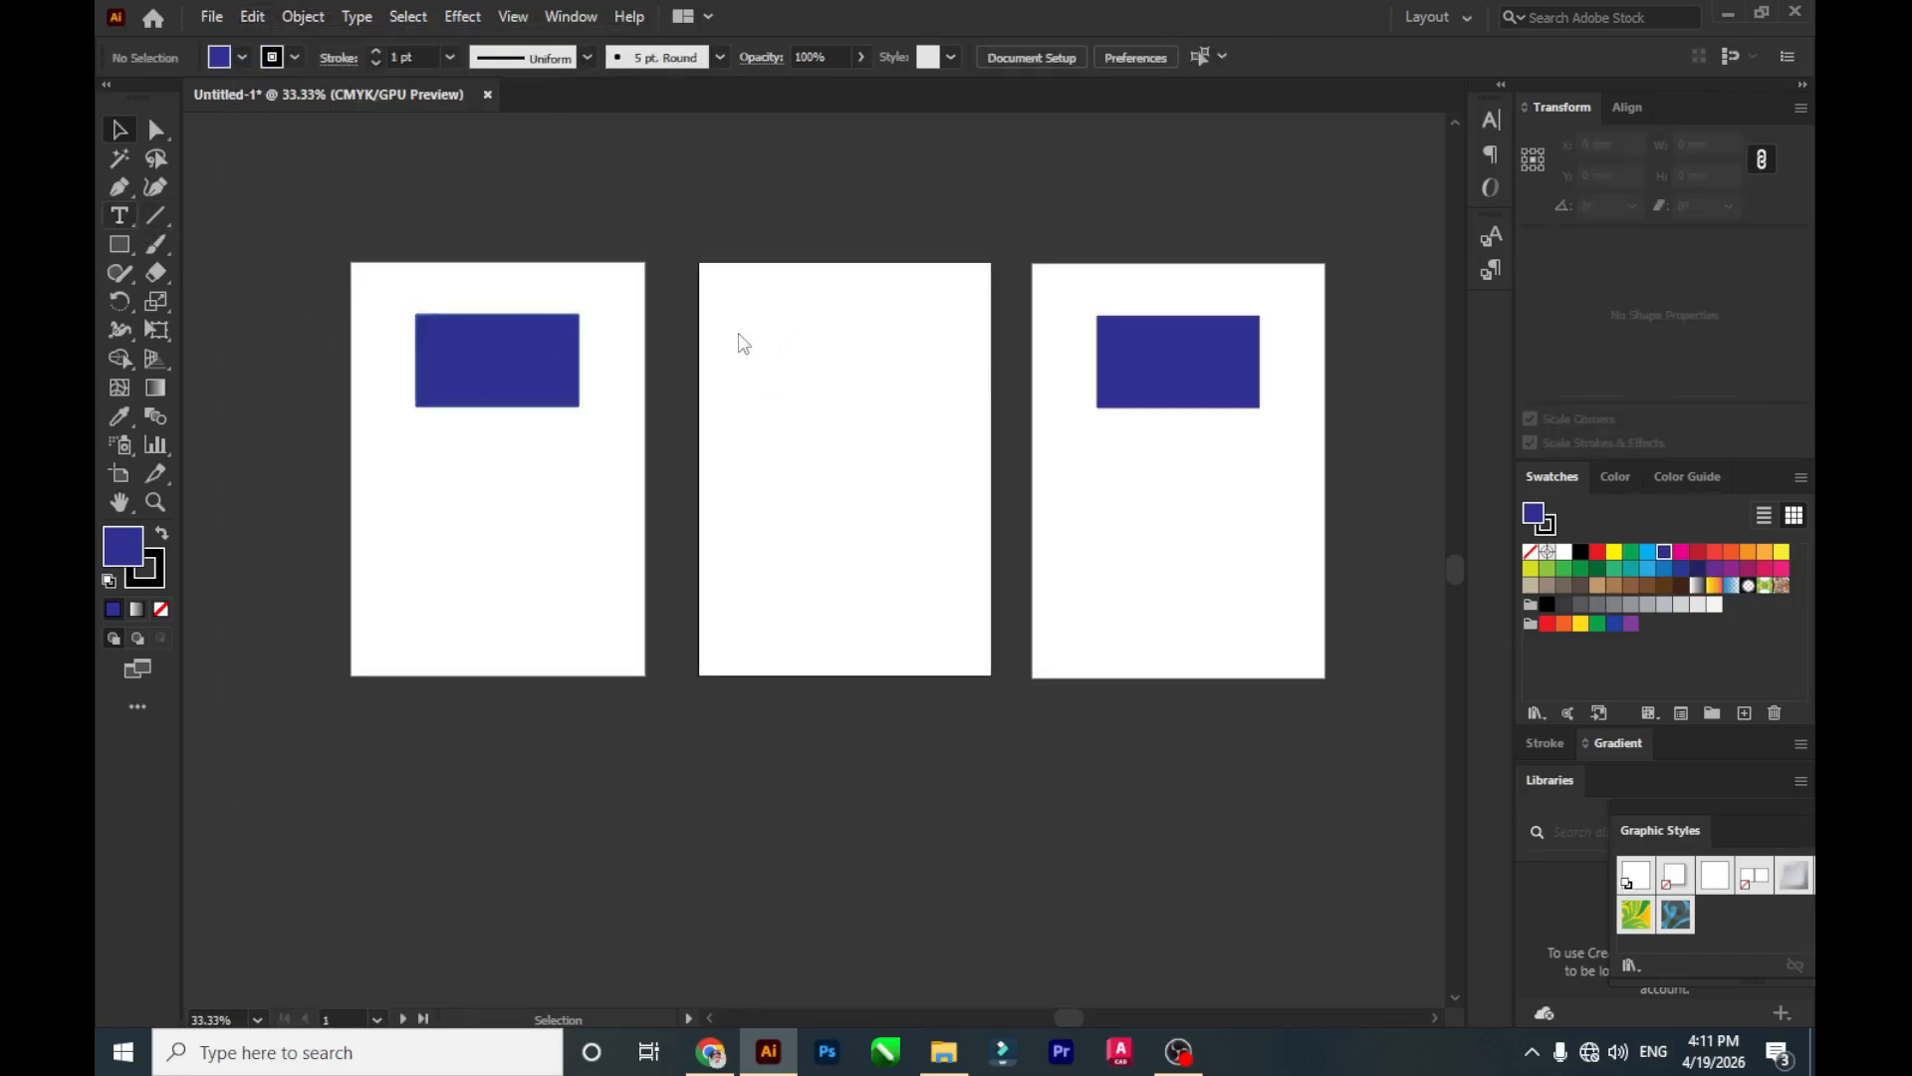
Create an area text frame of about 181 × 247 mm with placeholder text on the middle artboard.
key("t")
scroll(760, 375, "up", 3)
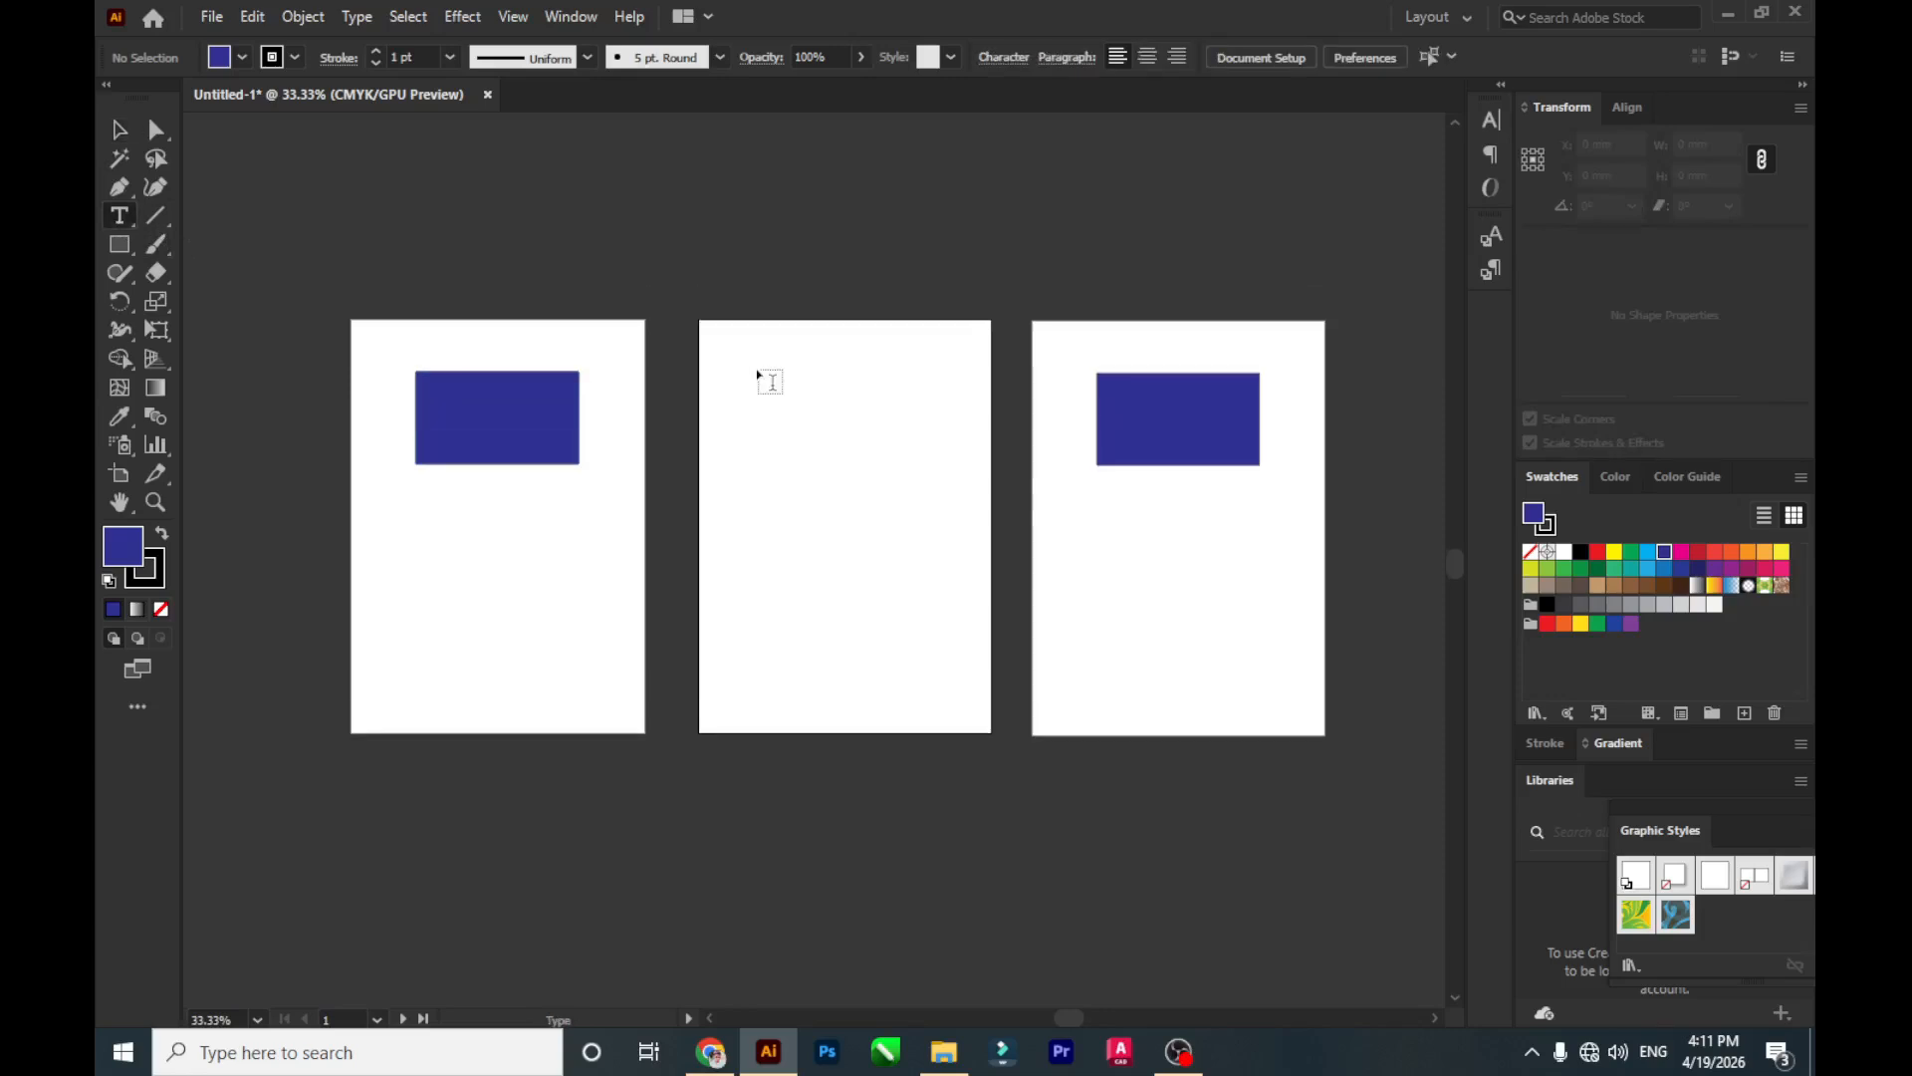
left_click_drag(716, 411, 969, 755)
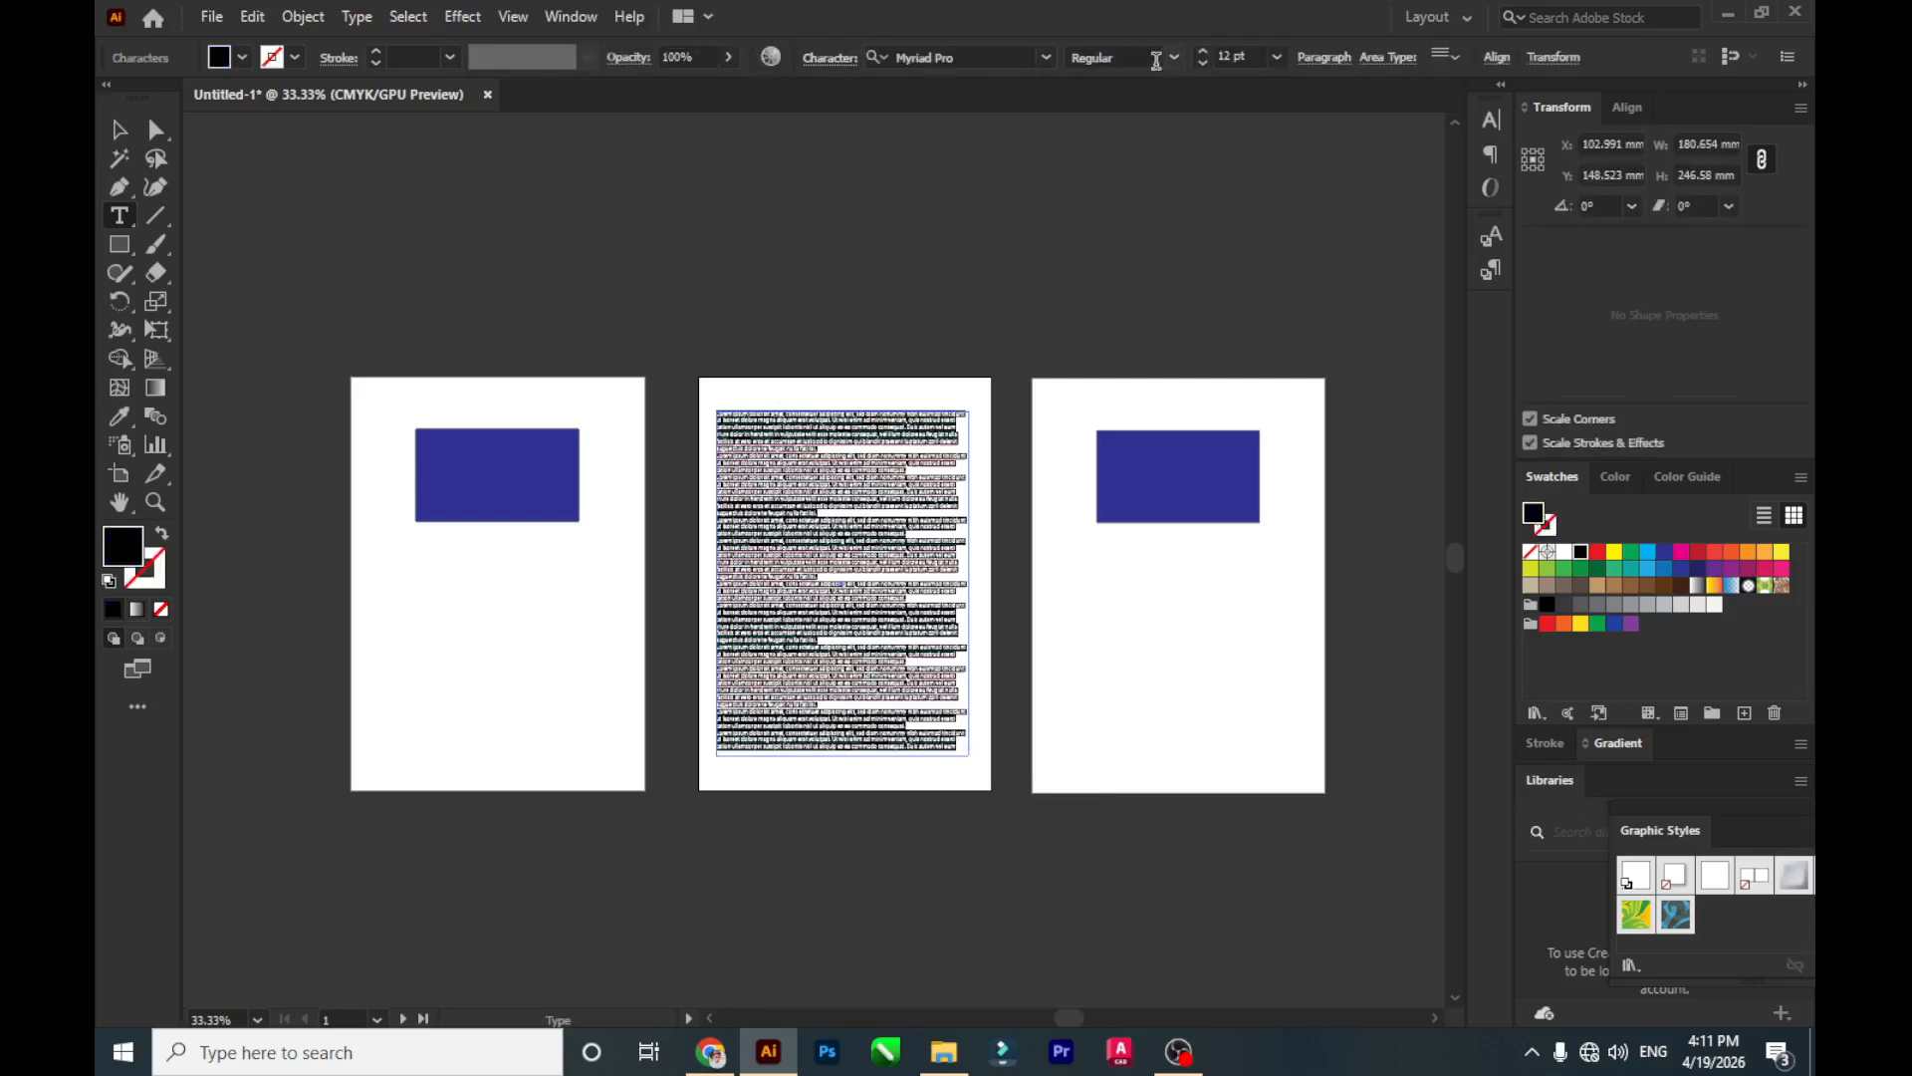
Set the placeholder text's font size to 48 pt and finish editing the text.
left_click(1277, 57)
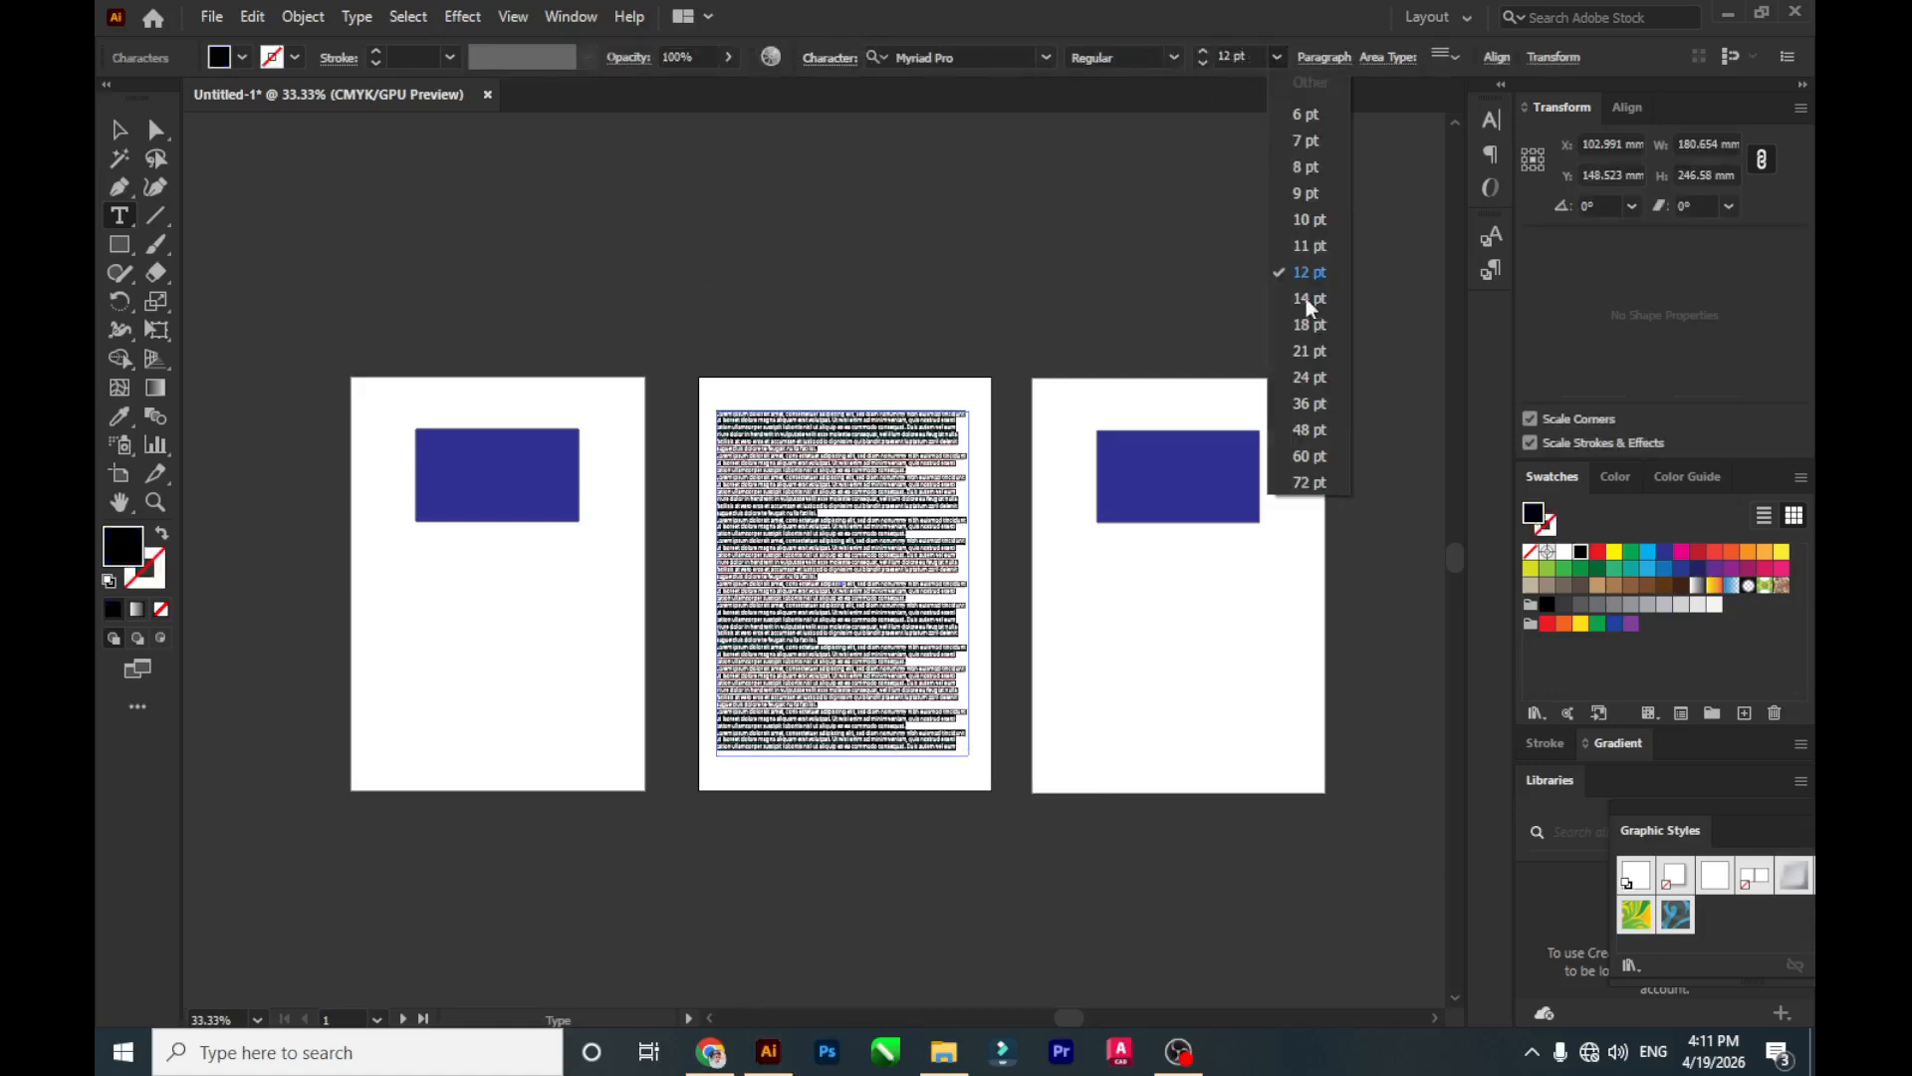
left_click(1308, 431)
scroll(864, 470, "up", 1)
scroll(865, 469, "down", 1)
scroll(812, 432, "up", 2)
scroll(812, 430, "down", 1)
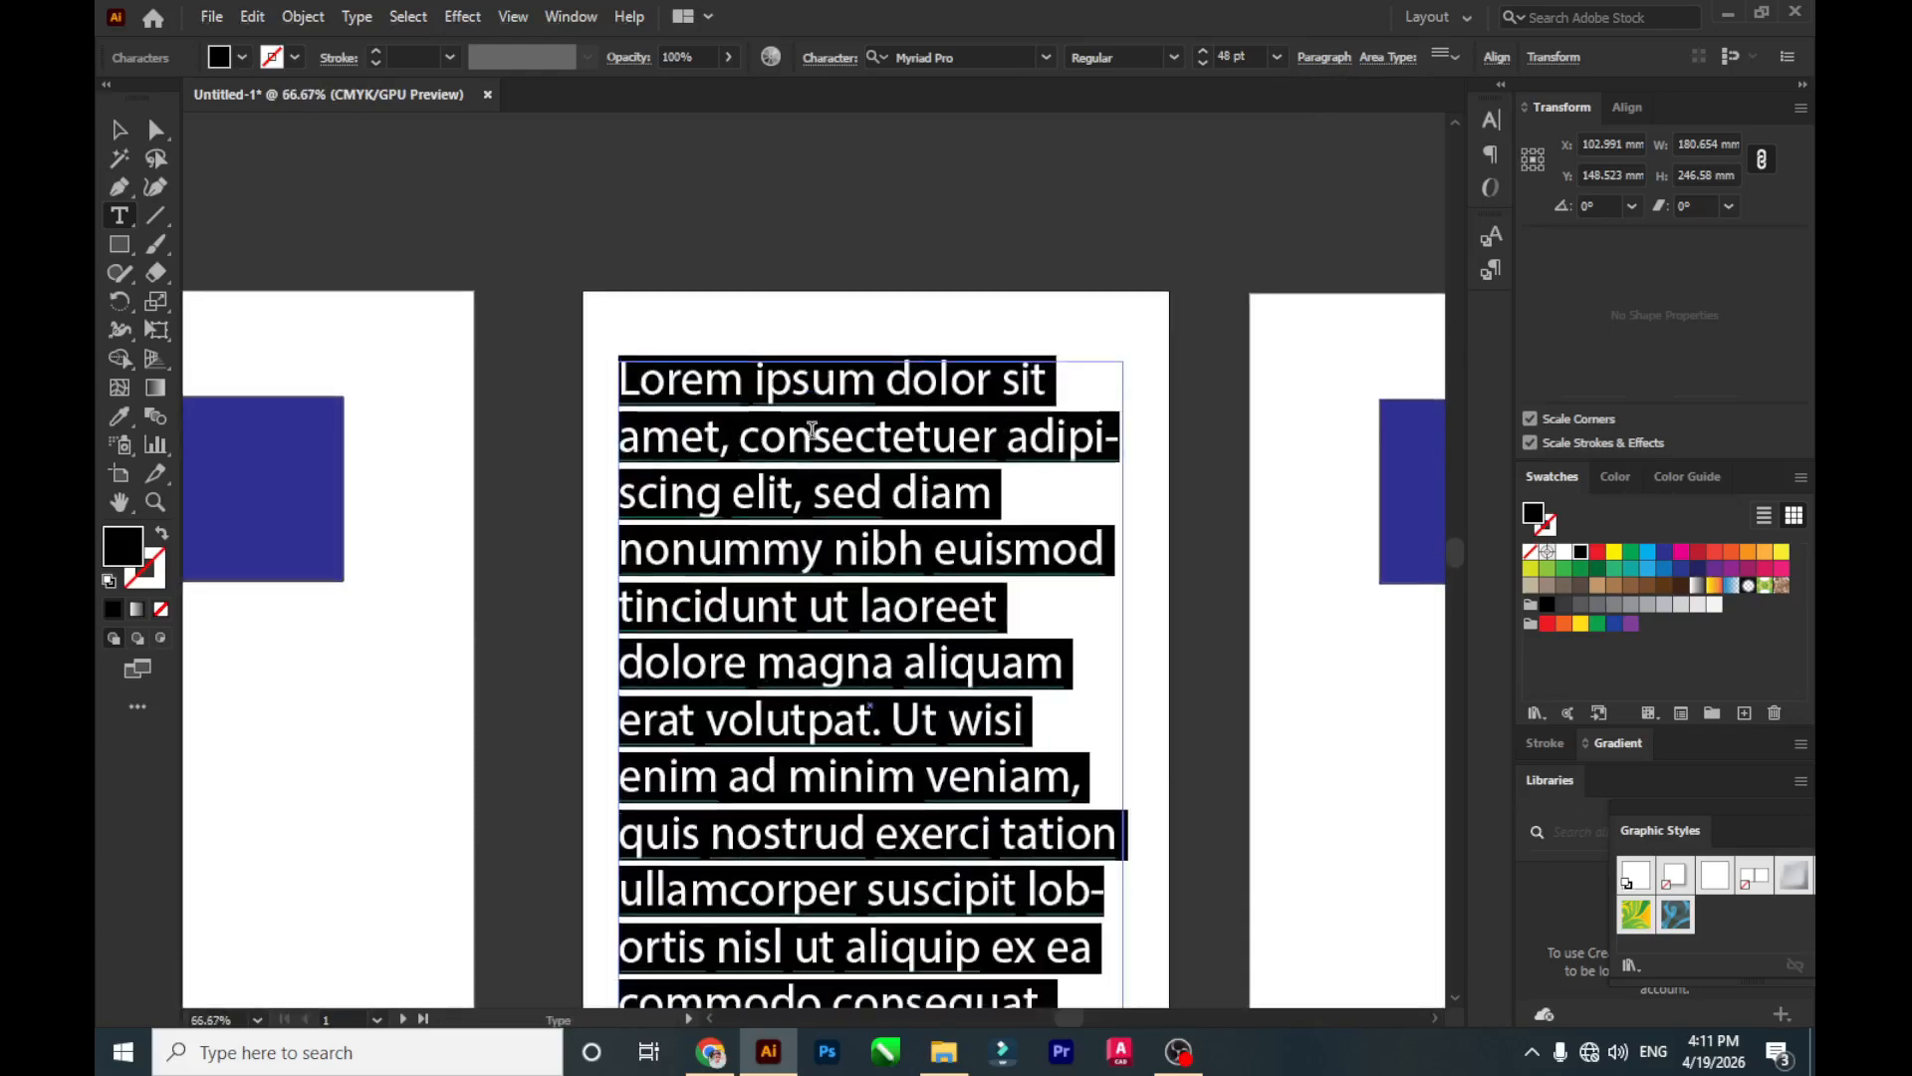
left_click(119, 130)
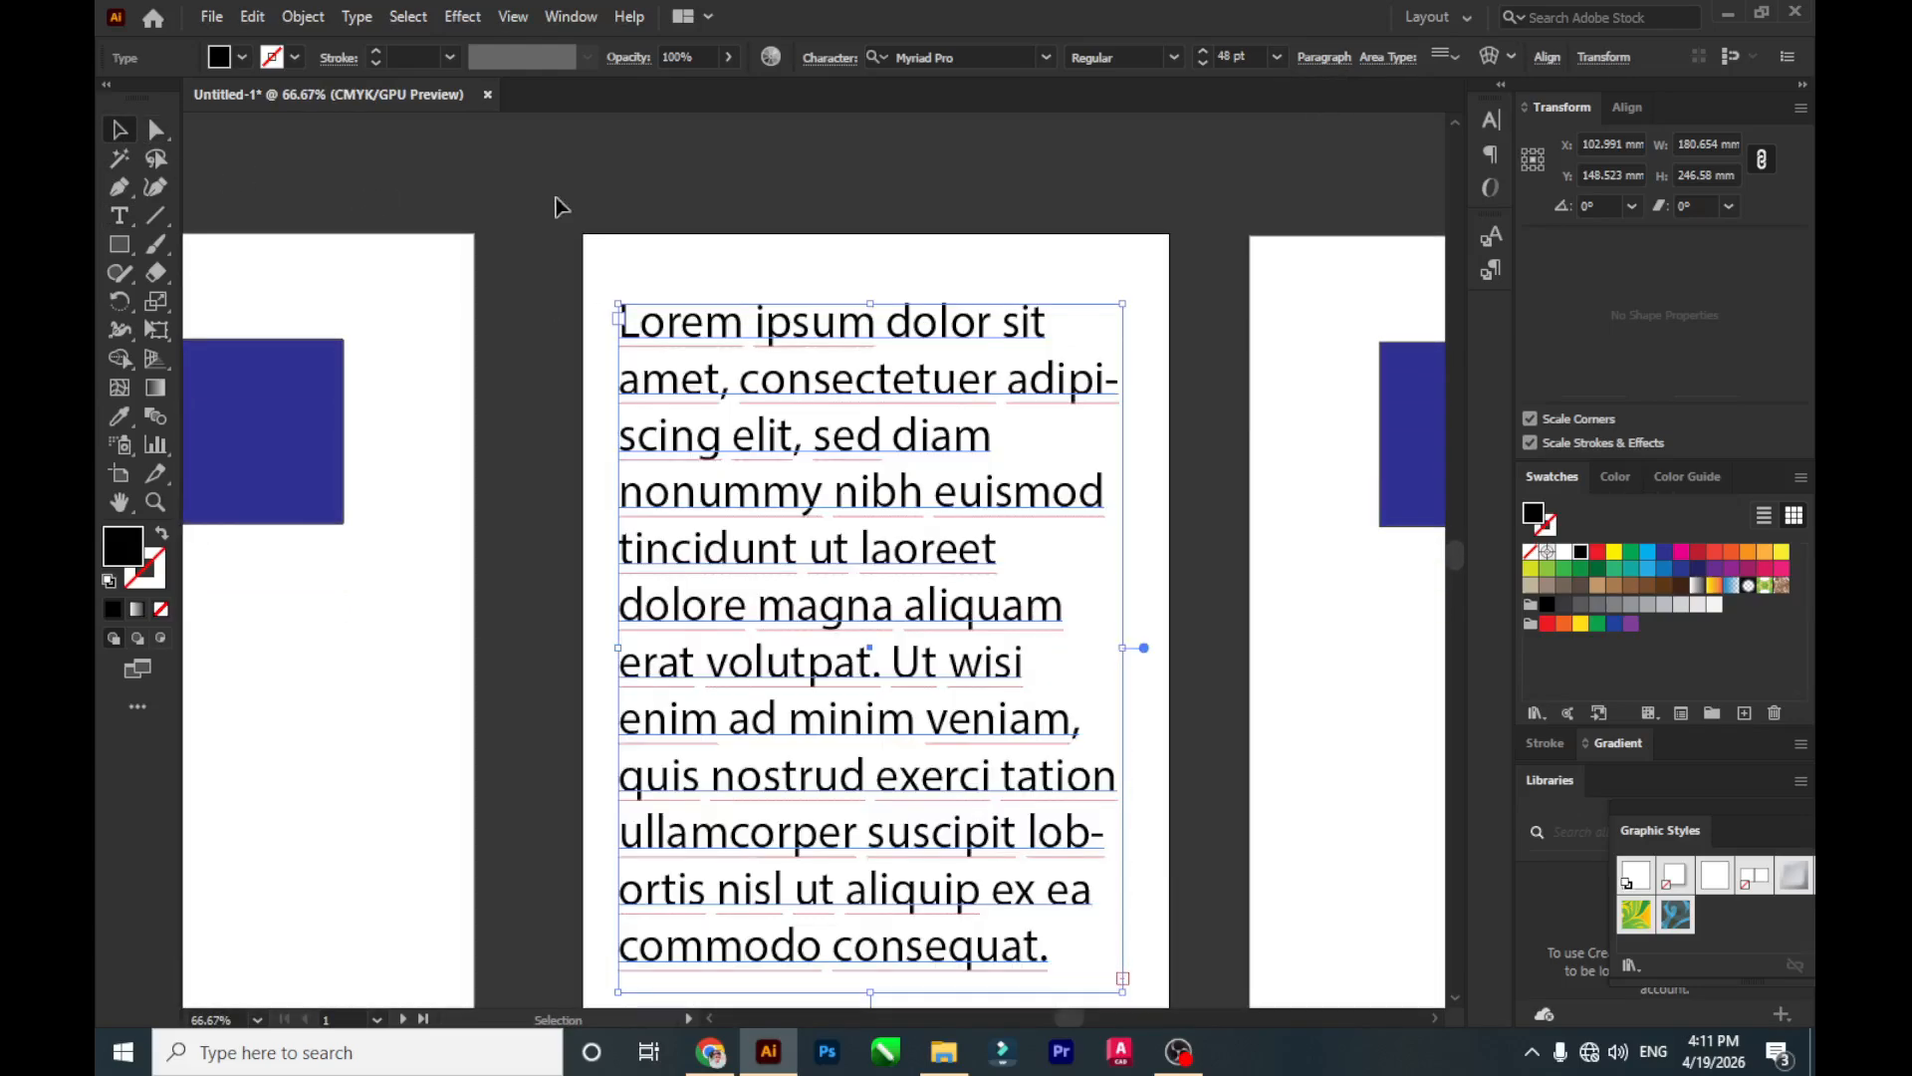
Select the word "Lorem" at the start of the text, search for it with Find and Replace, and close the dialog.
double_click(737, 324)
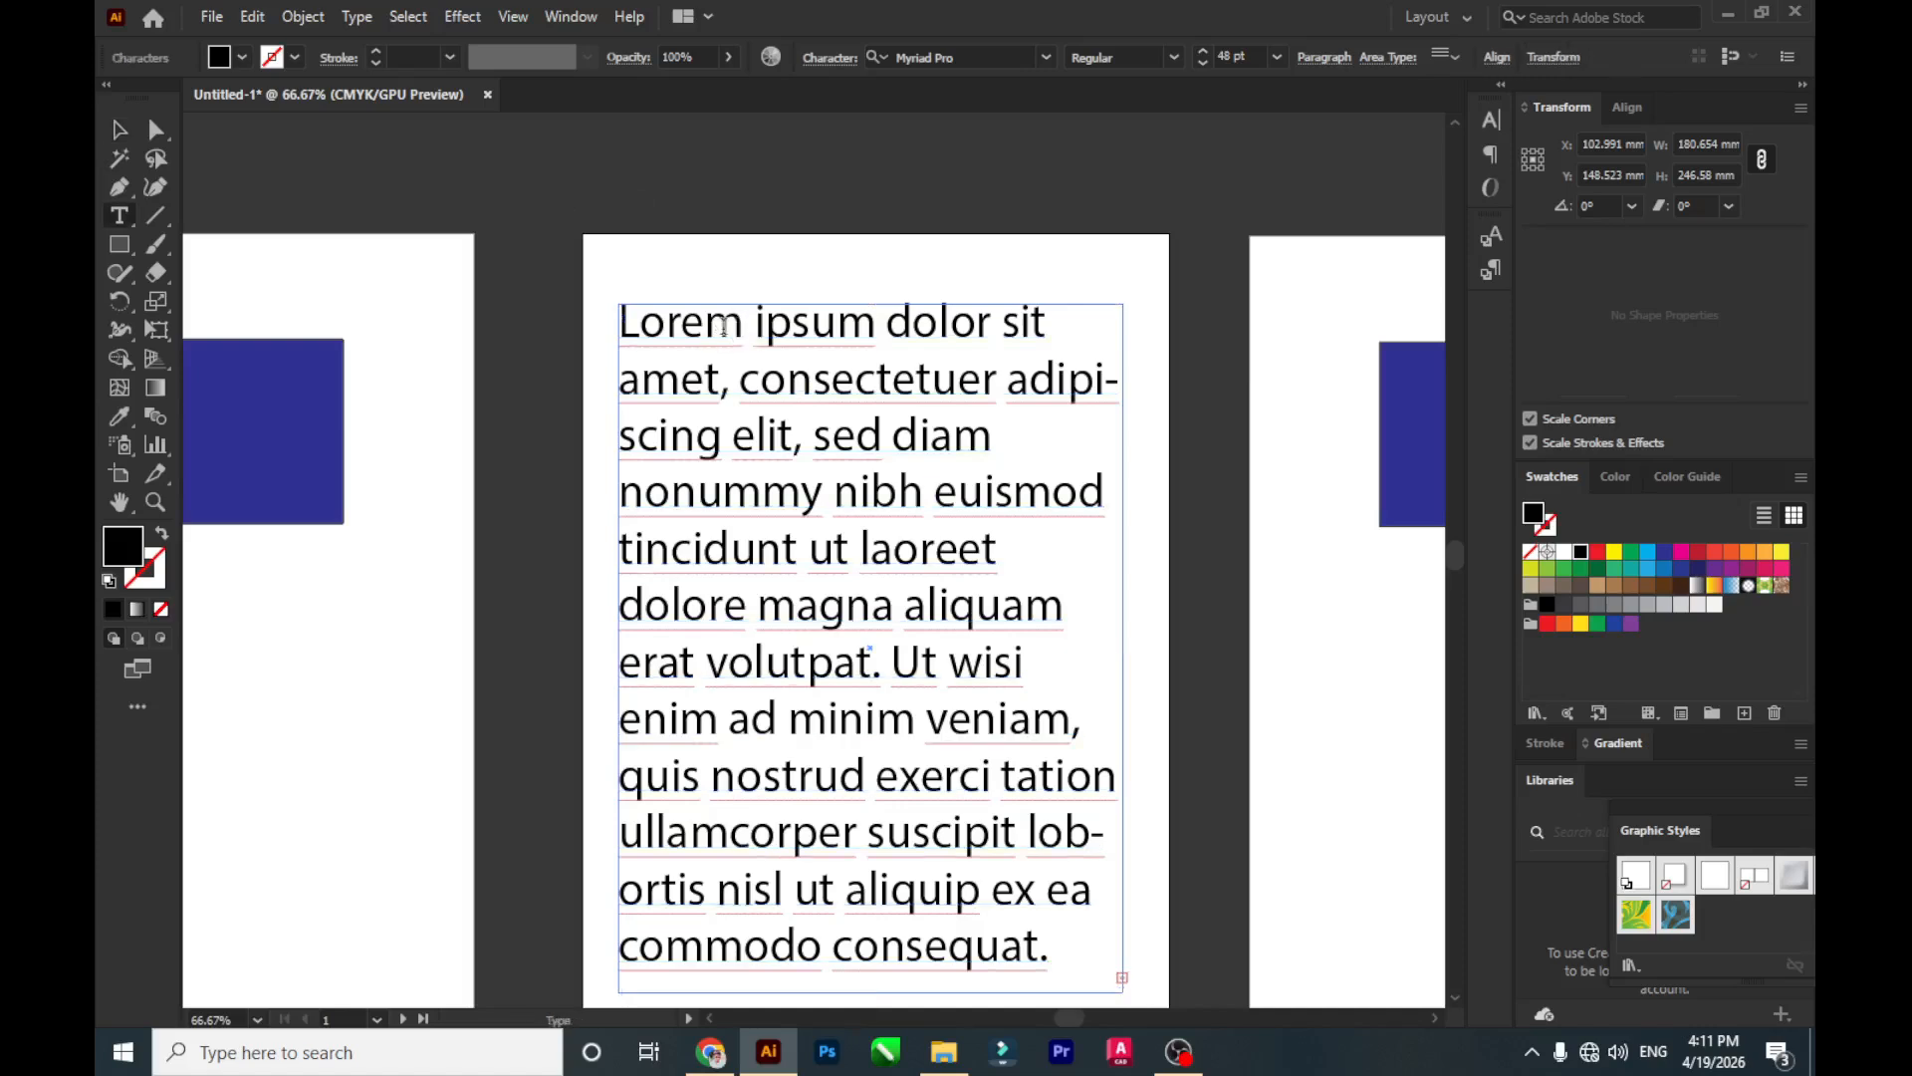
double_click(723, 327)
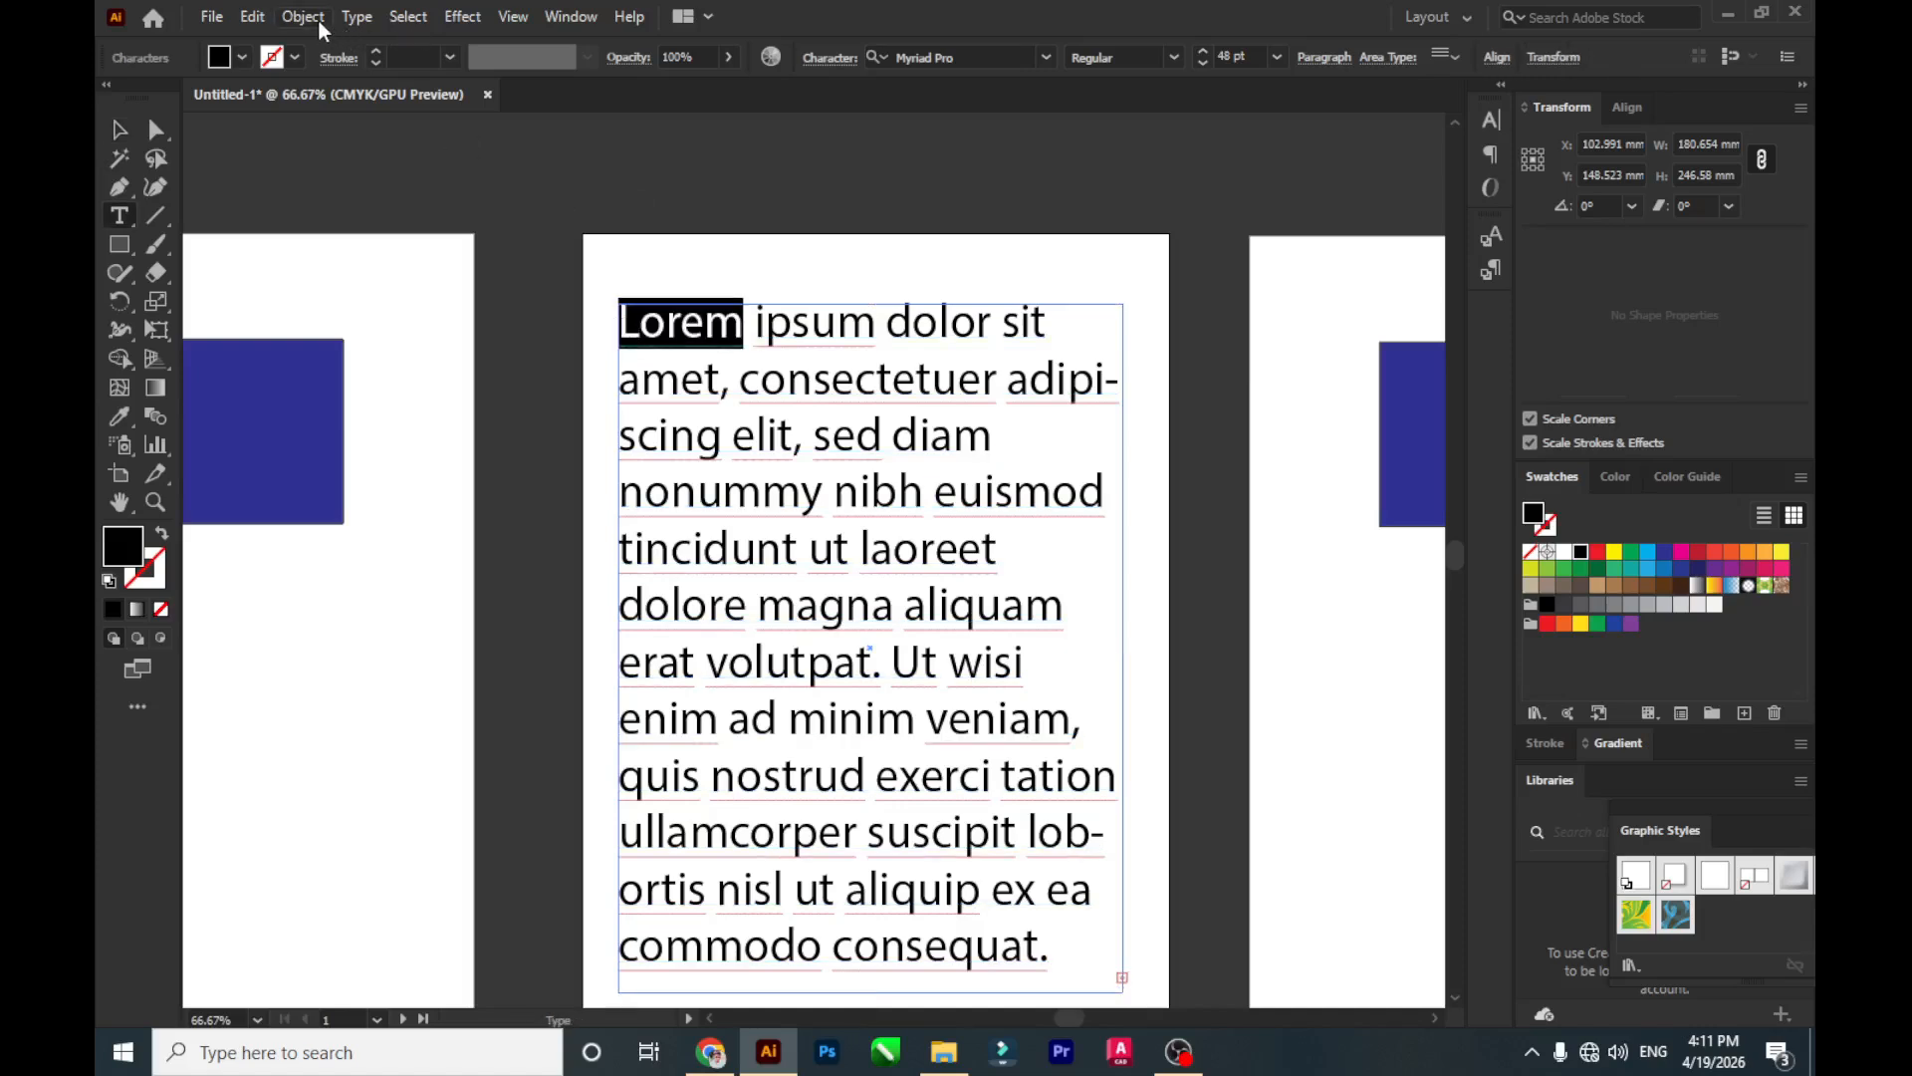
scroll(573, 225, "down", 1)
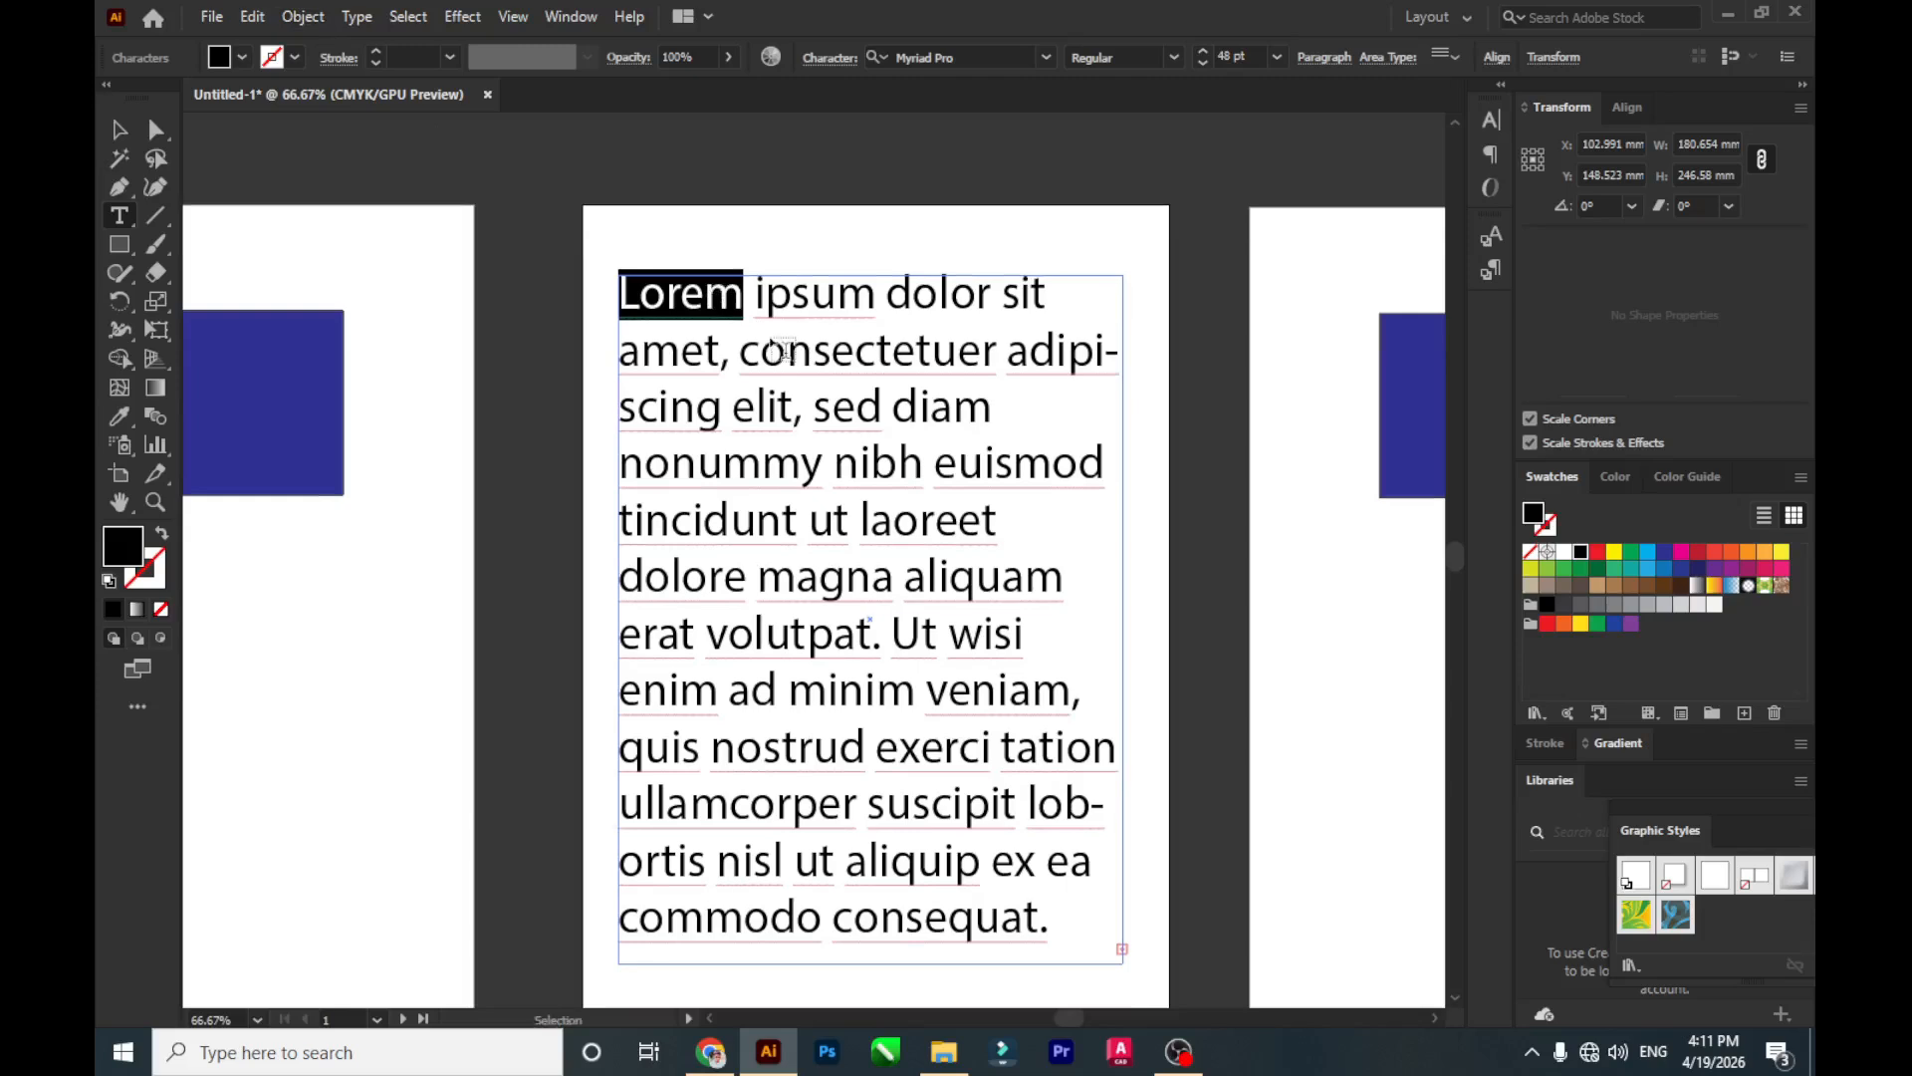
left_click(252, 16)
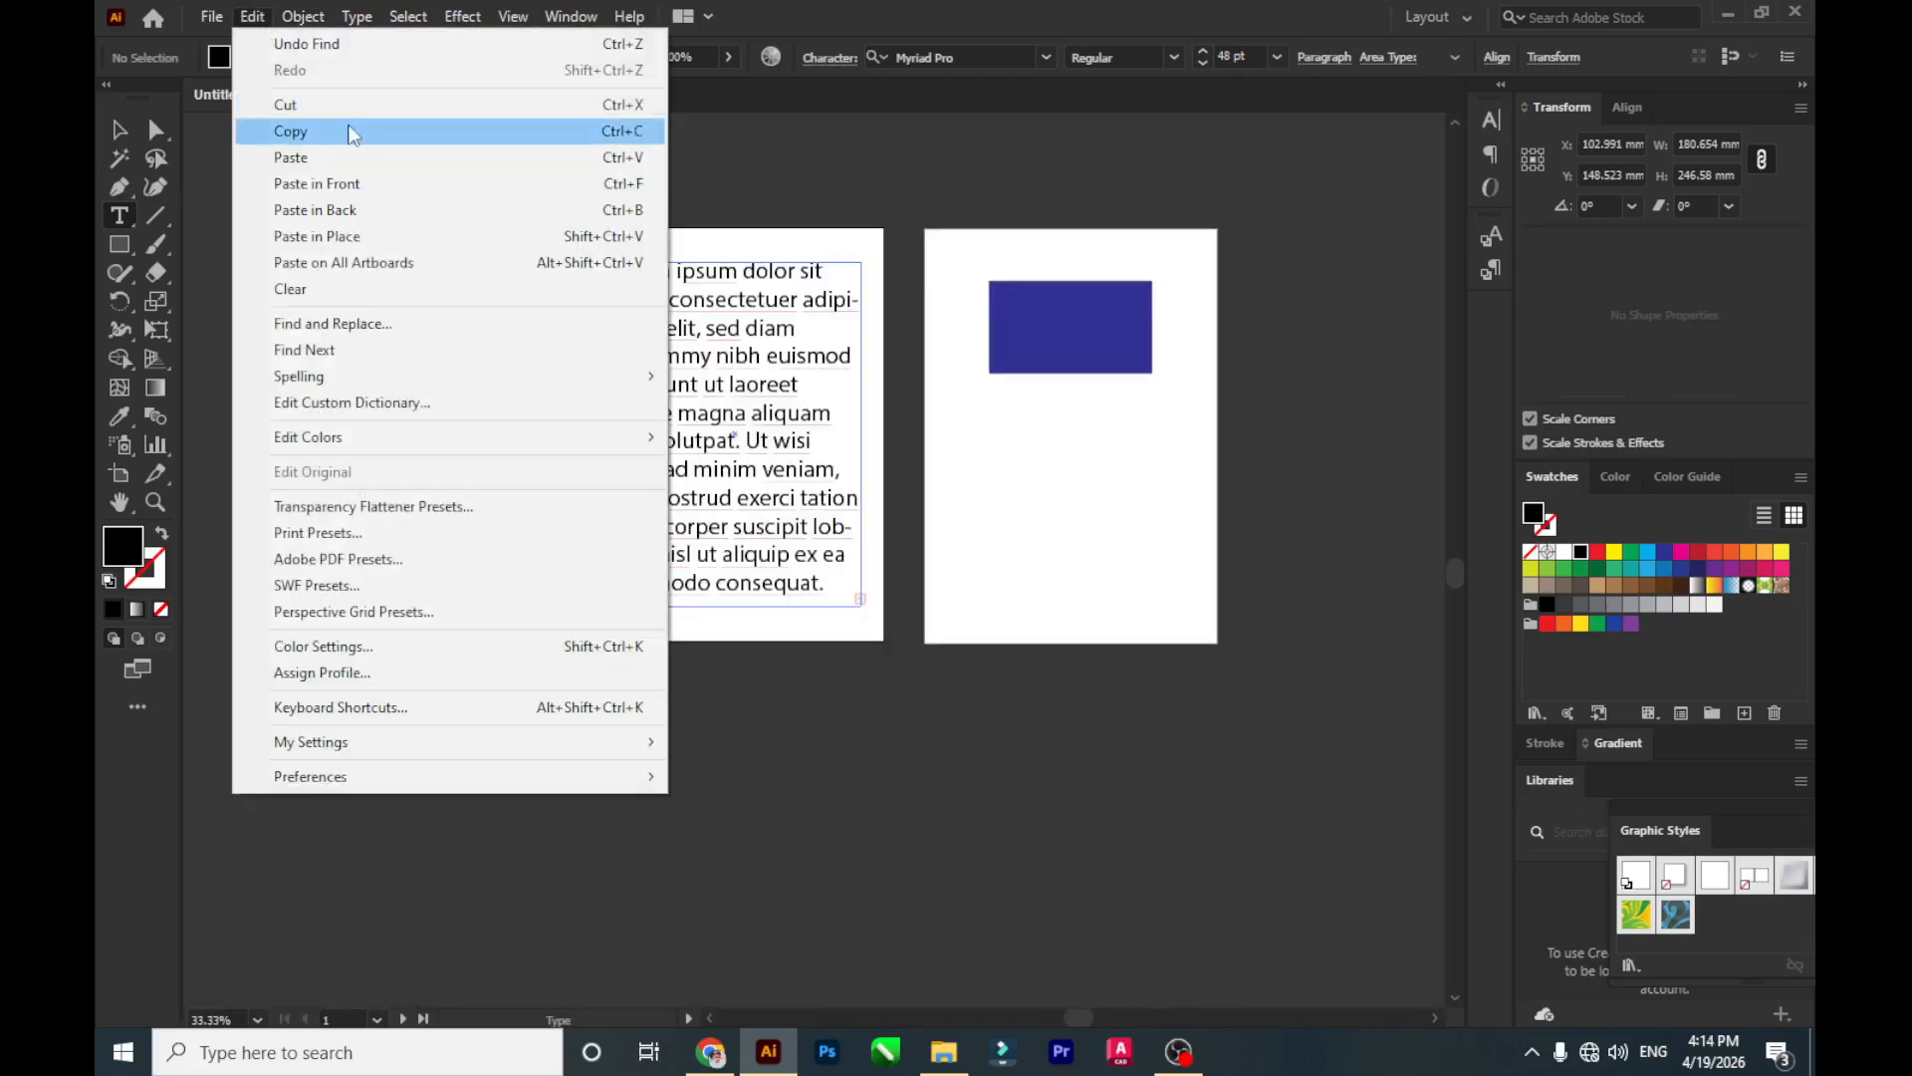
left_click(411, 334)
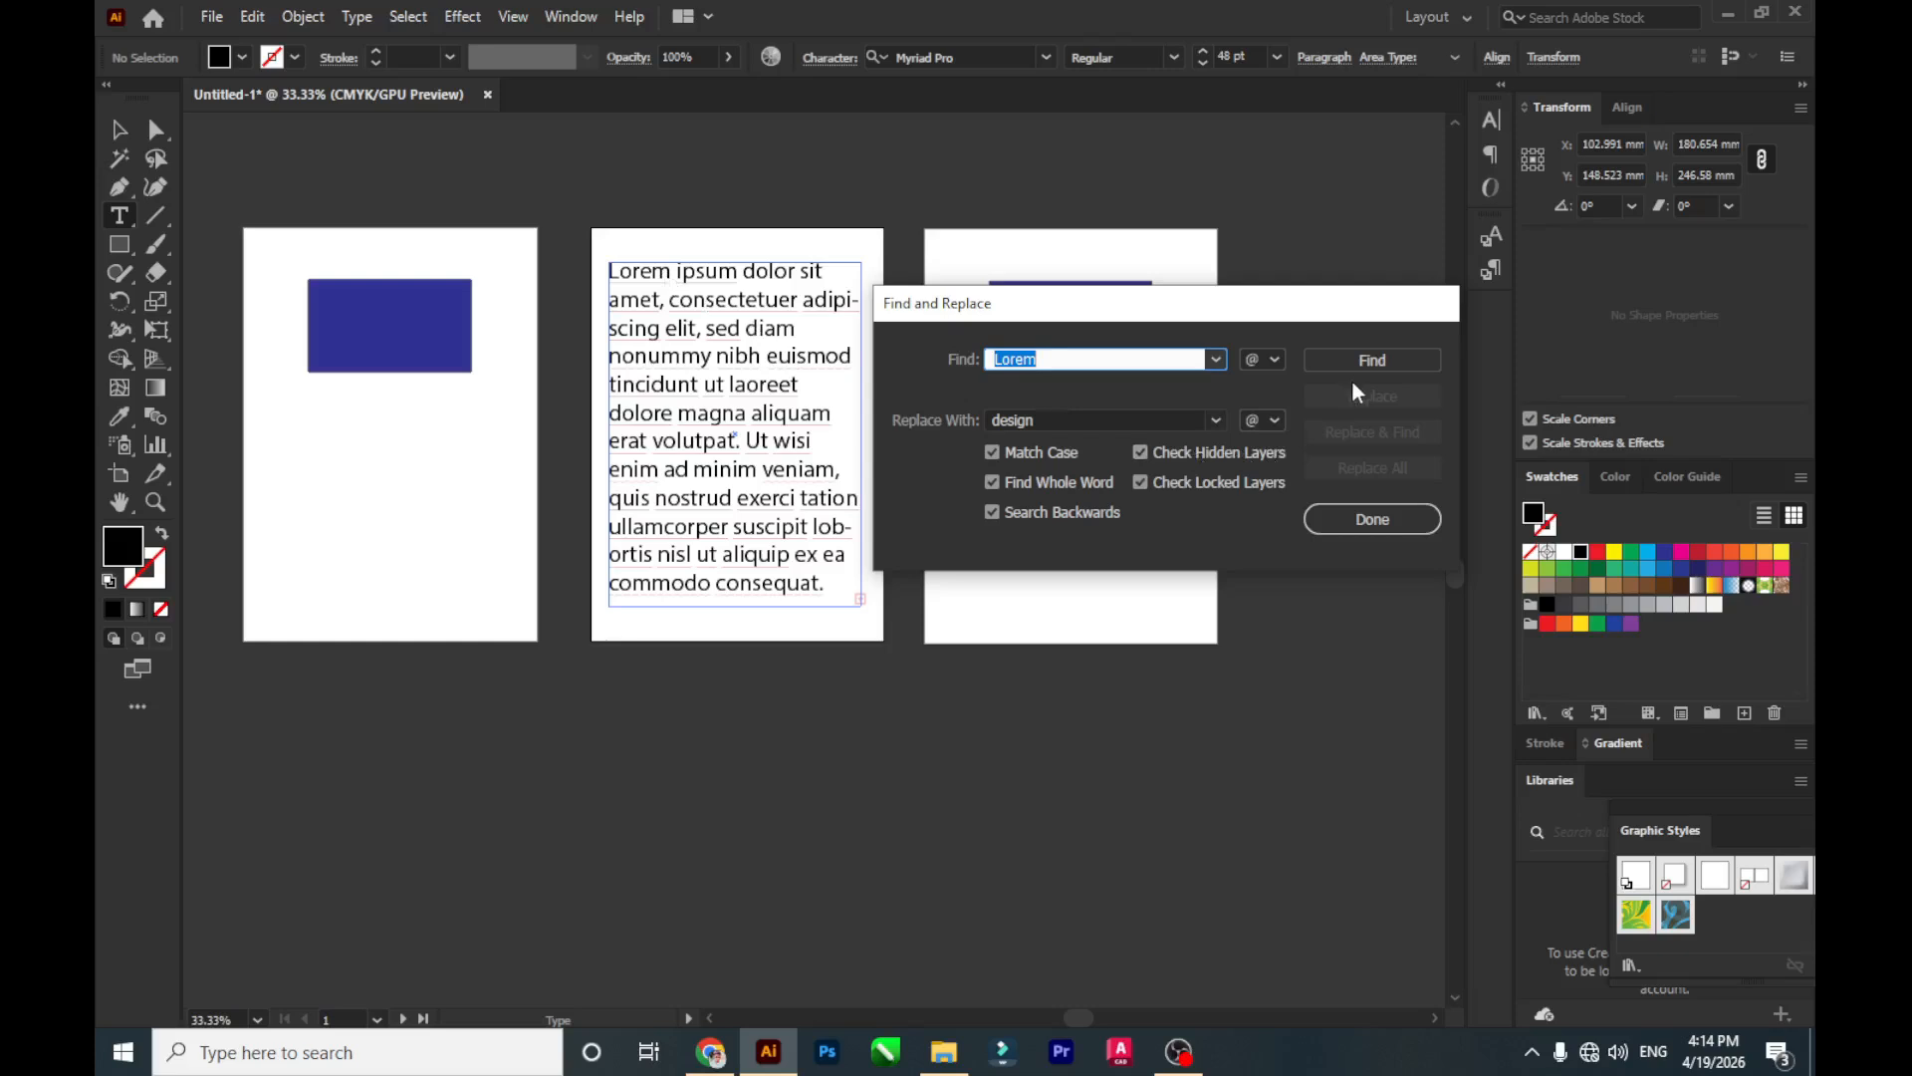
left_click(1377, 355)
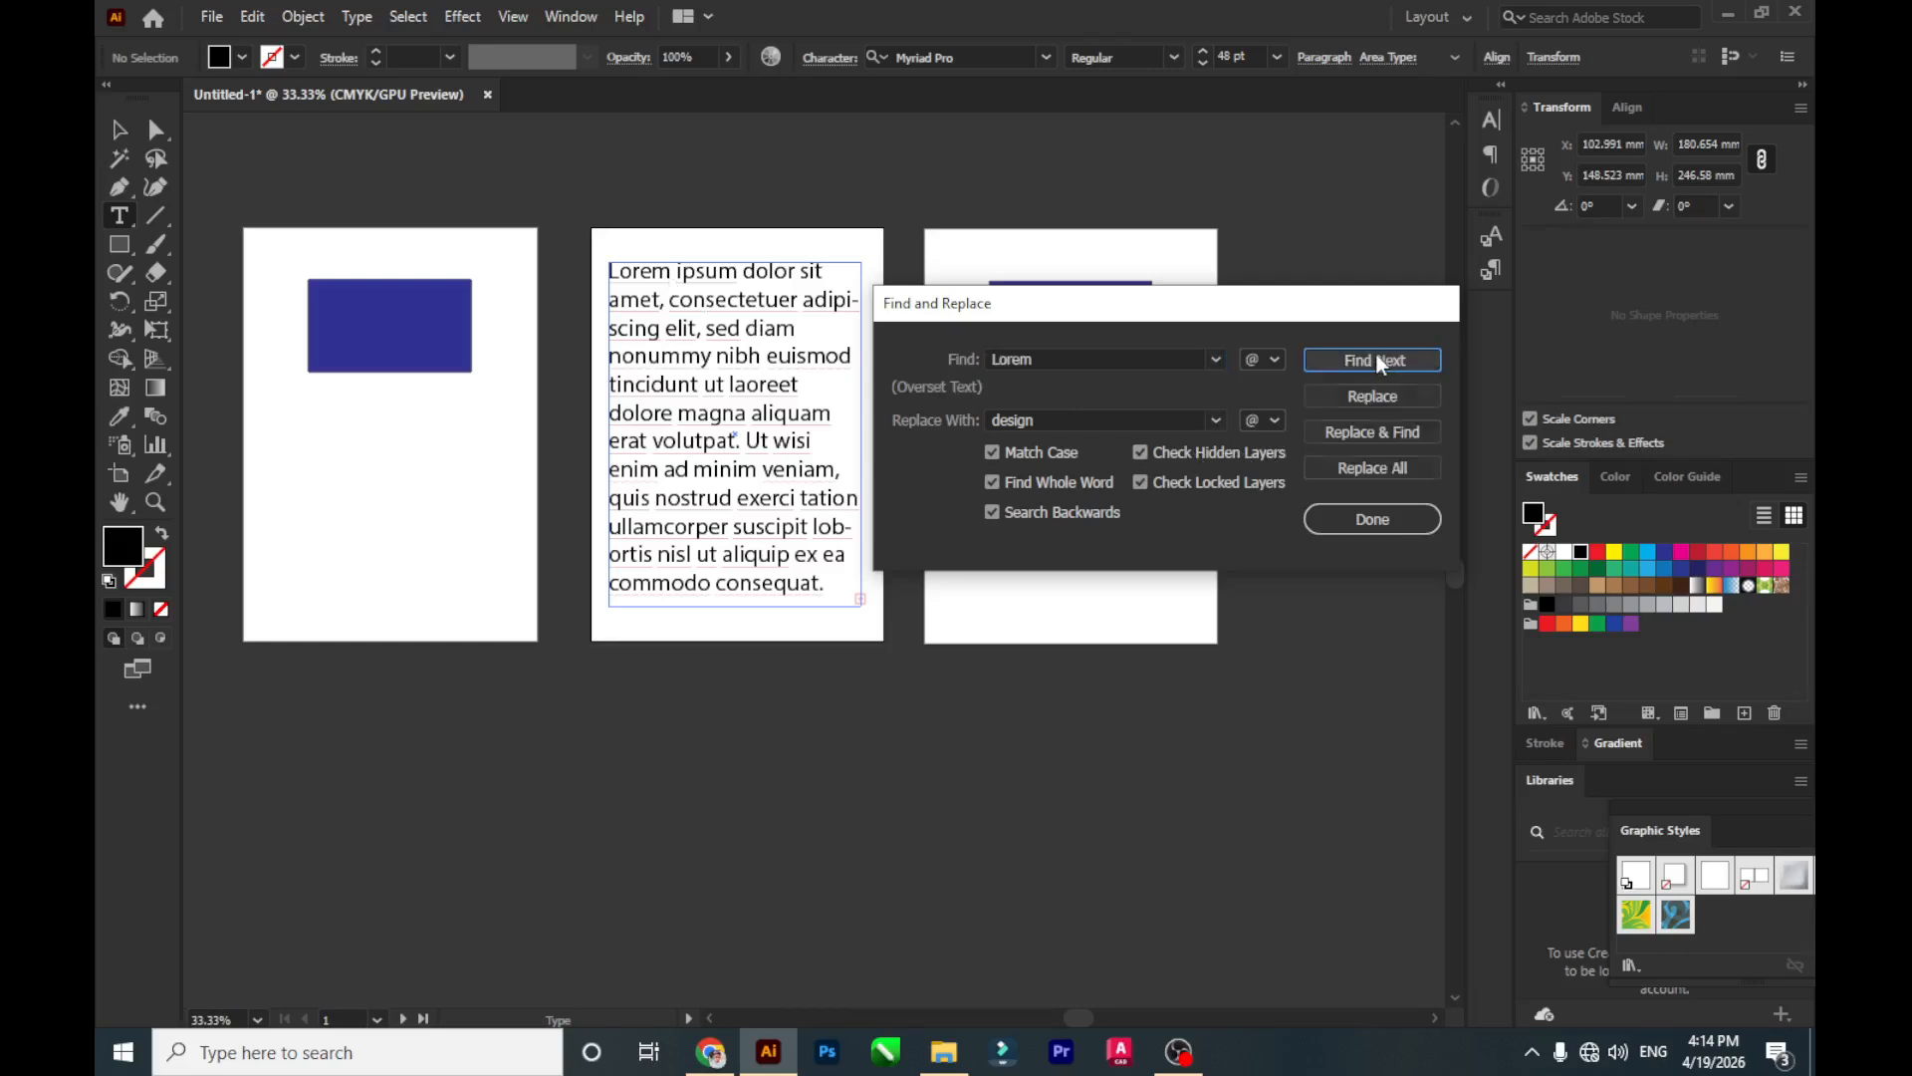
left_click(1396, 525)
Select the text frame on the middle artboard and run Find Next on it.
left_click(117, 129)
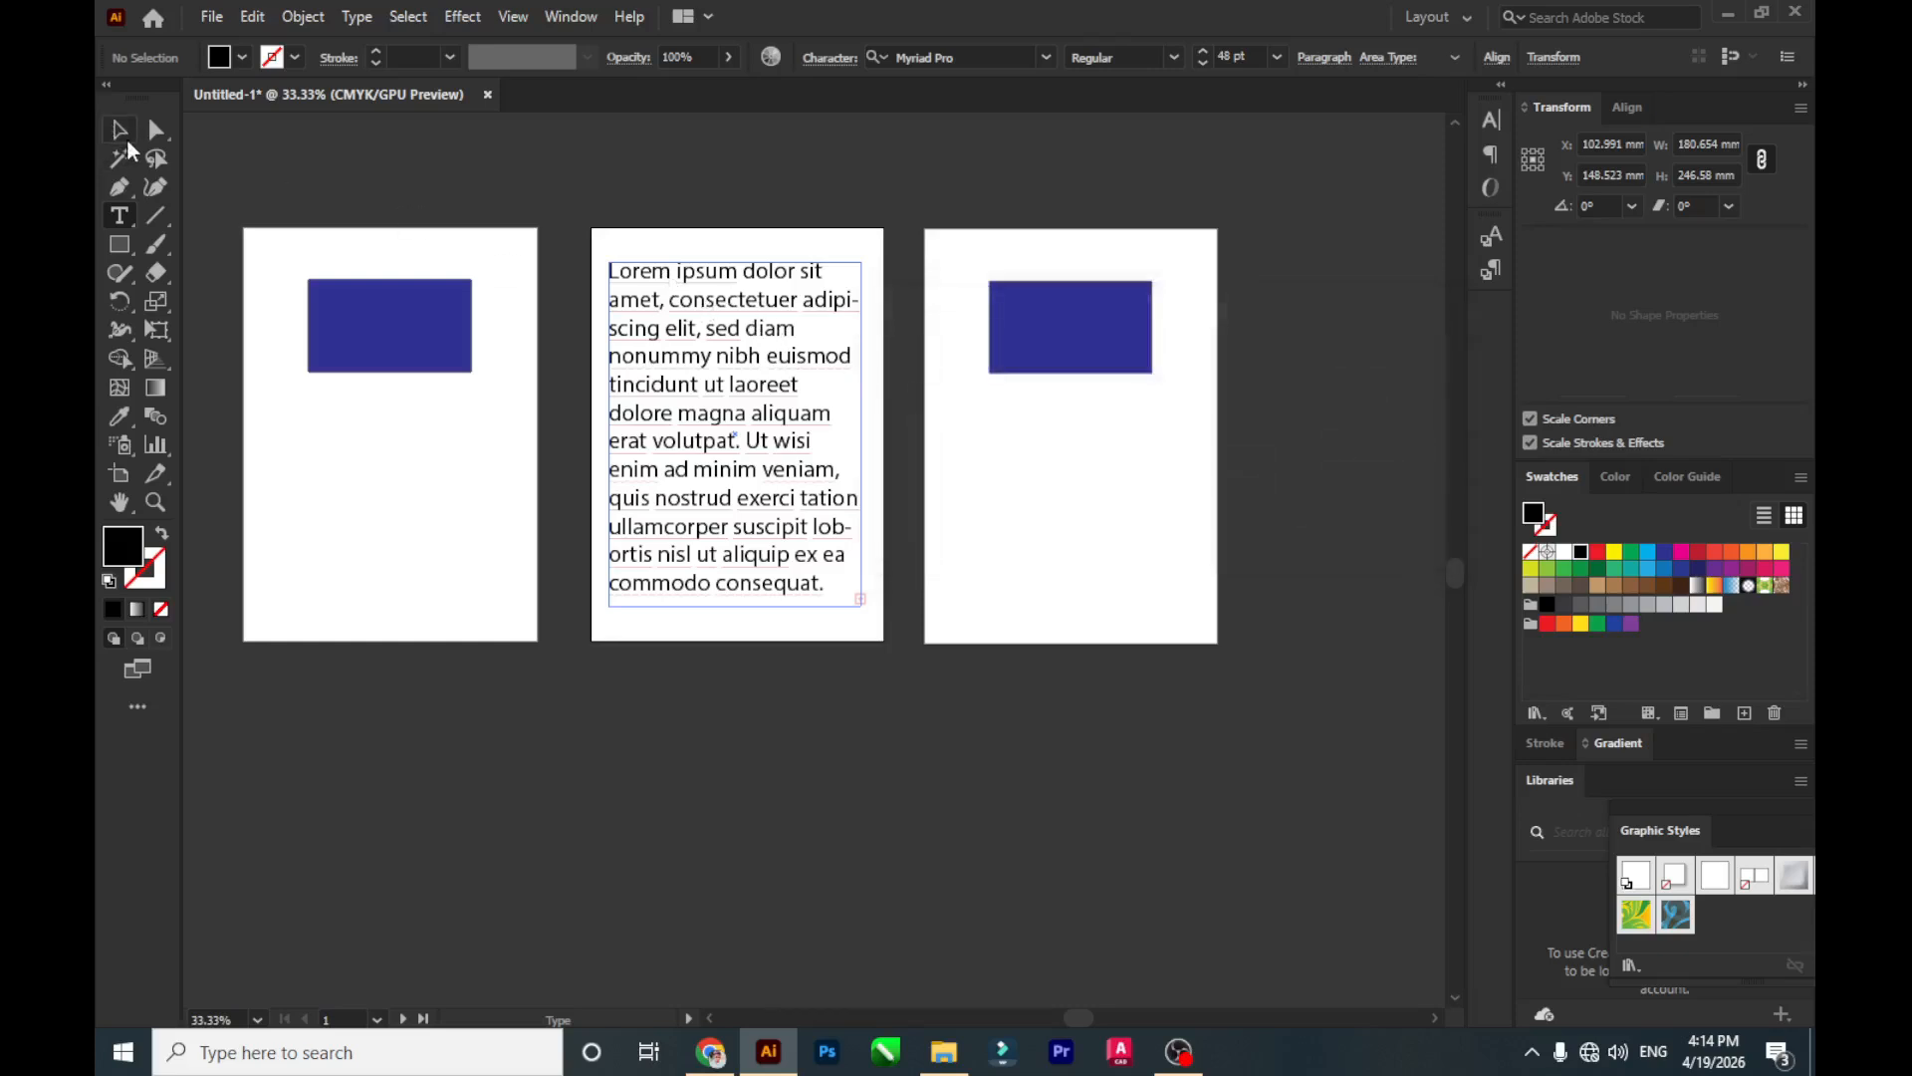
left_click(601, 240)
left_click(700, 294)
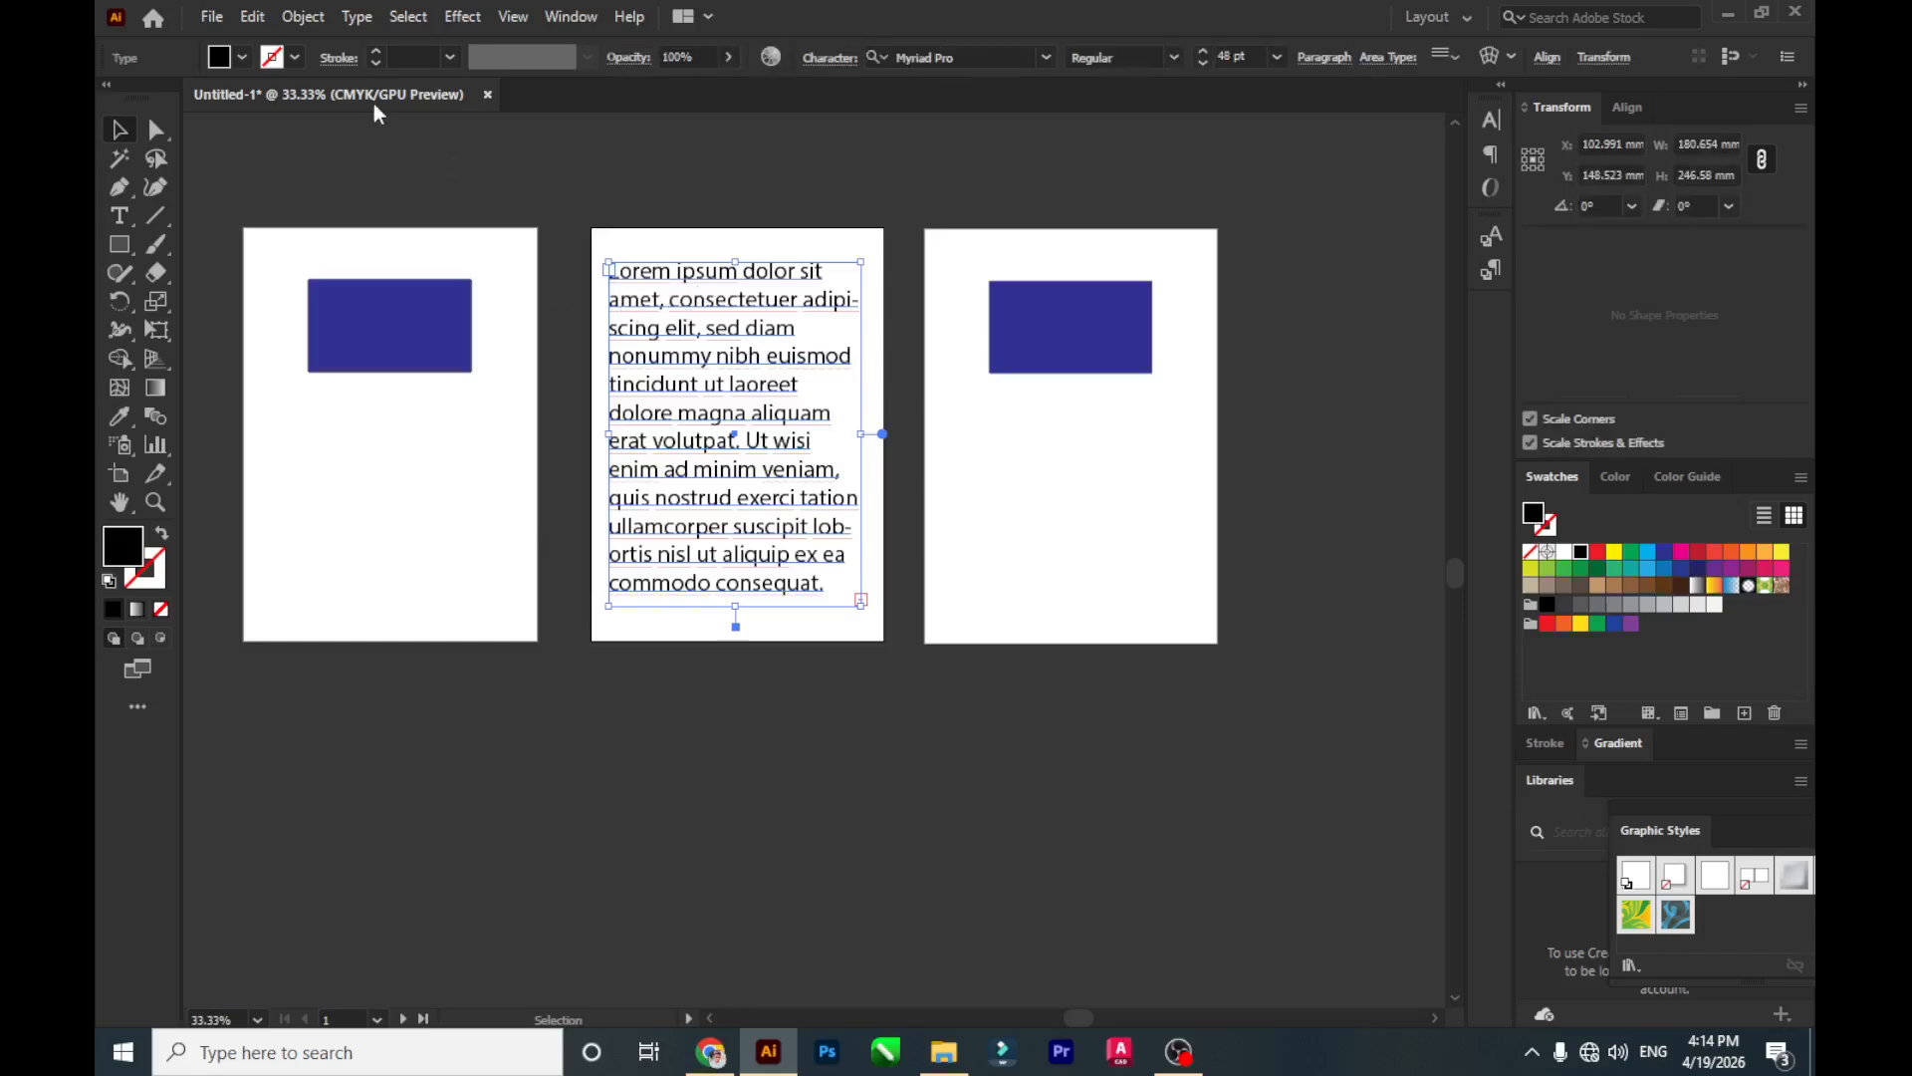
left_click(252, 17)
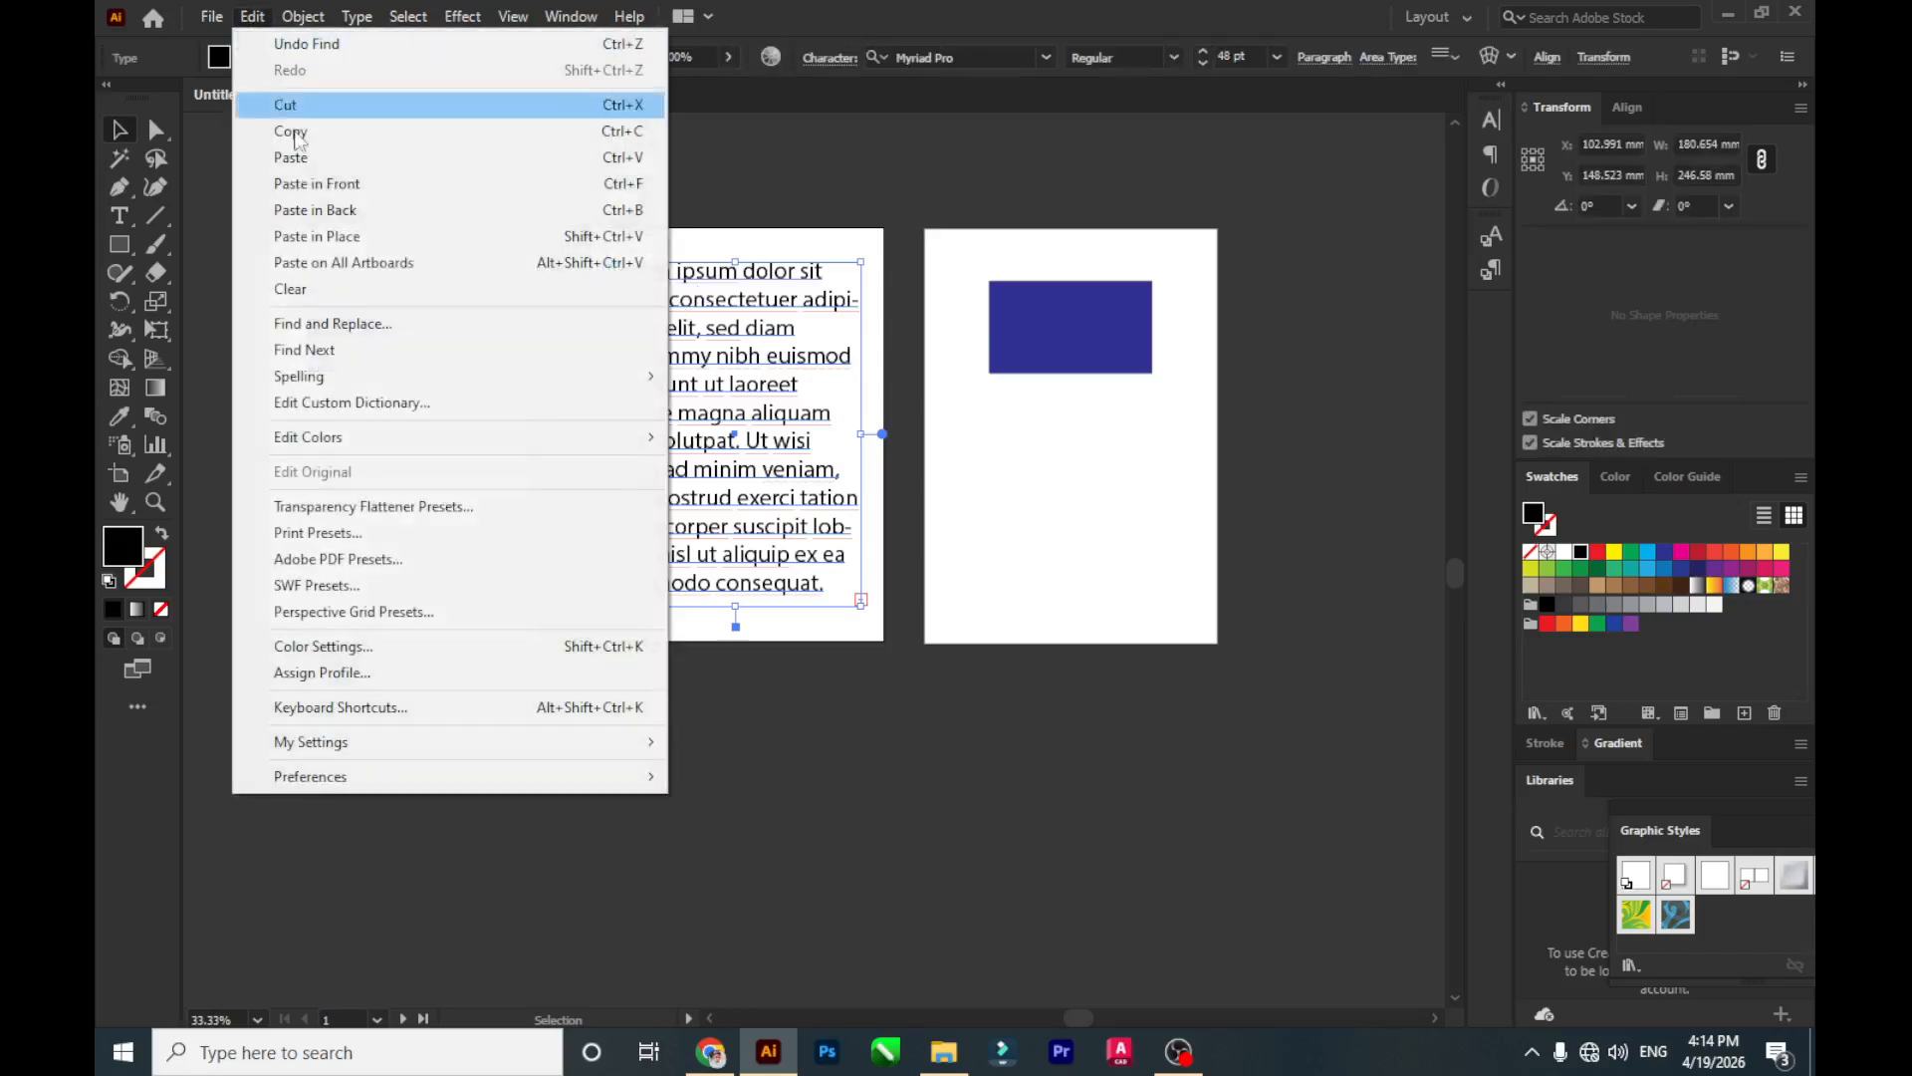
left_click(361, 350)
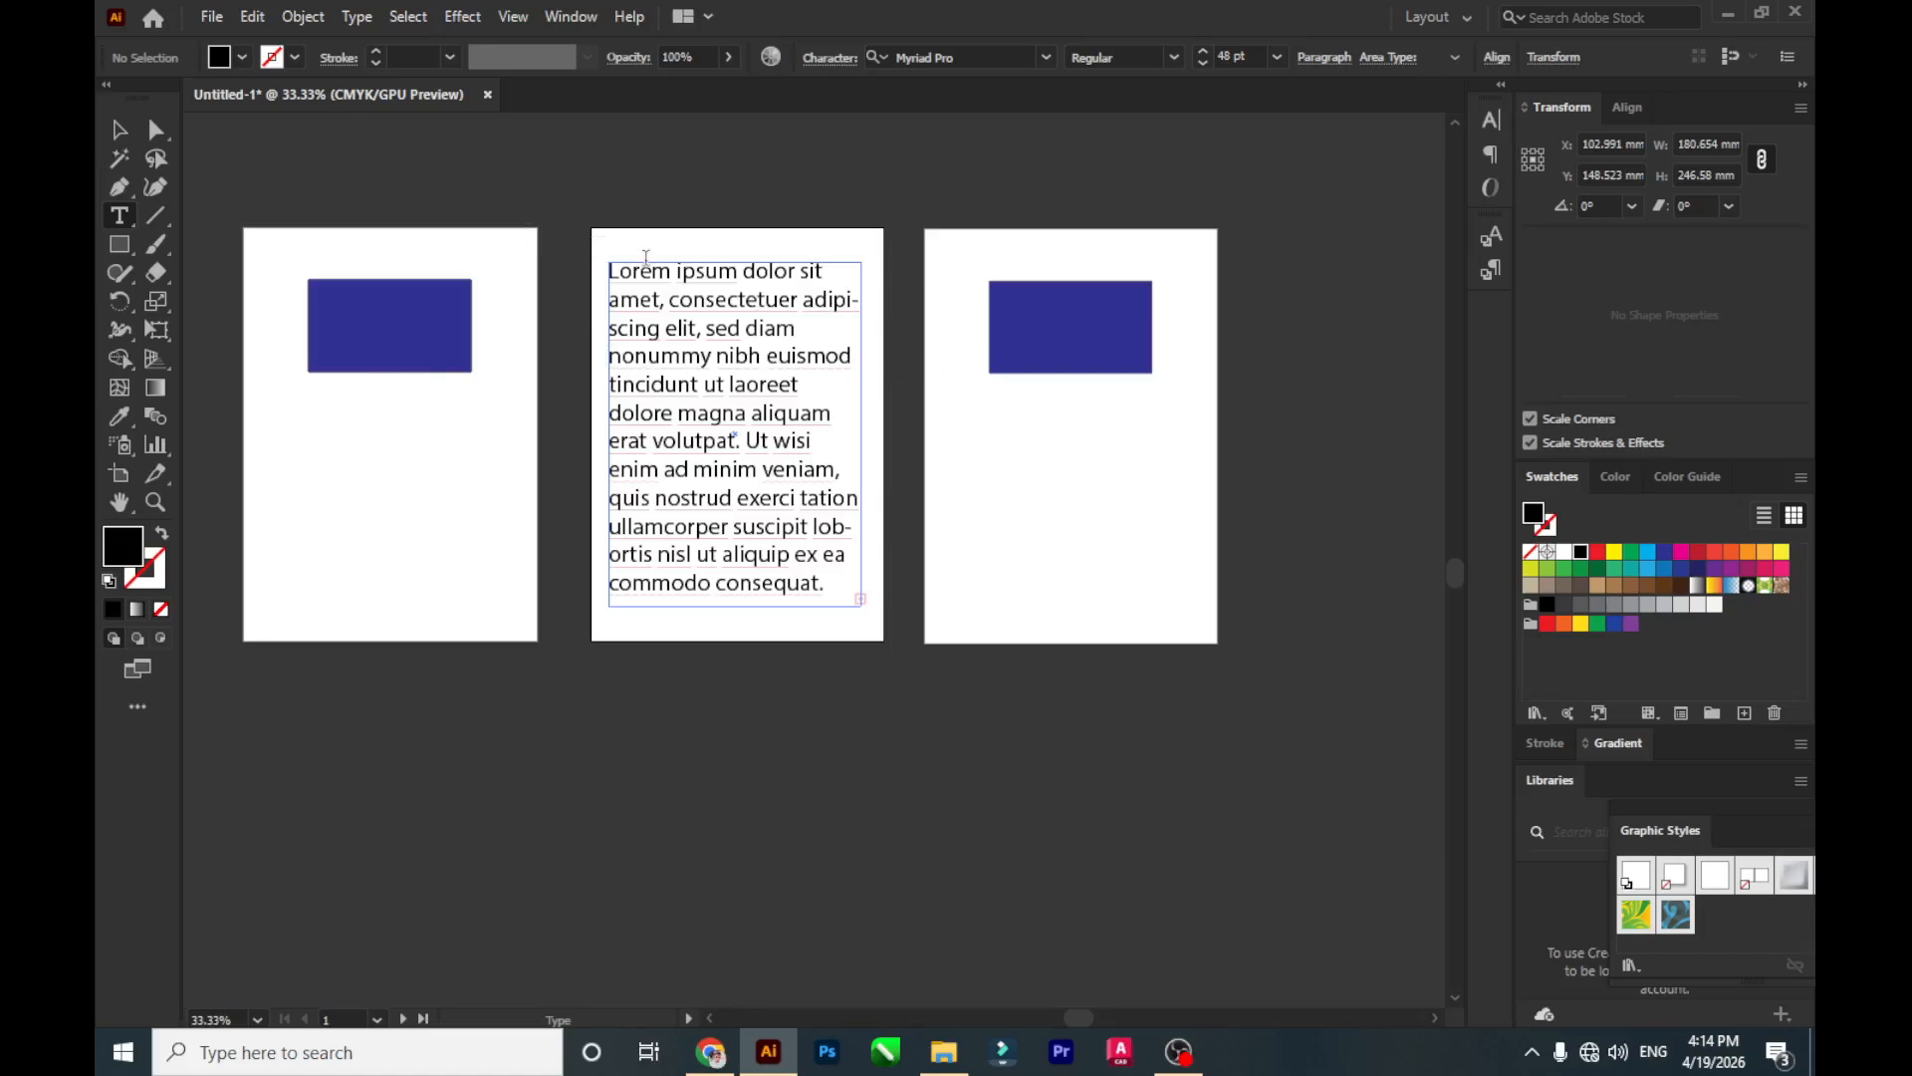
Select all the visible placeholder text on the middle artboard, run Find Next on it, and dismiss the message.
left_click_drag(612, 271, 827, 586)
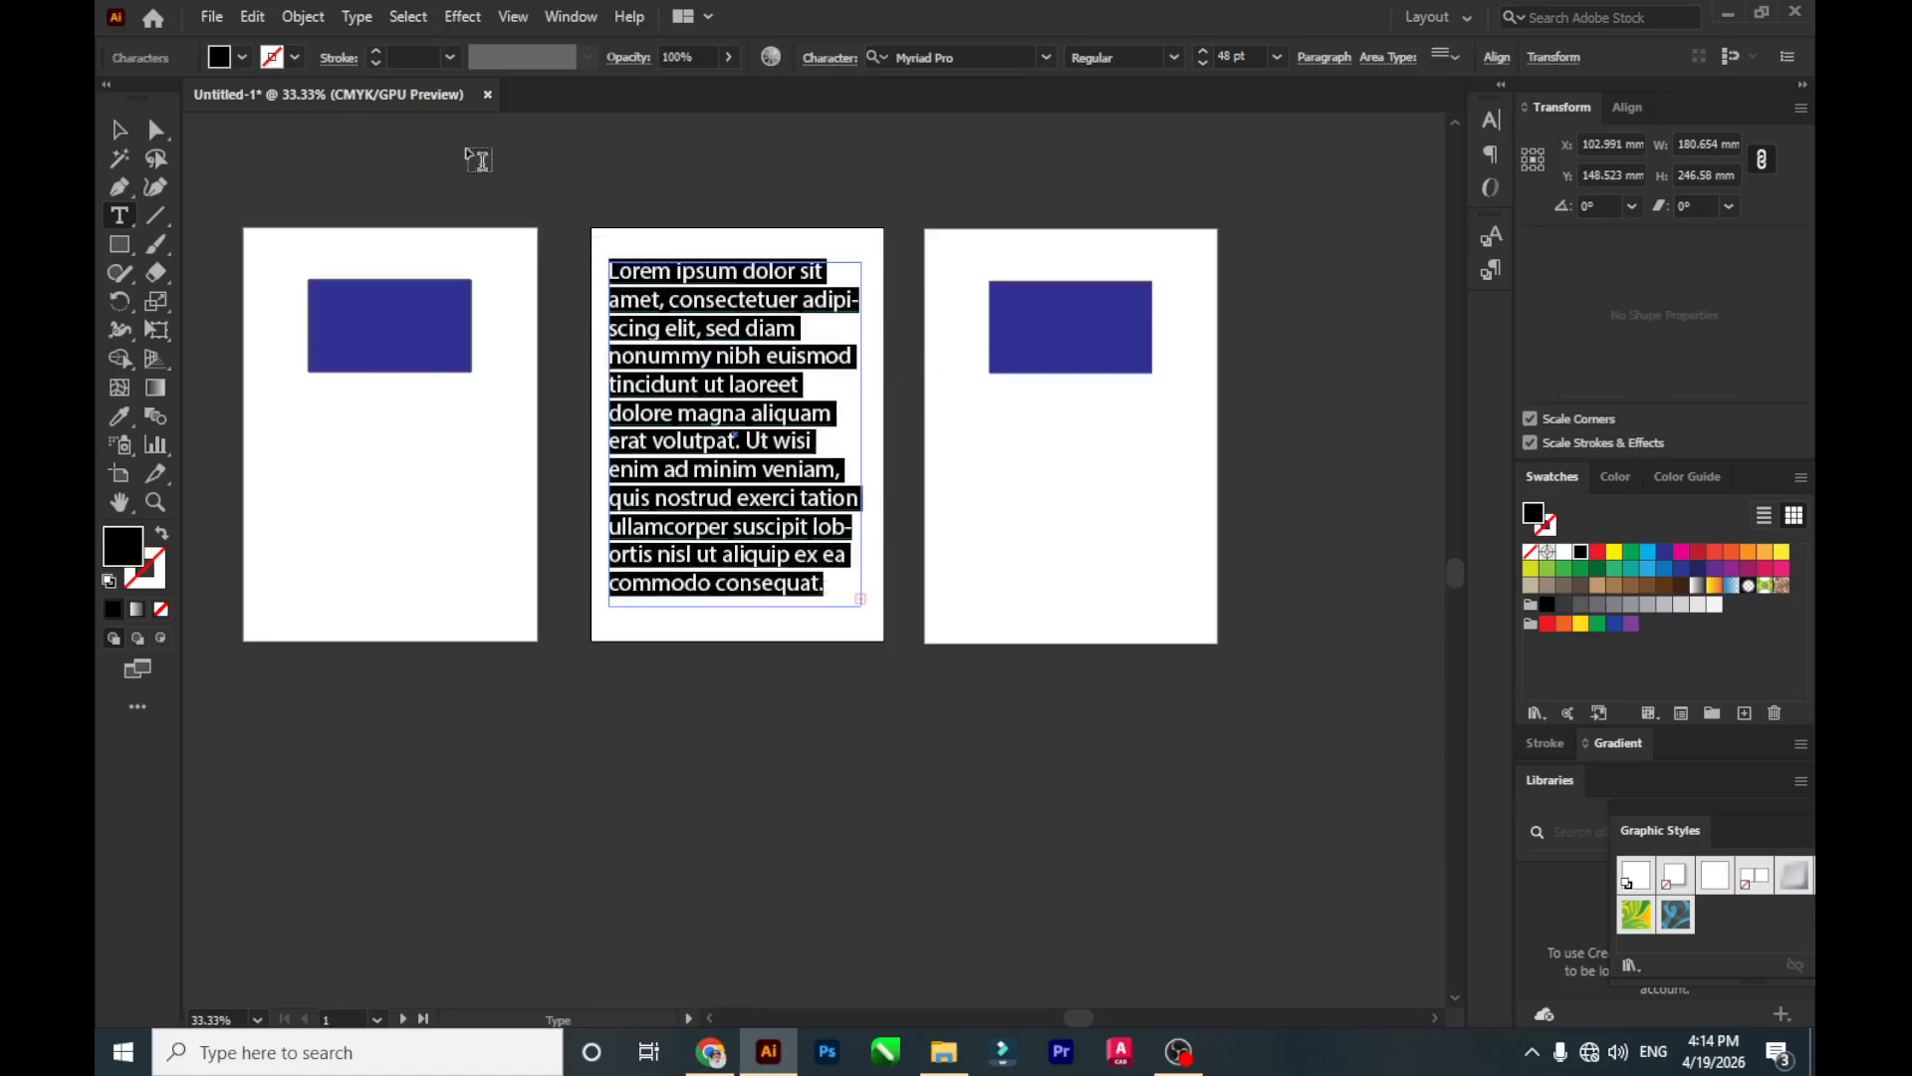
left_click(246, 20)
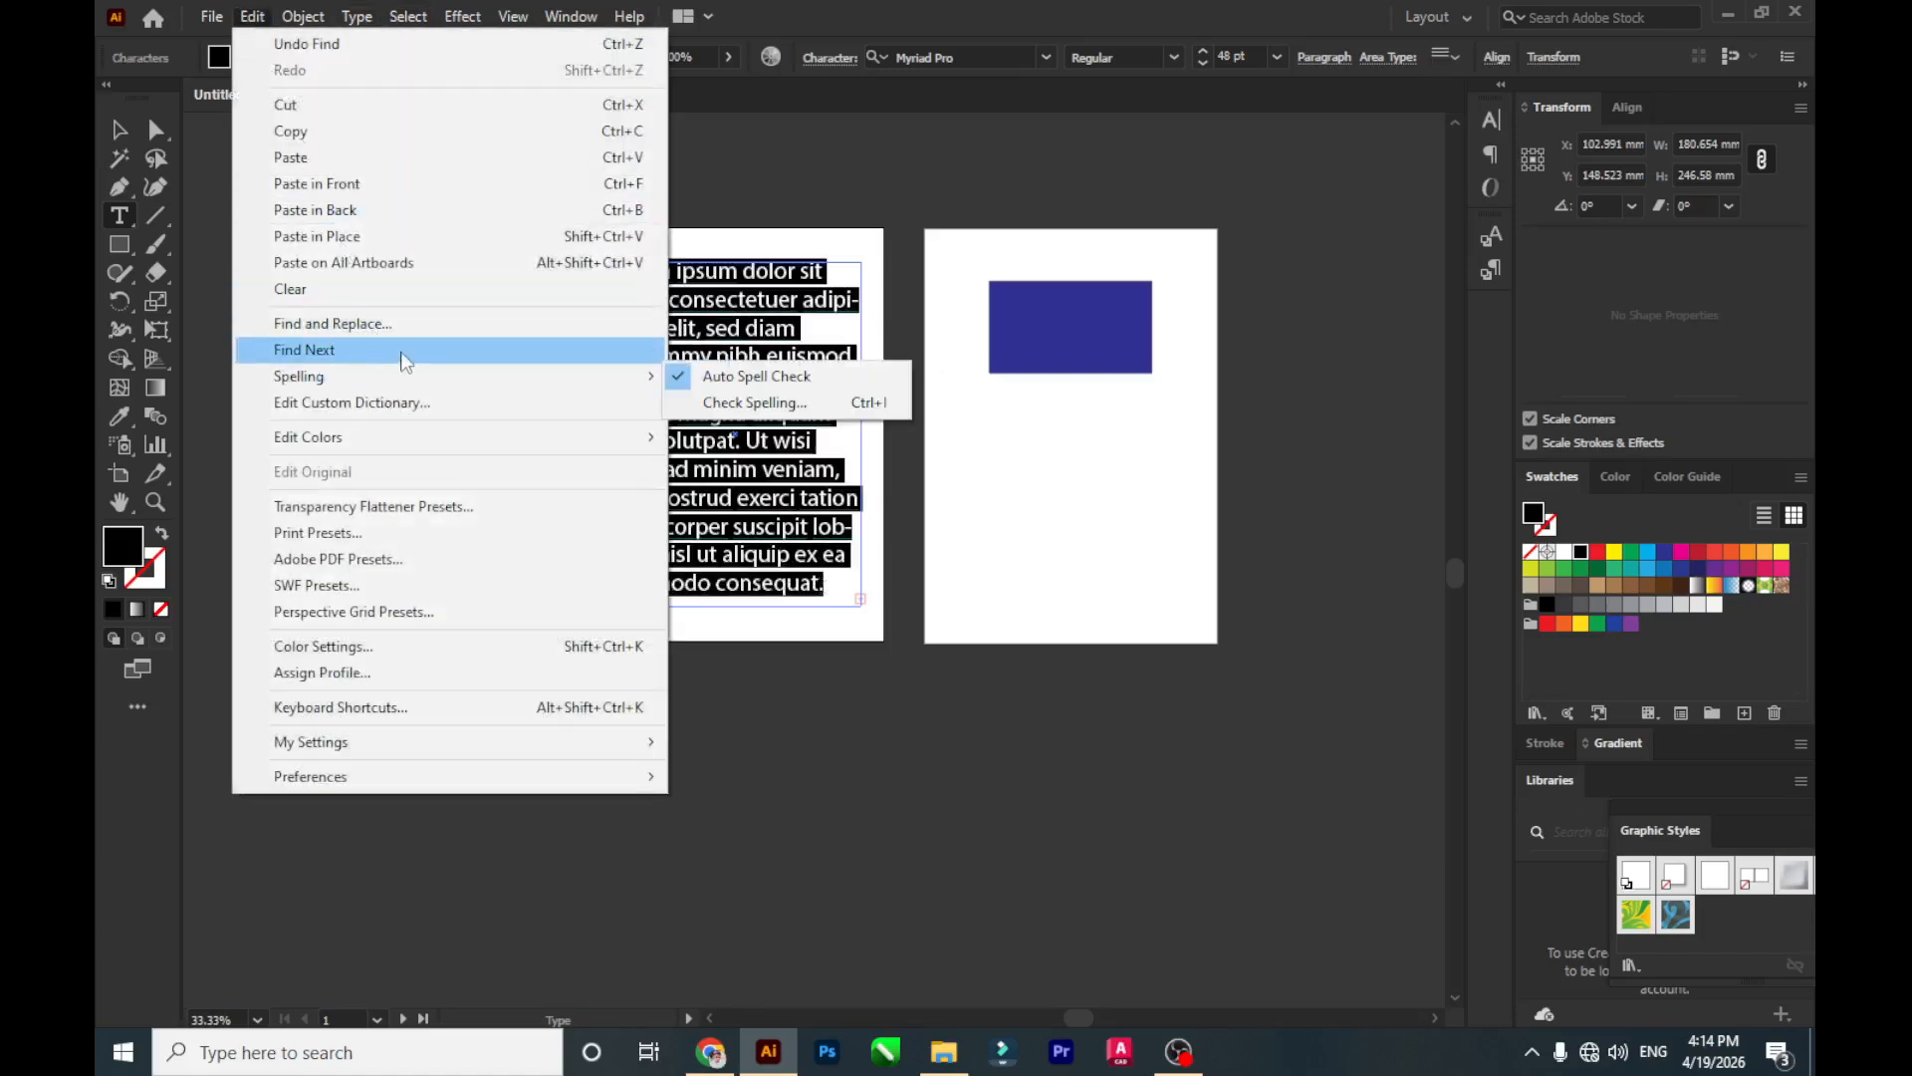
left_click(406, 353)
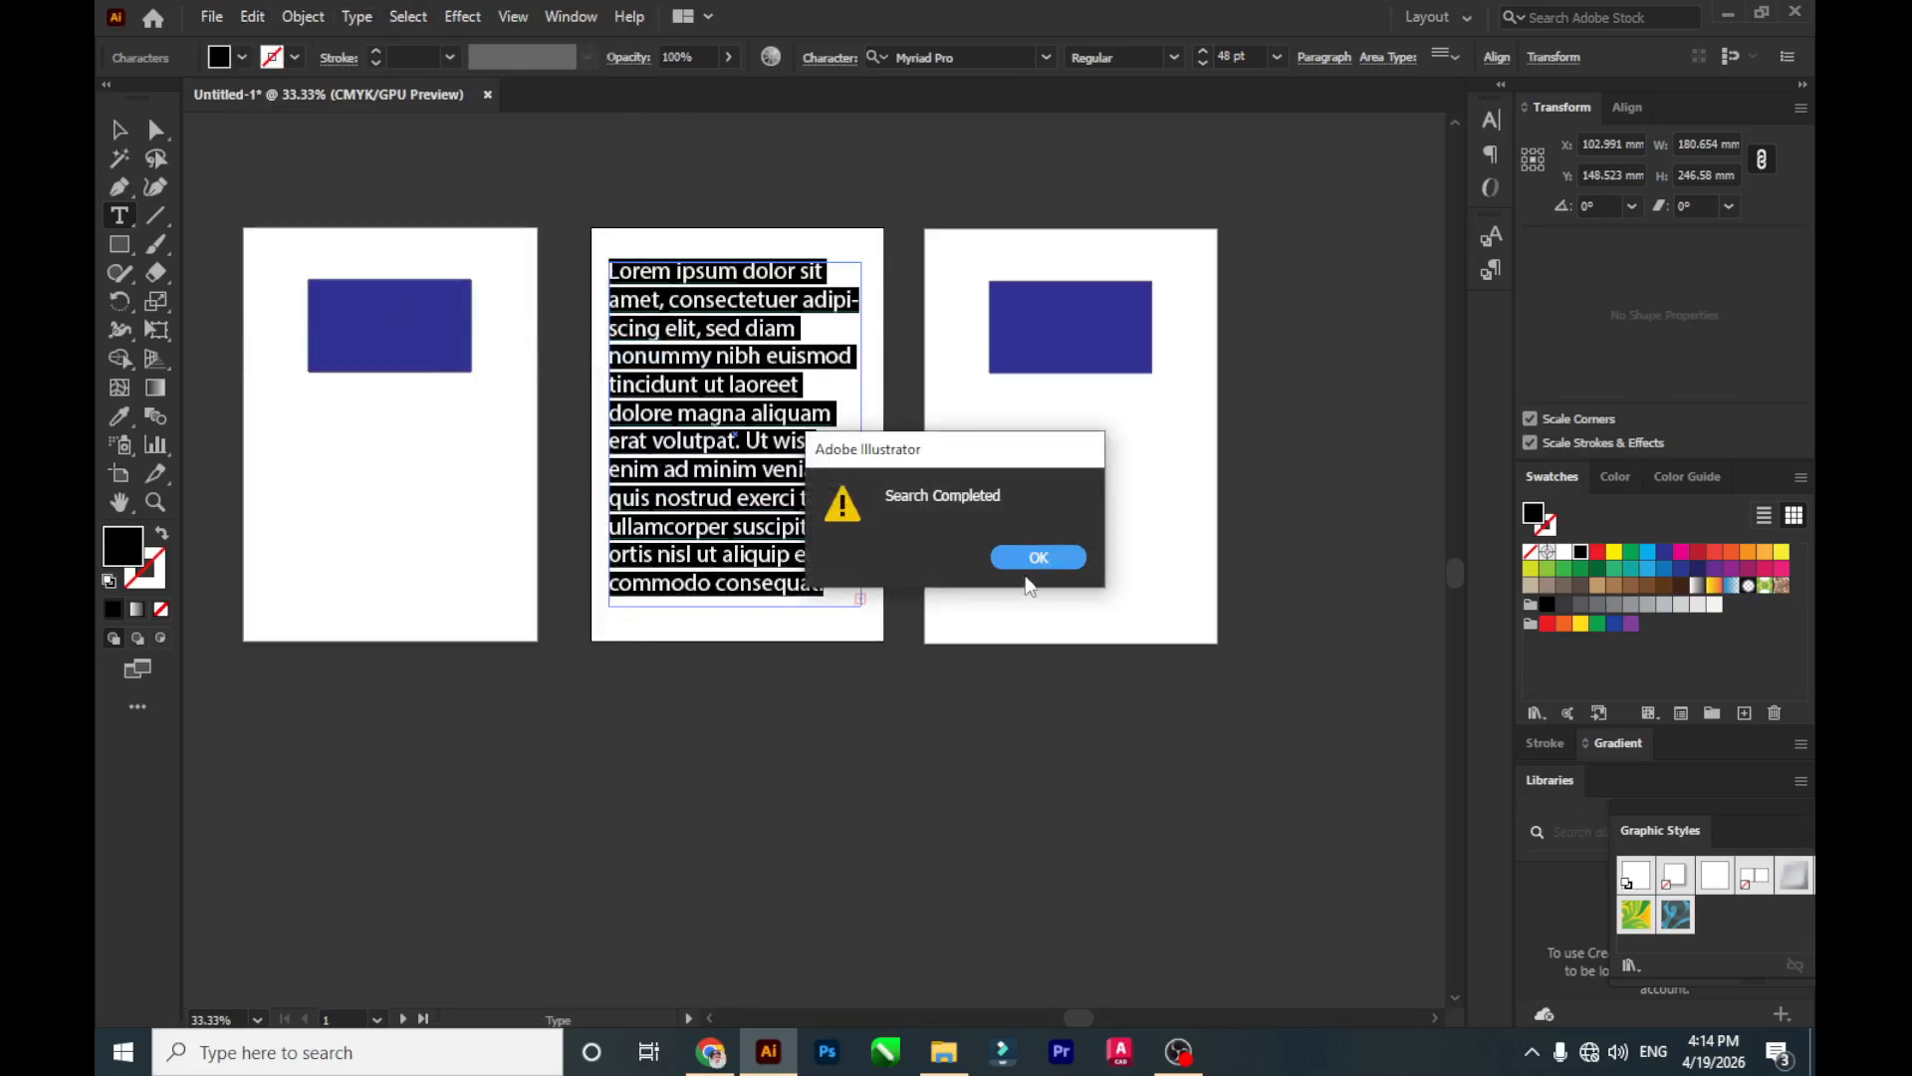
left_click(1034, 557)
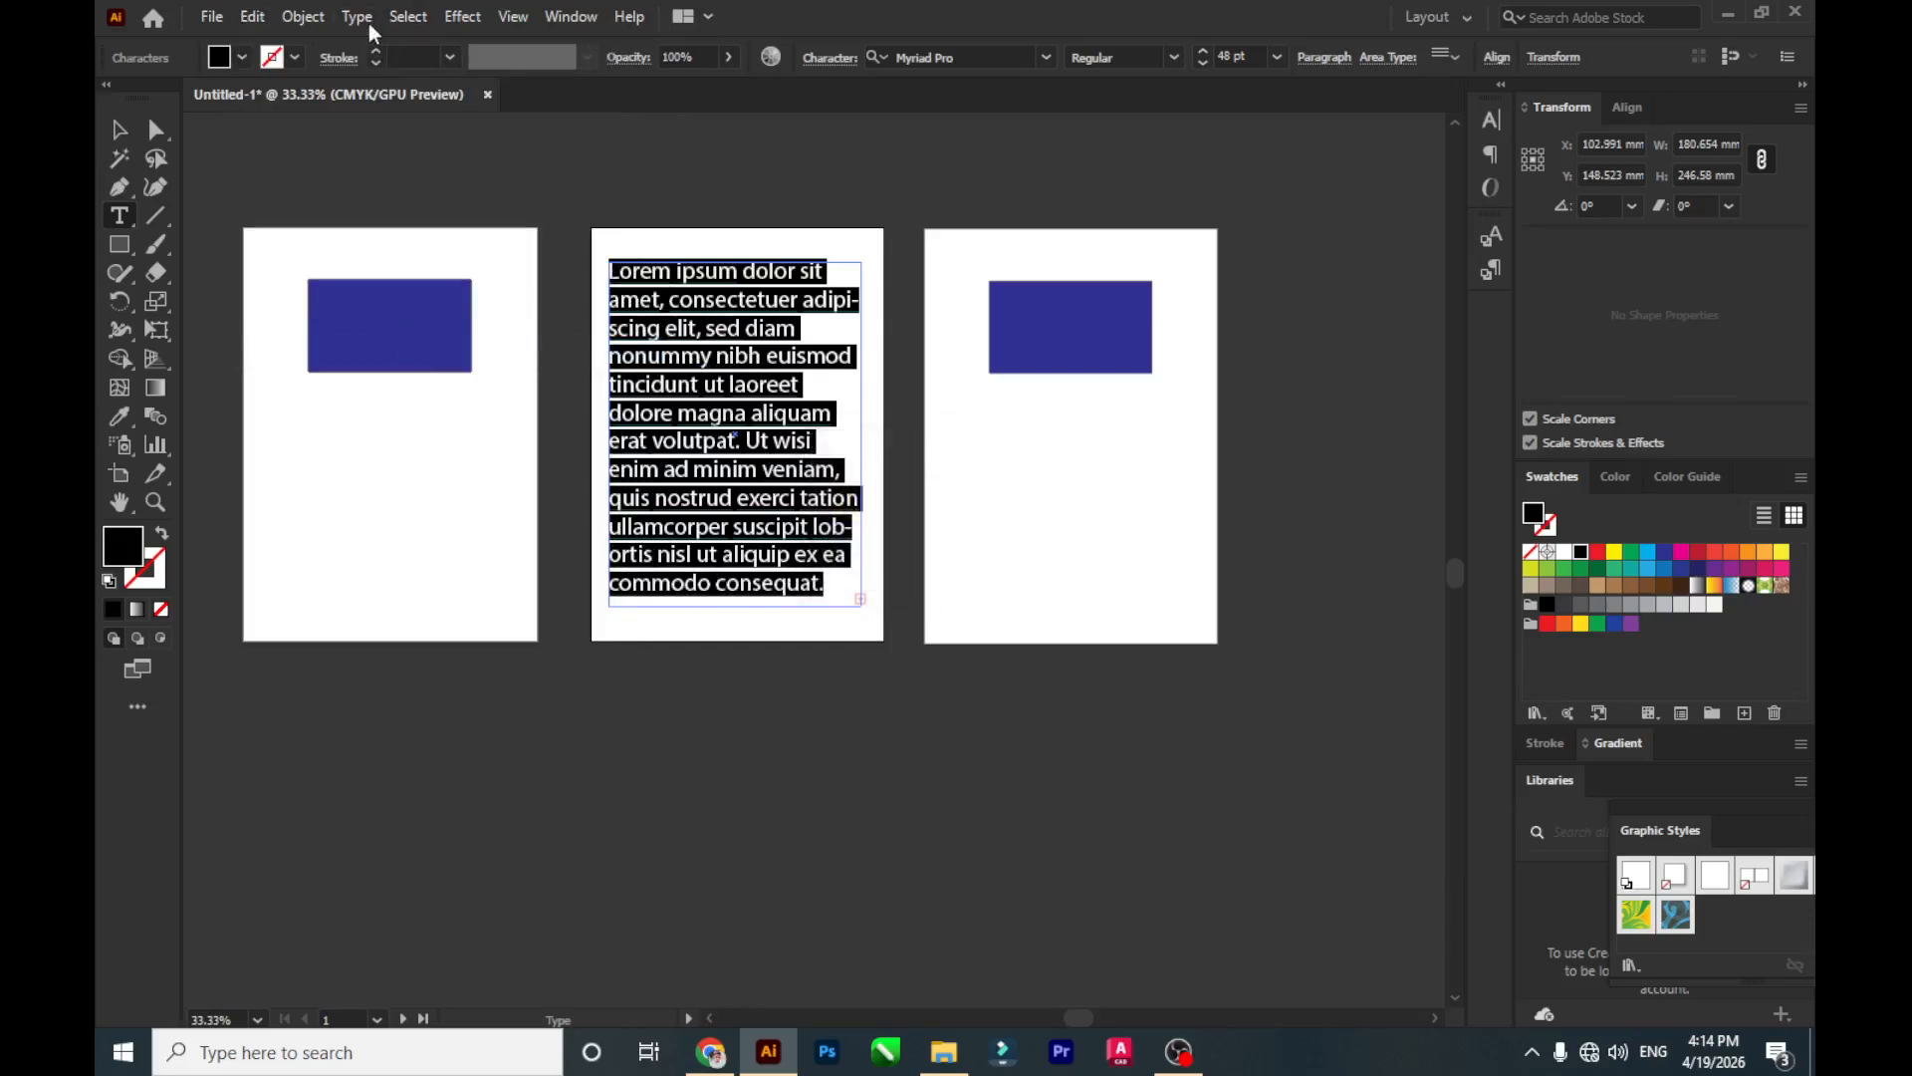
Run Check Spelling on the selected placeholder text, preview the suggestions "Lo-rem" and "Lo rem" for "Lorem", and close the dialog without changing the word.
left_click(255, 19)
mouse_move(481, 376)
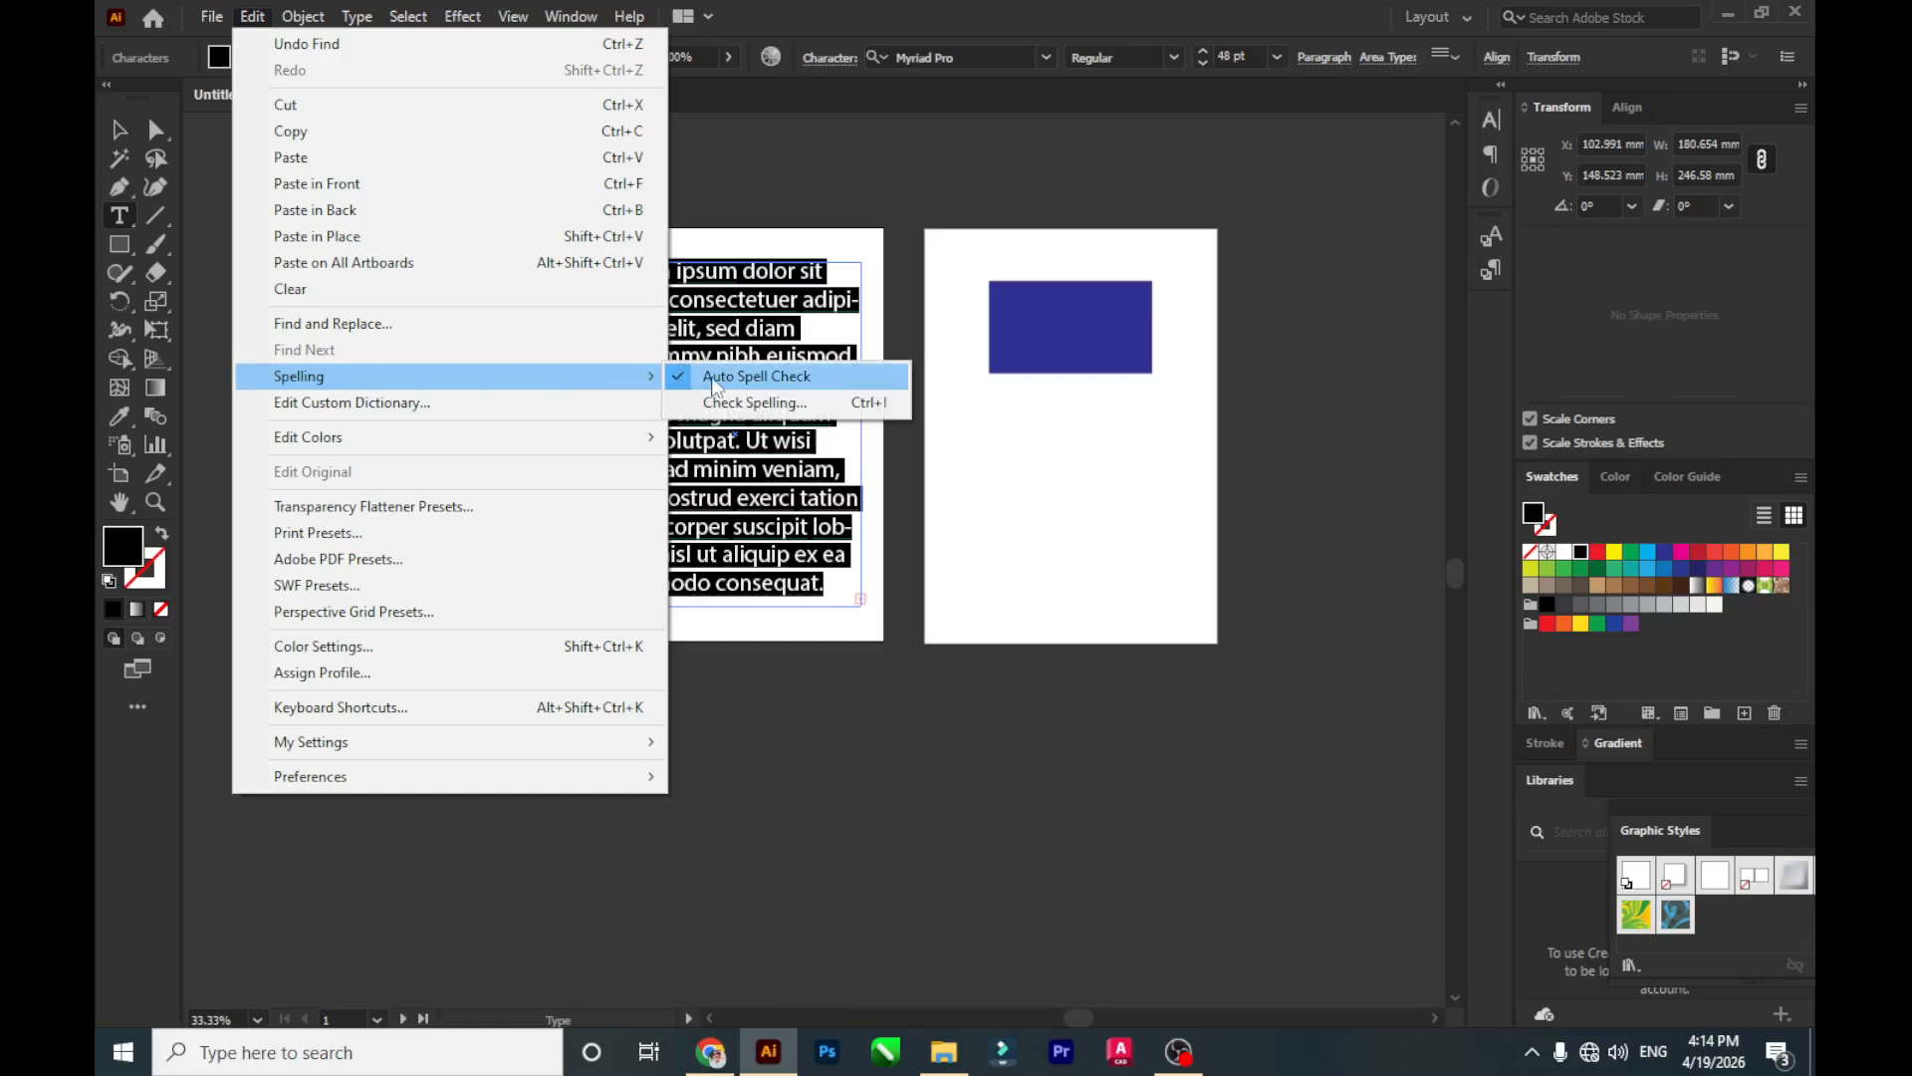
left_click(753, 400)
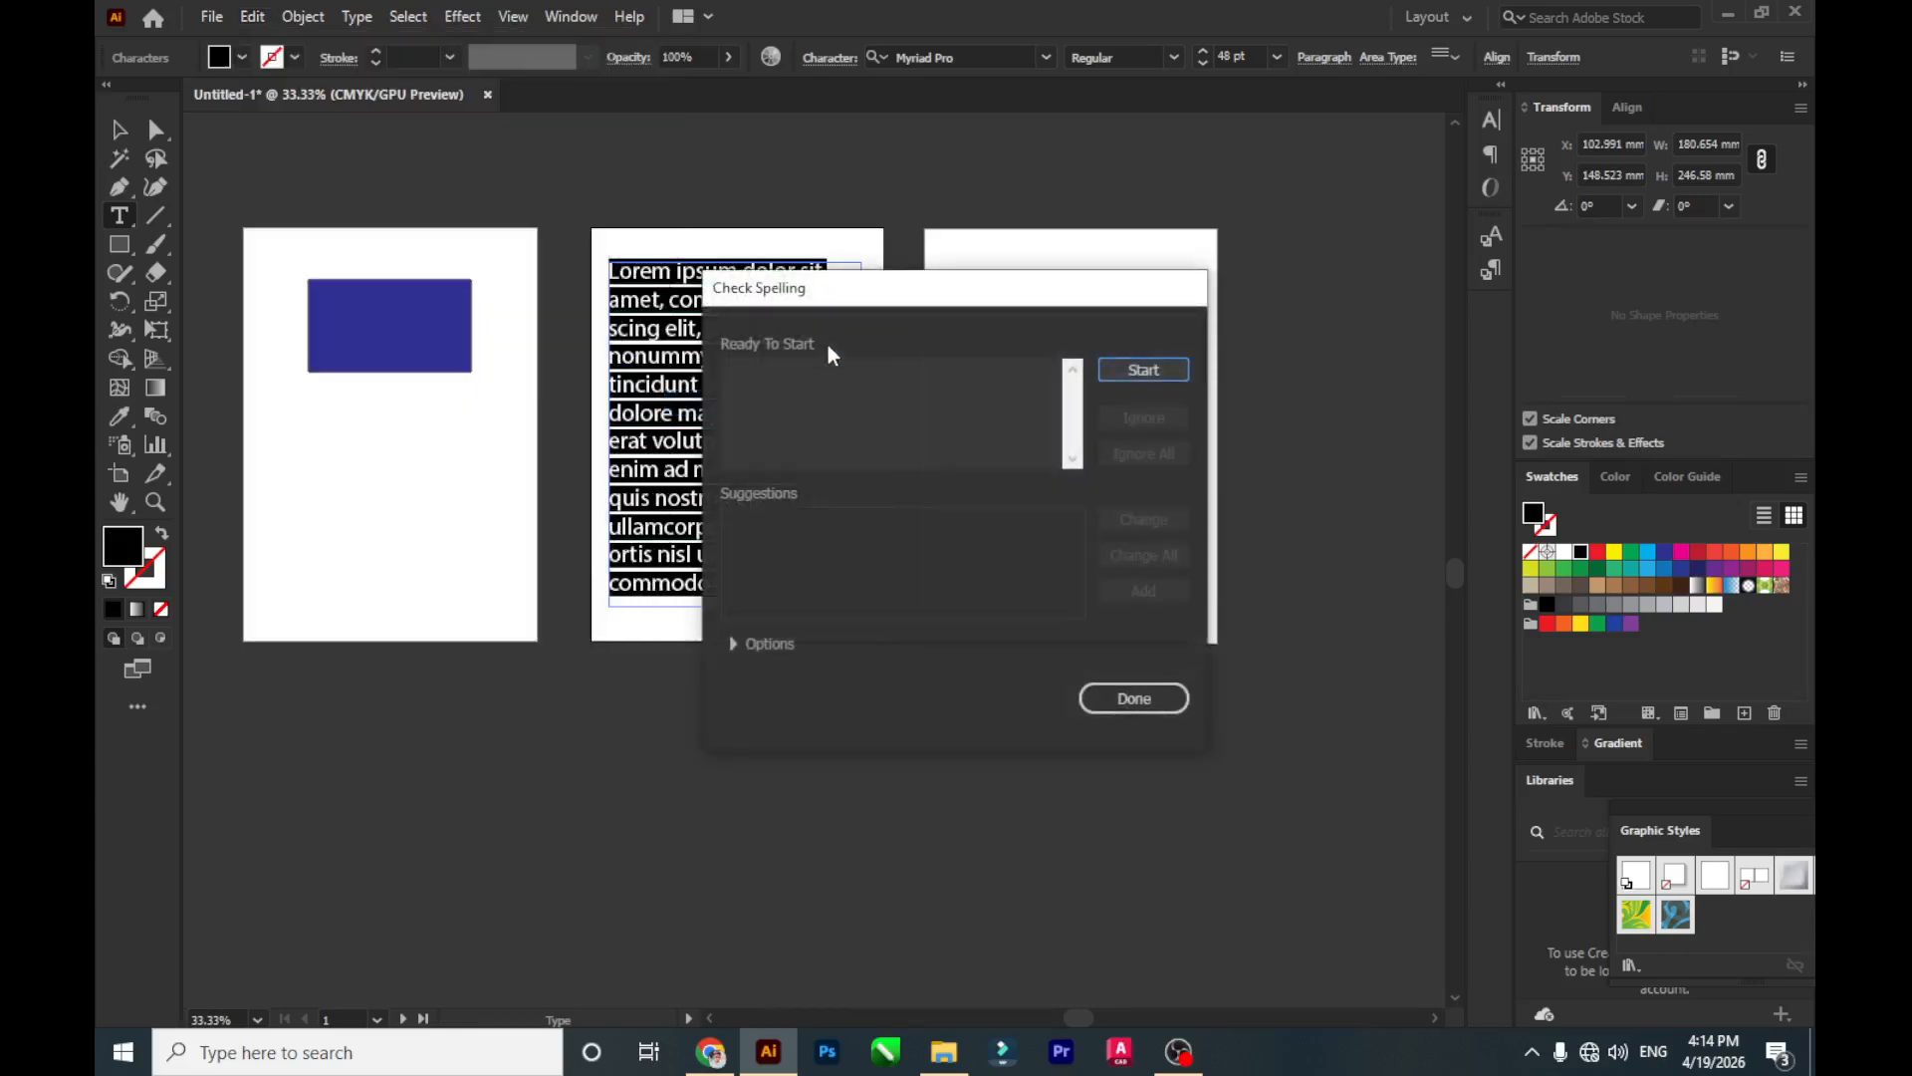
left_click_drag(835, 294, 1010, 255)
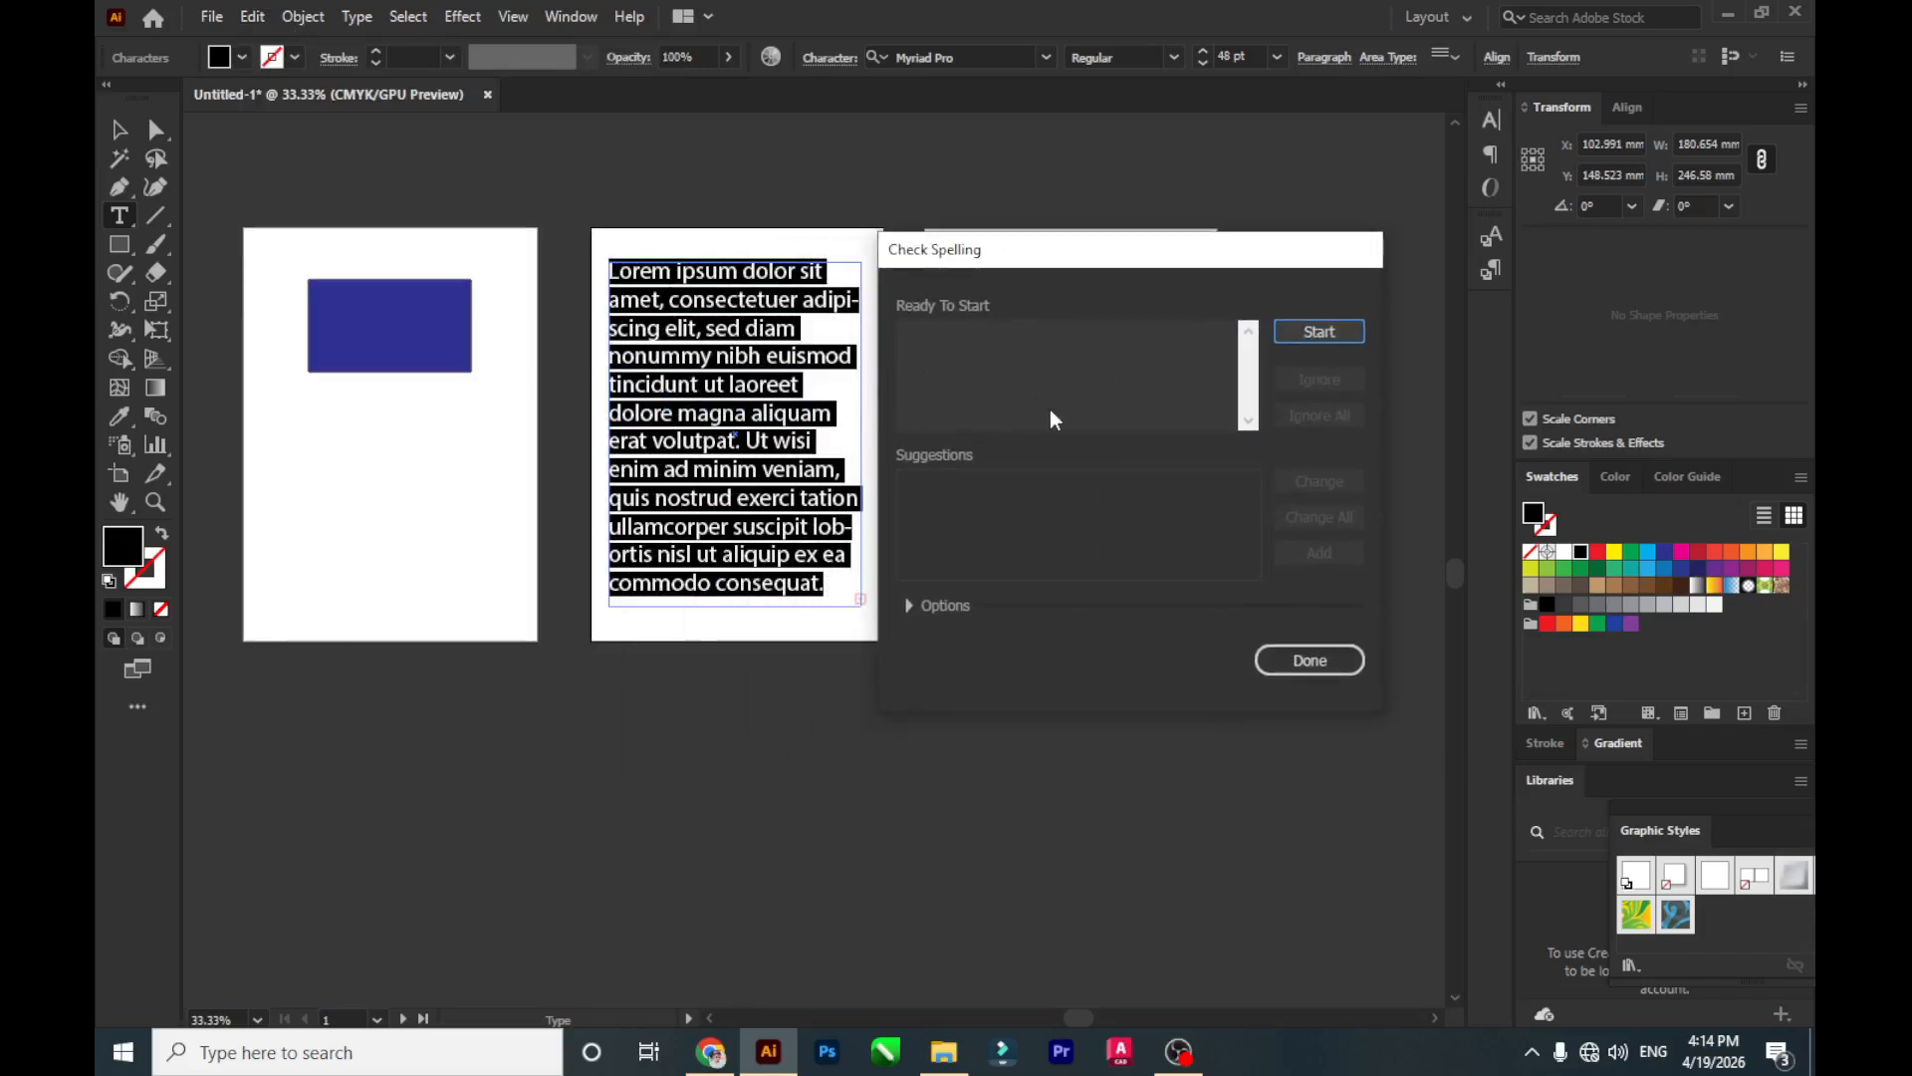
left_click(1304, 331)
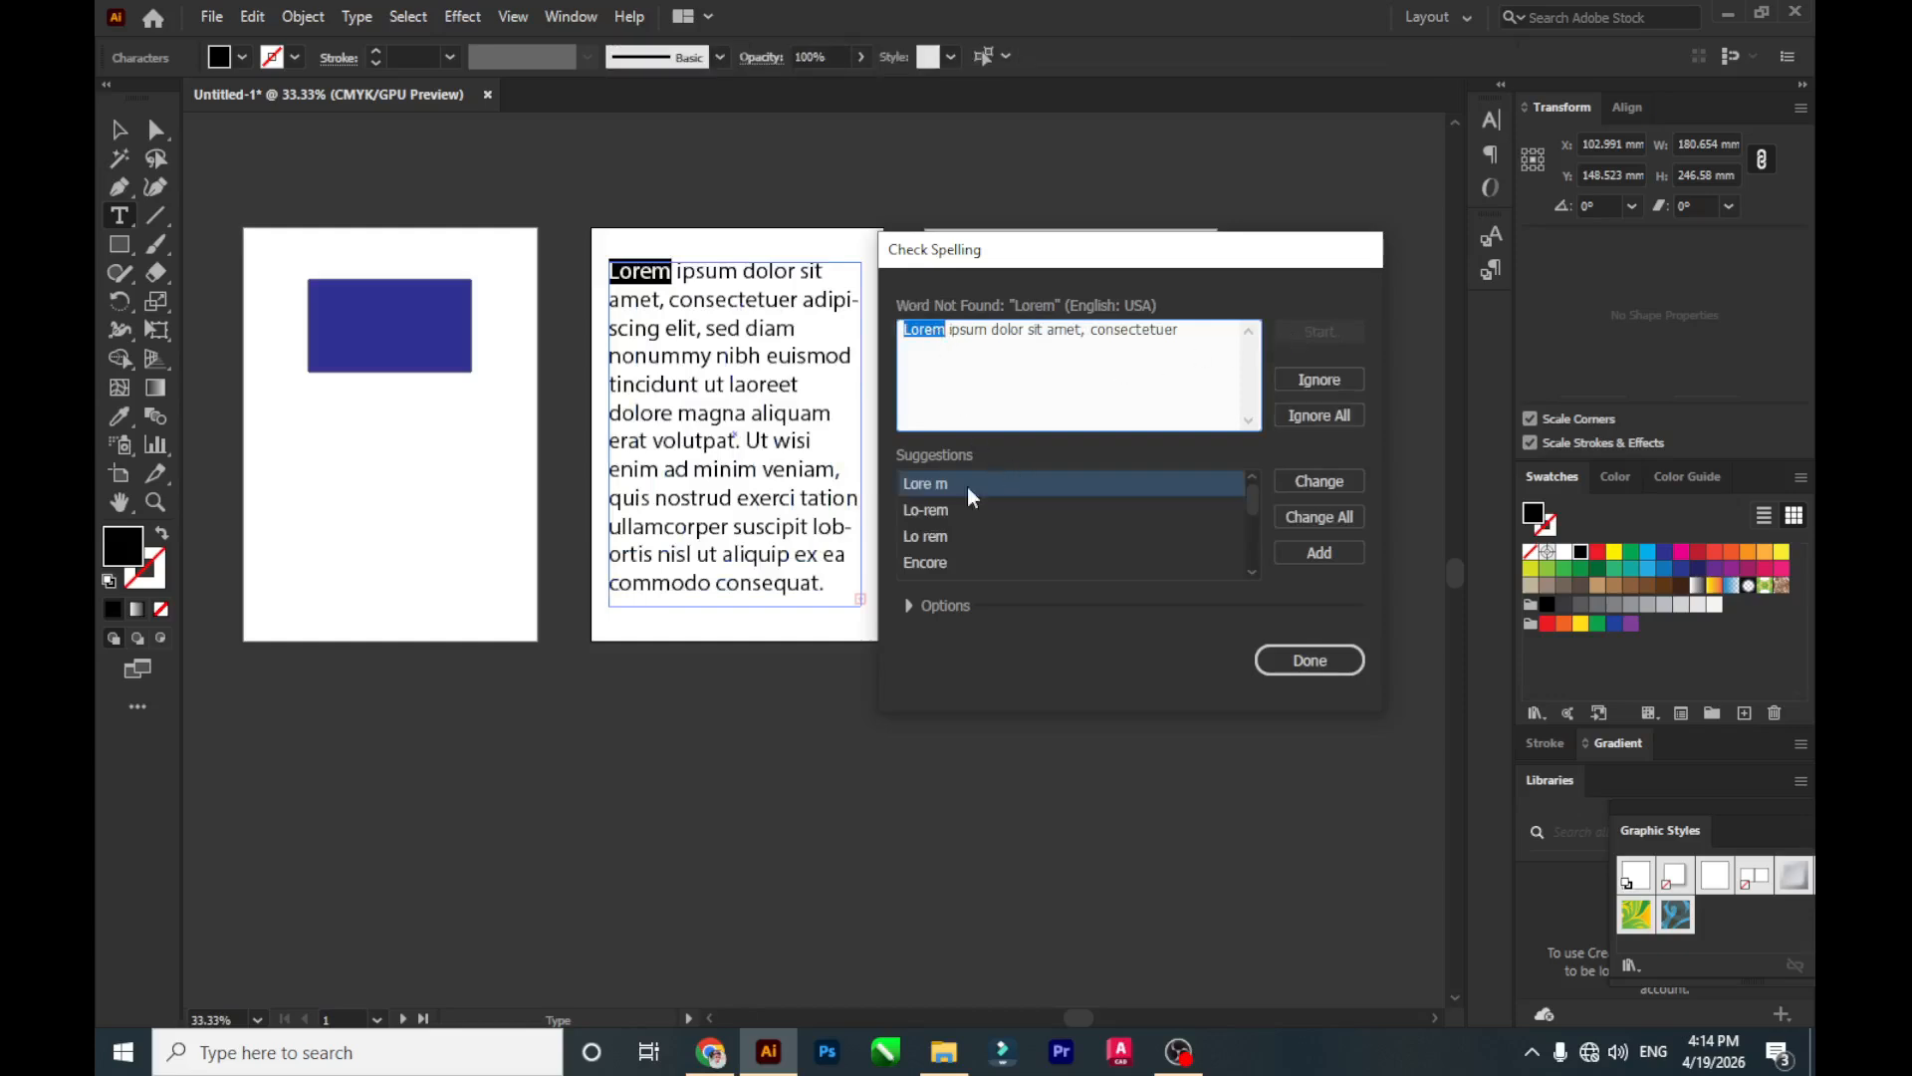
left_click(941, 510)
left_click(960, 536)
left_click(1297, 662)
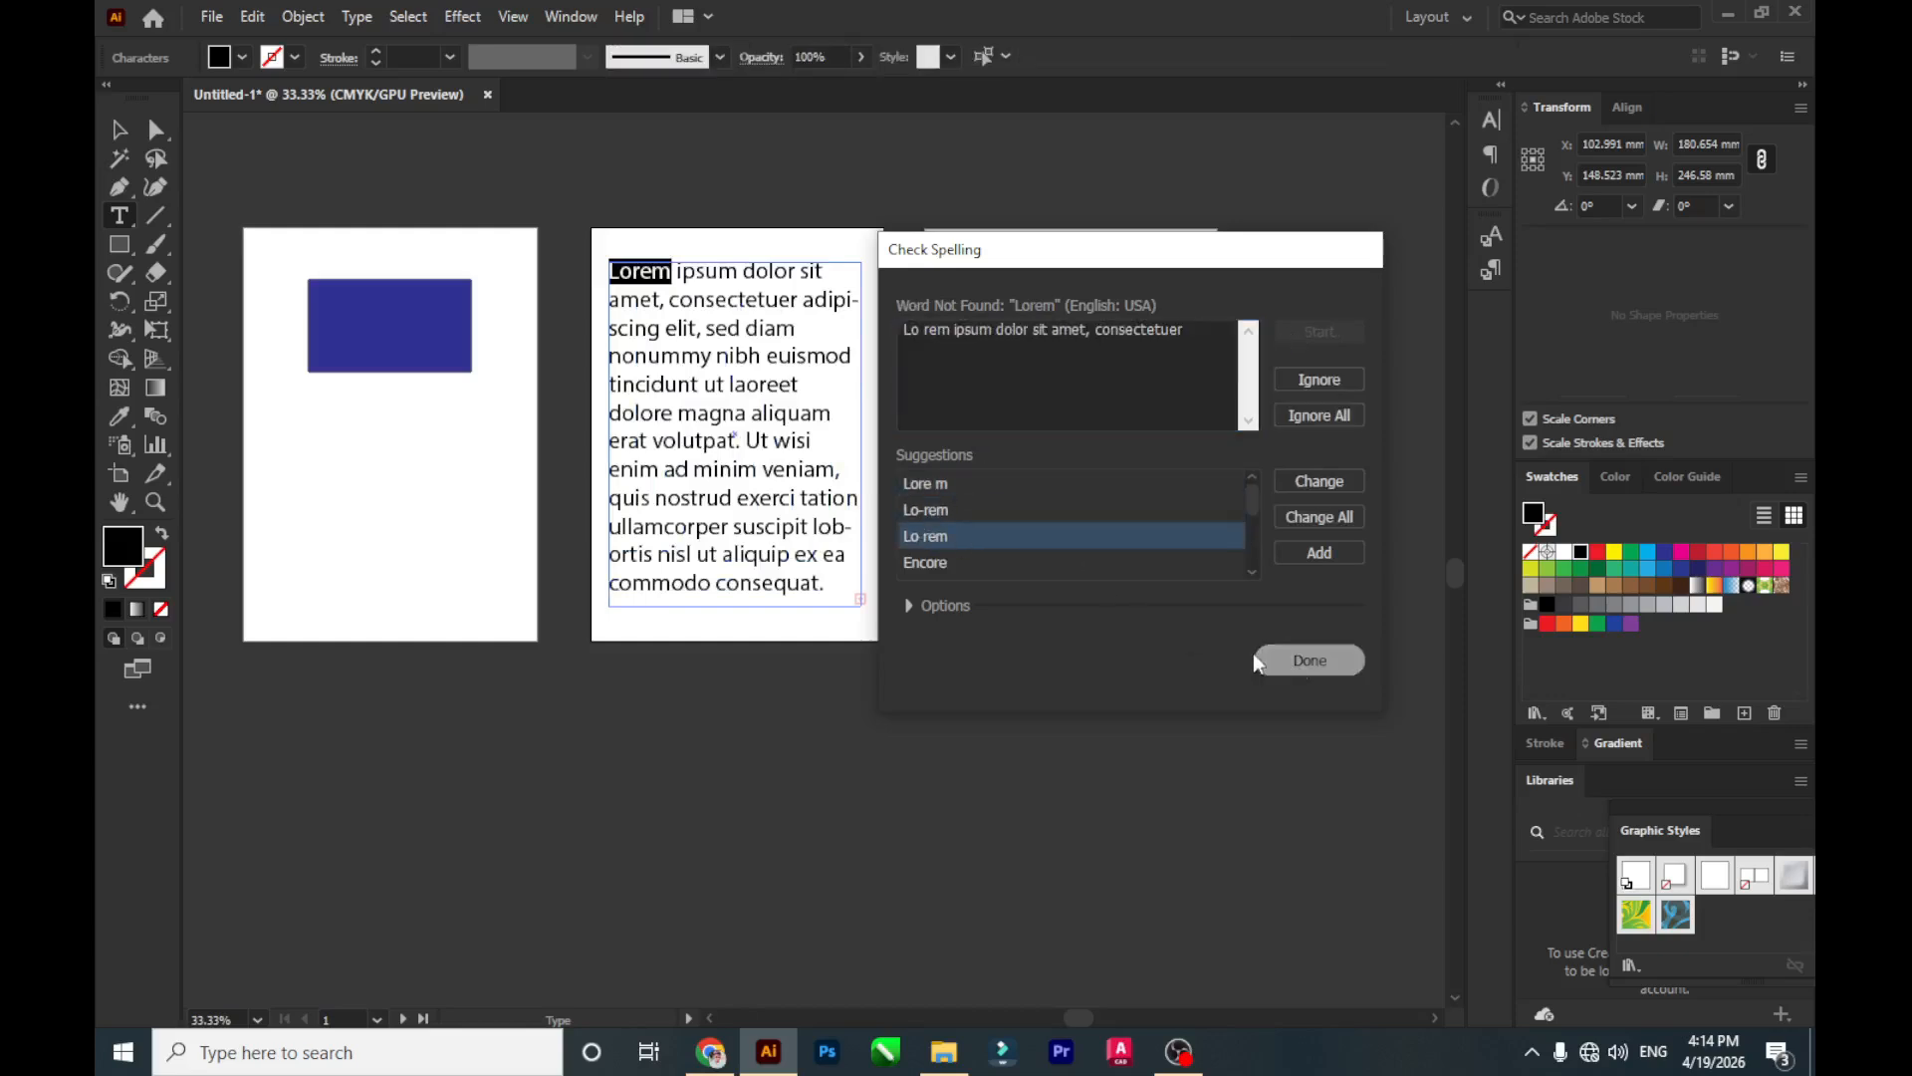
View the Edit Custom Dictionary dialog and close it without adding an entry.
left_click(252, 18)
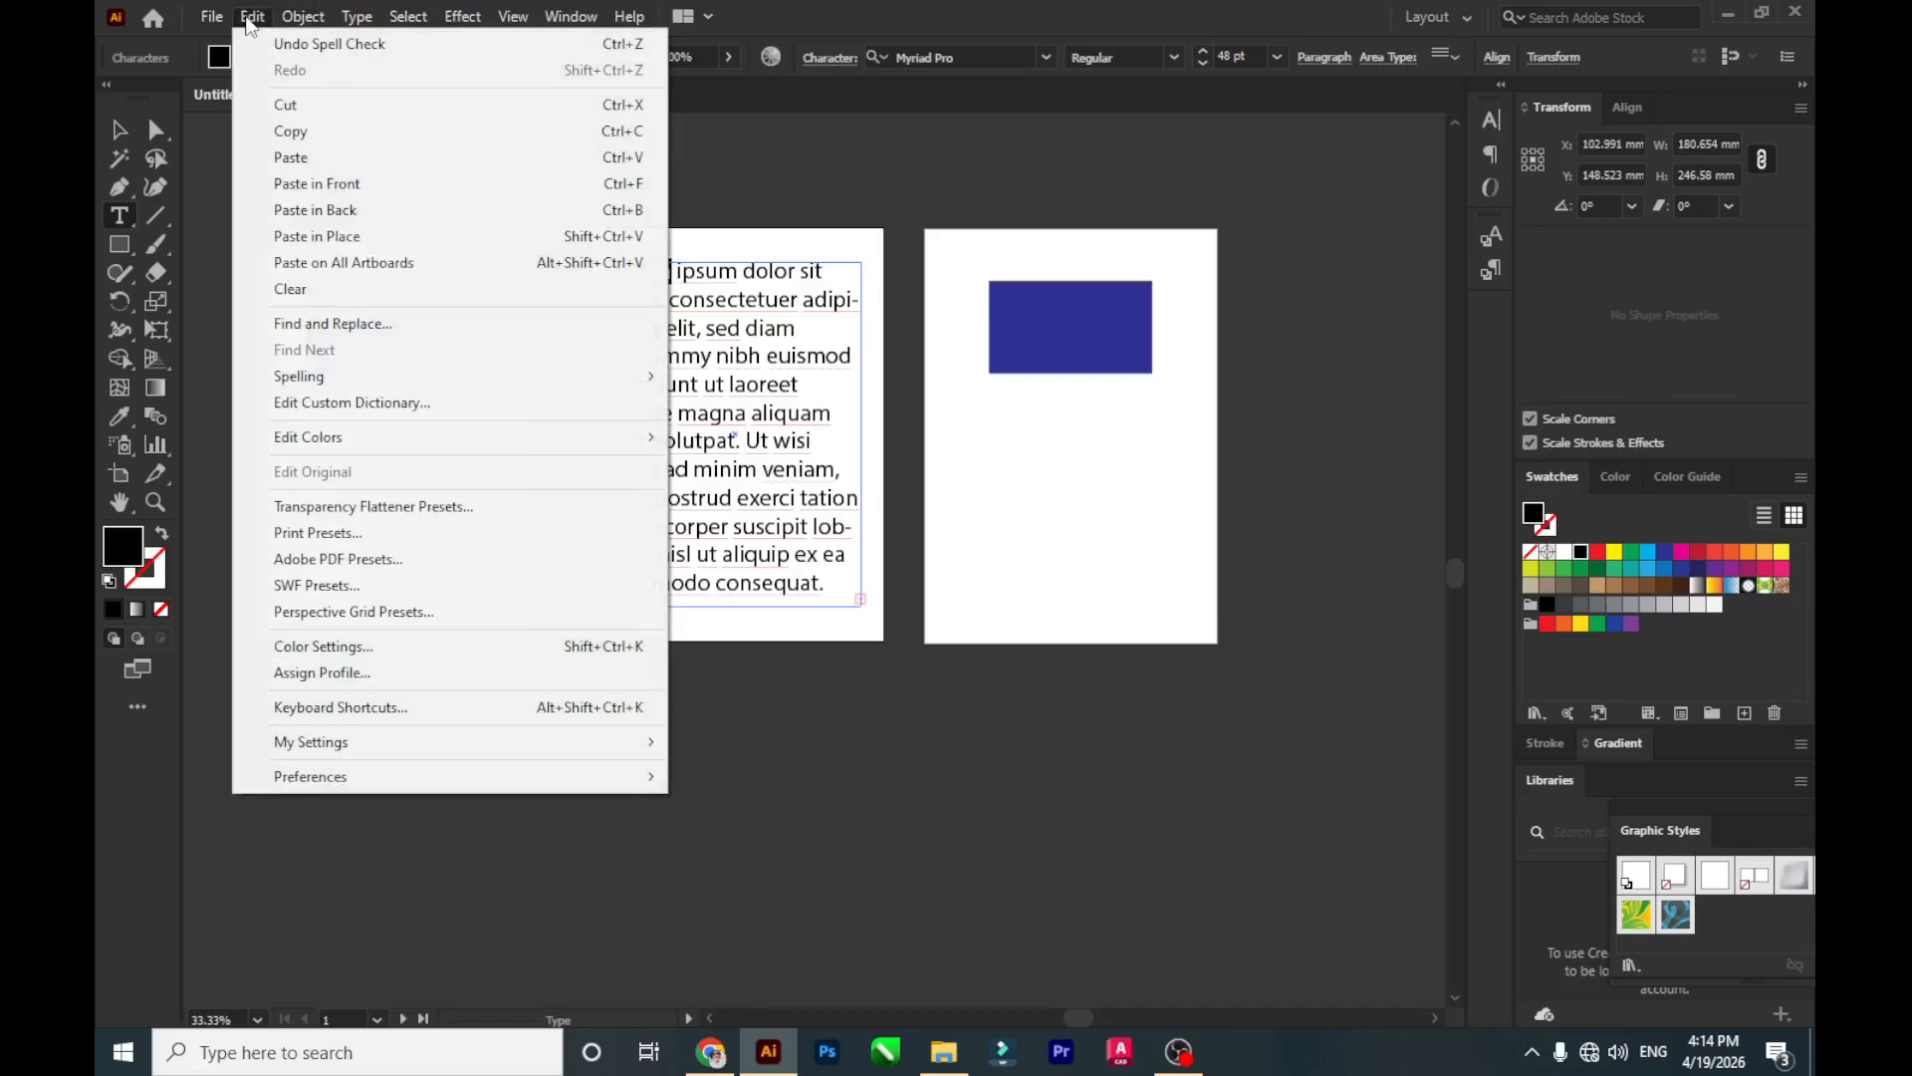
left_click(417, 405)
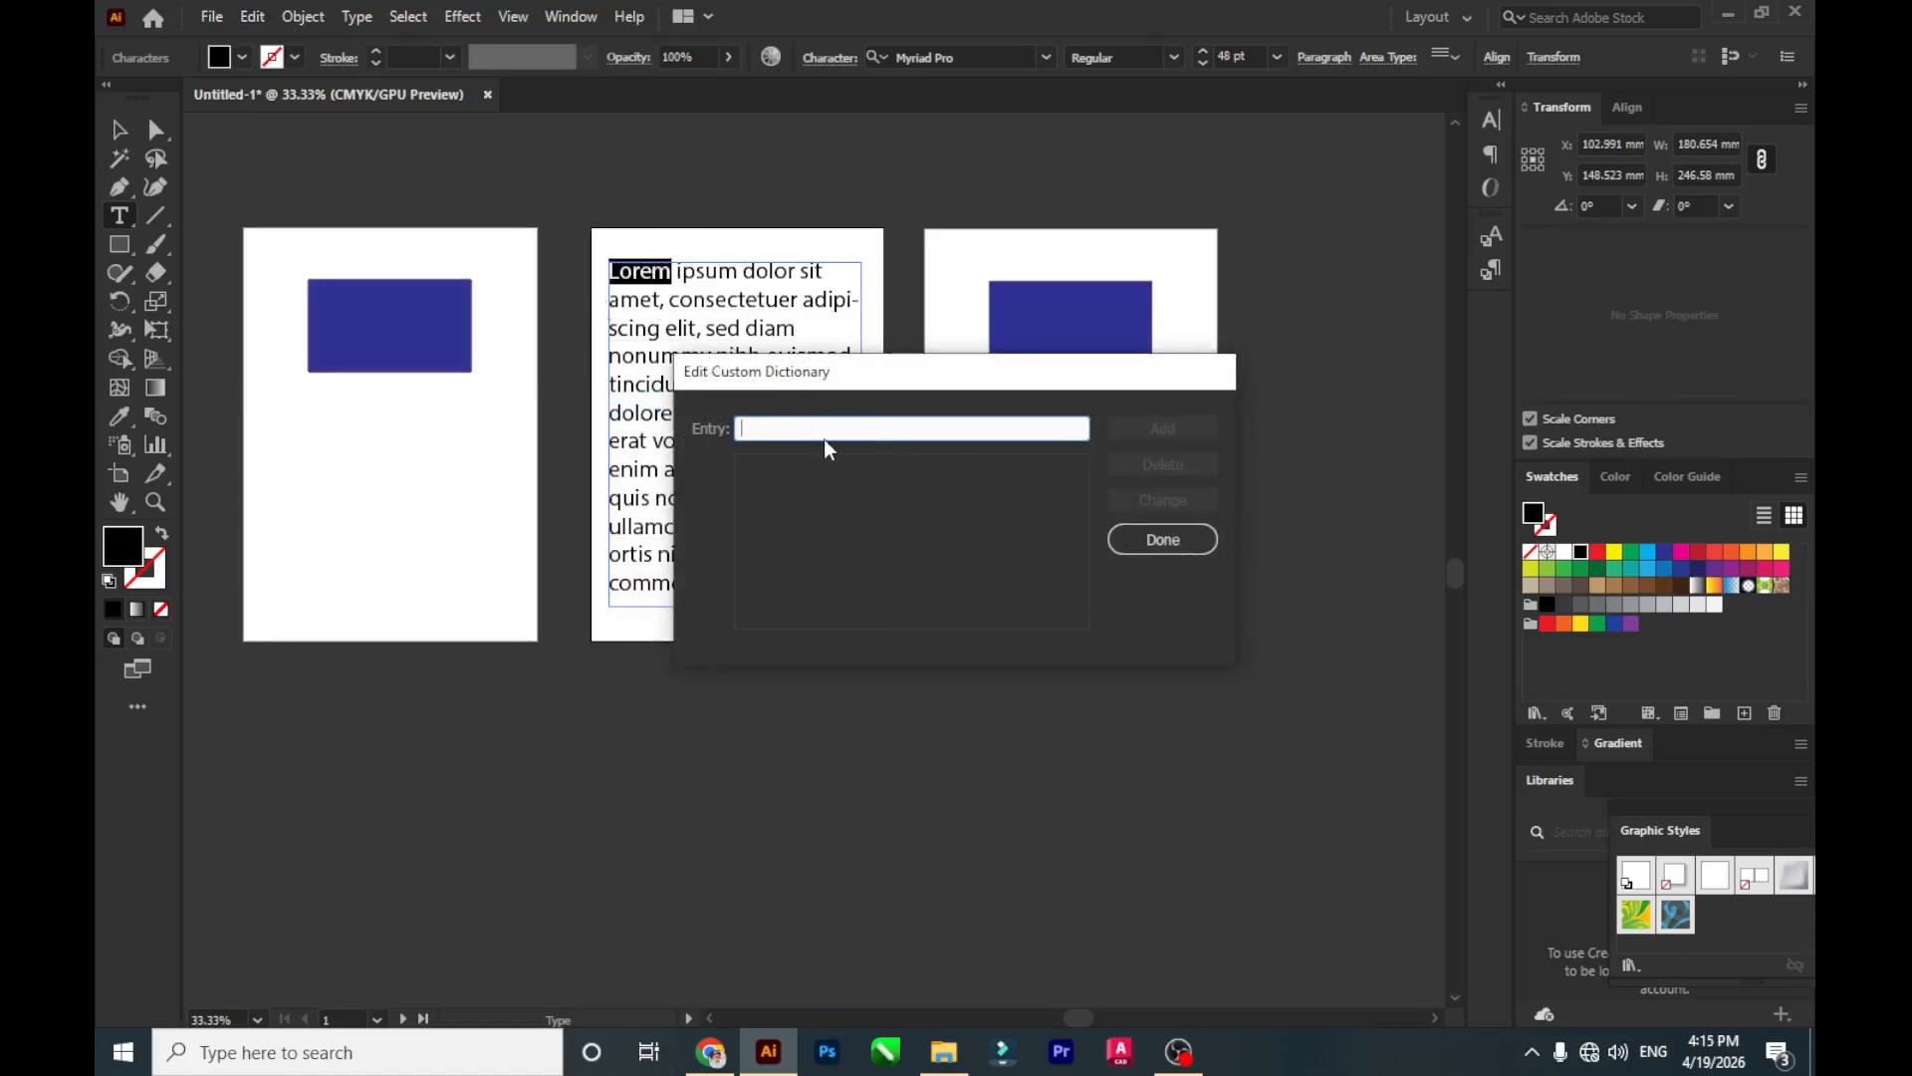
left_click(1135, 543)
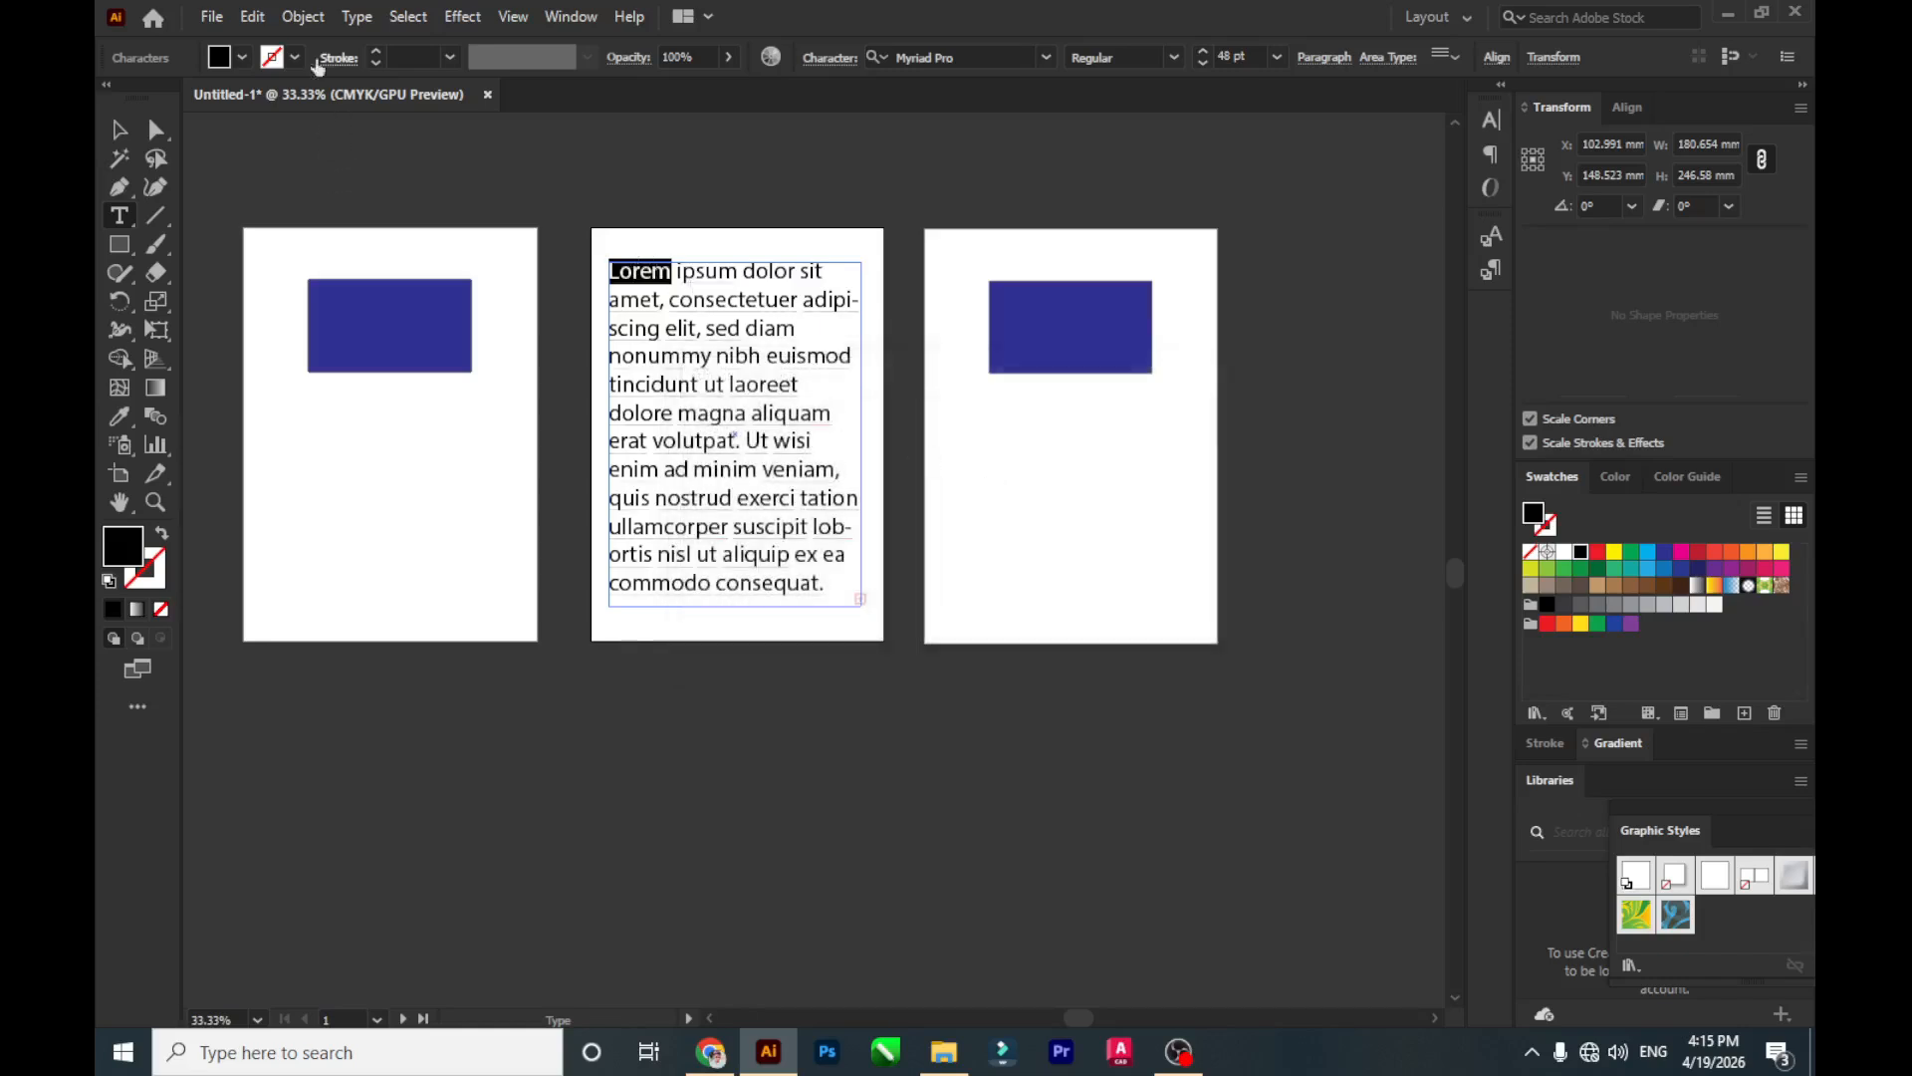
Recolor the rectangle on the left artboard with the 1 color job preset, the HKS K Process library and the Brights color group.
left_click(251, 17)
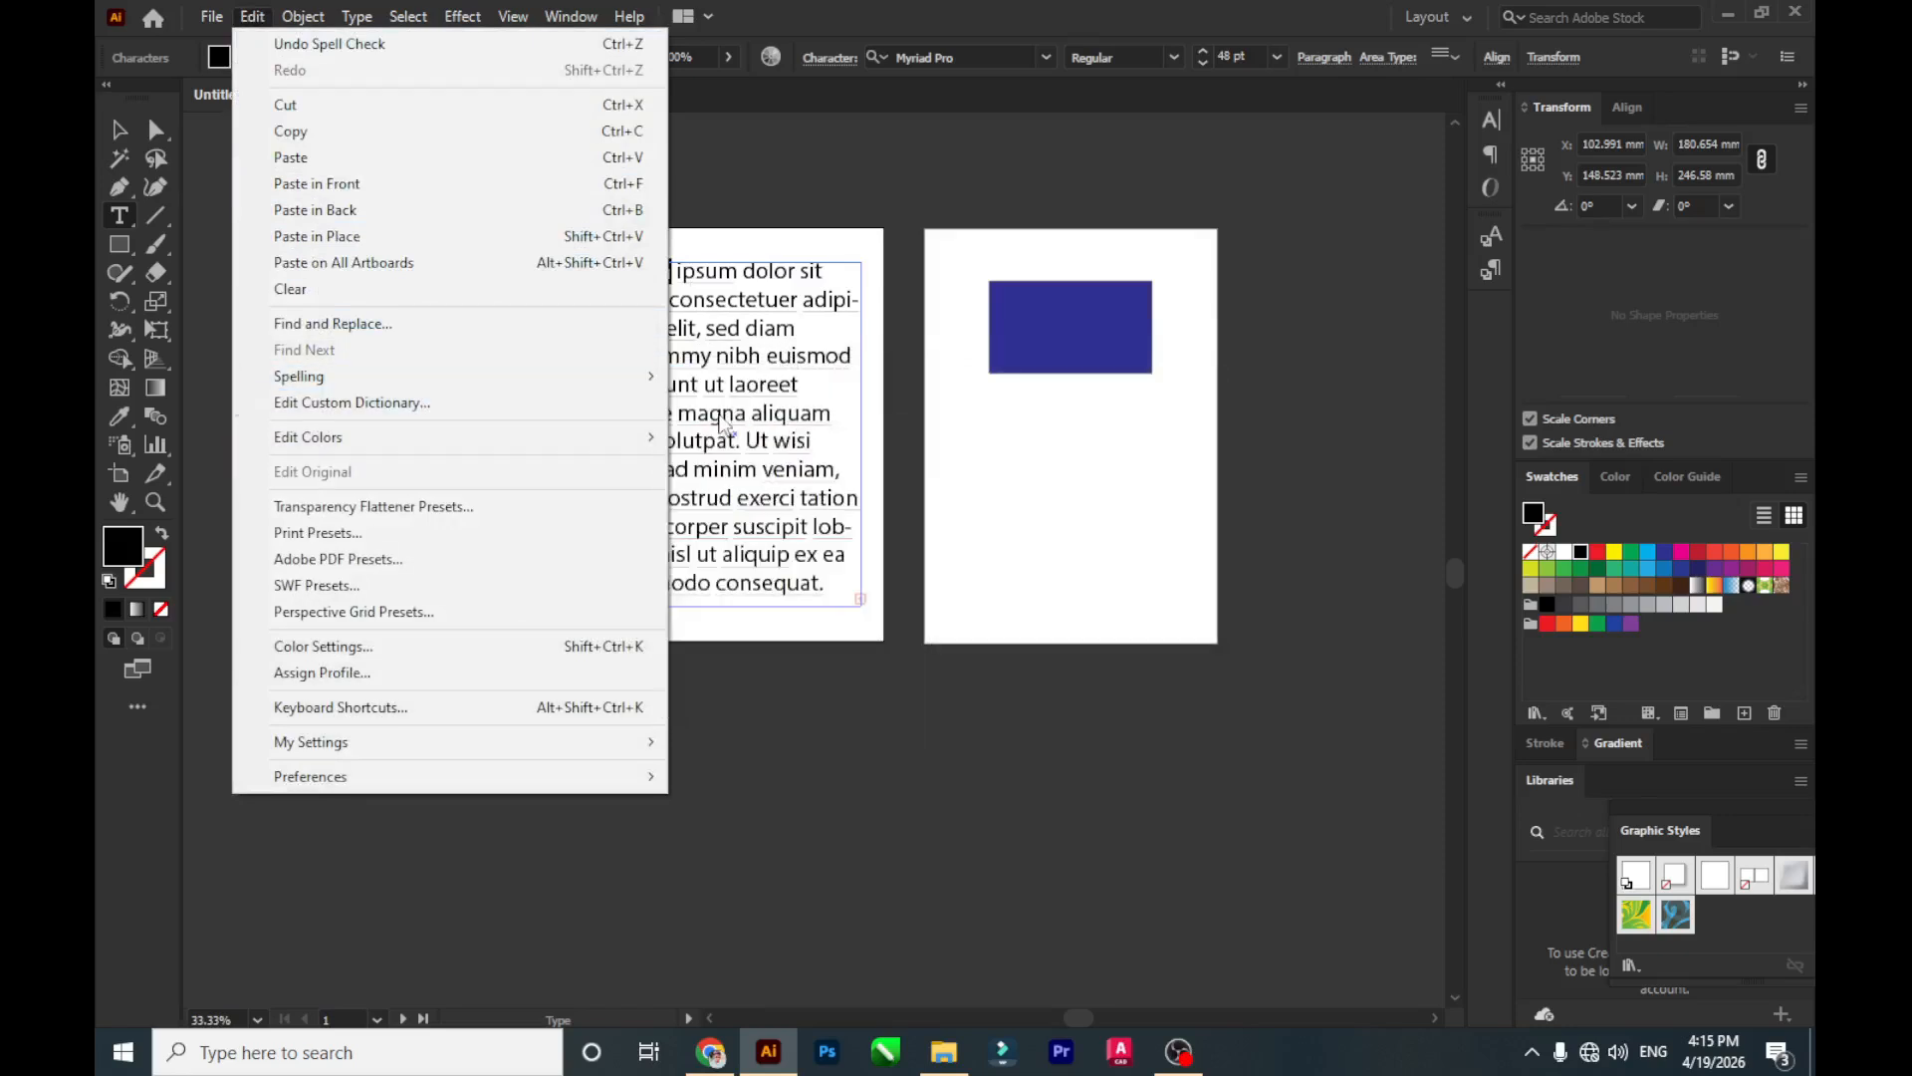
left_click(1058, 355)
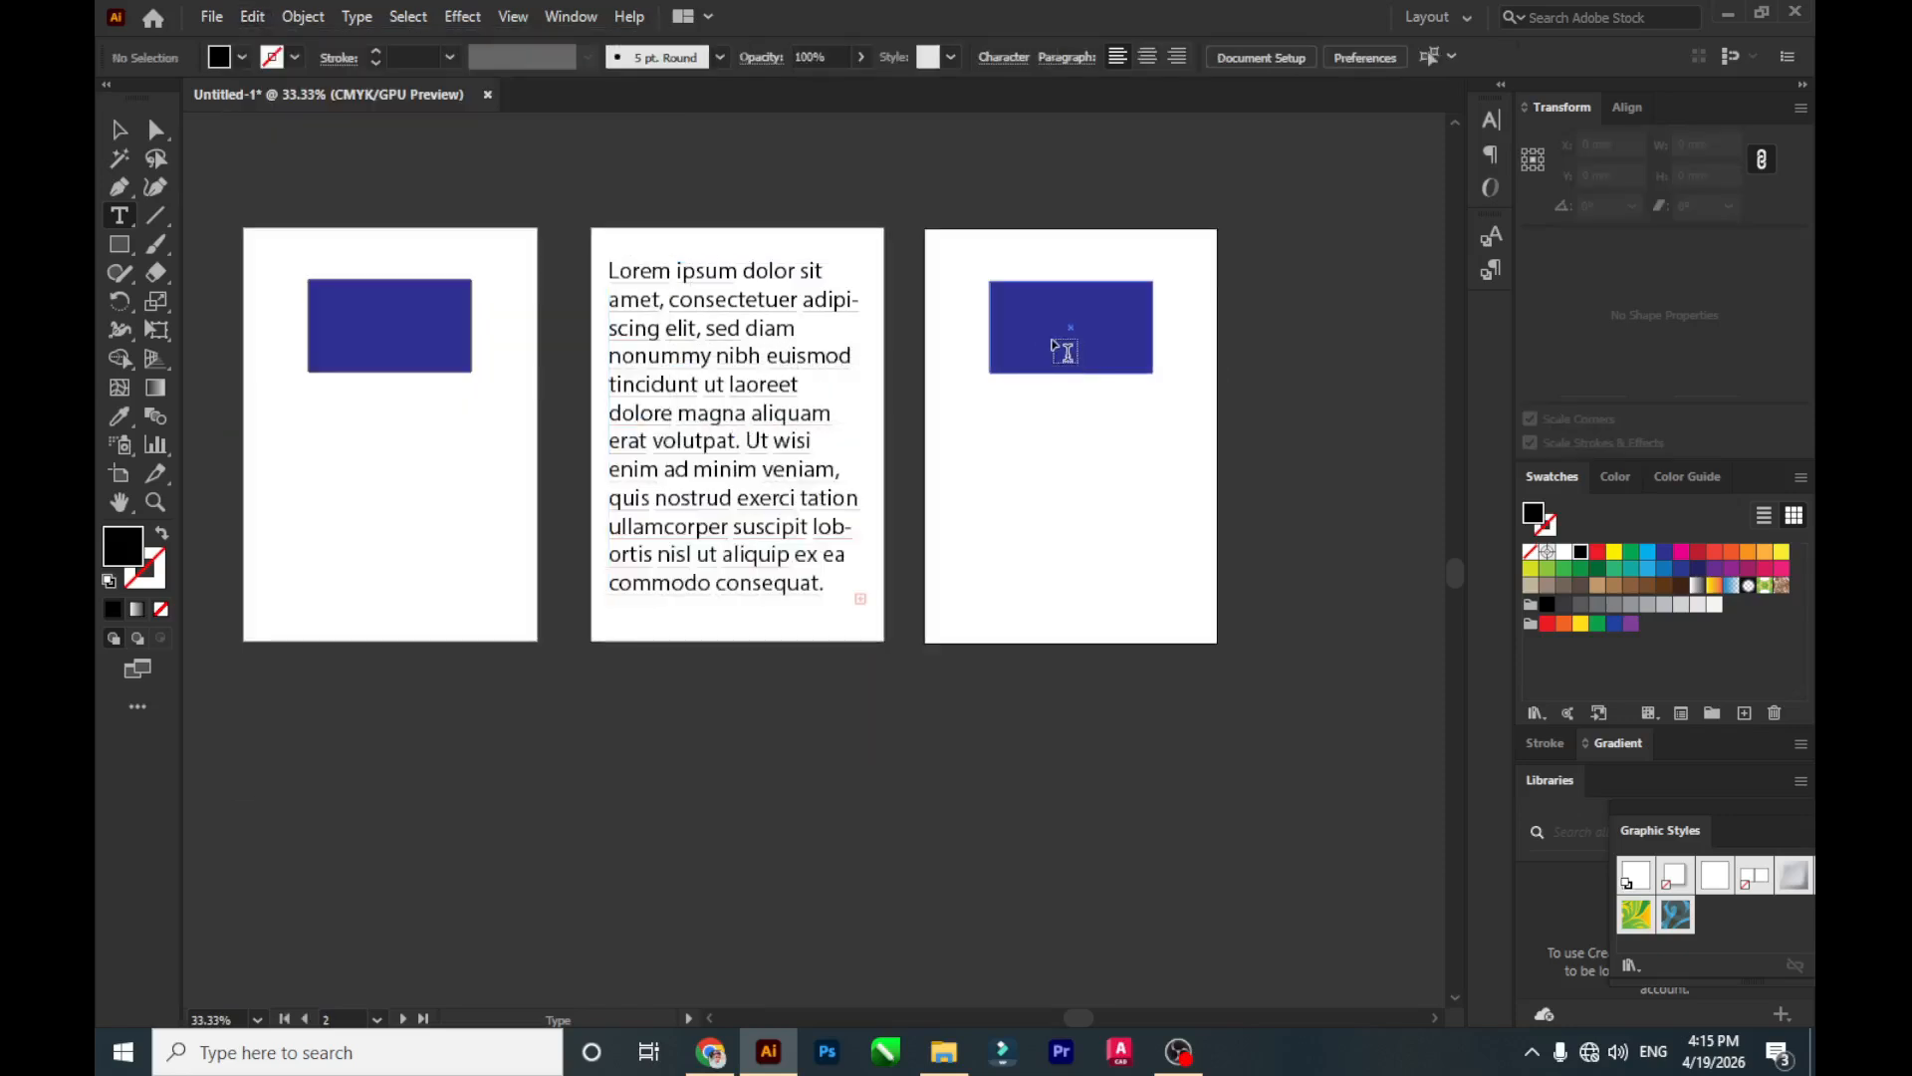
key("v")
left_click(393, 341)
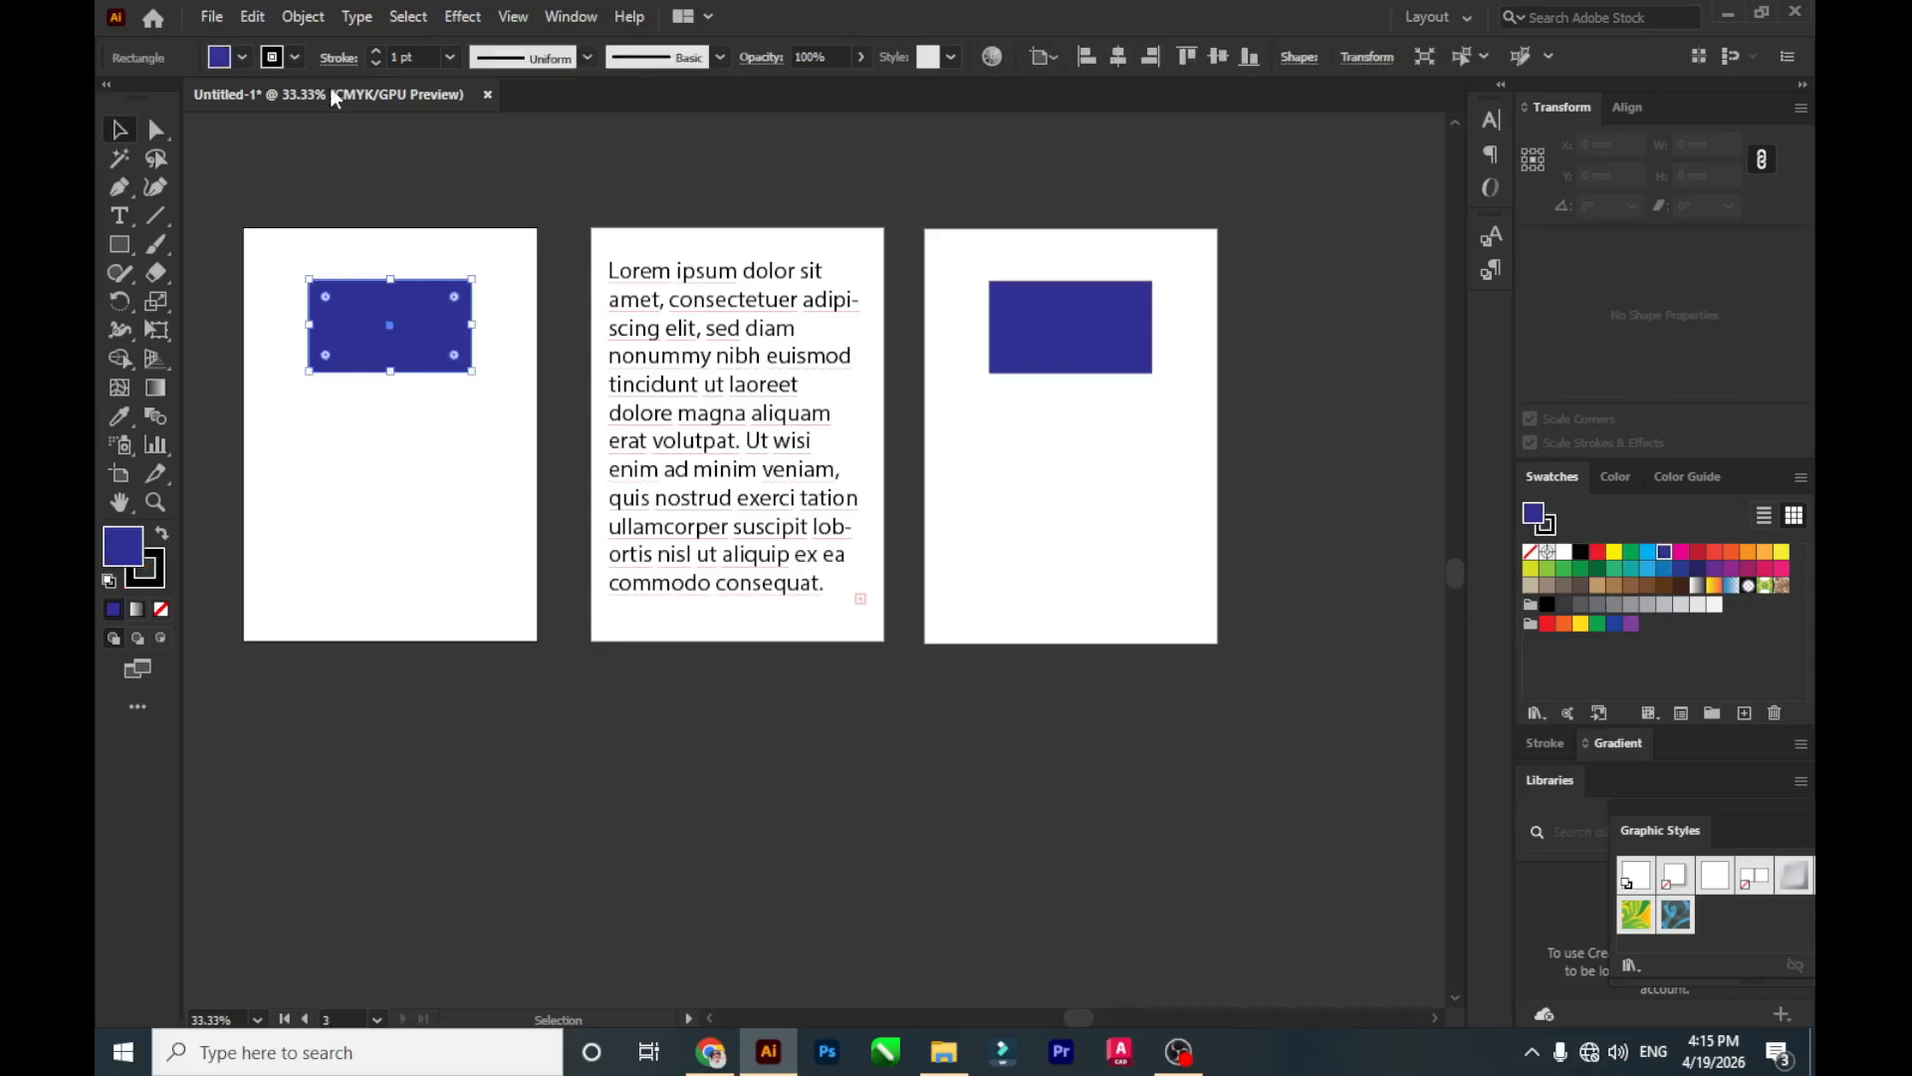
left_click(261, 16)
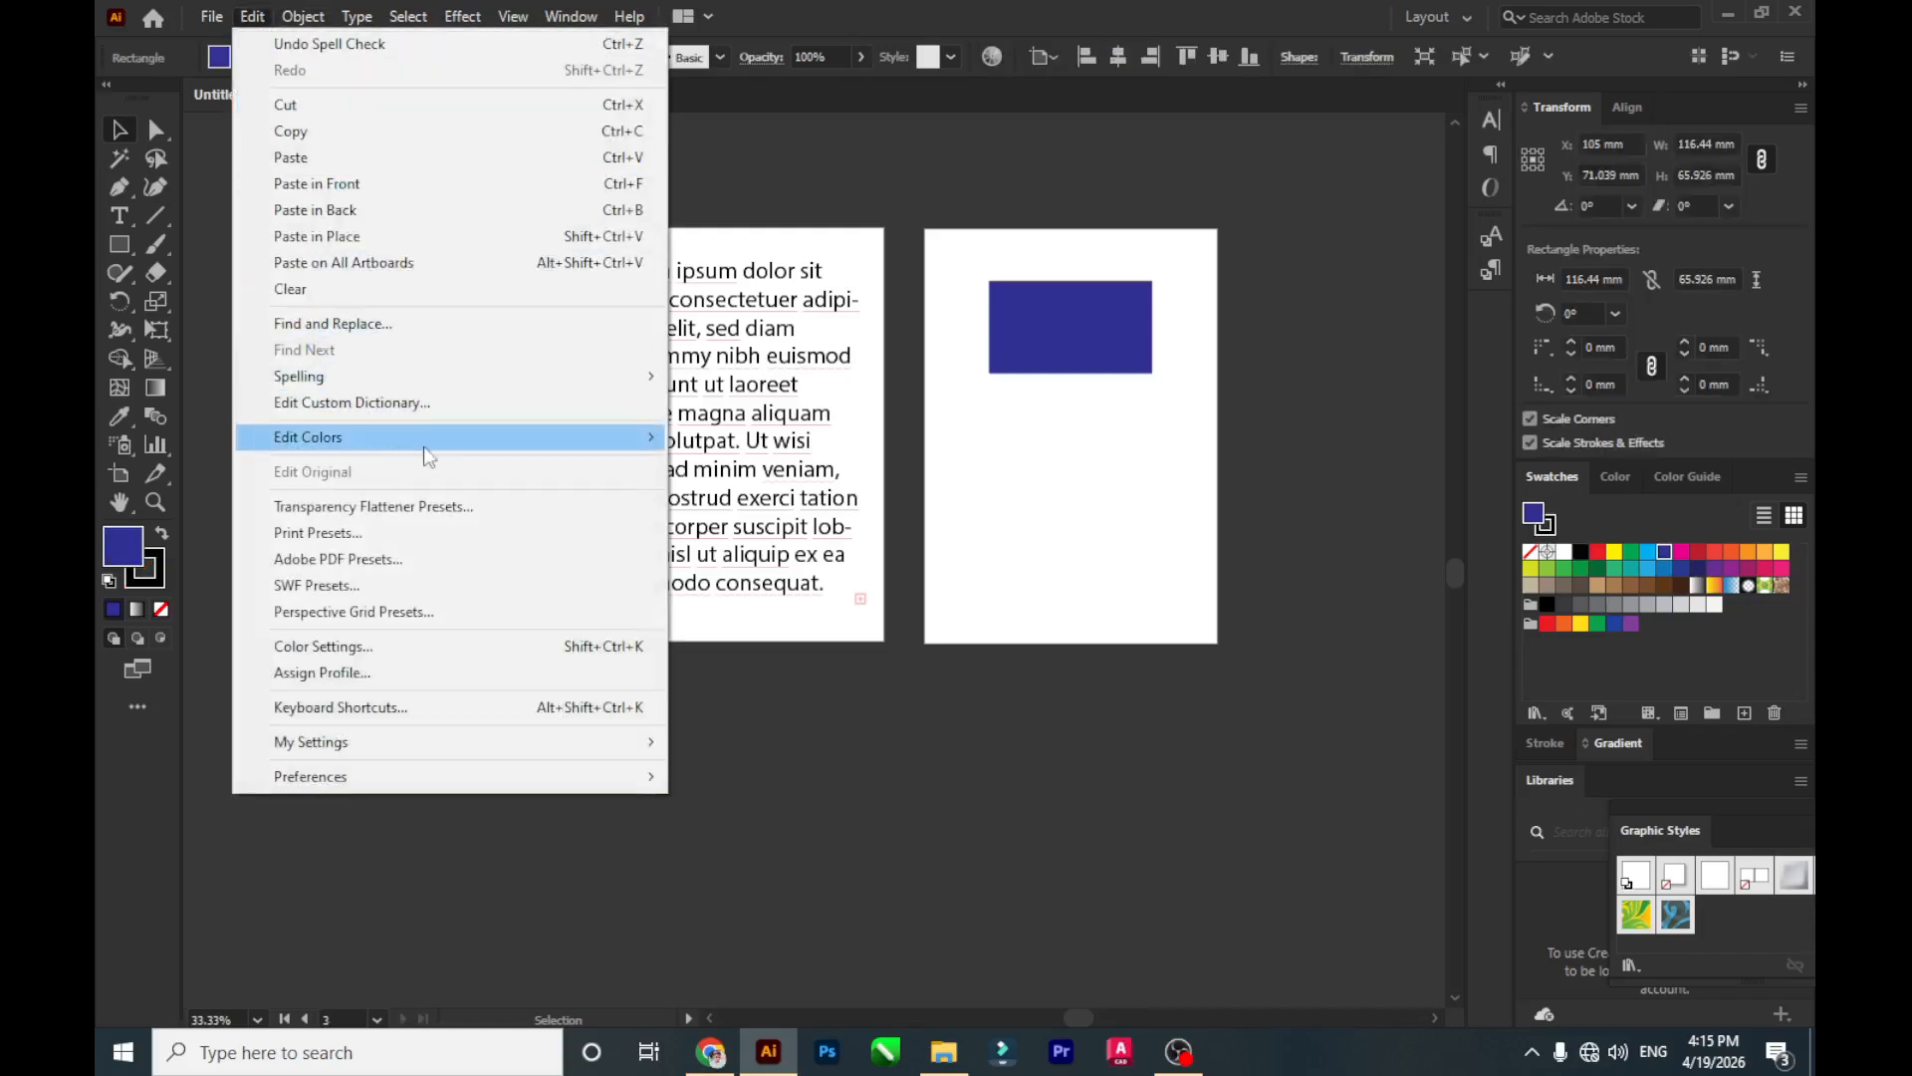
mouse_move(448, 454)
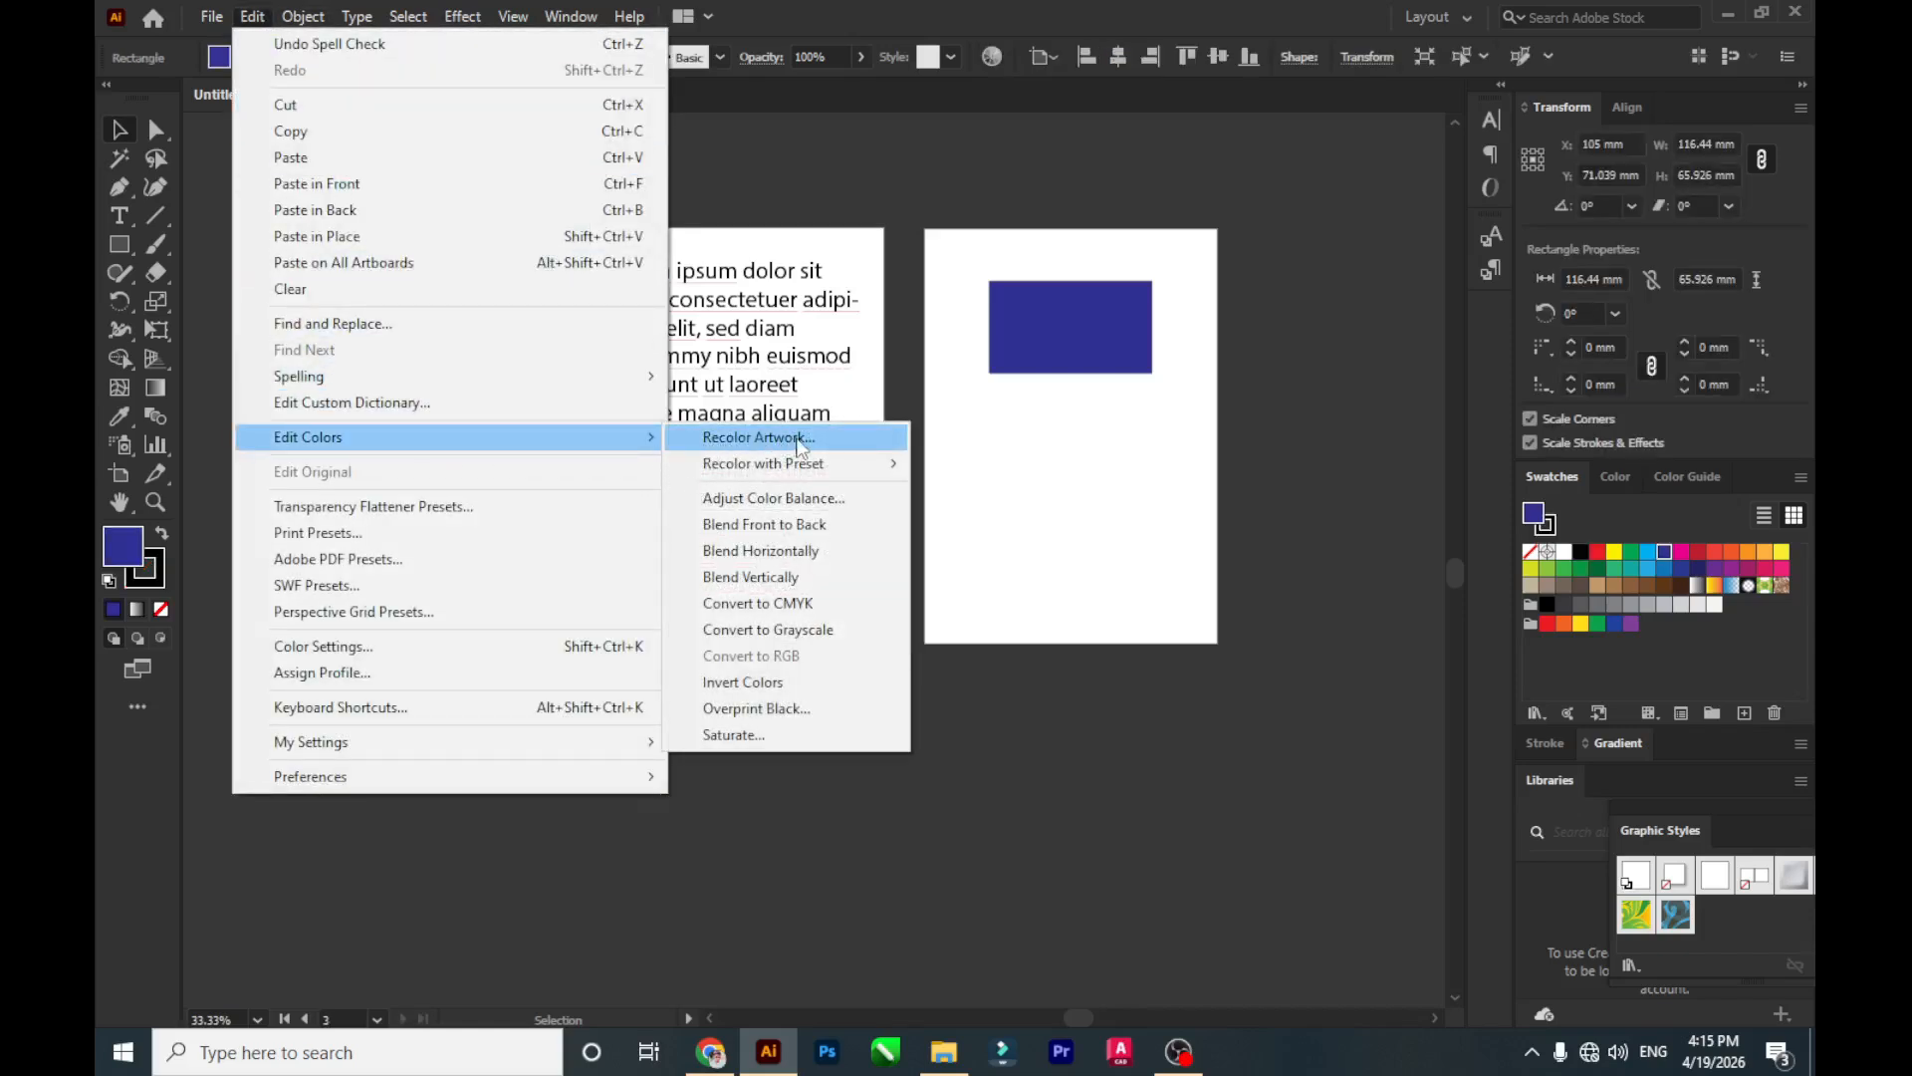
mouse_move(817, 464)
left_click(996, 487)
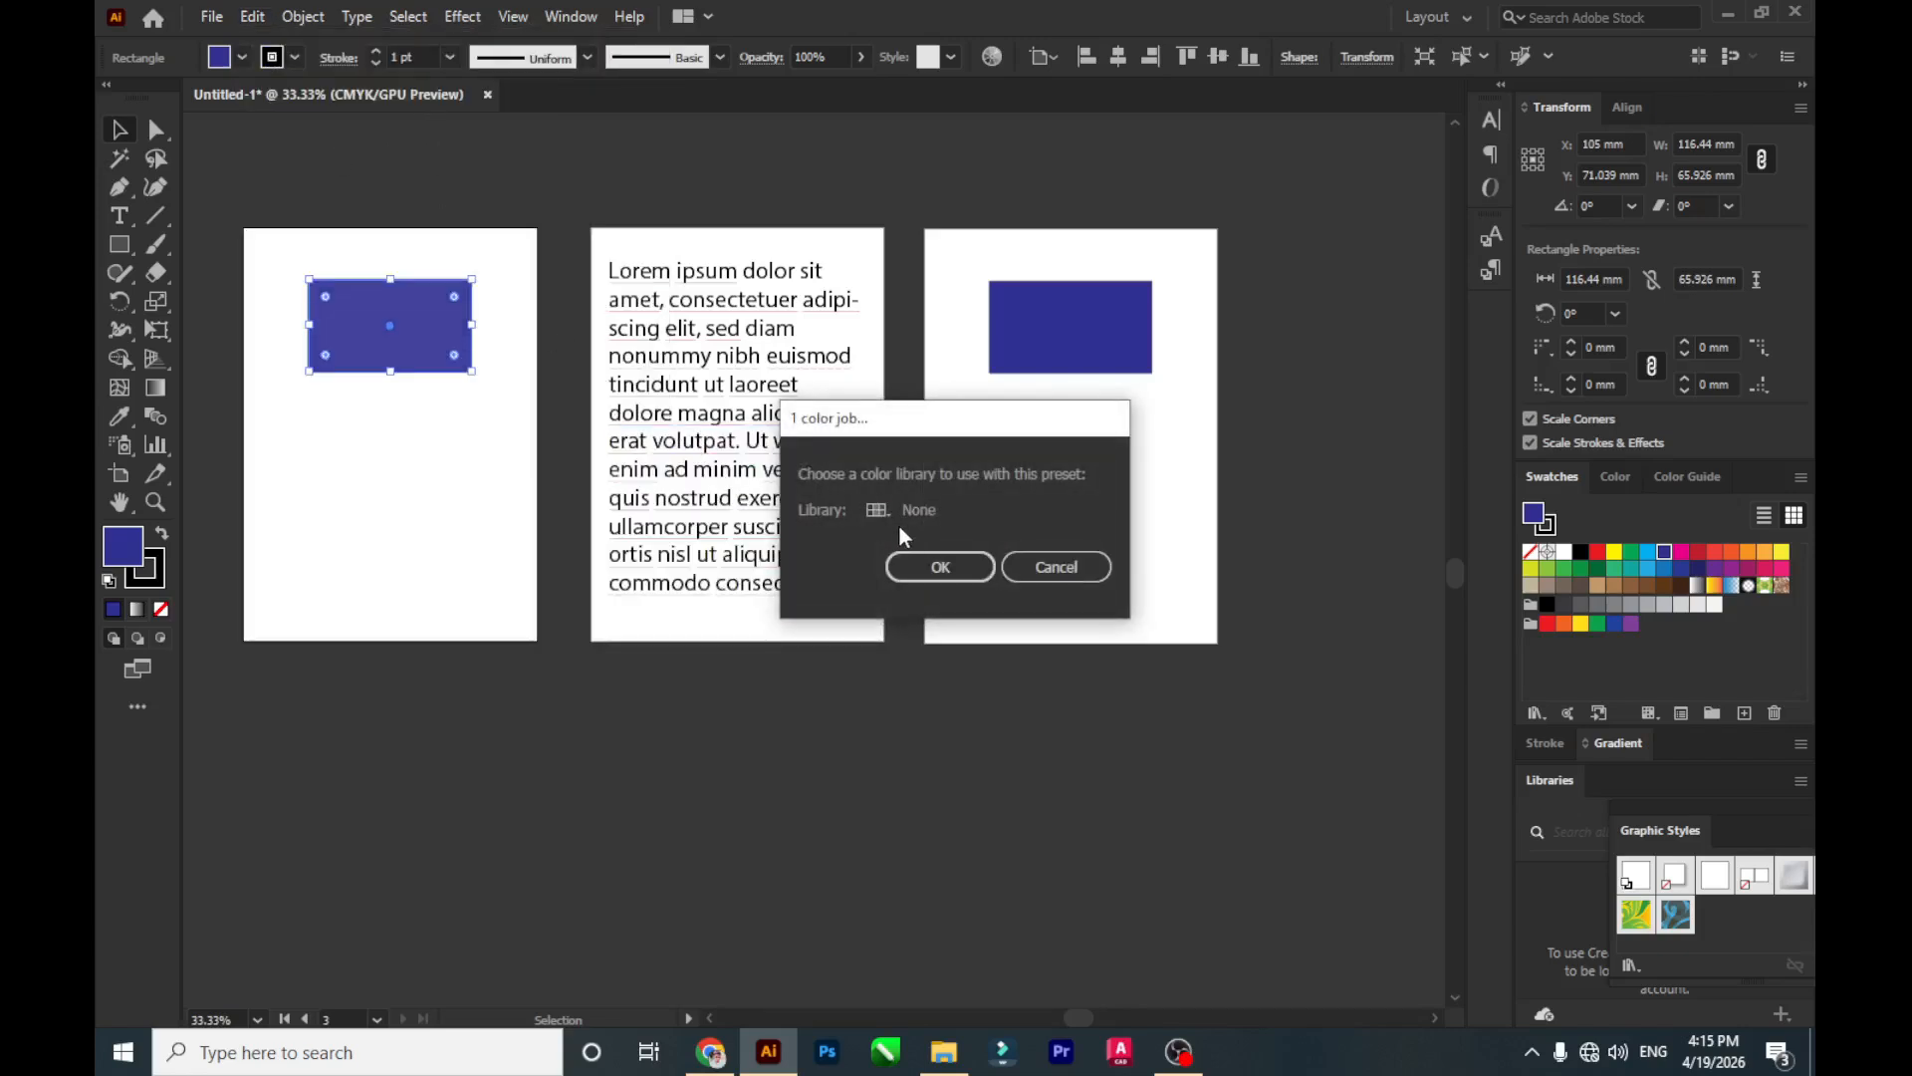
left_click(891, 518)
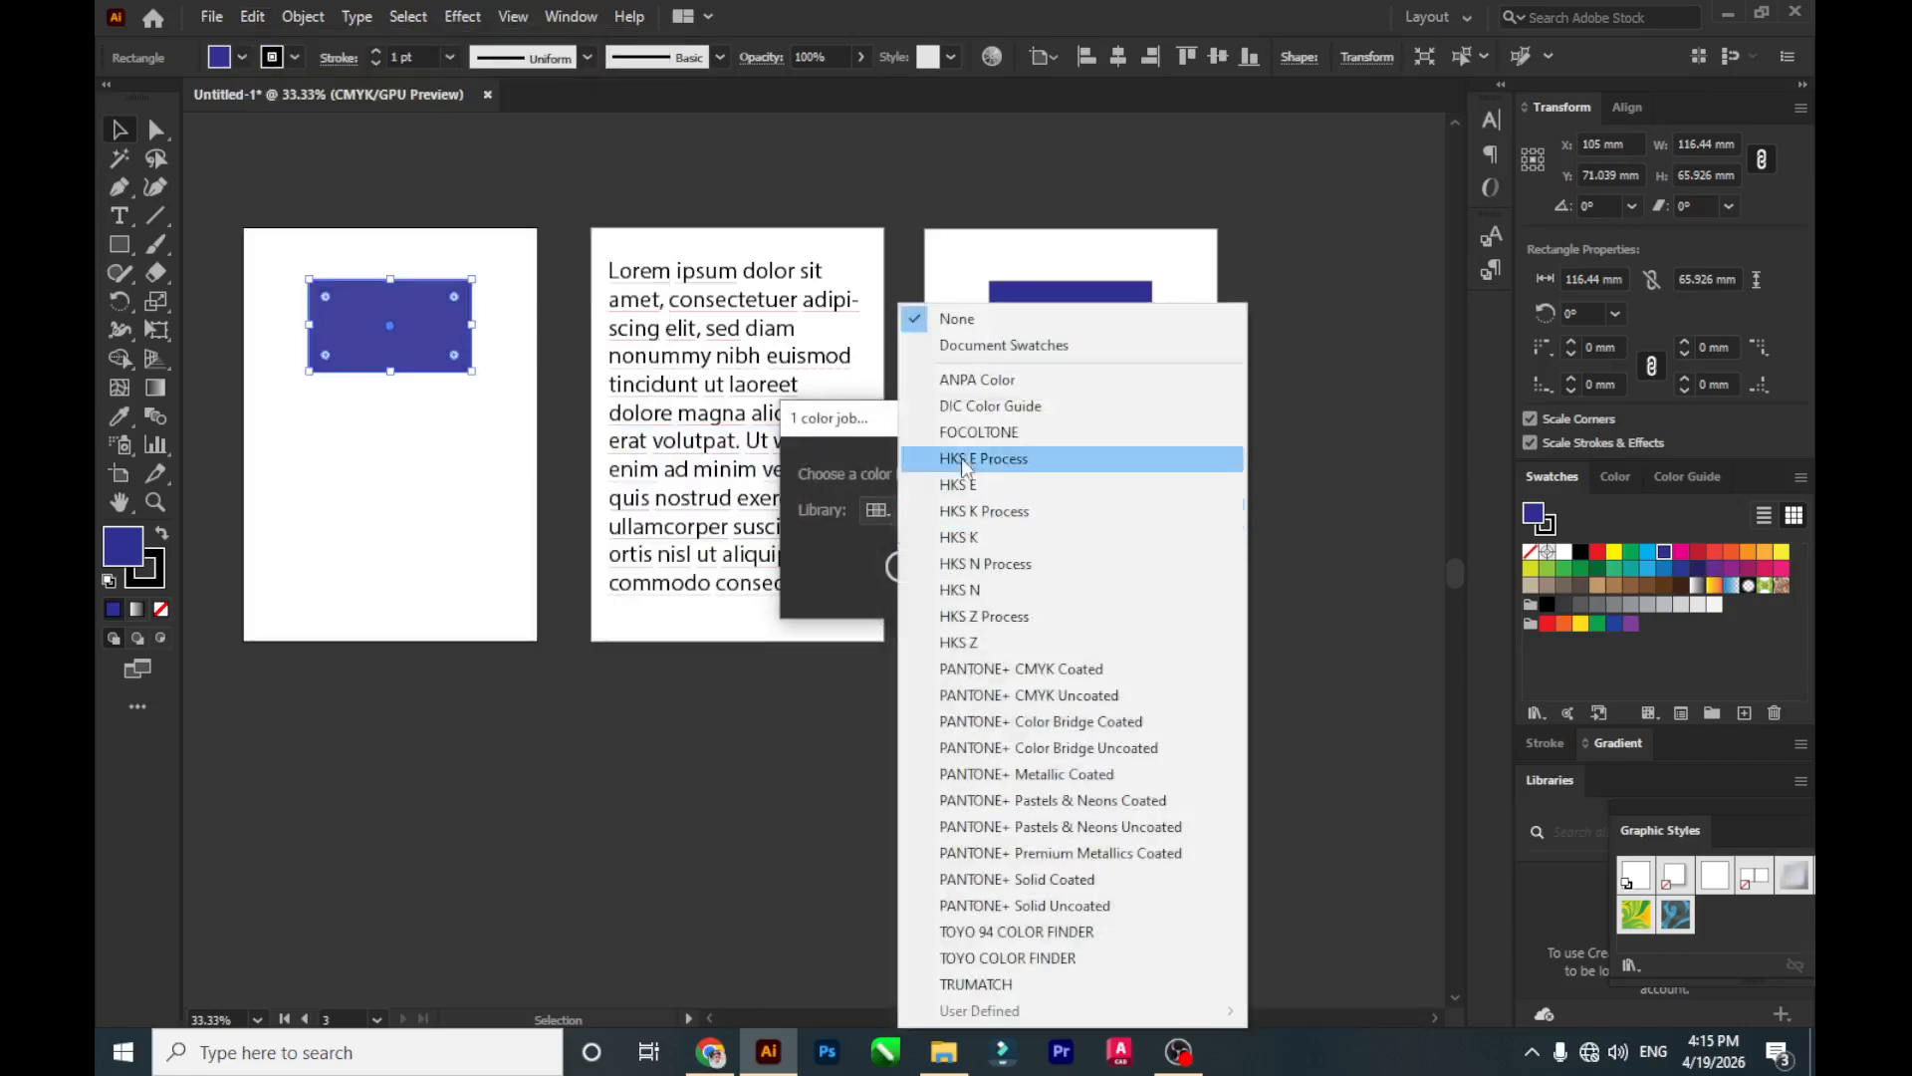
left_click(1013, 488)
left_click(959, 566)
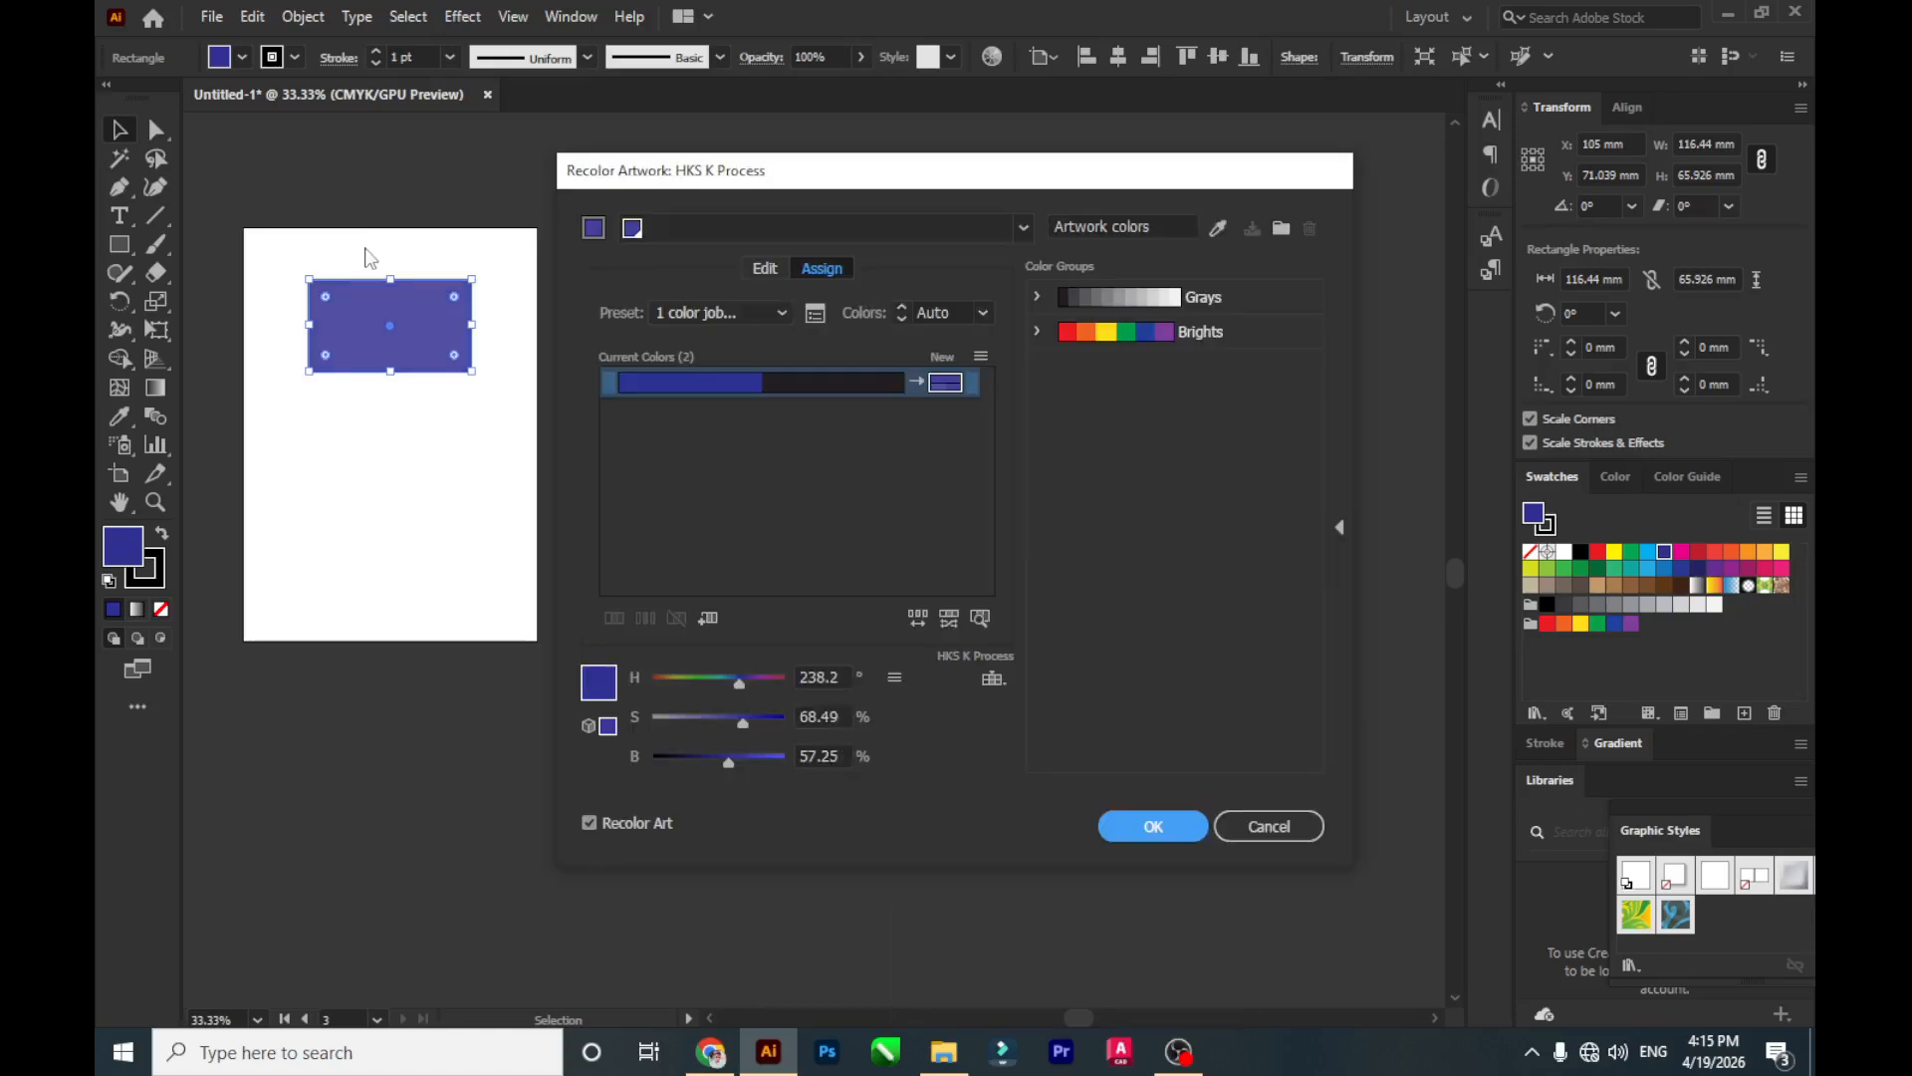
left_click(1110, 332)
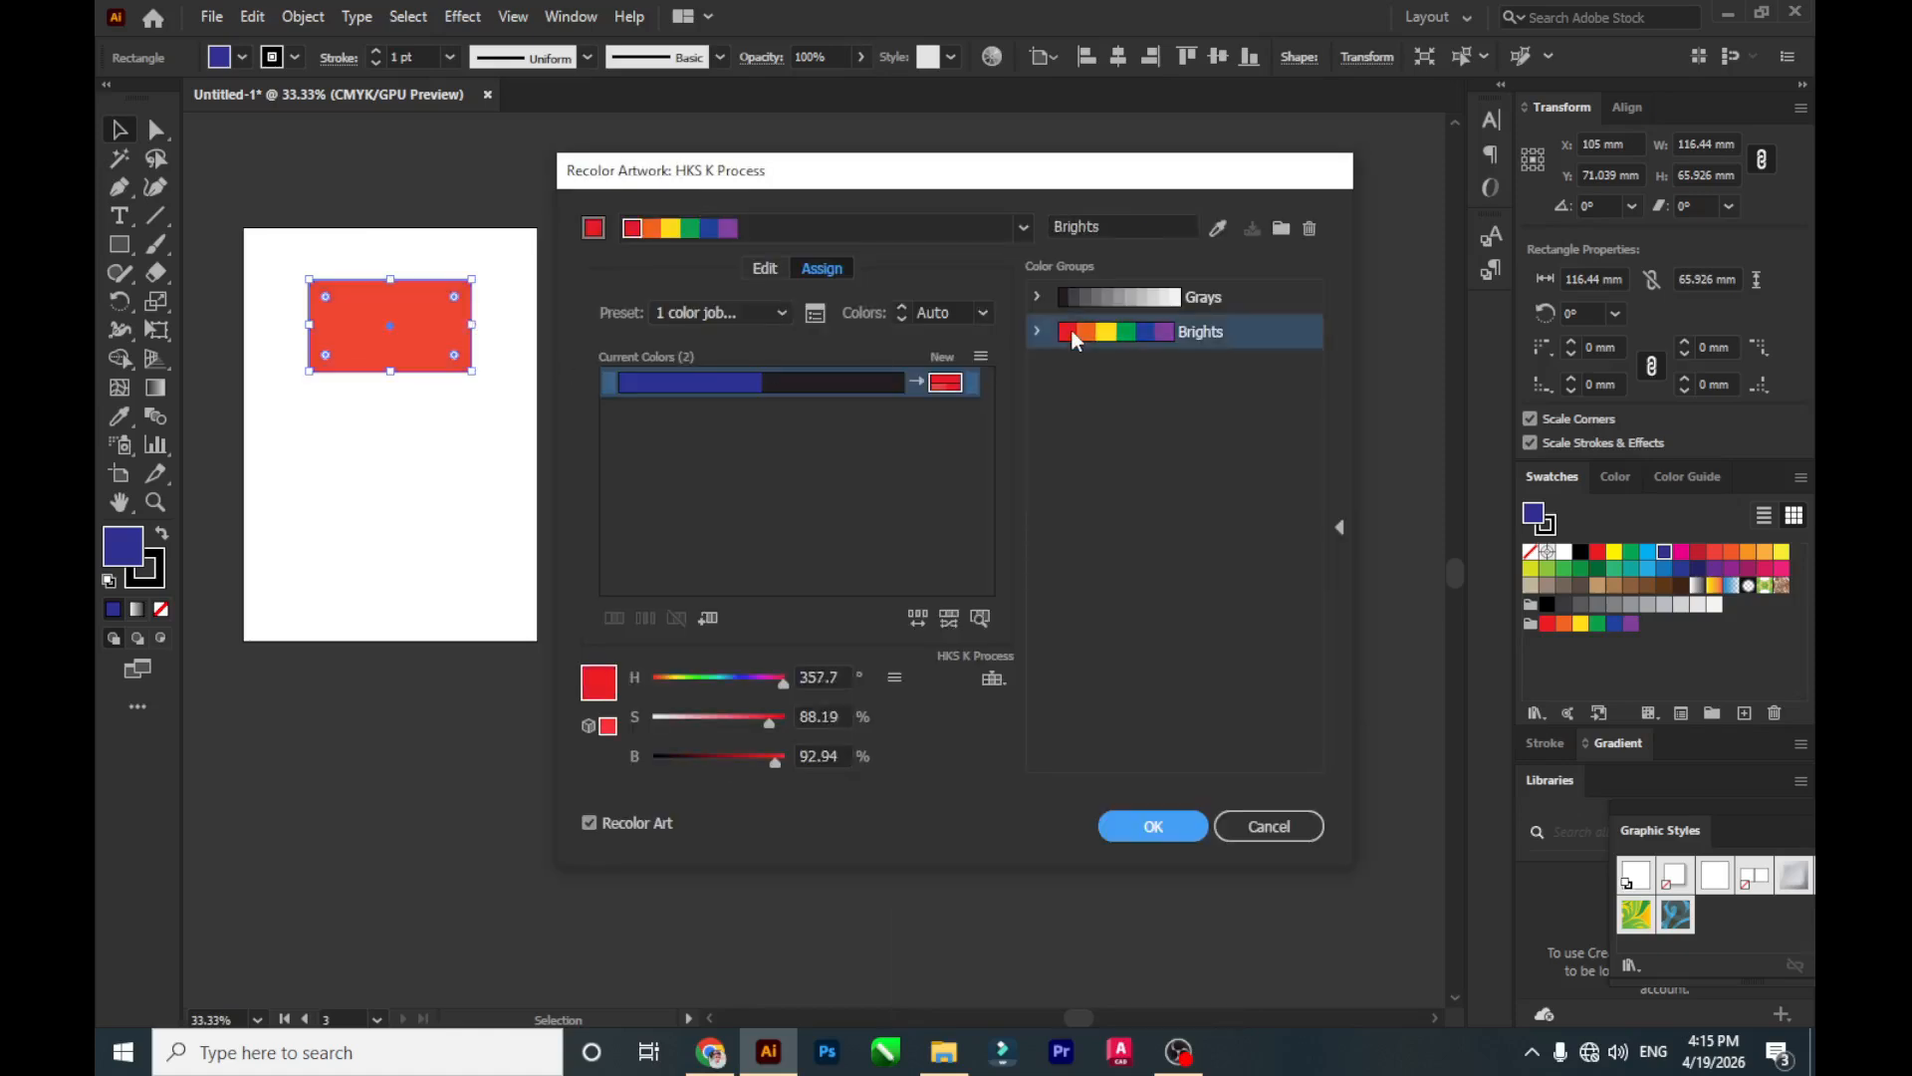
left_click(1173, 826)
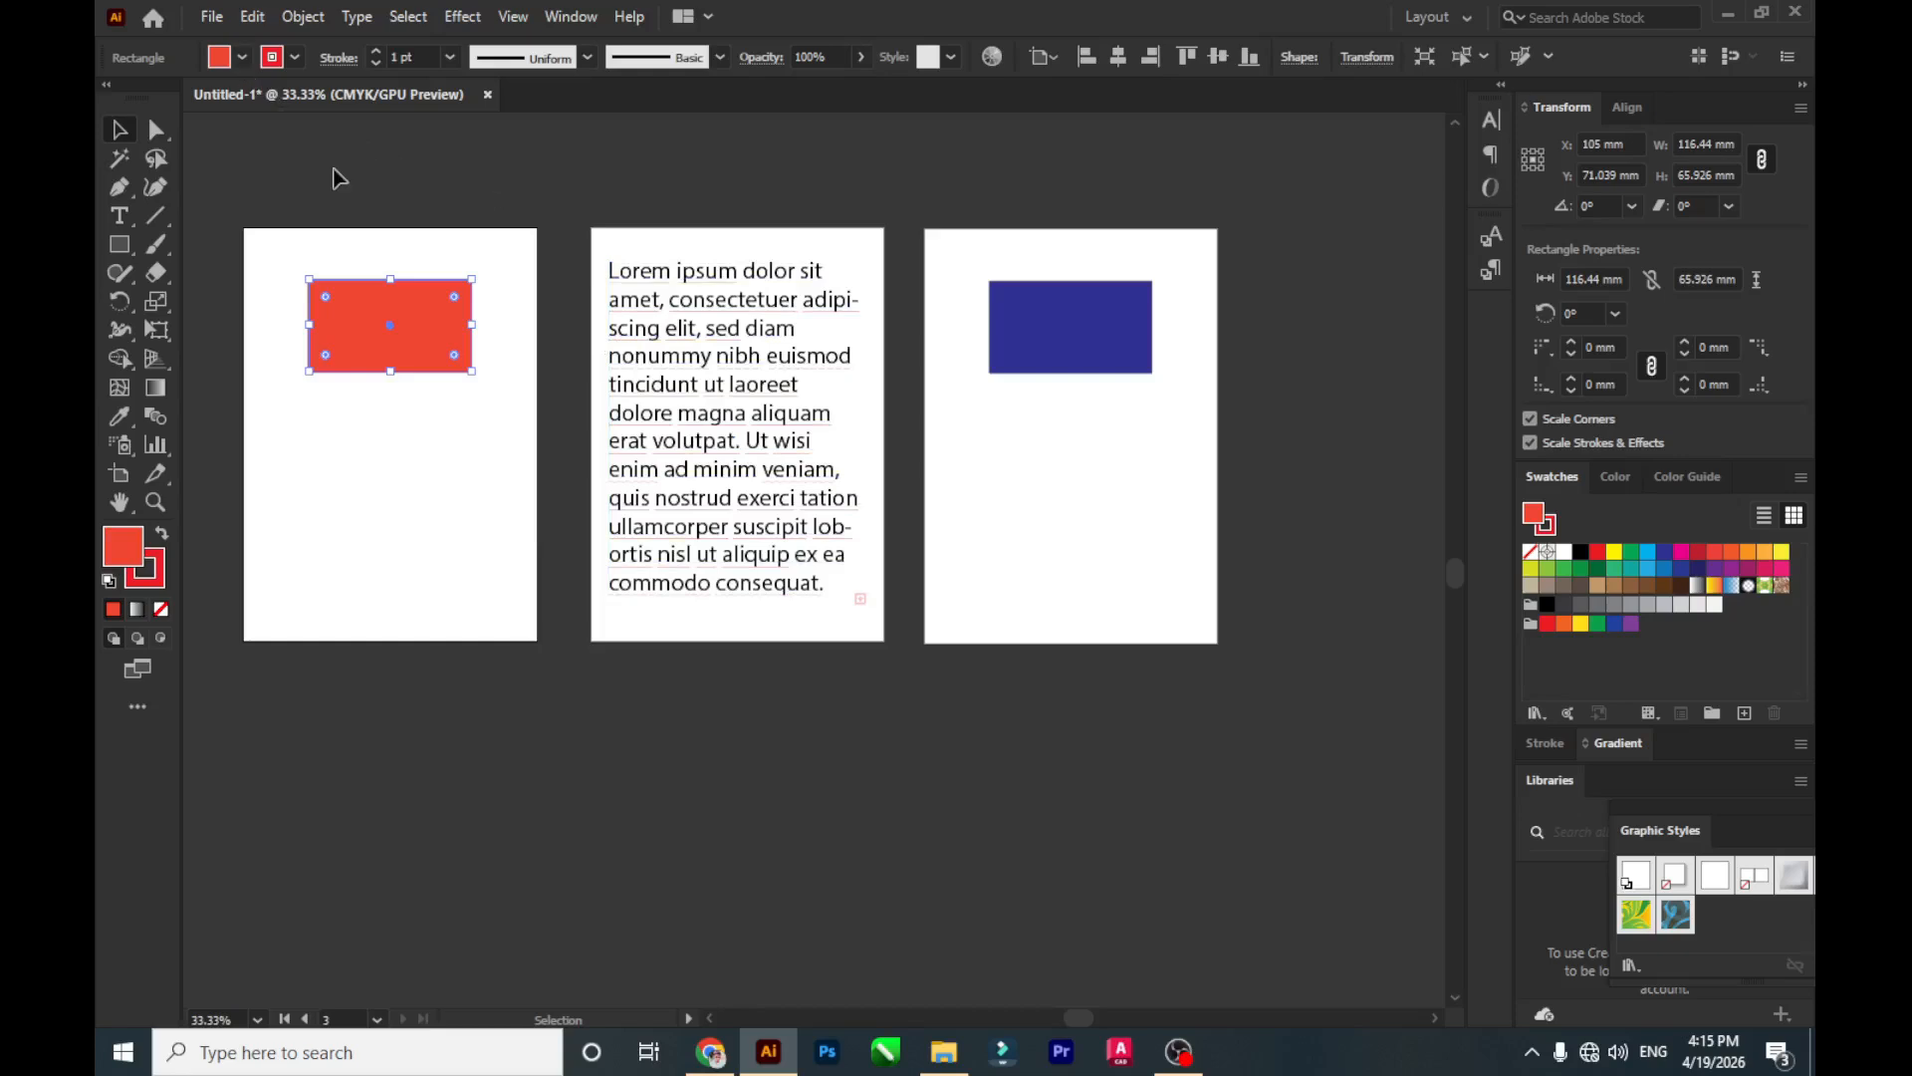
Compare the High, Medium and Low Resolution settings in the Transparency Flattener Presets, and cancel the dialog.
left_click(267, 22)
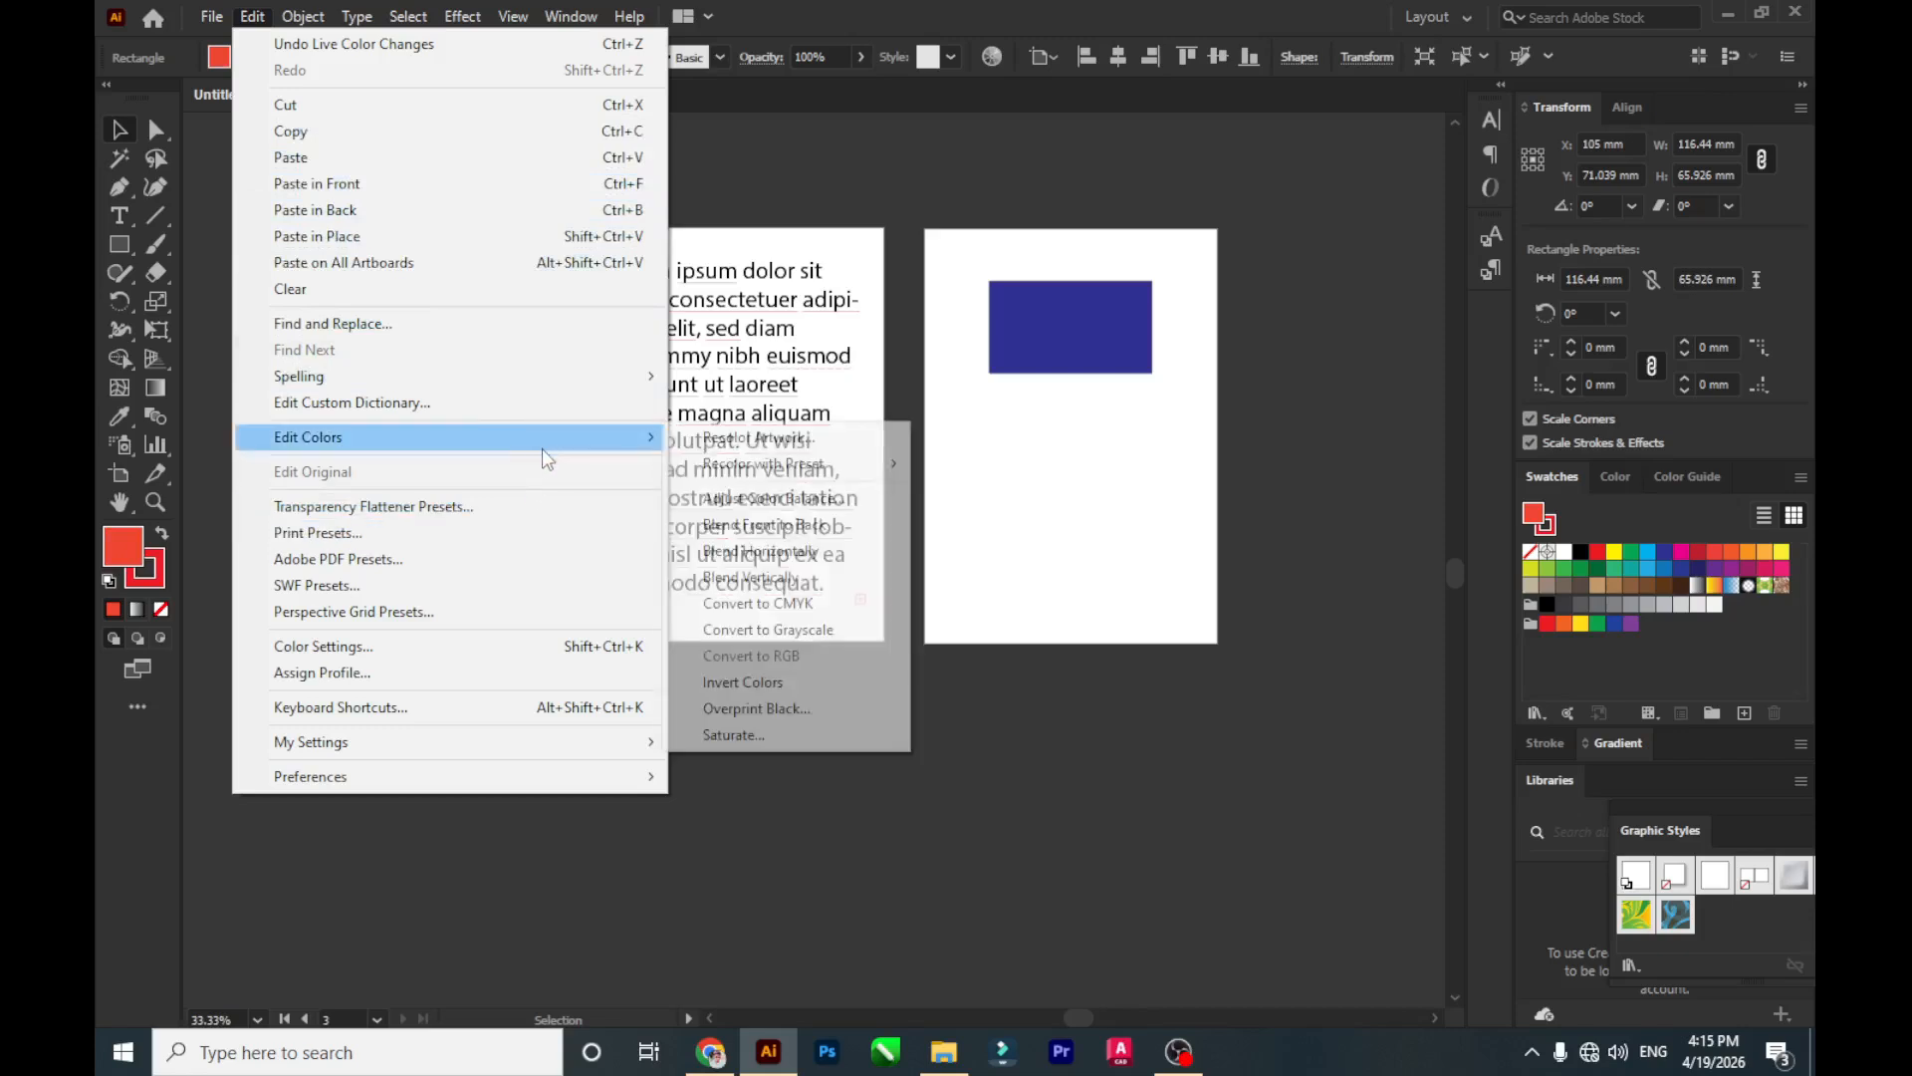
left_click(546, 504)
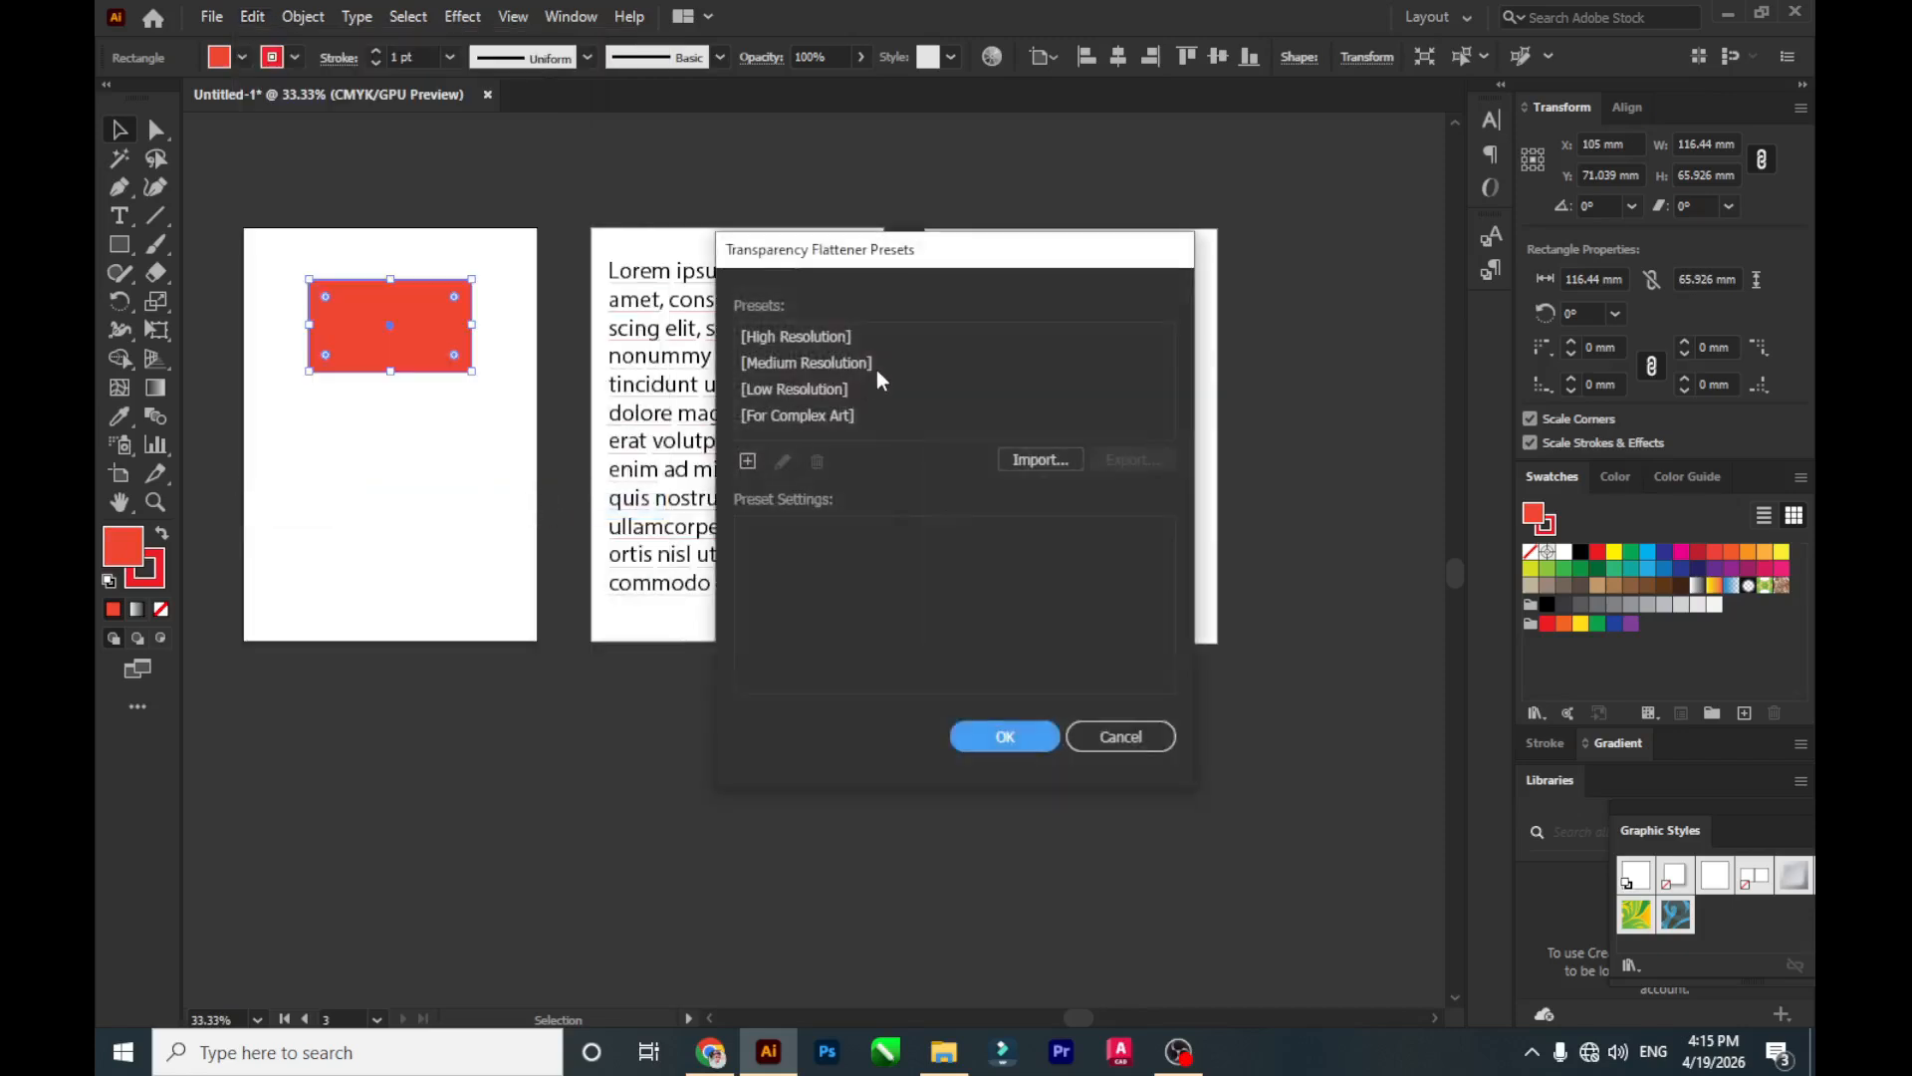
left_click(822, 341)
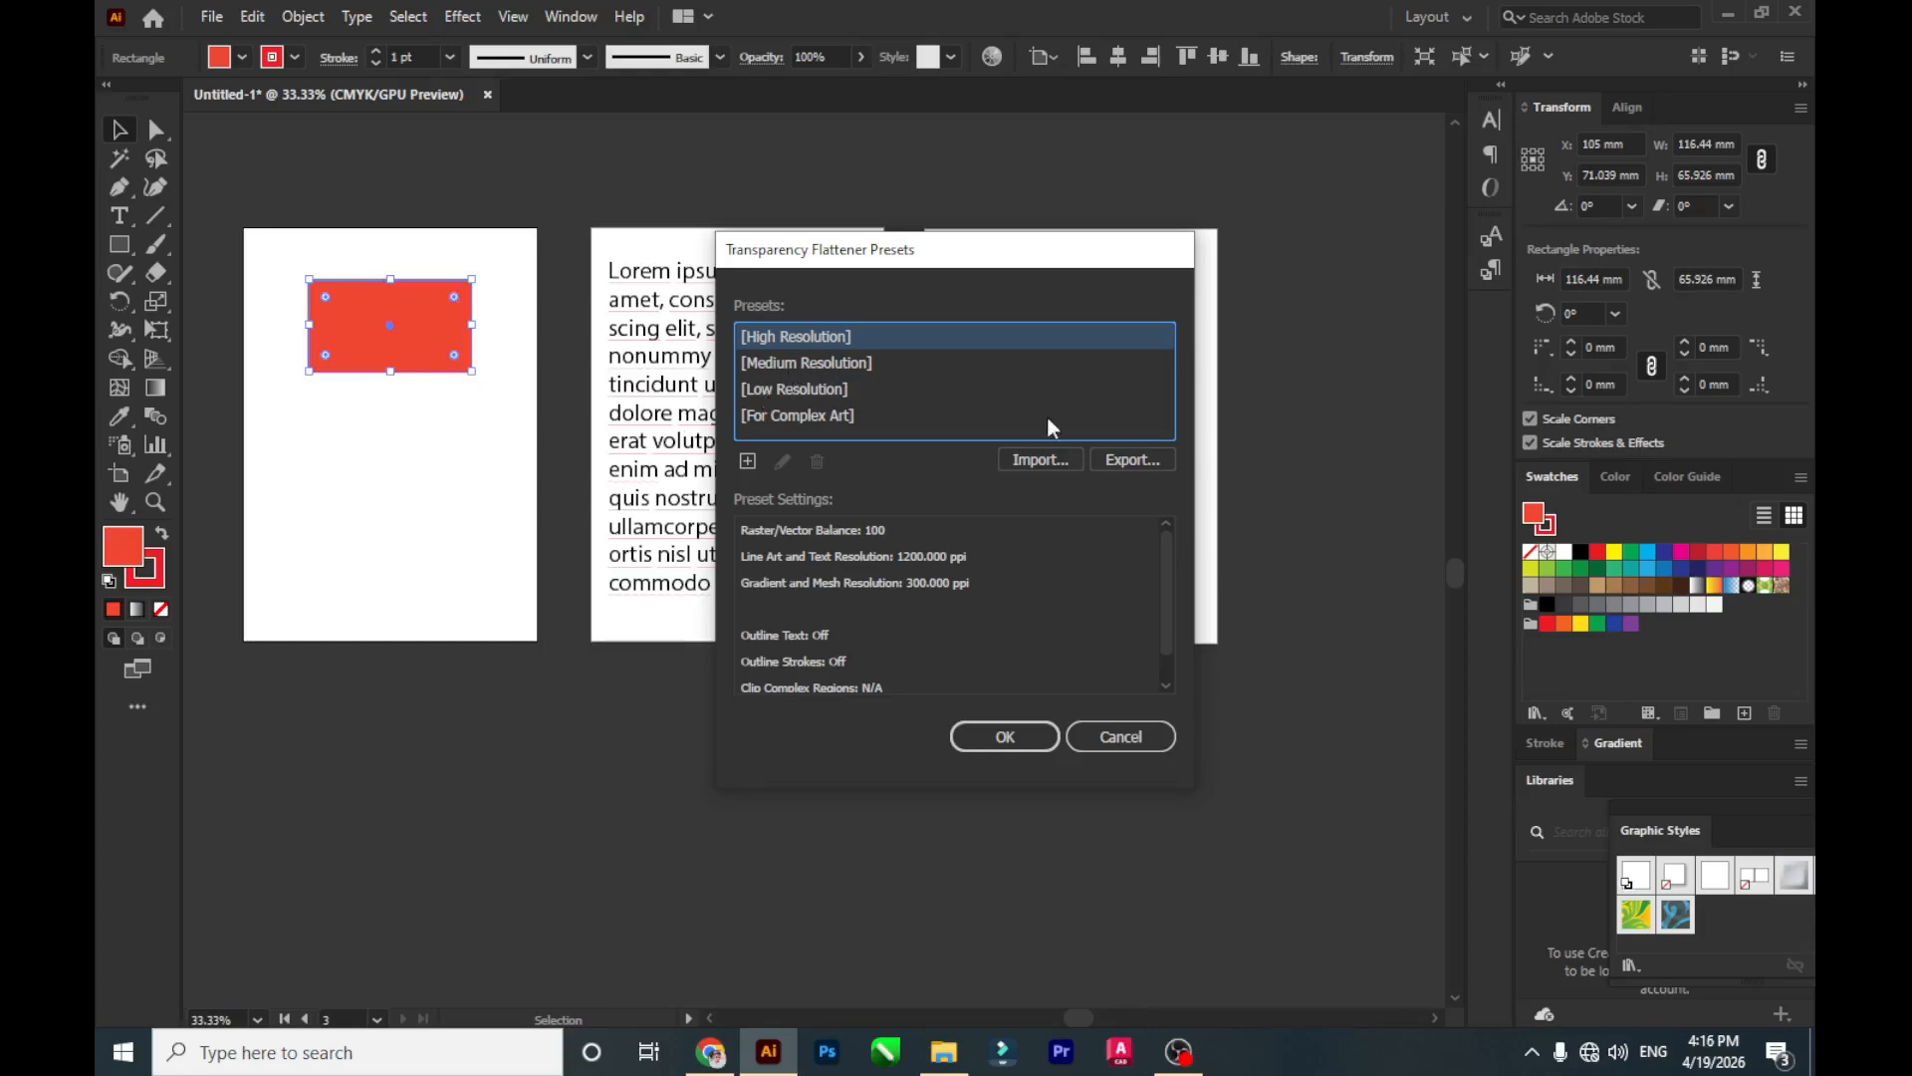
left_click(799, 366)
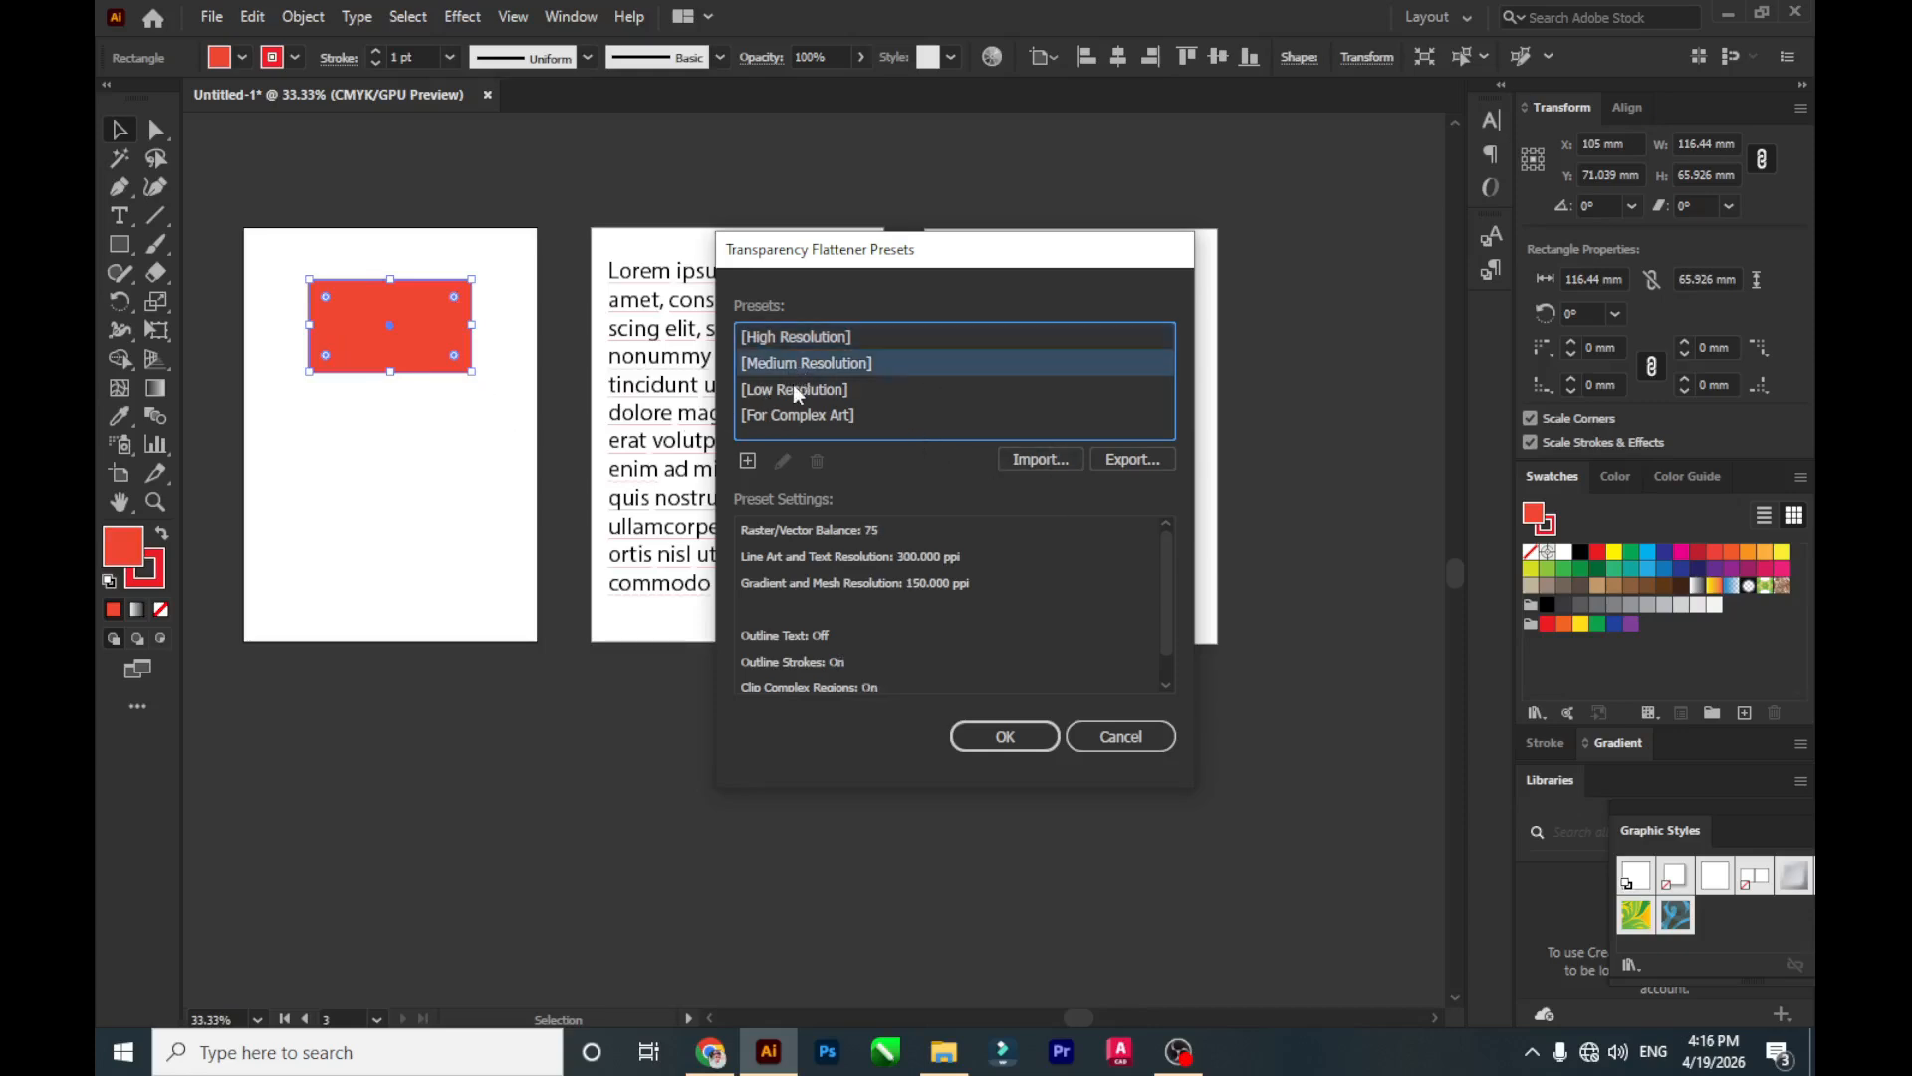
left_click(793, 388)
left_click(805, 336)
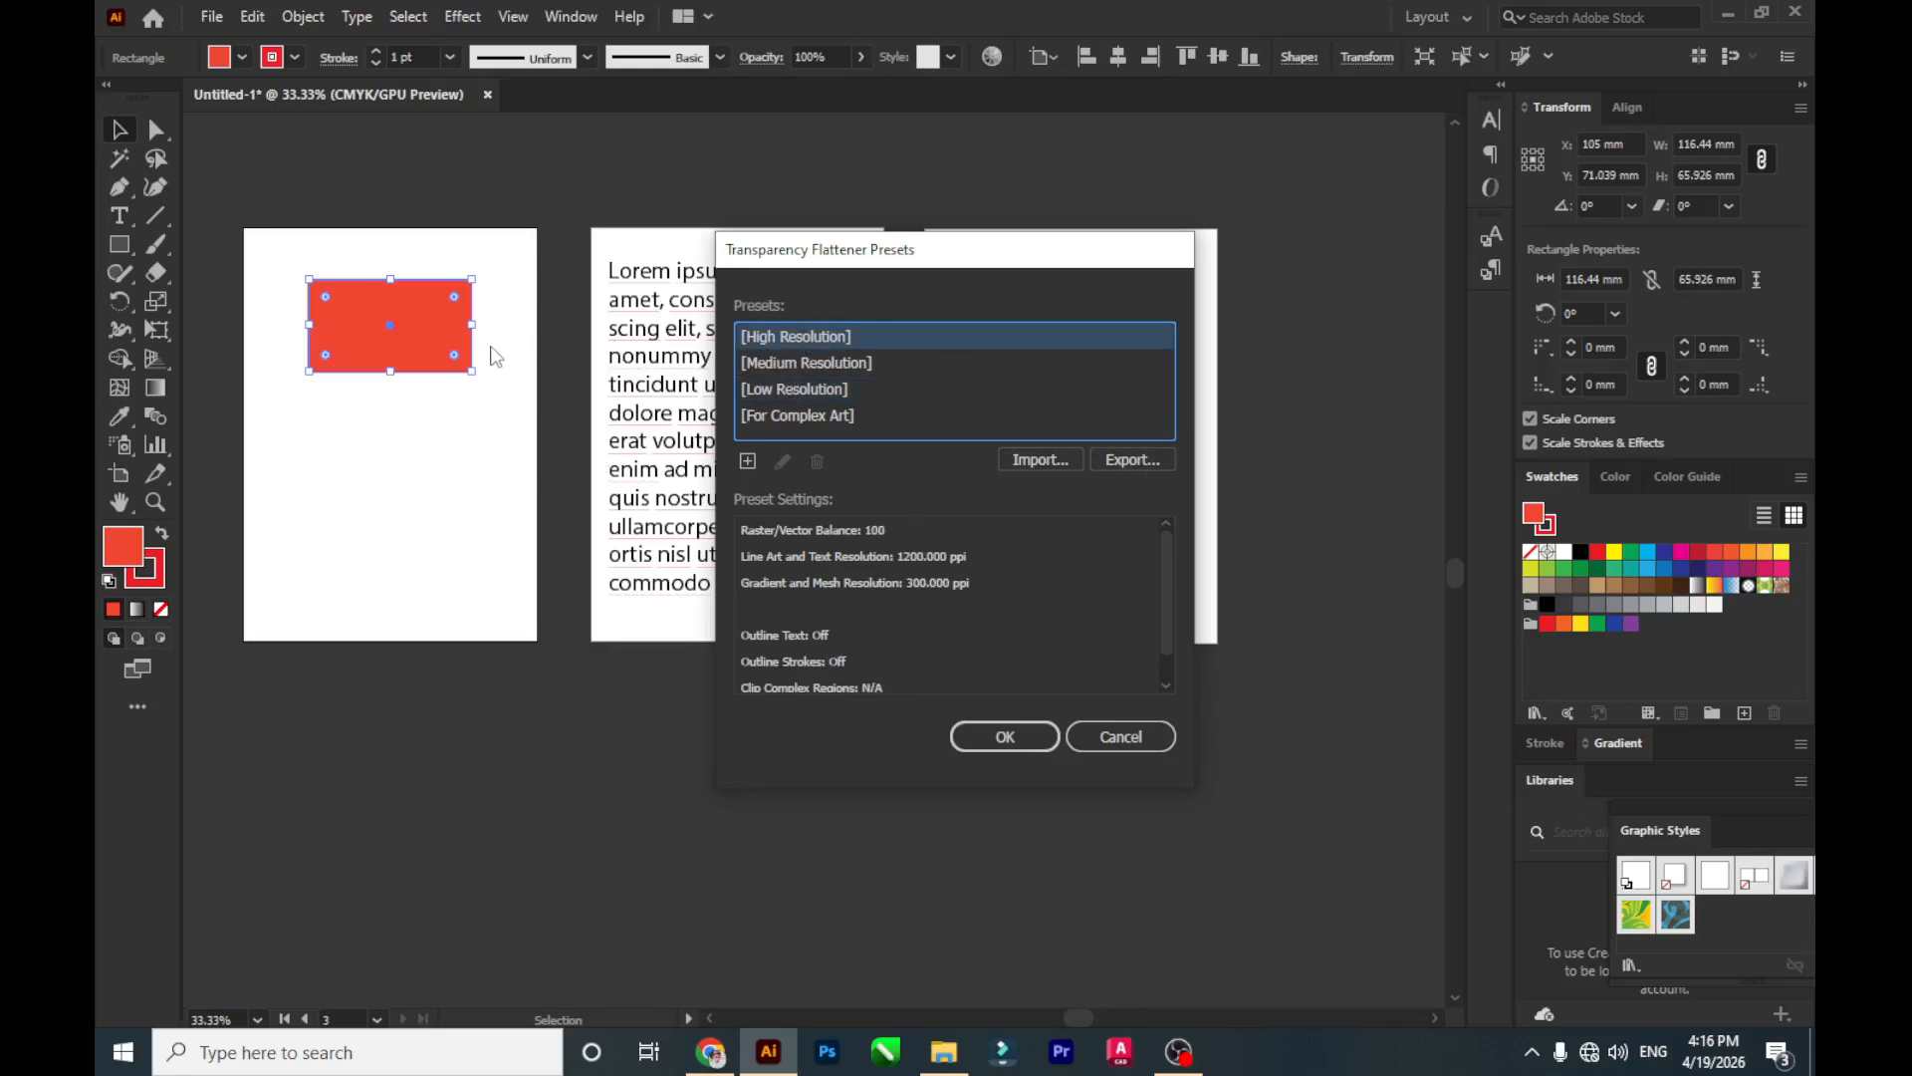
left_click(1113, 742)
Review the Perspective Grid Presets, and briefly display the perspective grid over the middle artboard before hiding it.
left_click(254, 18)
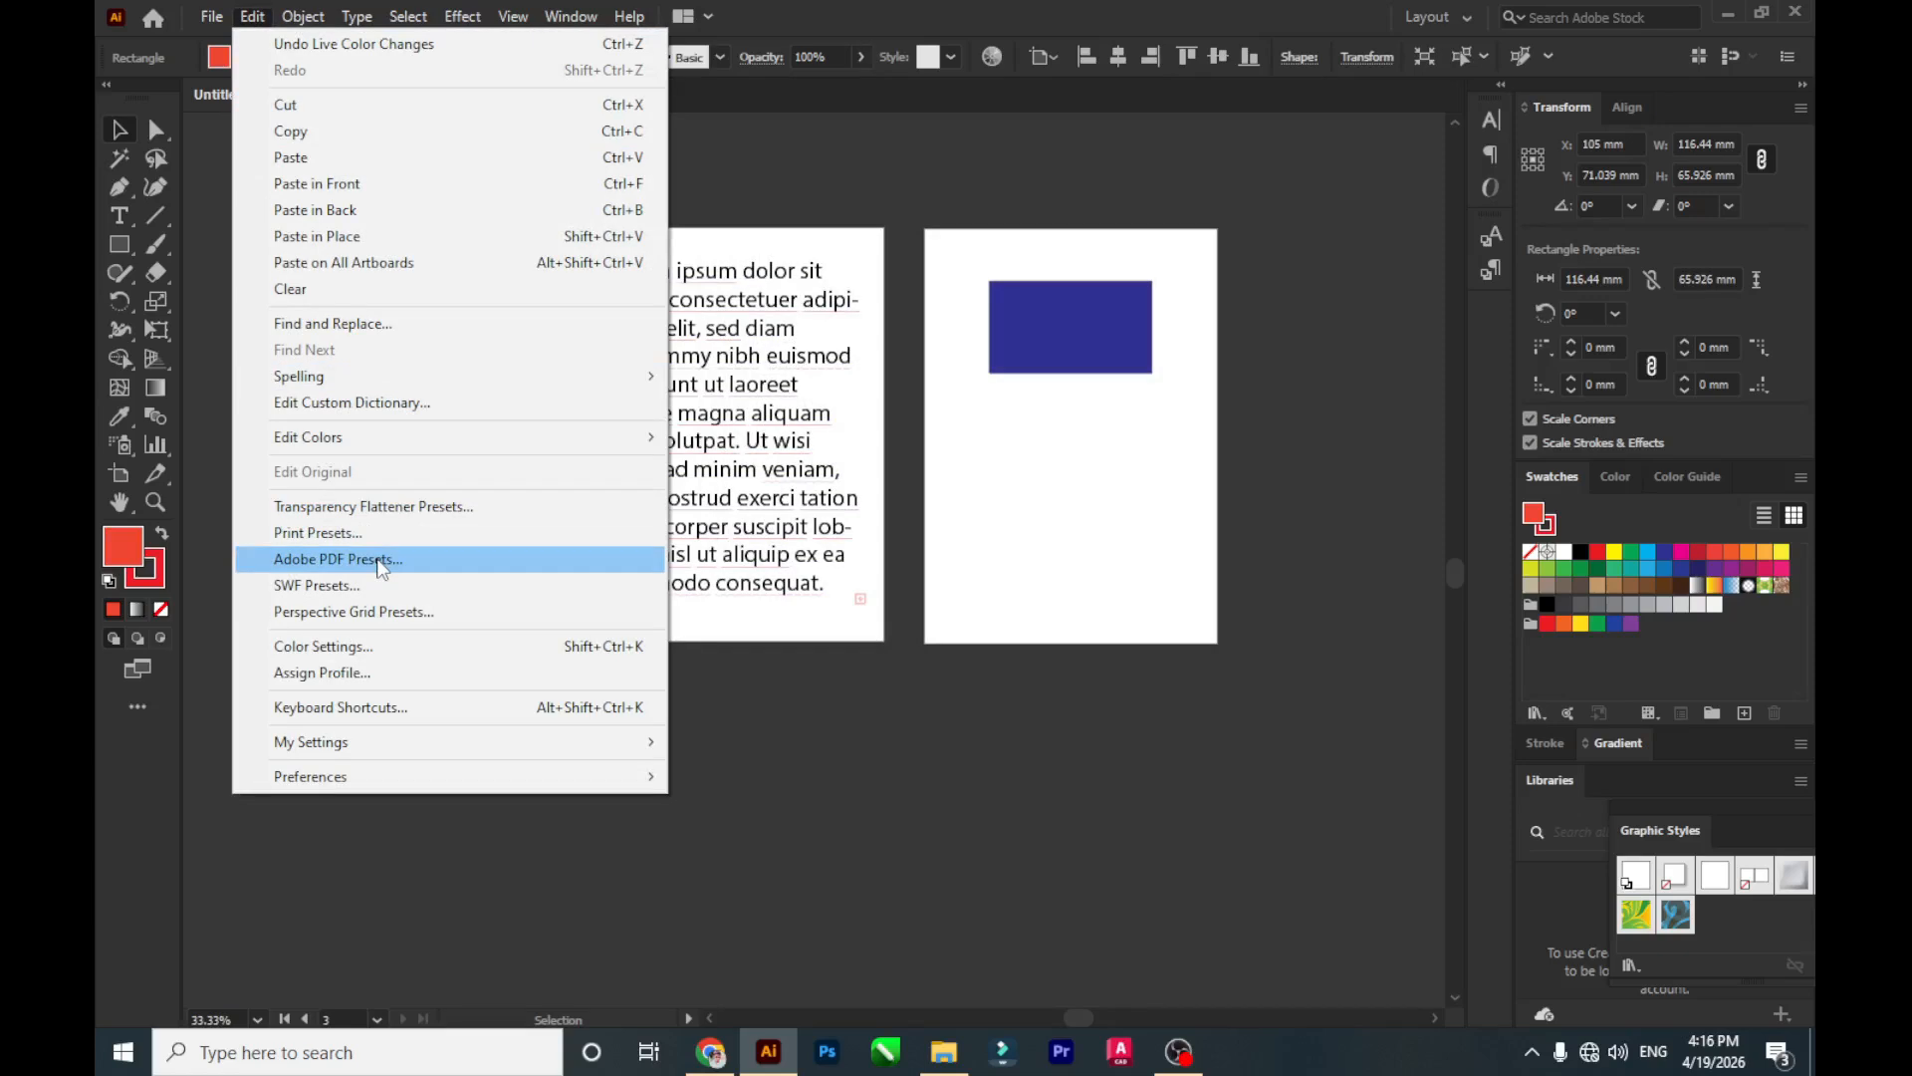
left_click(435, 615)
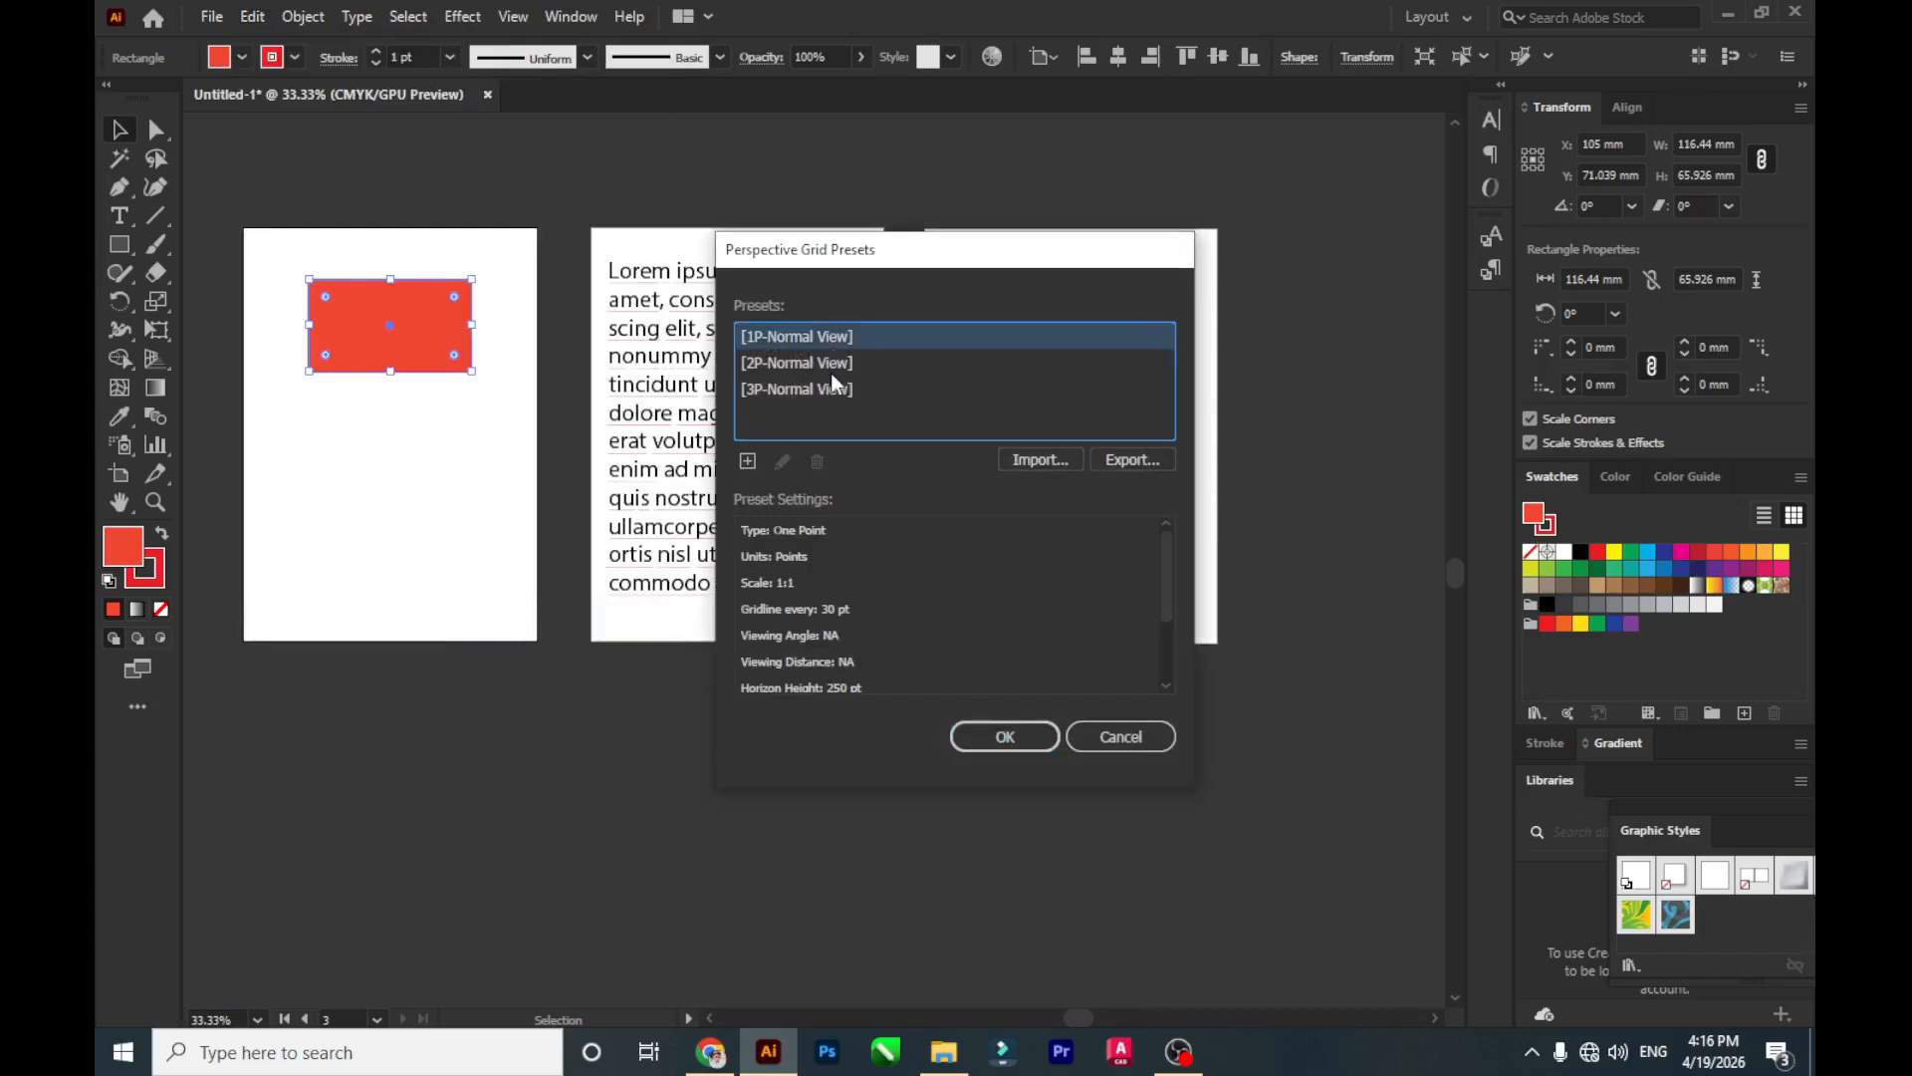
left_click(830, 374)
left_click(1007, 737)
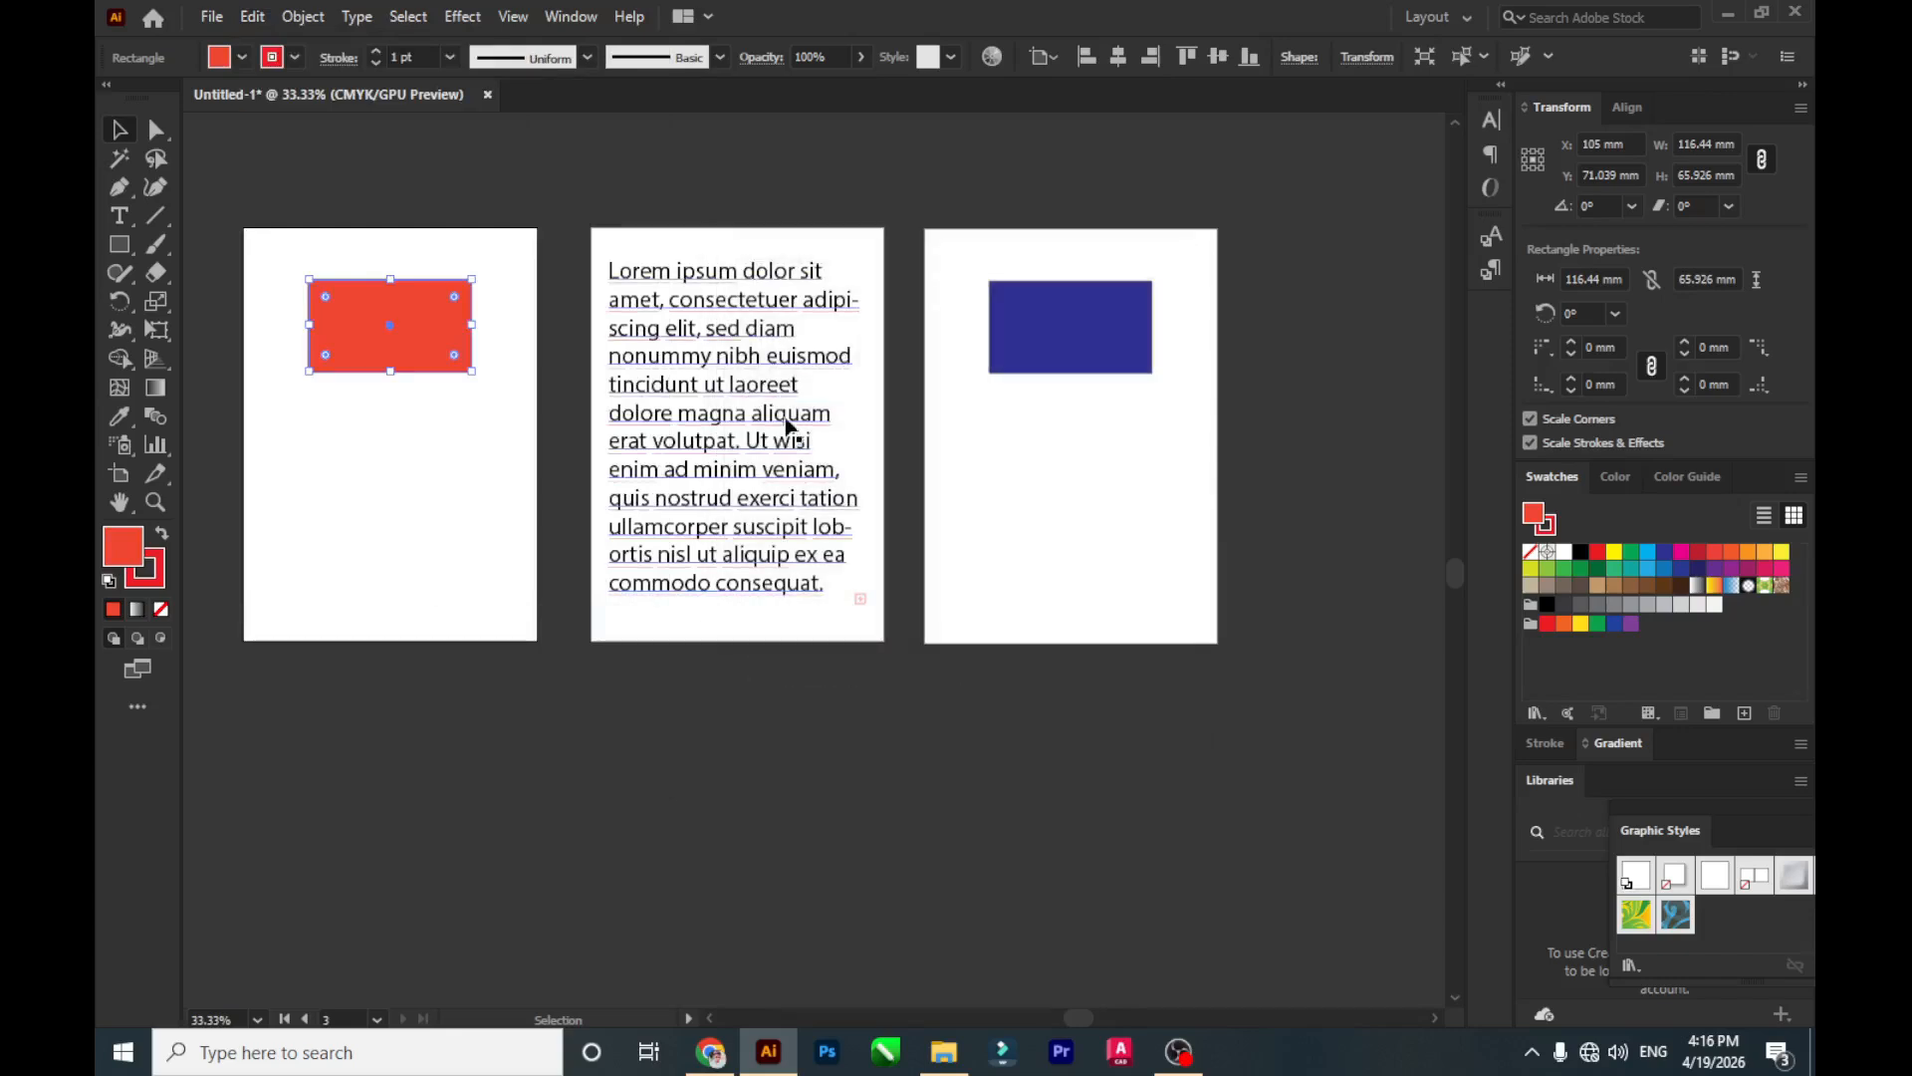
left_click(157, 358)
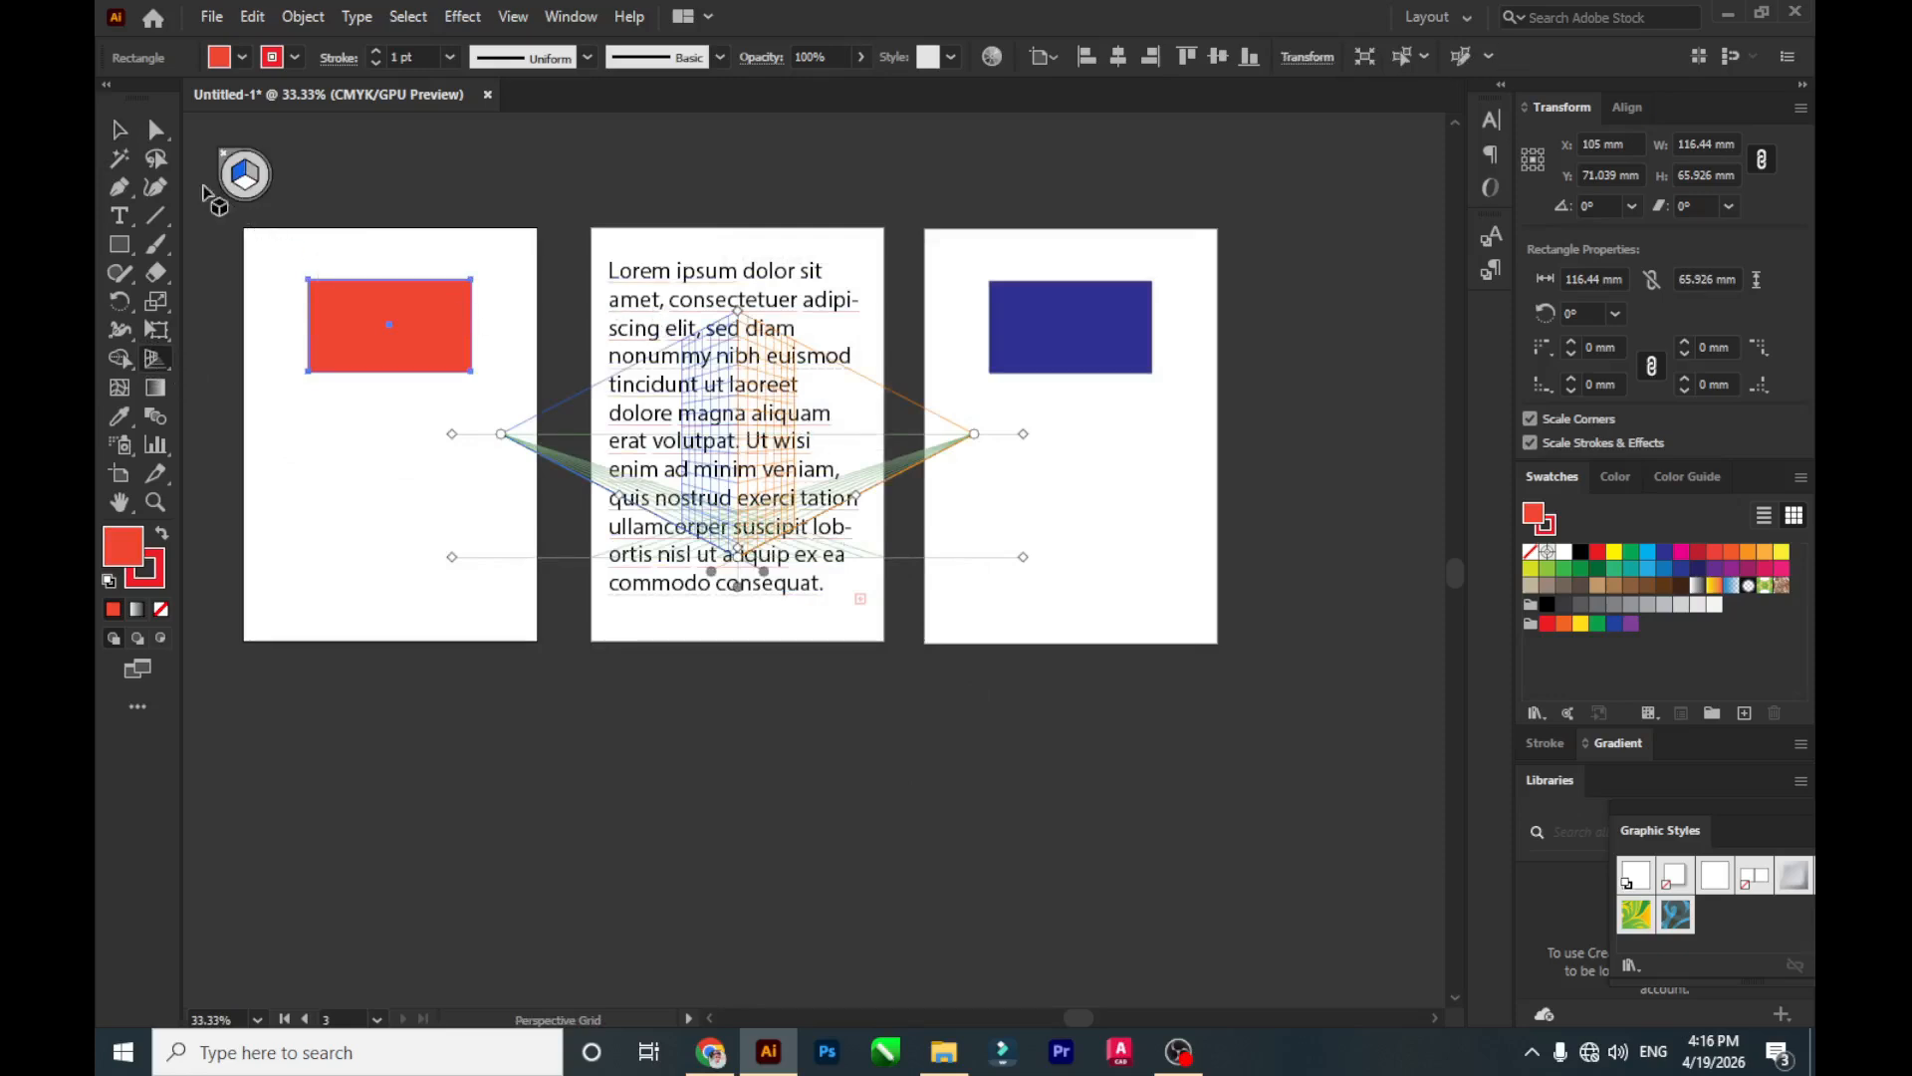
left_click(224, 156)
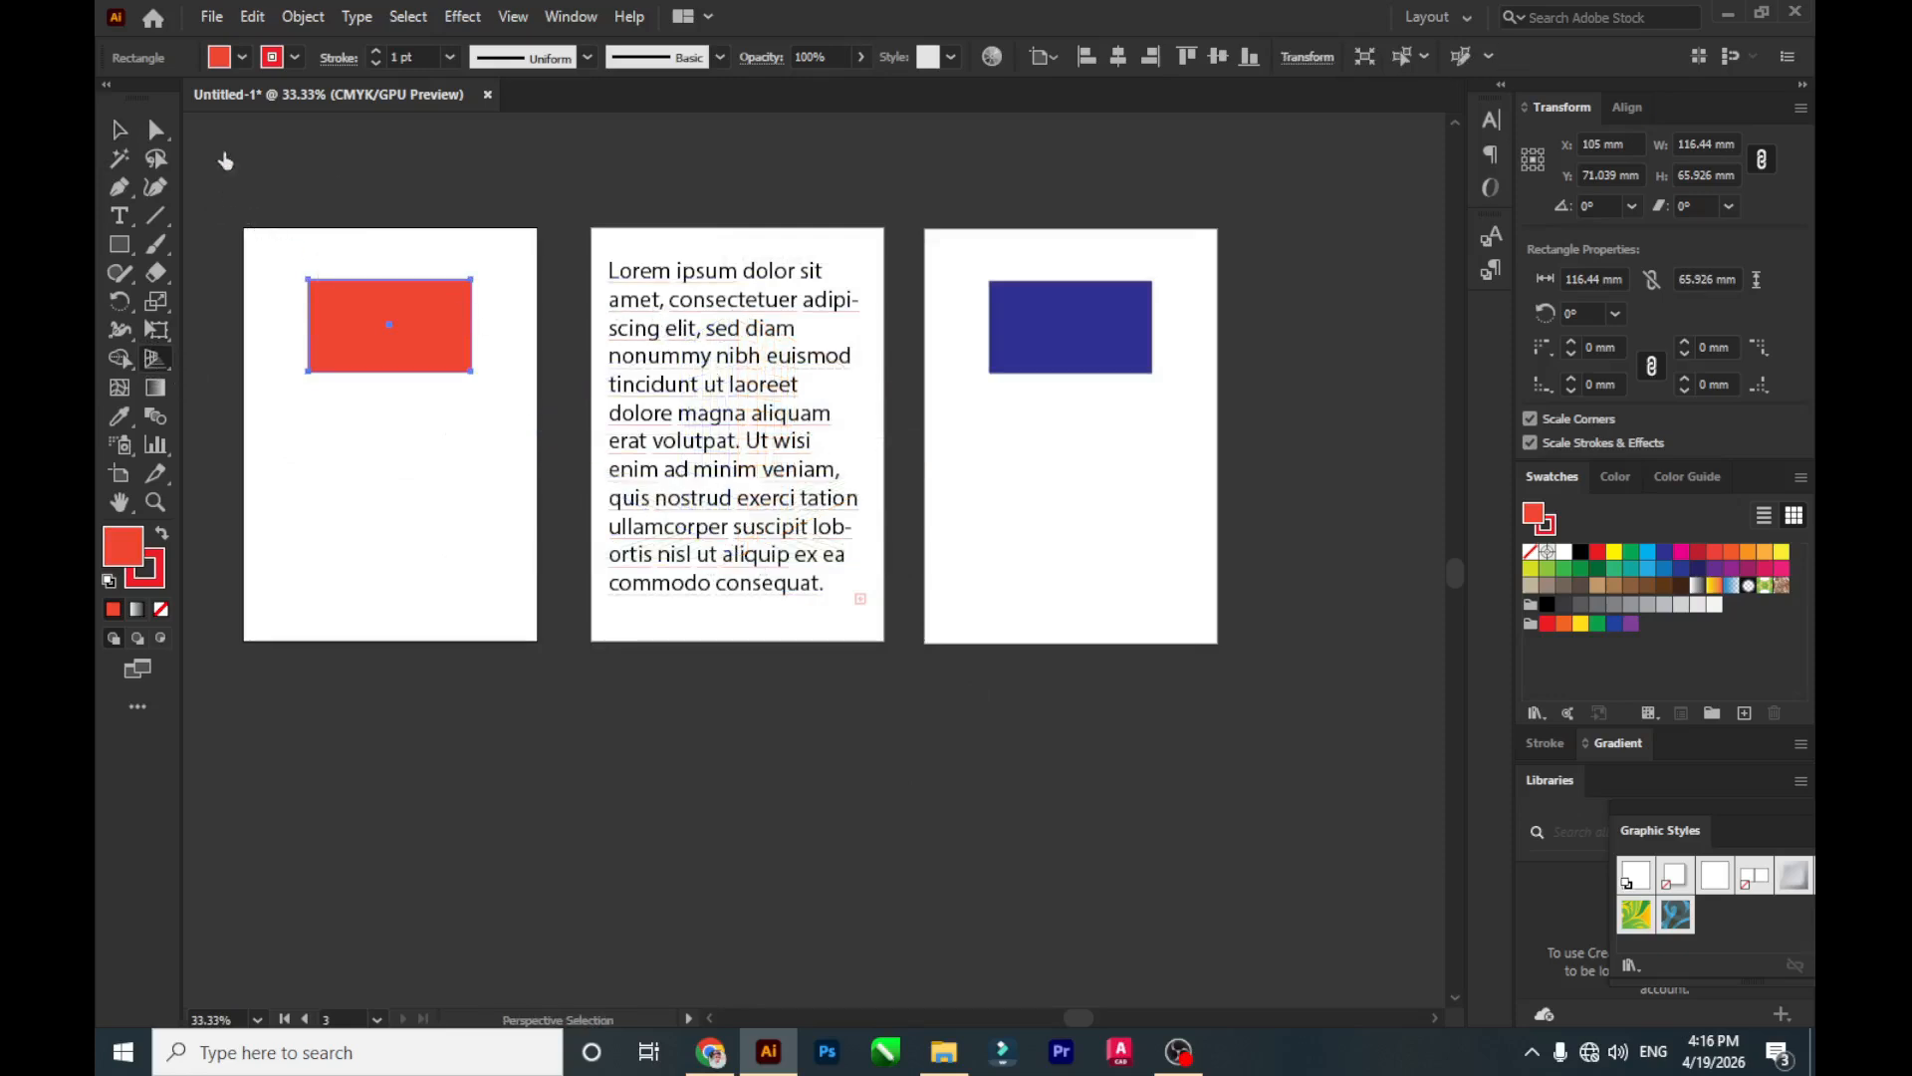
Examine the working spaces and color management policies in Color Settings, and cancel the dialog.
left_click(253, 17)
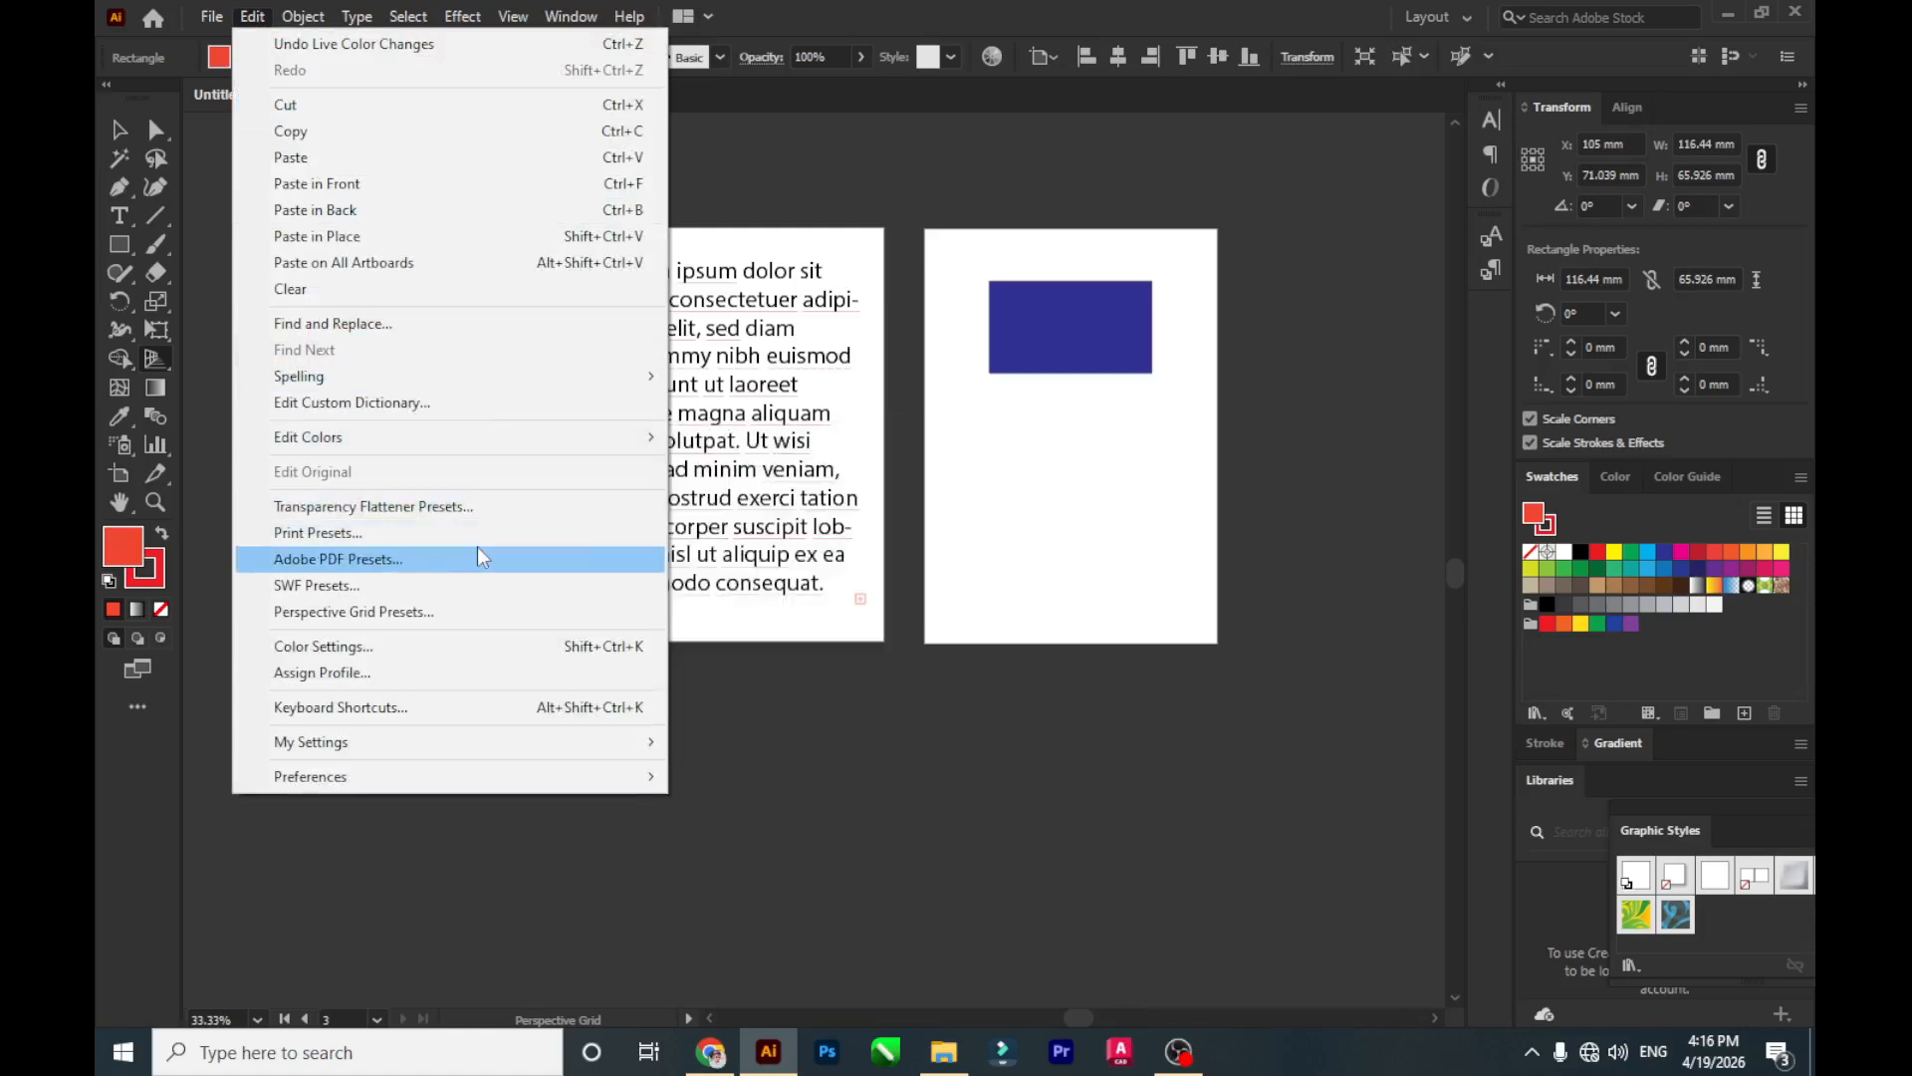
left_click(512, 648)
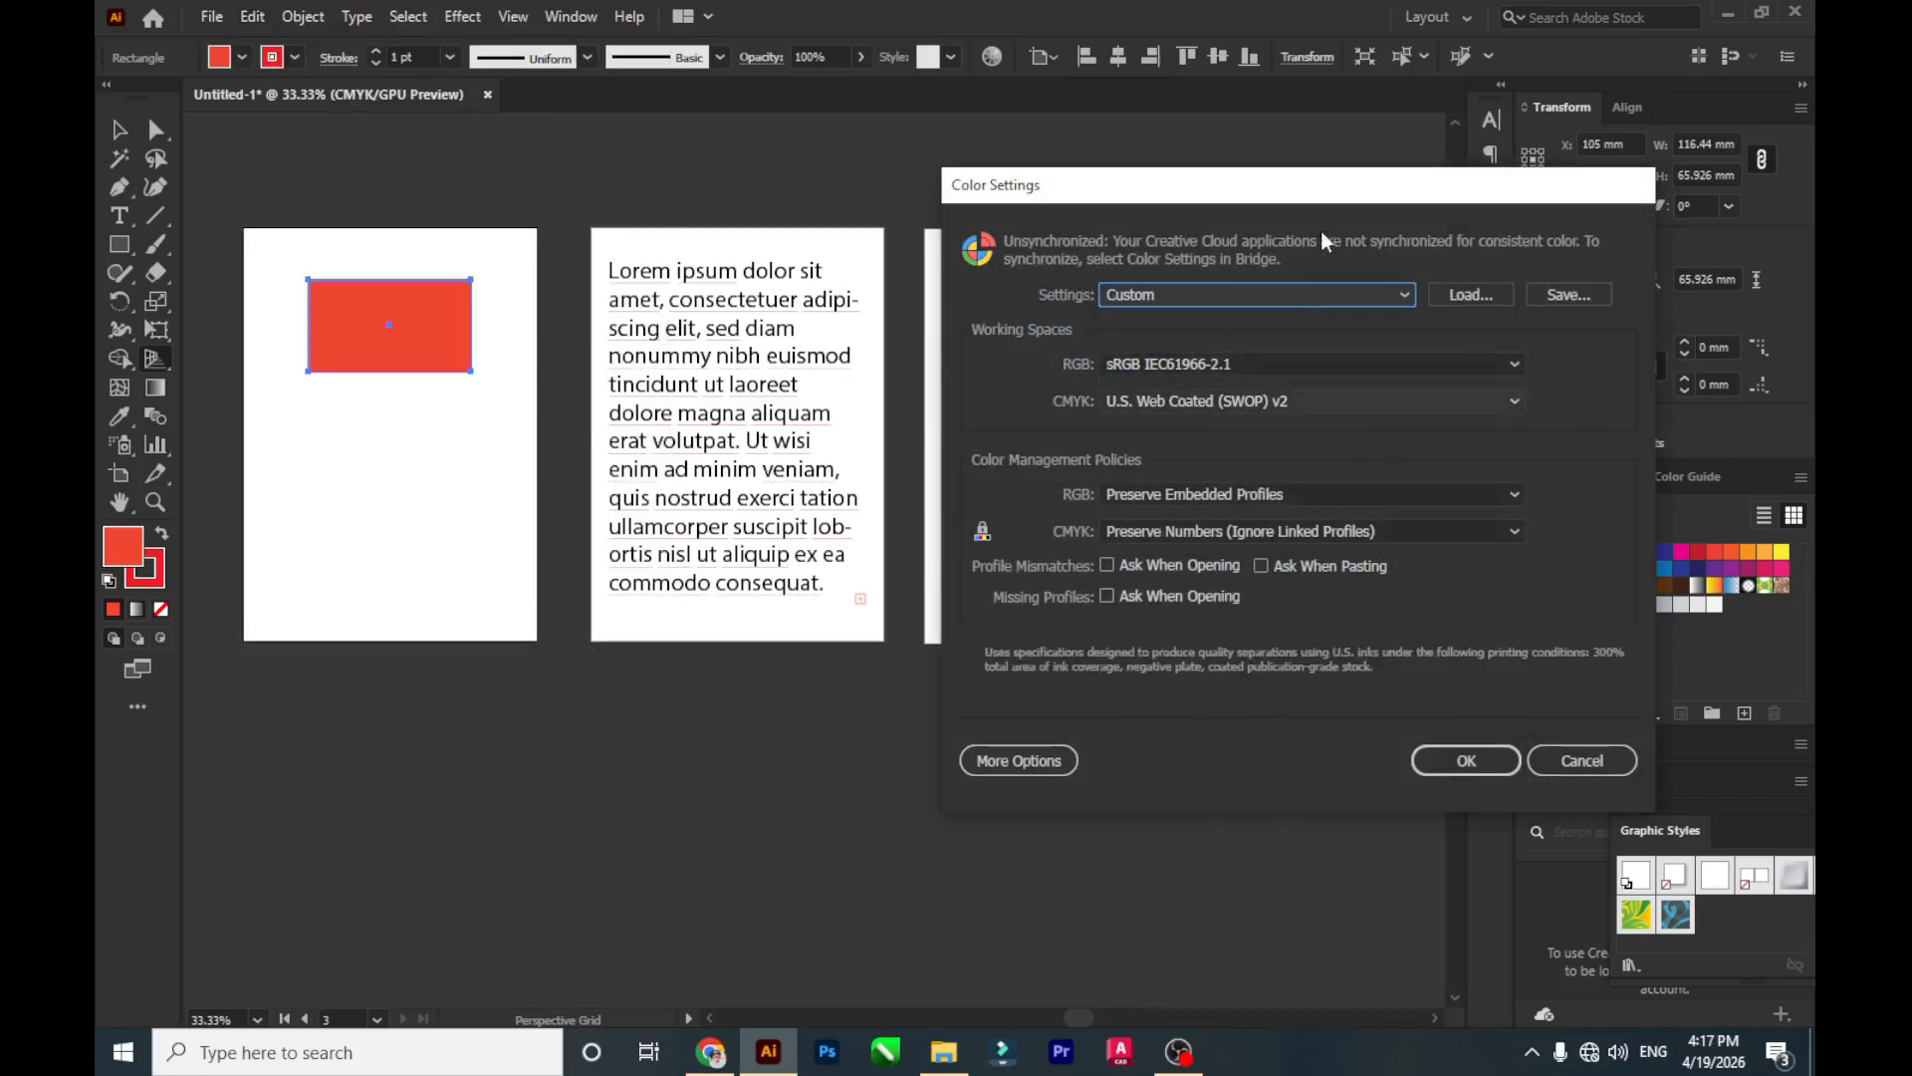
left_click(1591, 776)
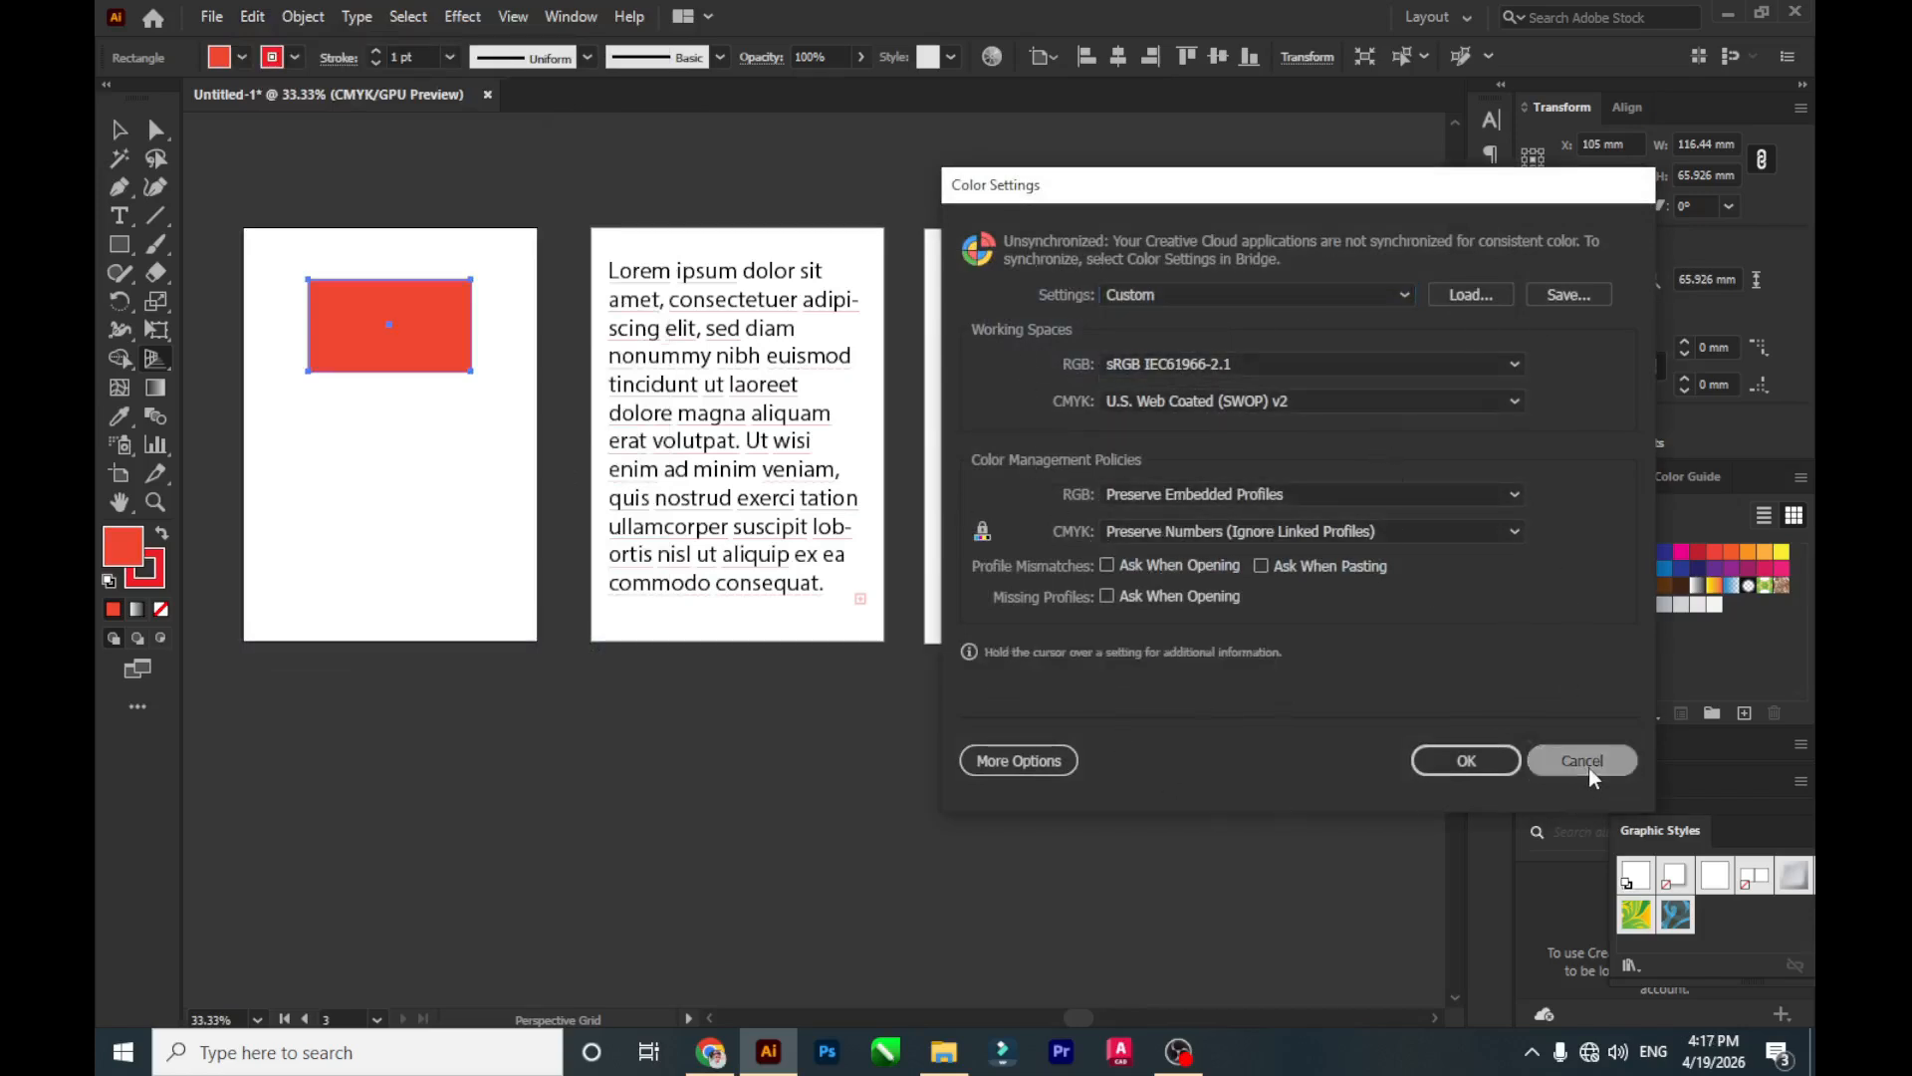
Review the Assign Profile options and the default Keyboard Shortcuts for tools, cancelling each dialog.
left_click(252, 17)
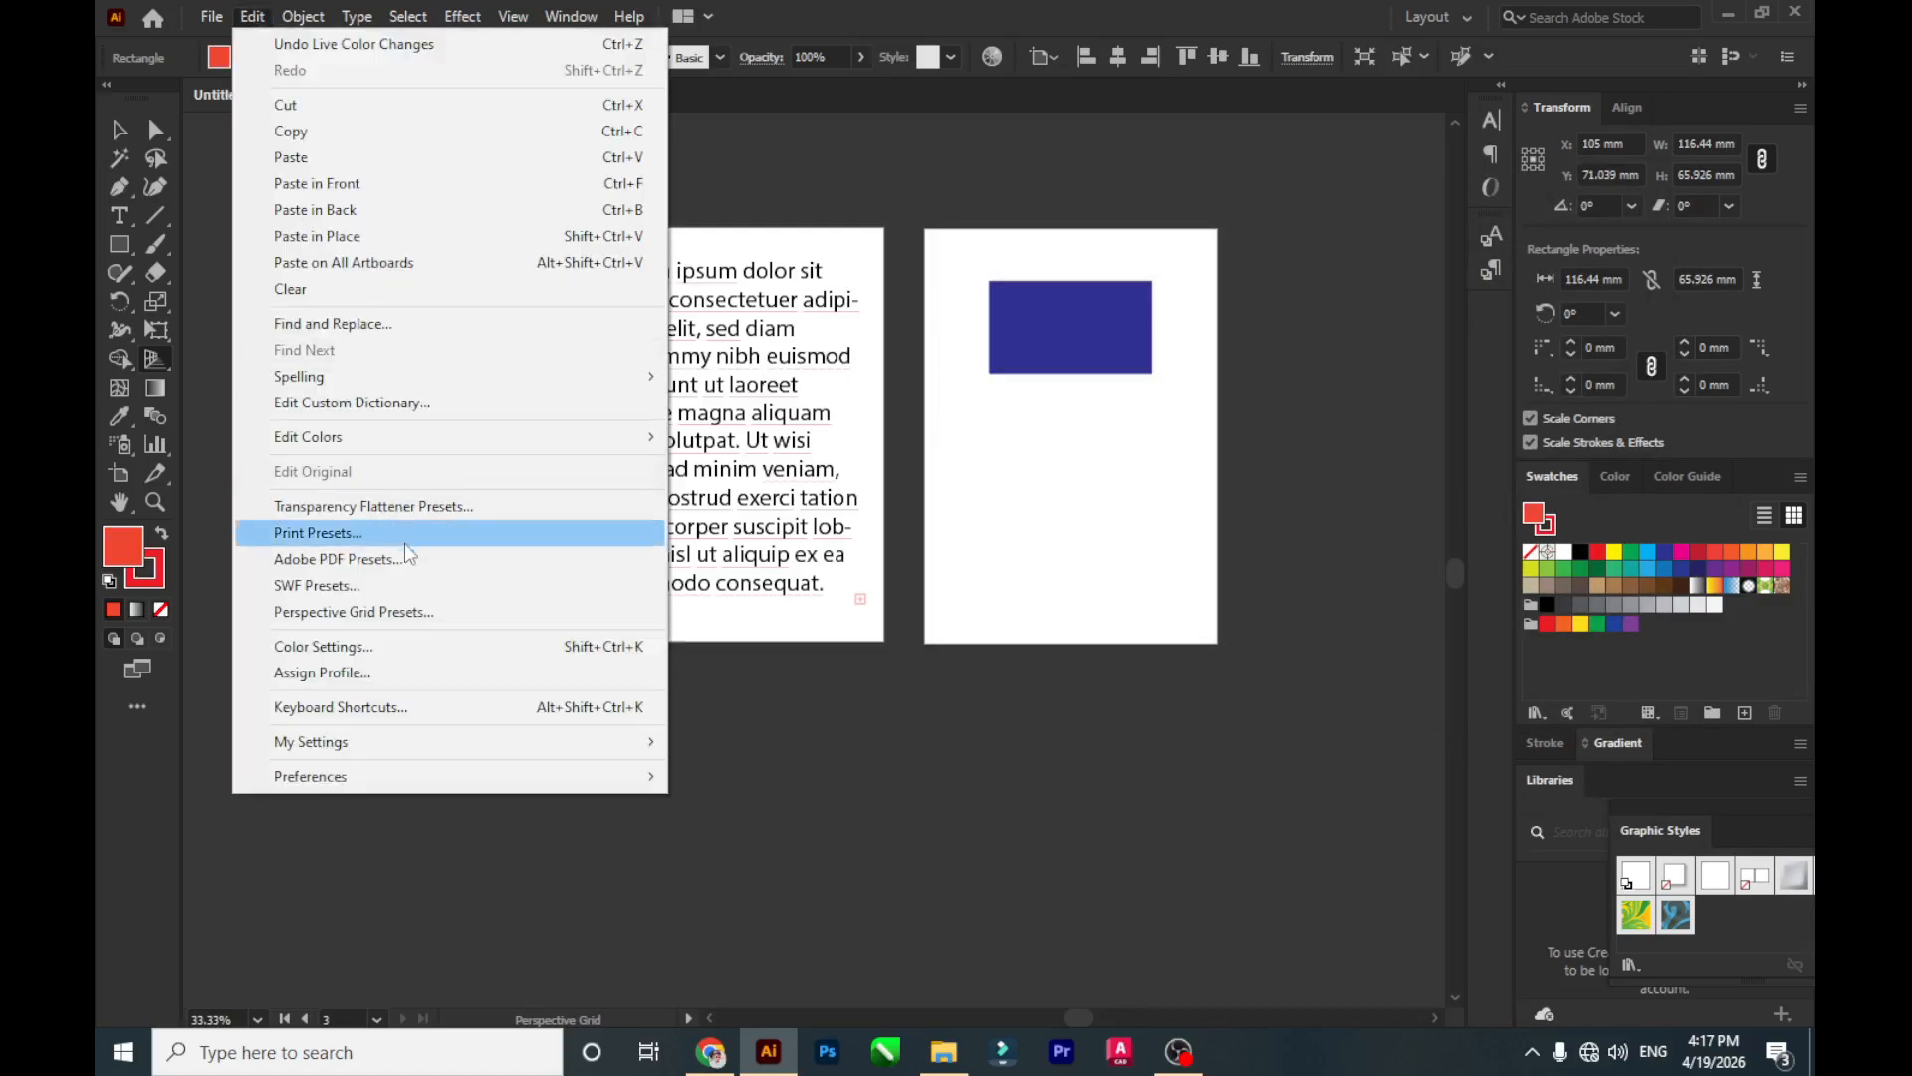
left_click(423, 672)
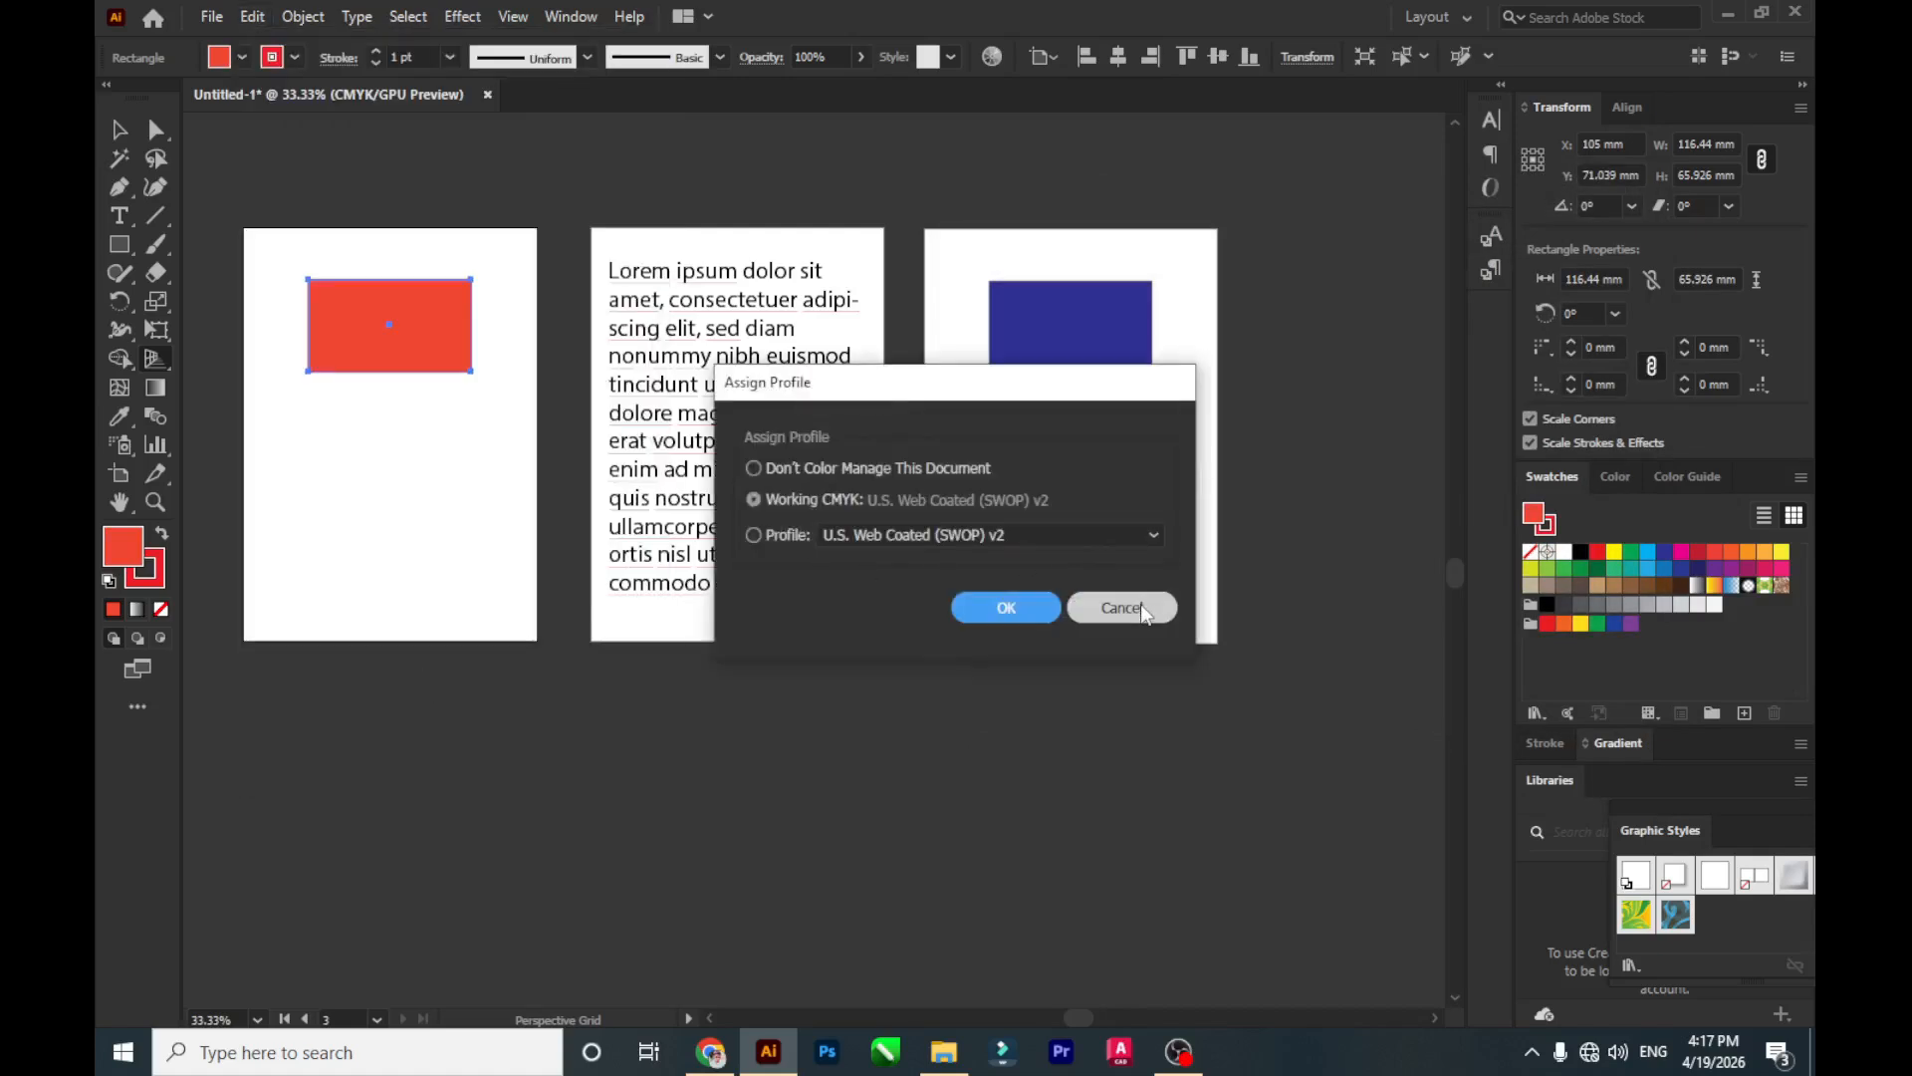
left_click(1094, 613)
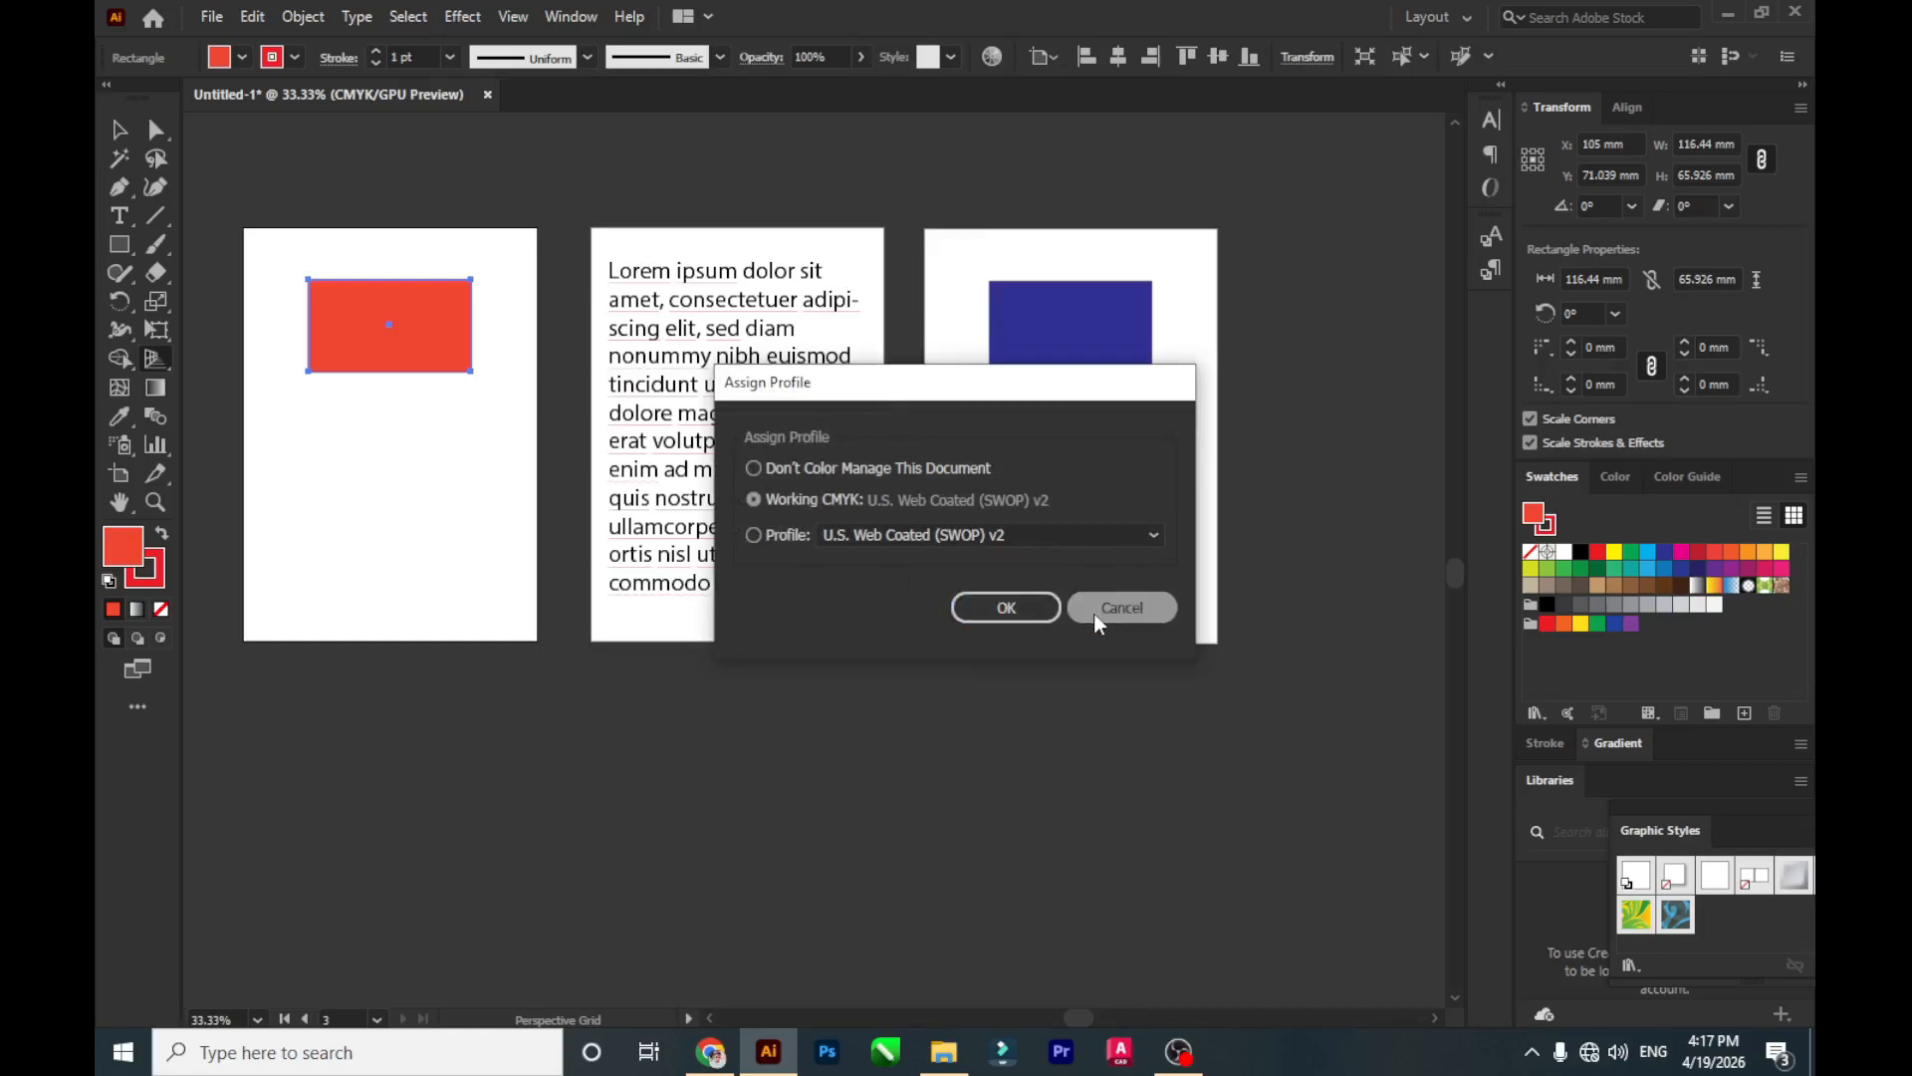
left_click(252, 16)
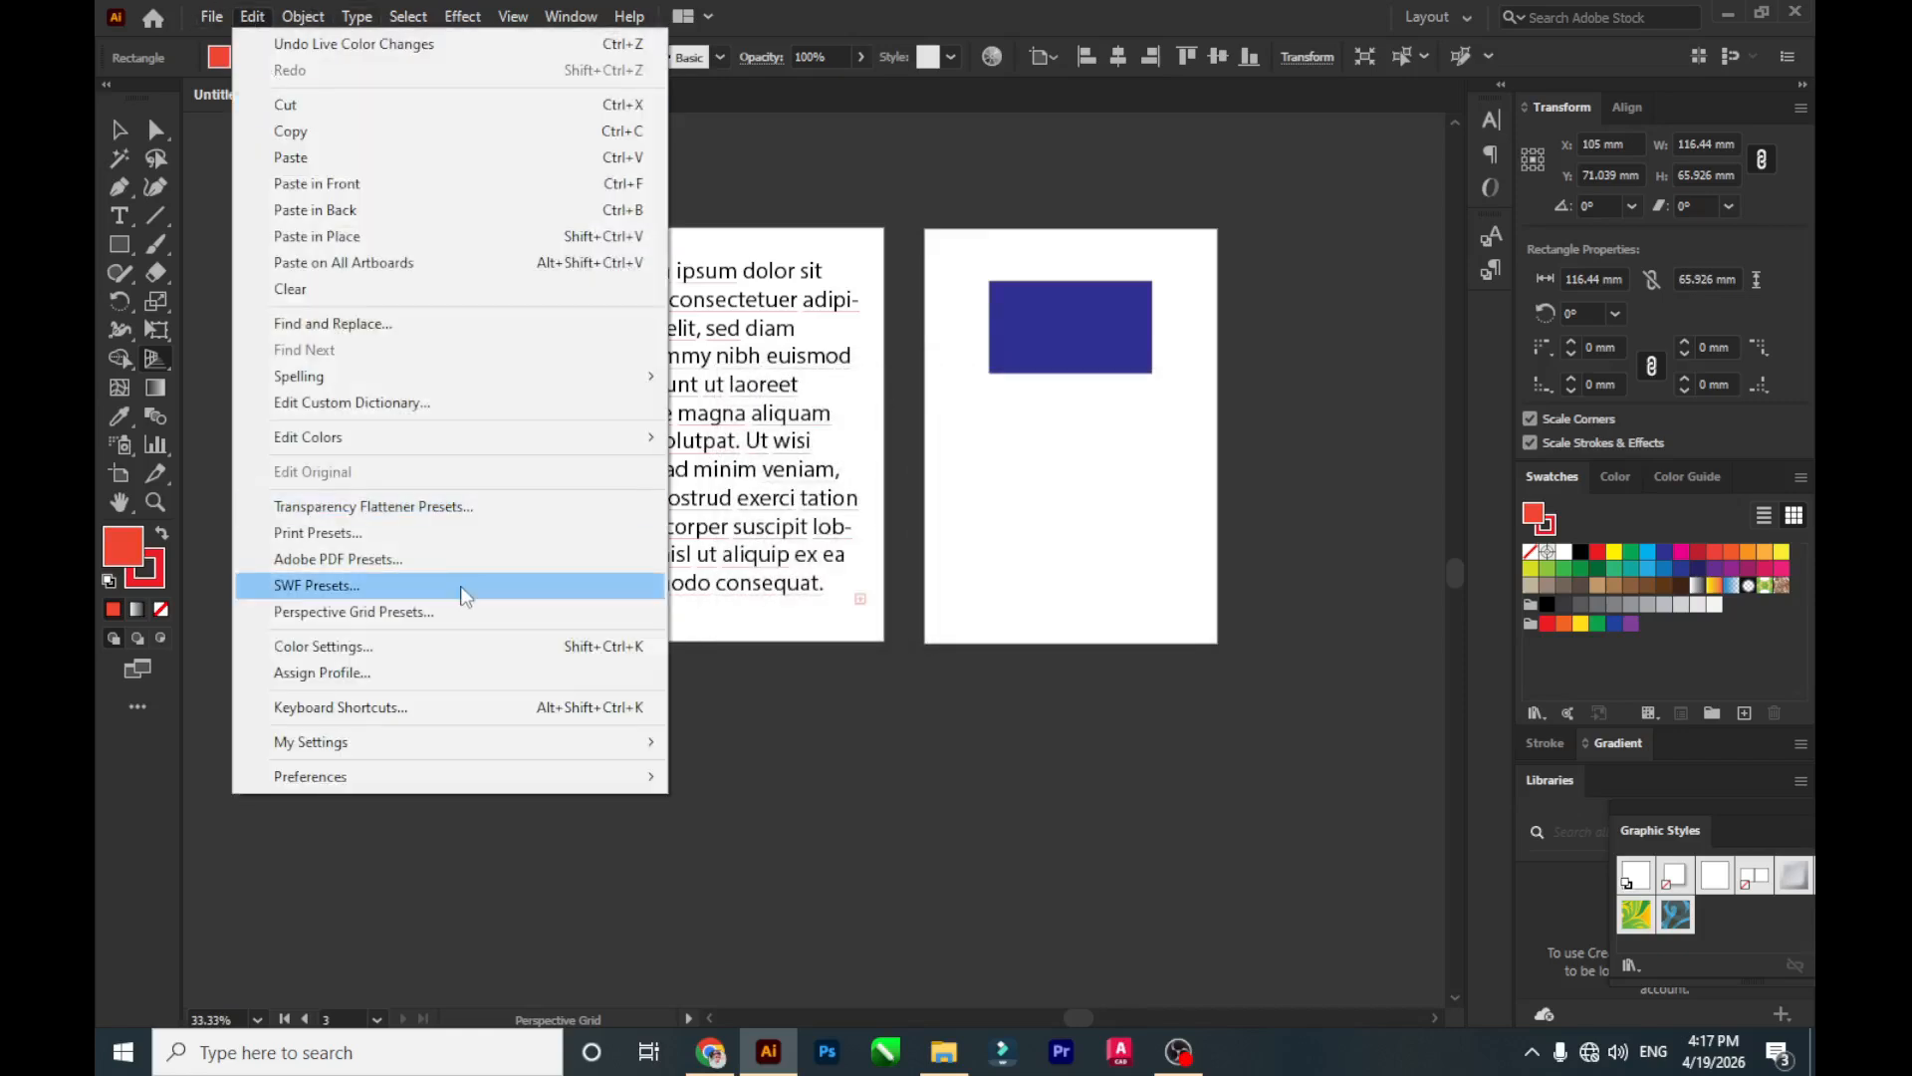
left_click(481, 703)
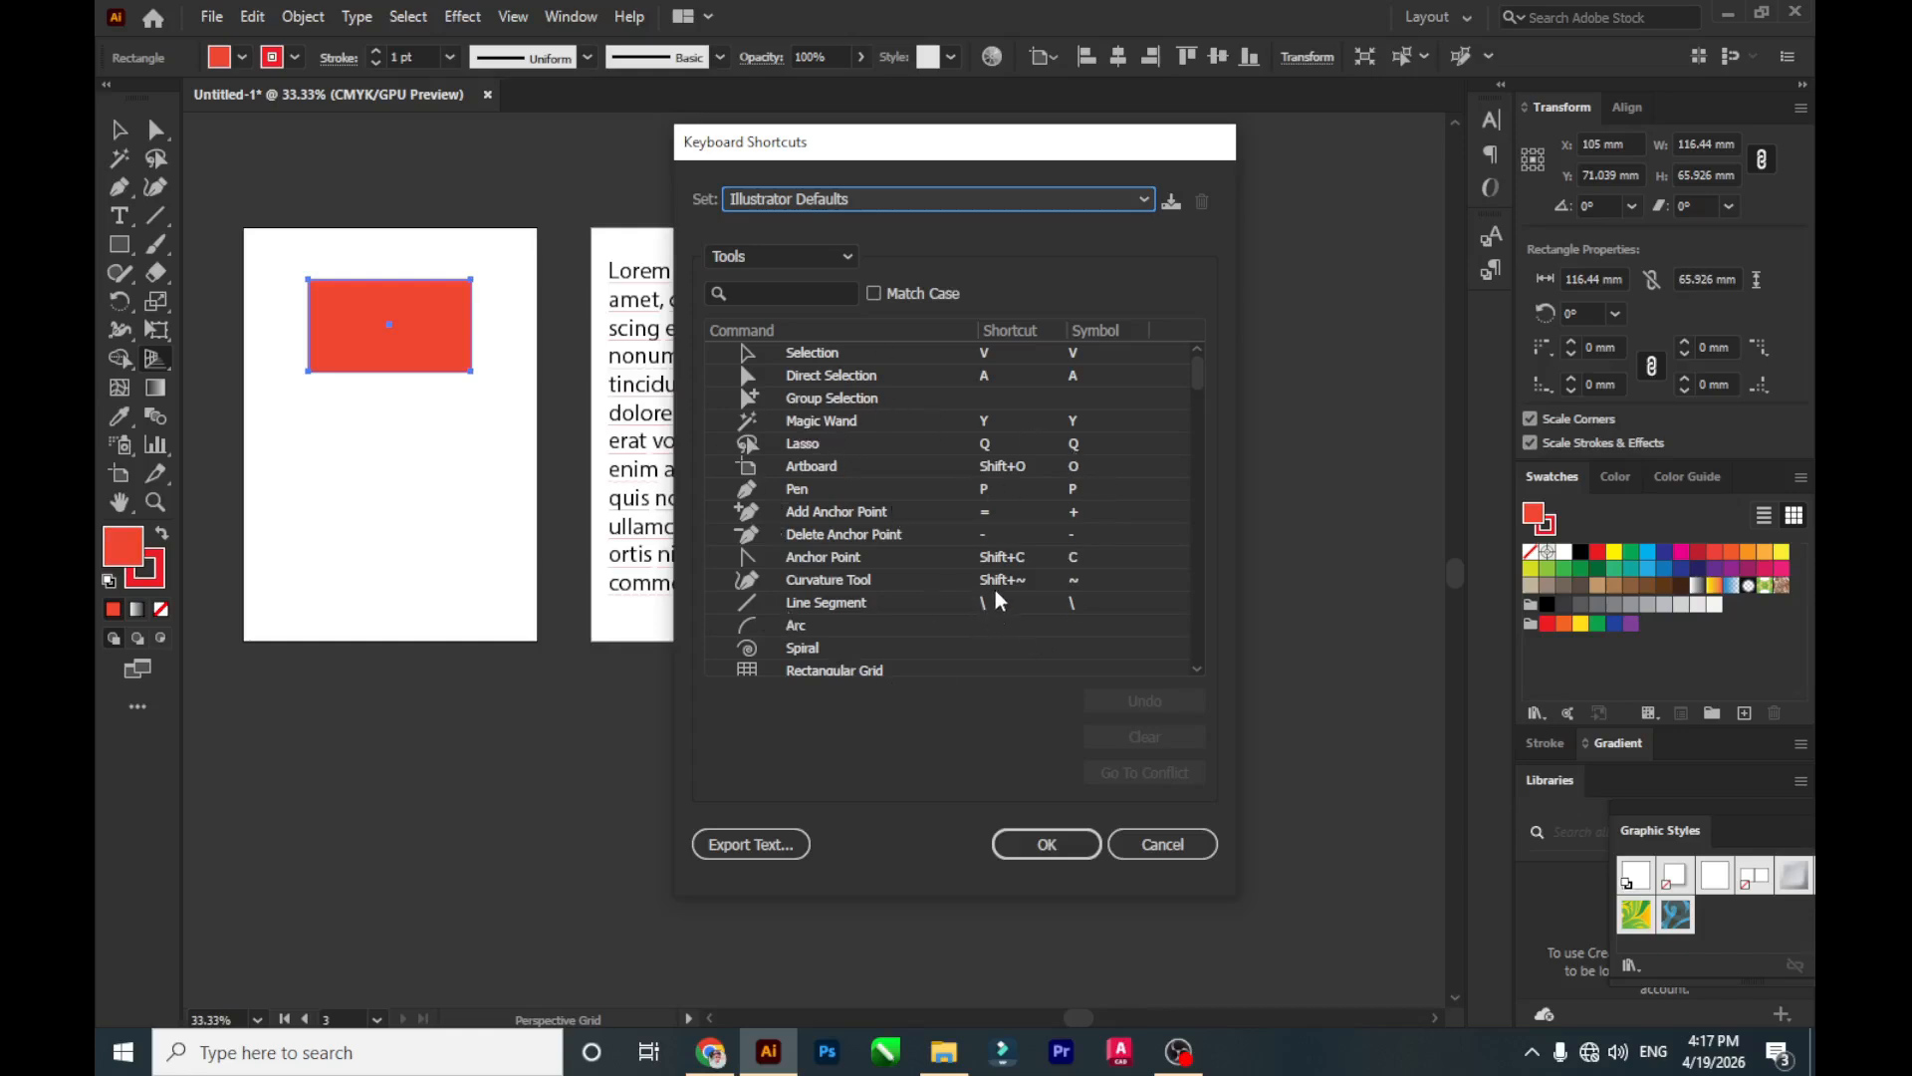
left_click(1155, 843)
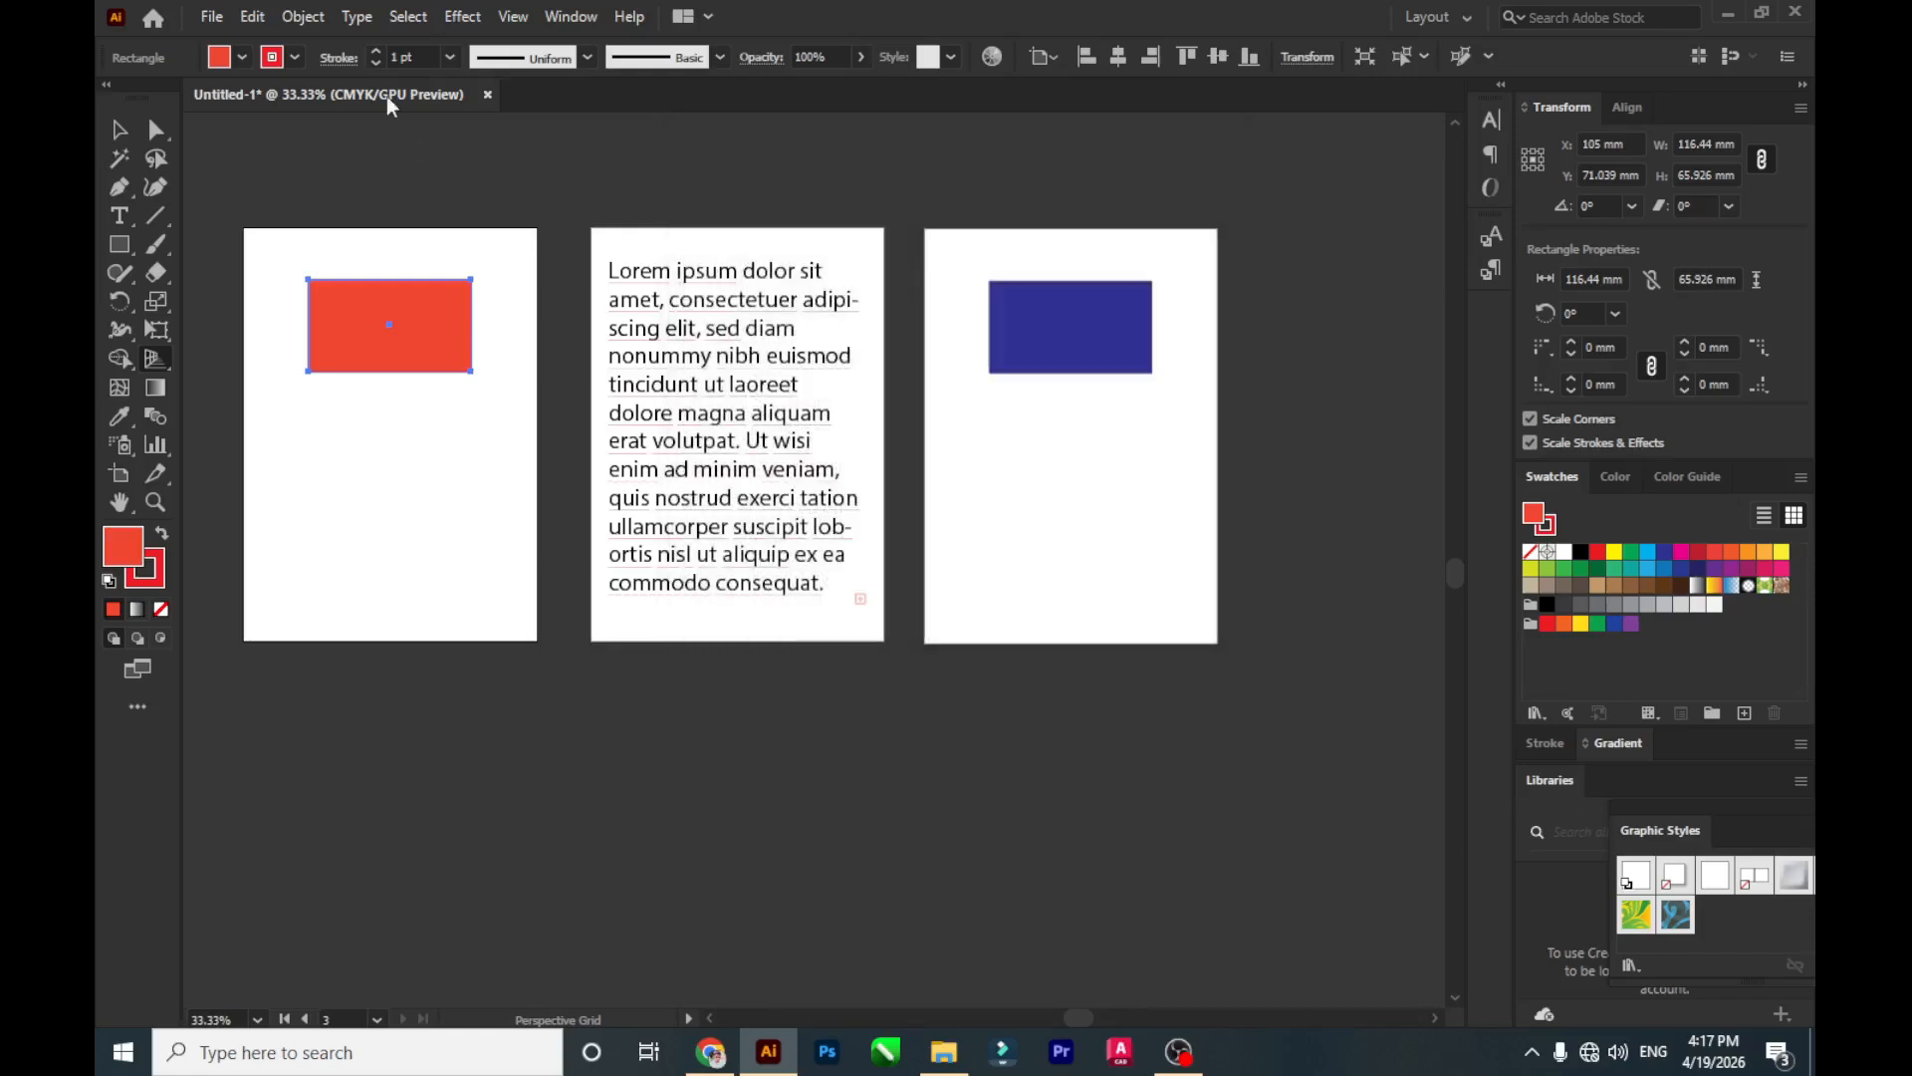
Look over the My Settings commands, and review the General, Selection & Anchor Display, Type and Units preferences.
left_click(253, 17)
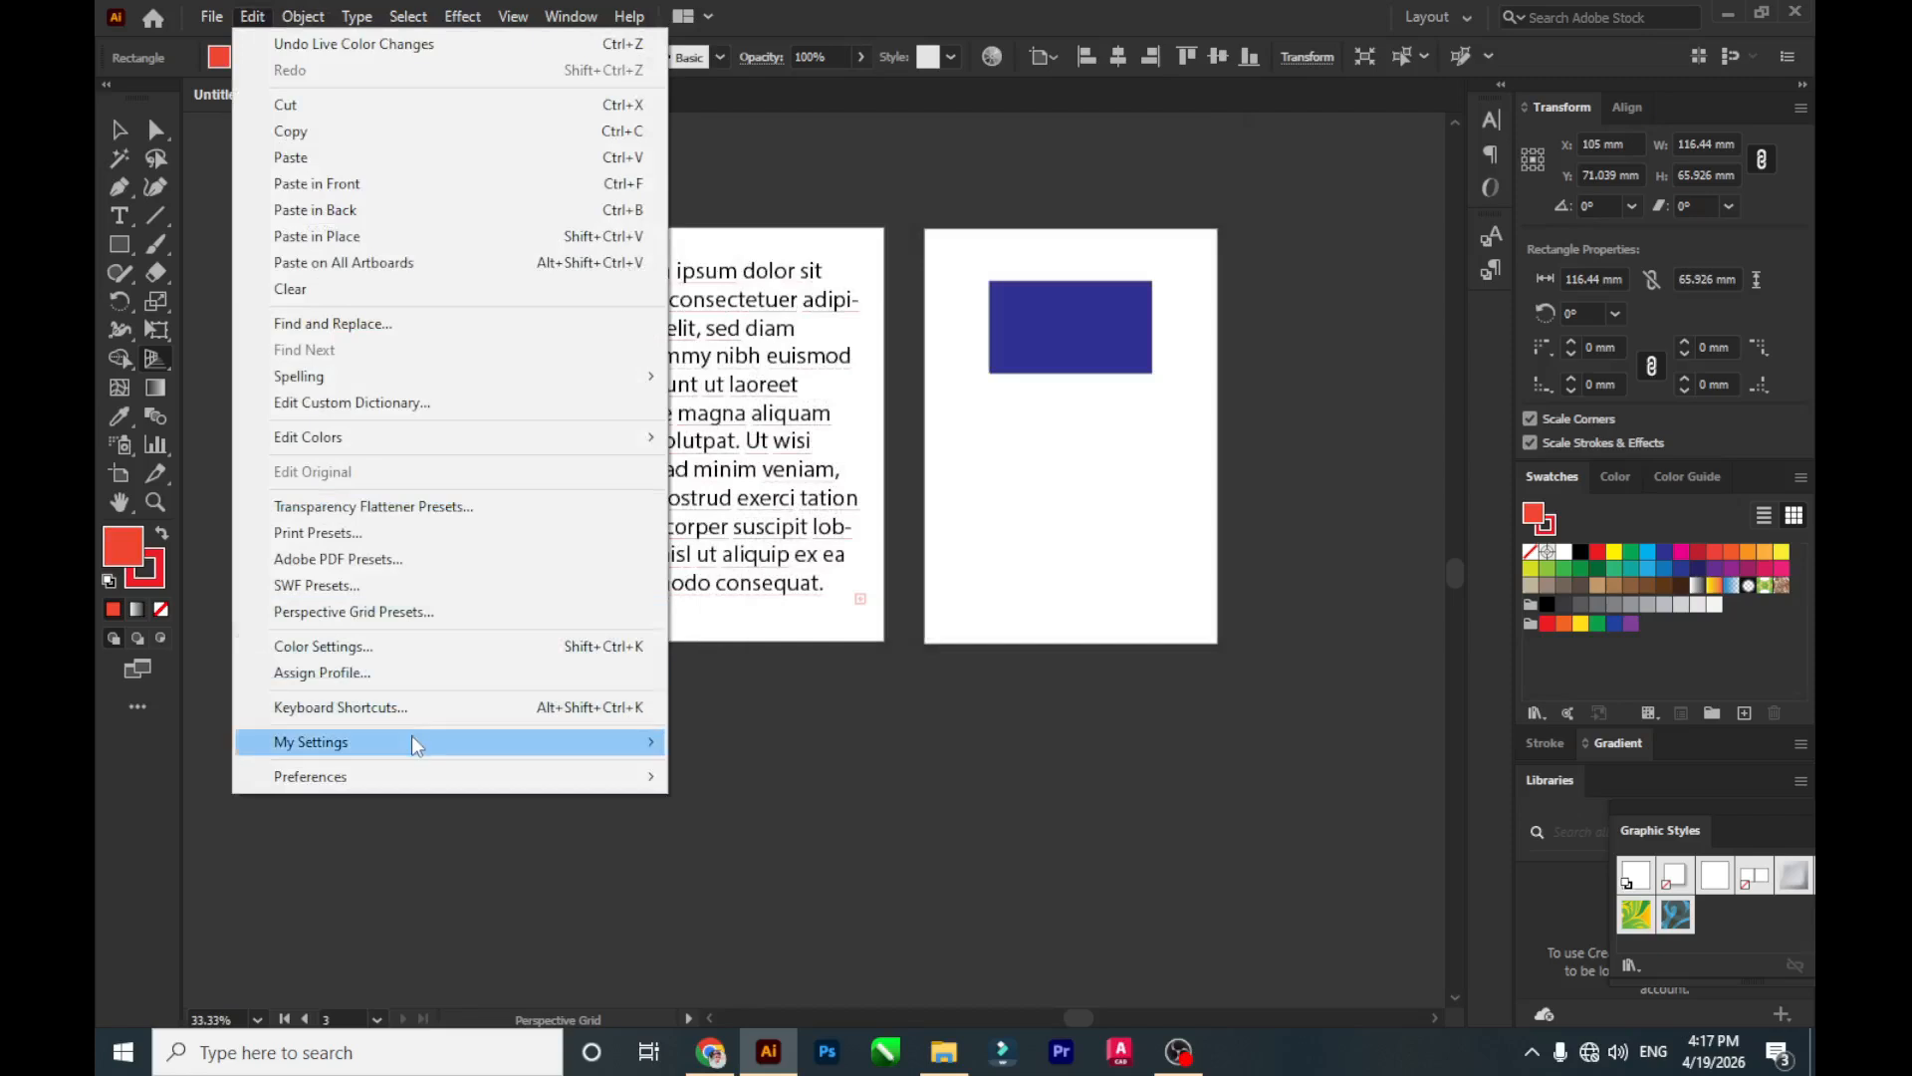
mouse_move(410, 737)
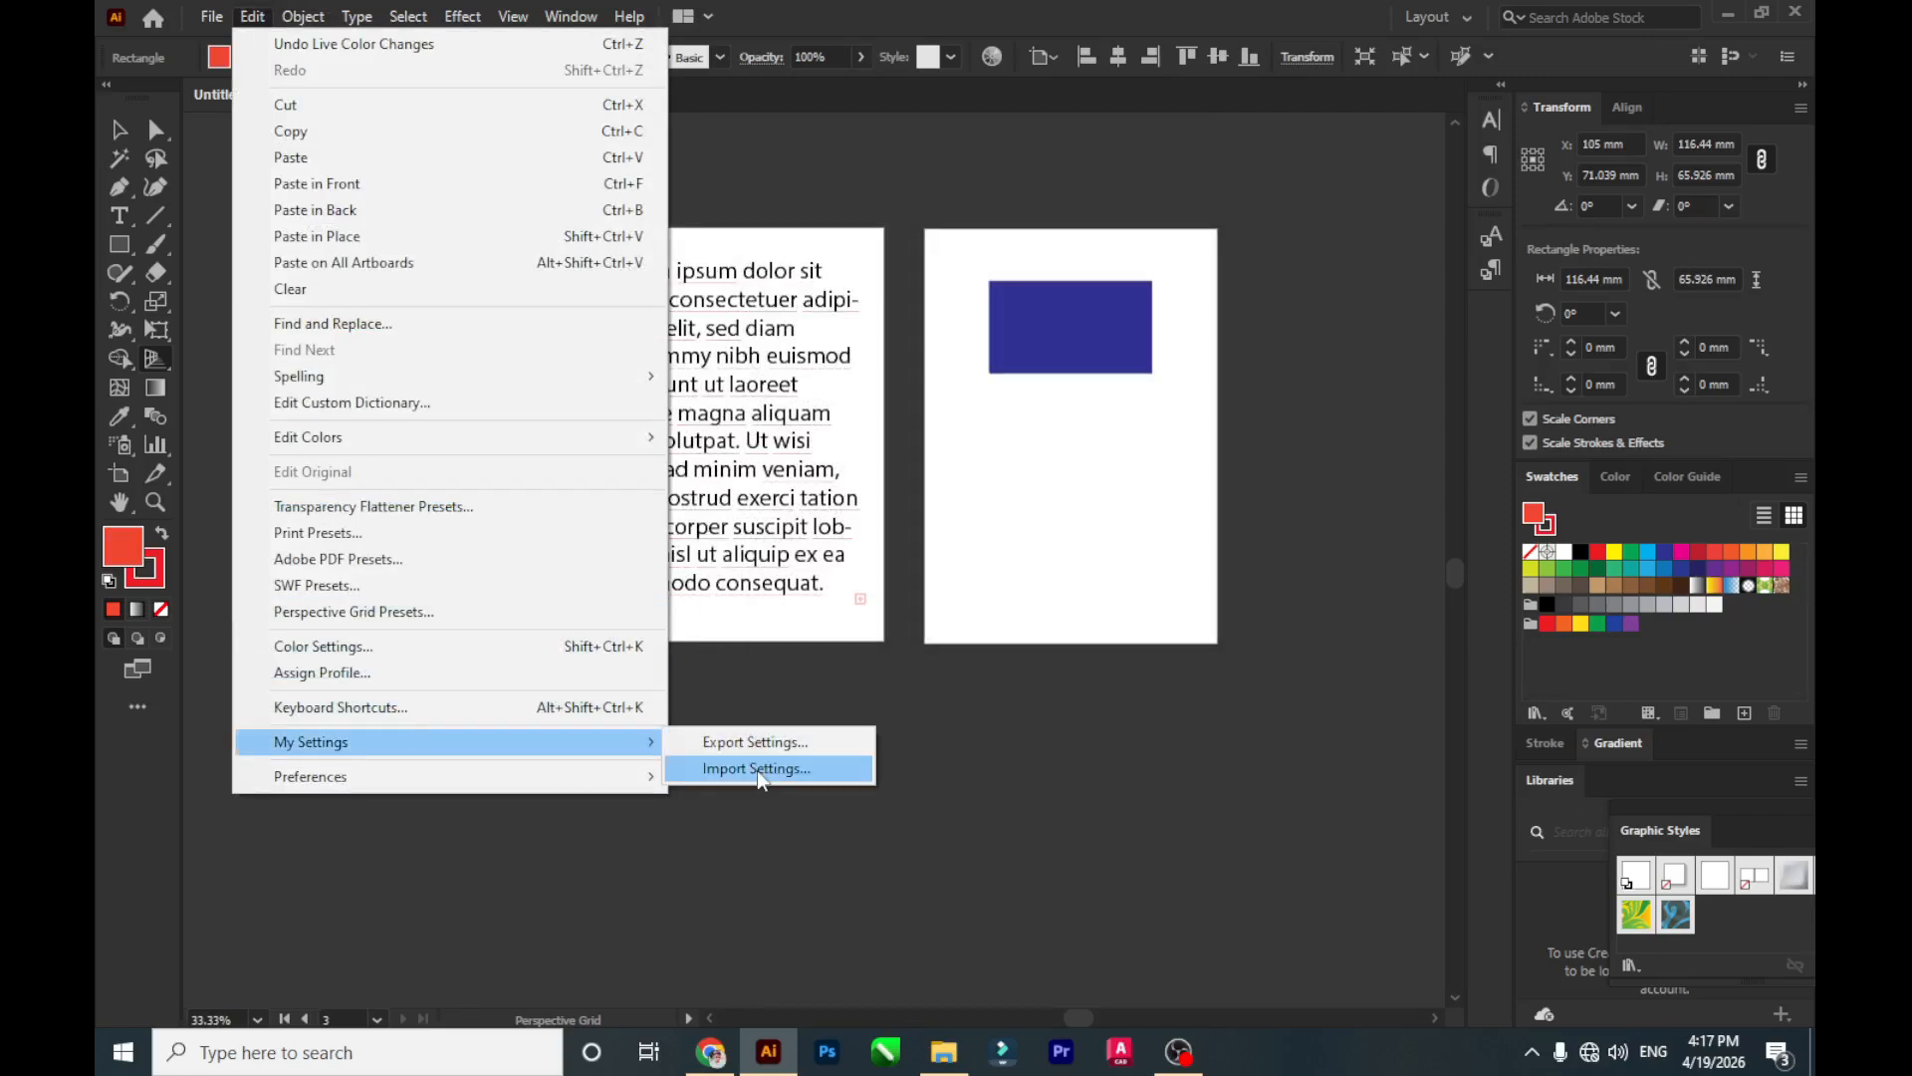
mouse_move(603, 784)
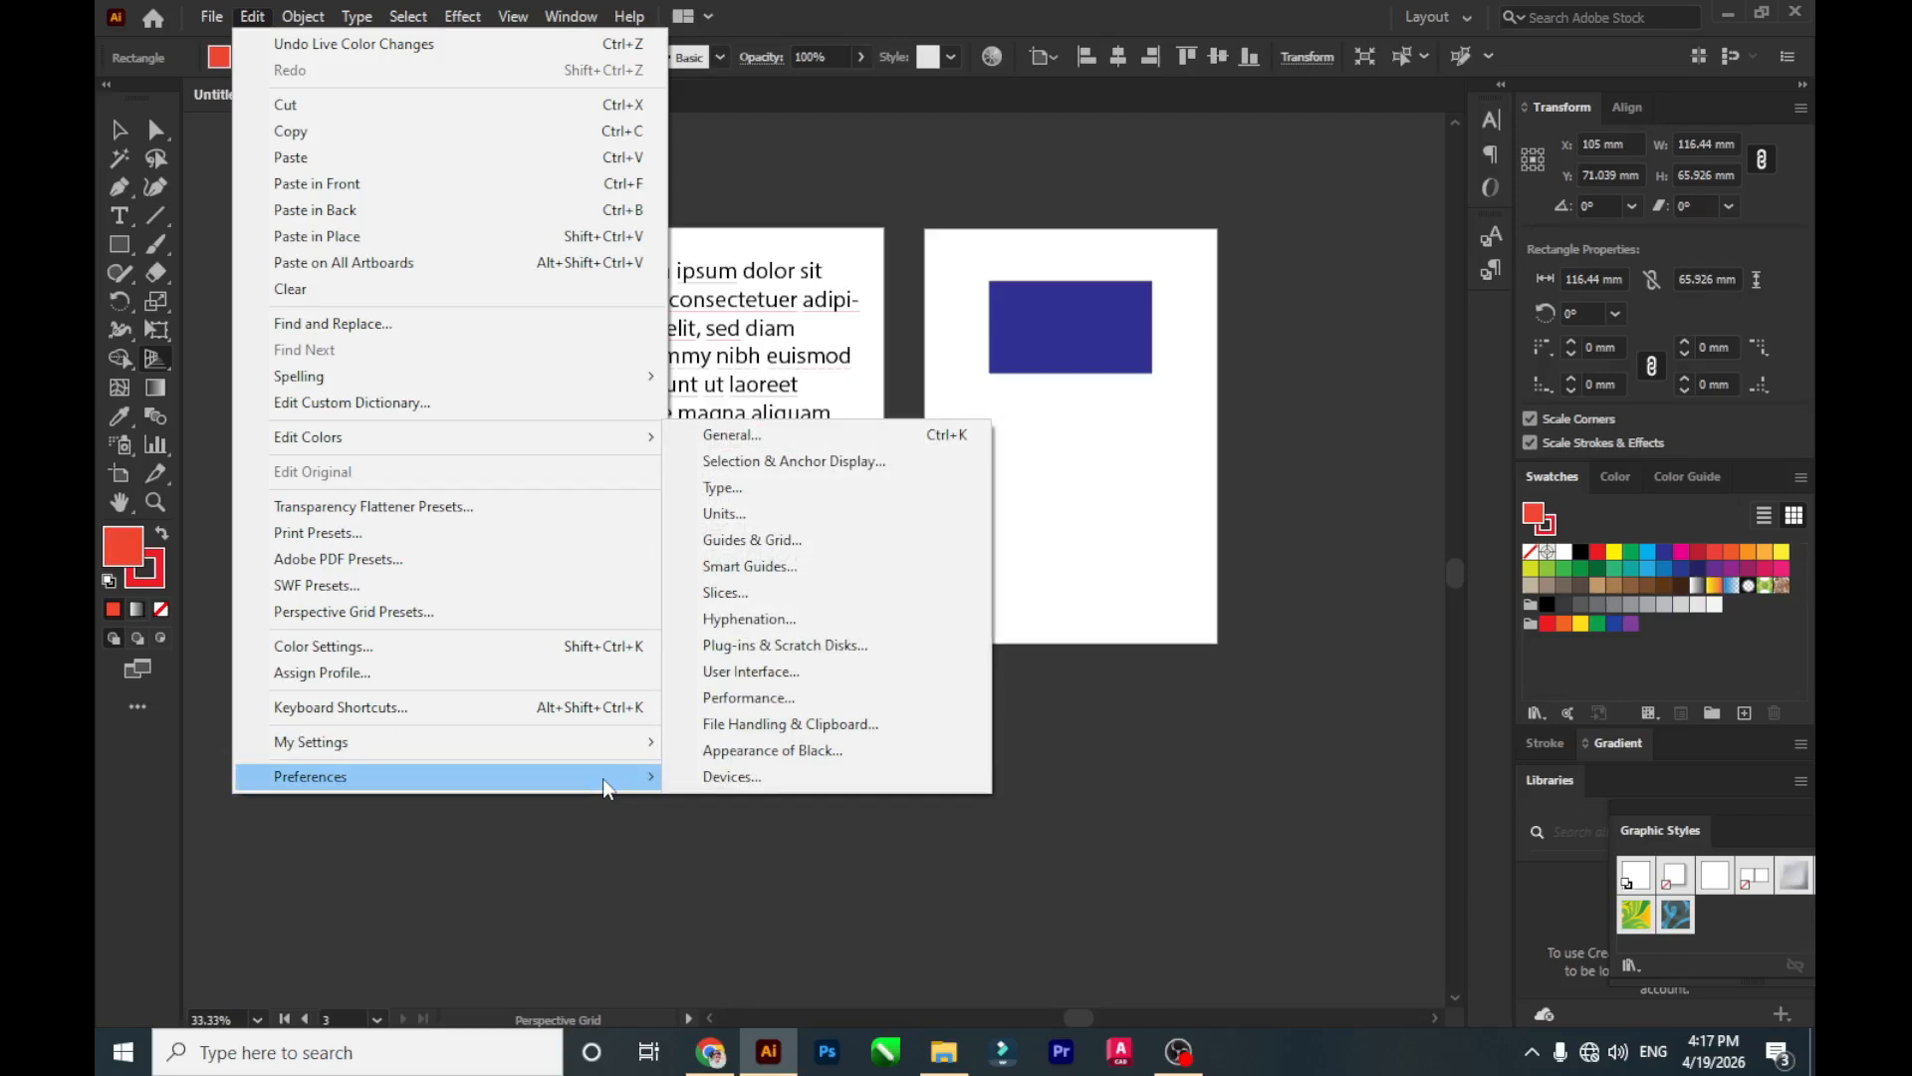
left_click(829, 432)
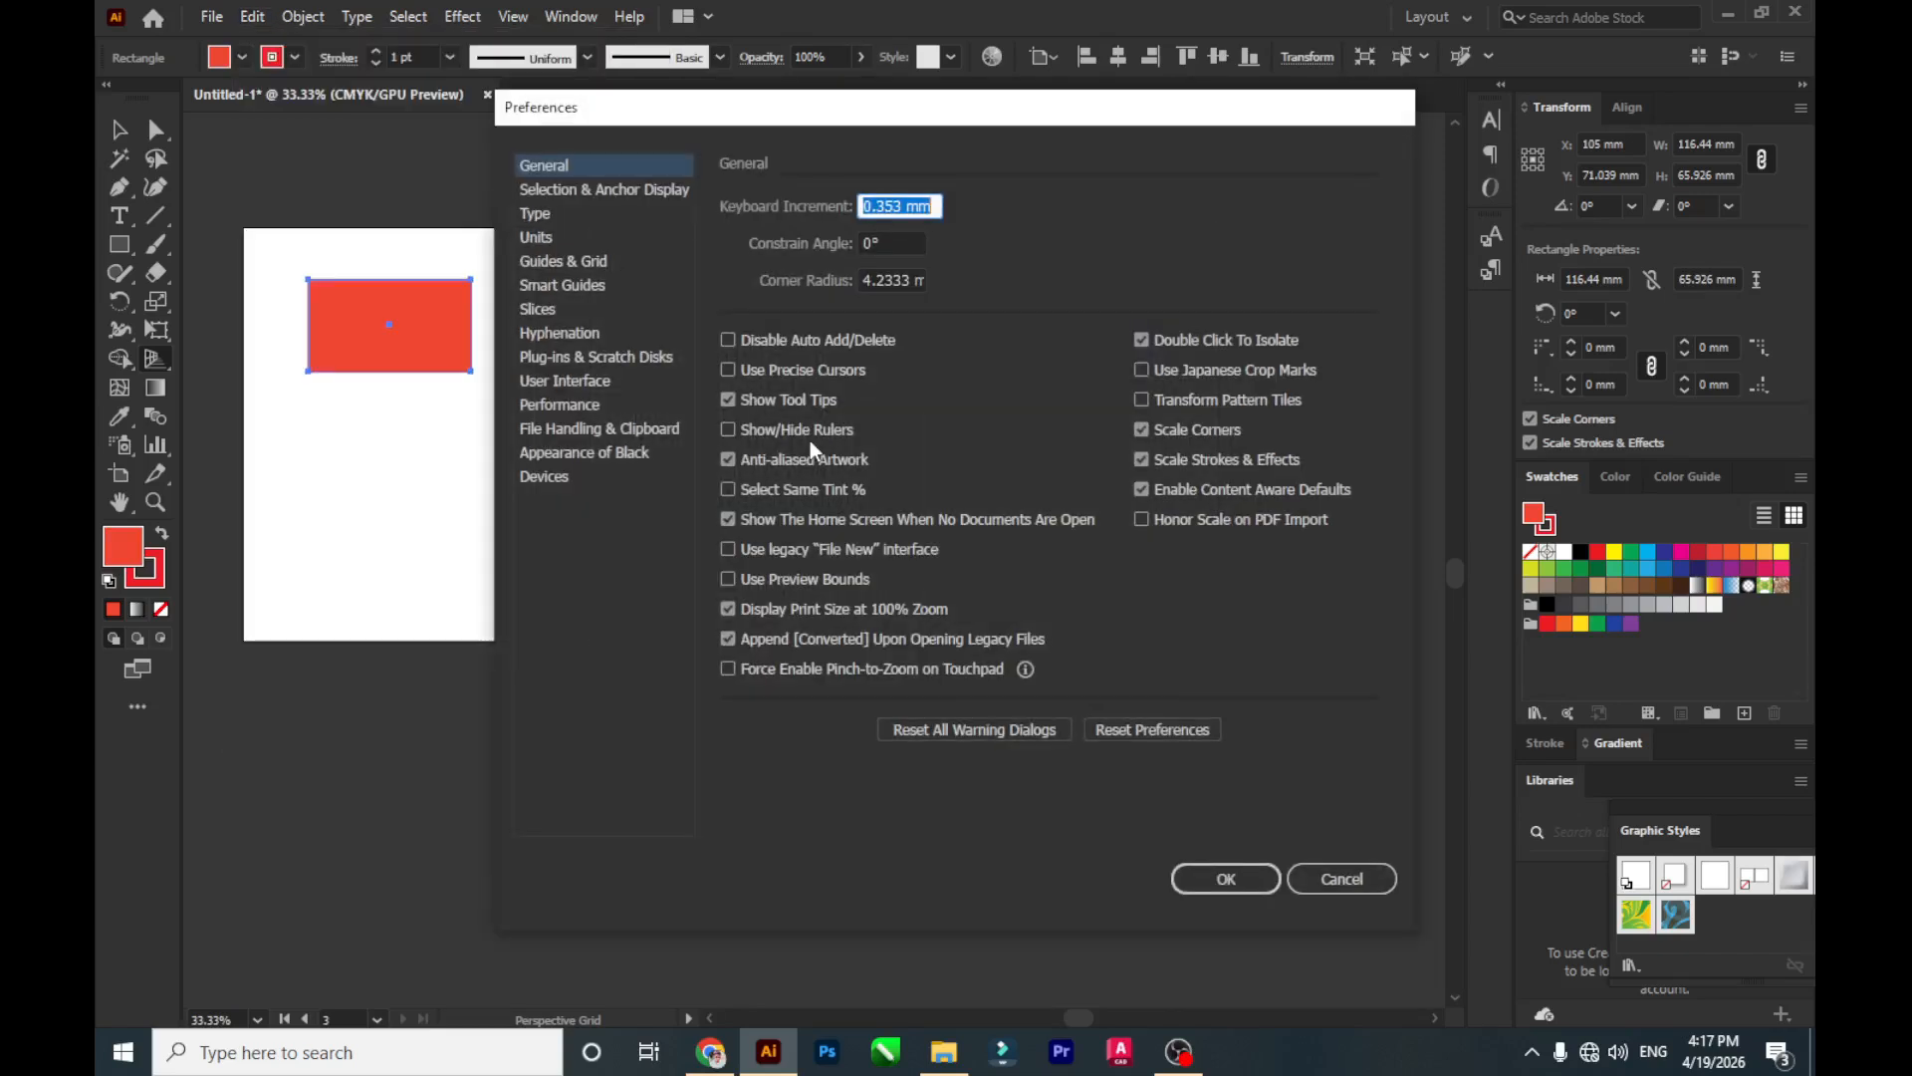
left_click(564, 191)
left_click(567, 212)
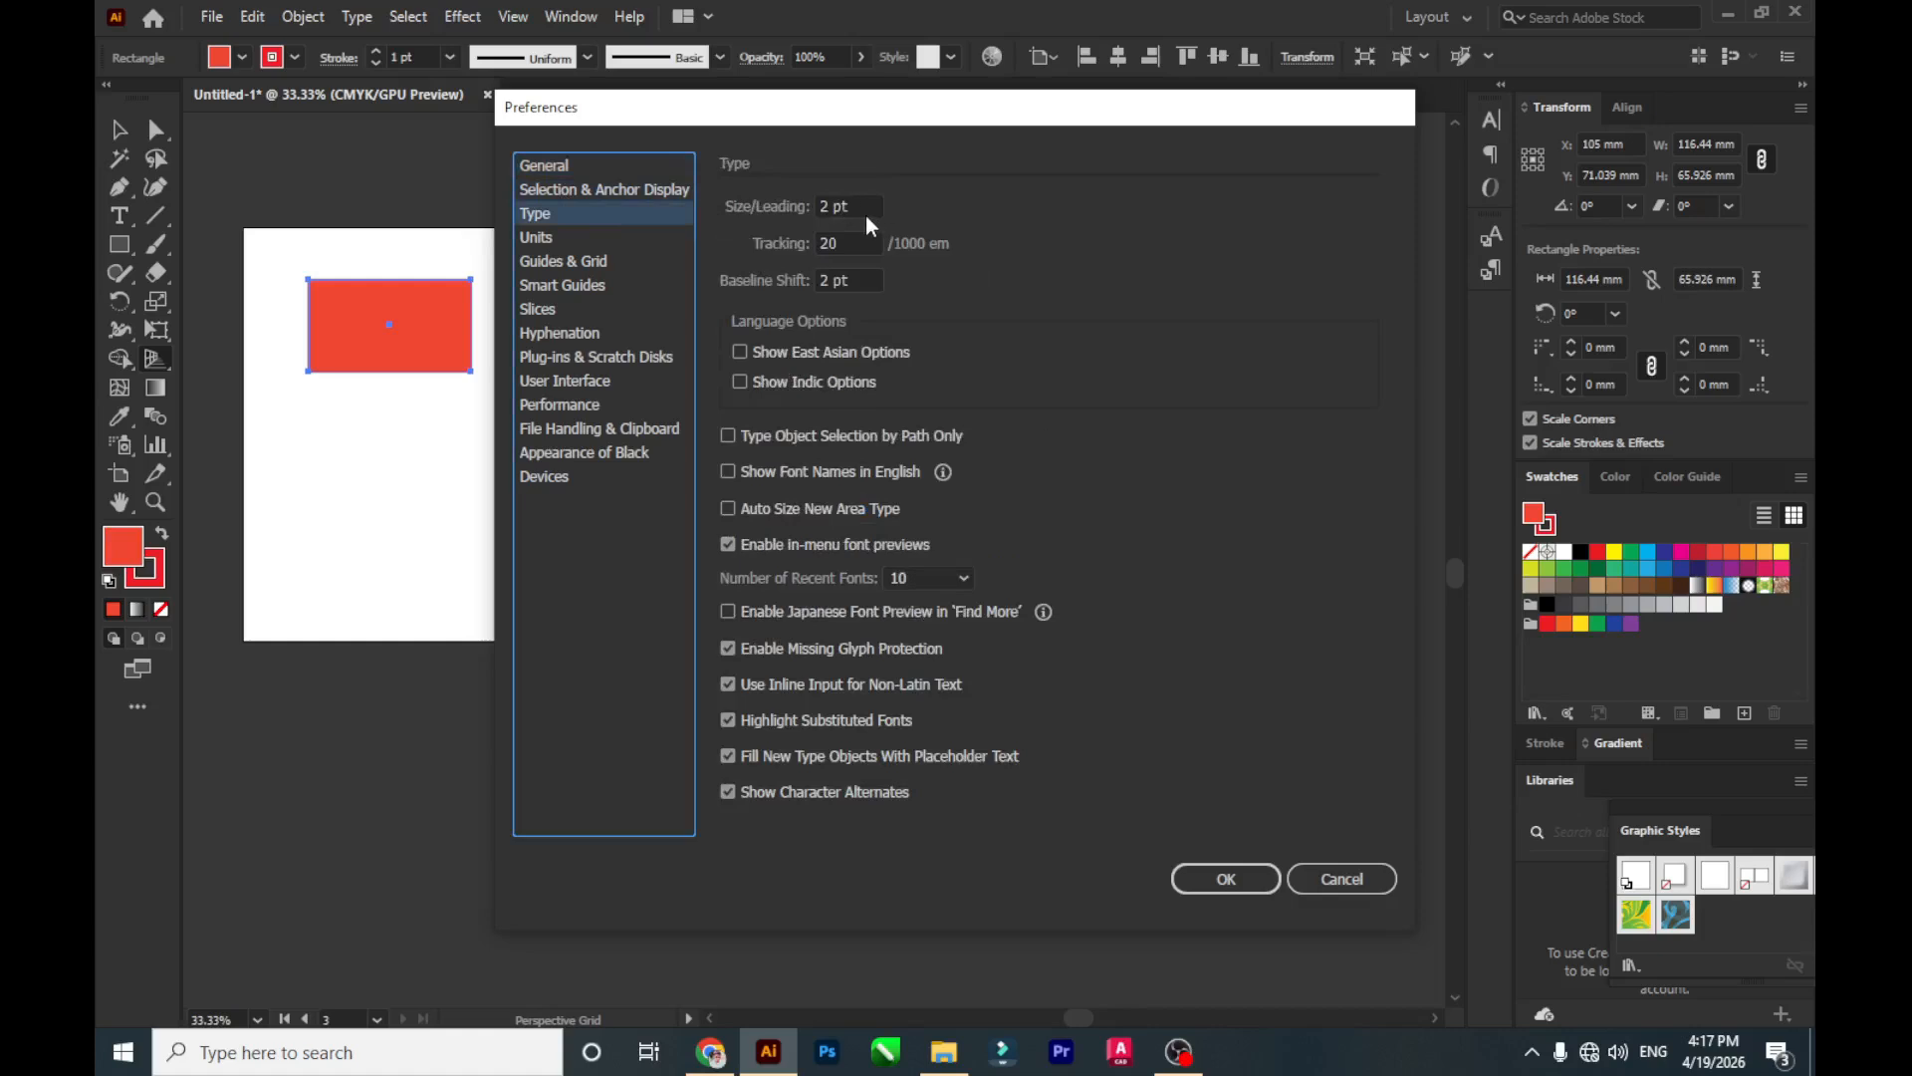
left_click(592, 239)
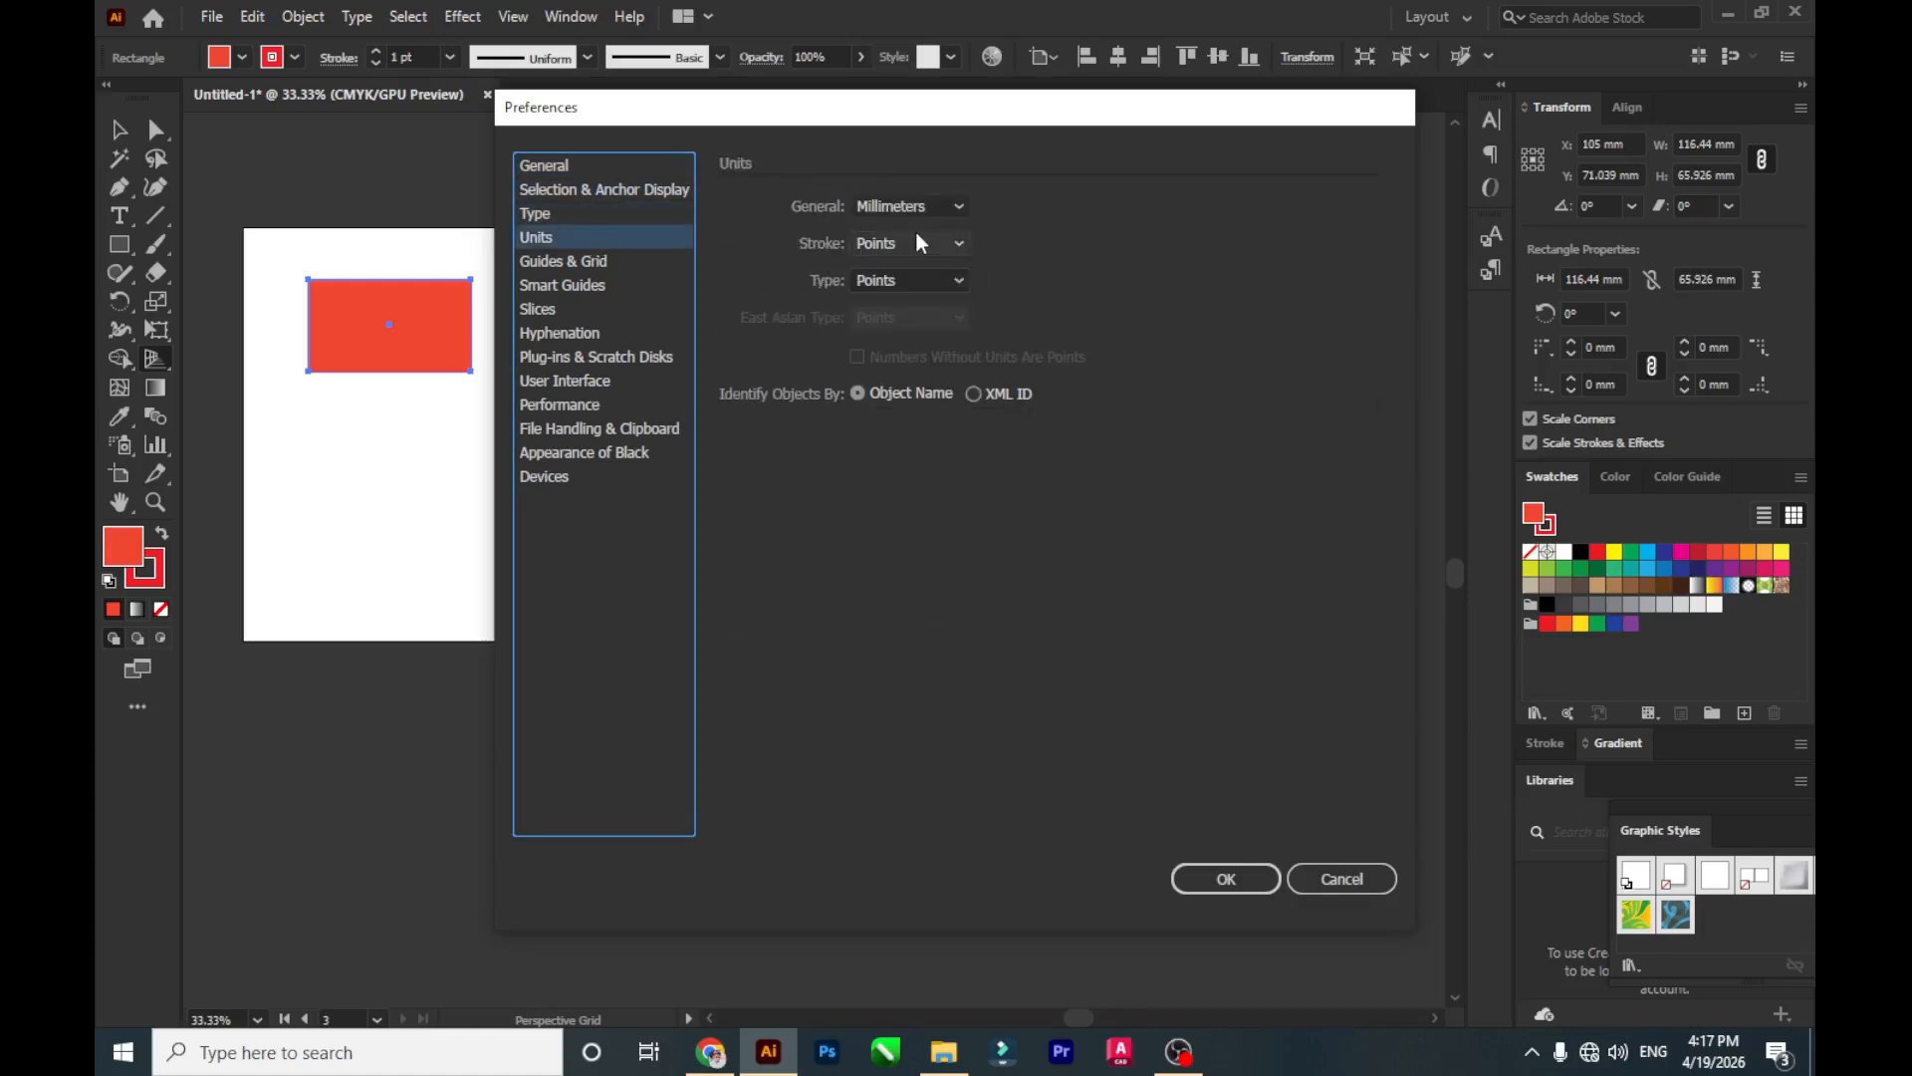
Review the preferences for Guides & Grid, Smart Guides, Slices, Hyphenation, Plug-ins & Scratch Disks, User Interface and Performance.
left_click(596, 261)
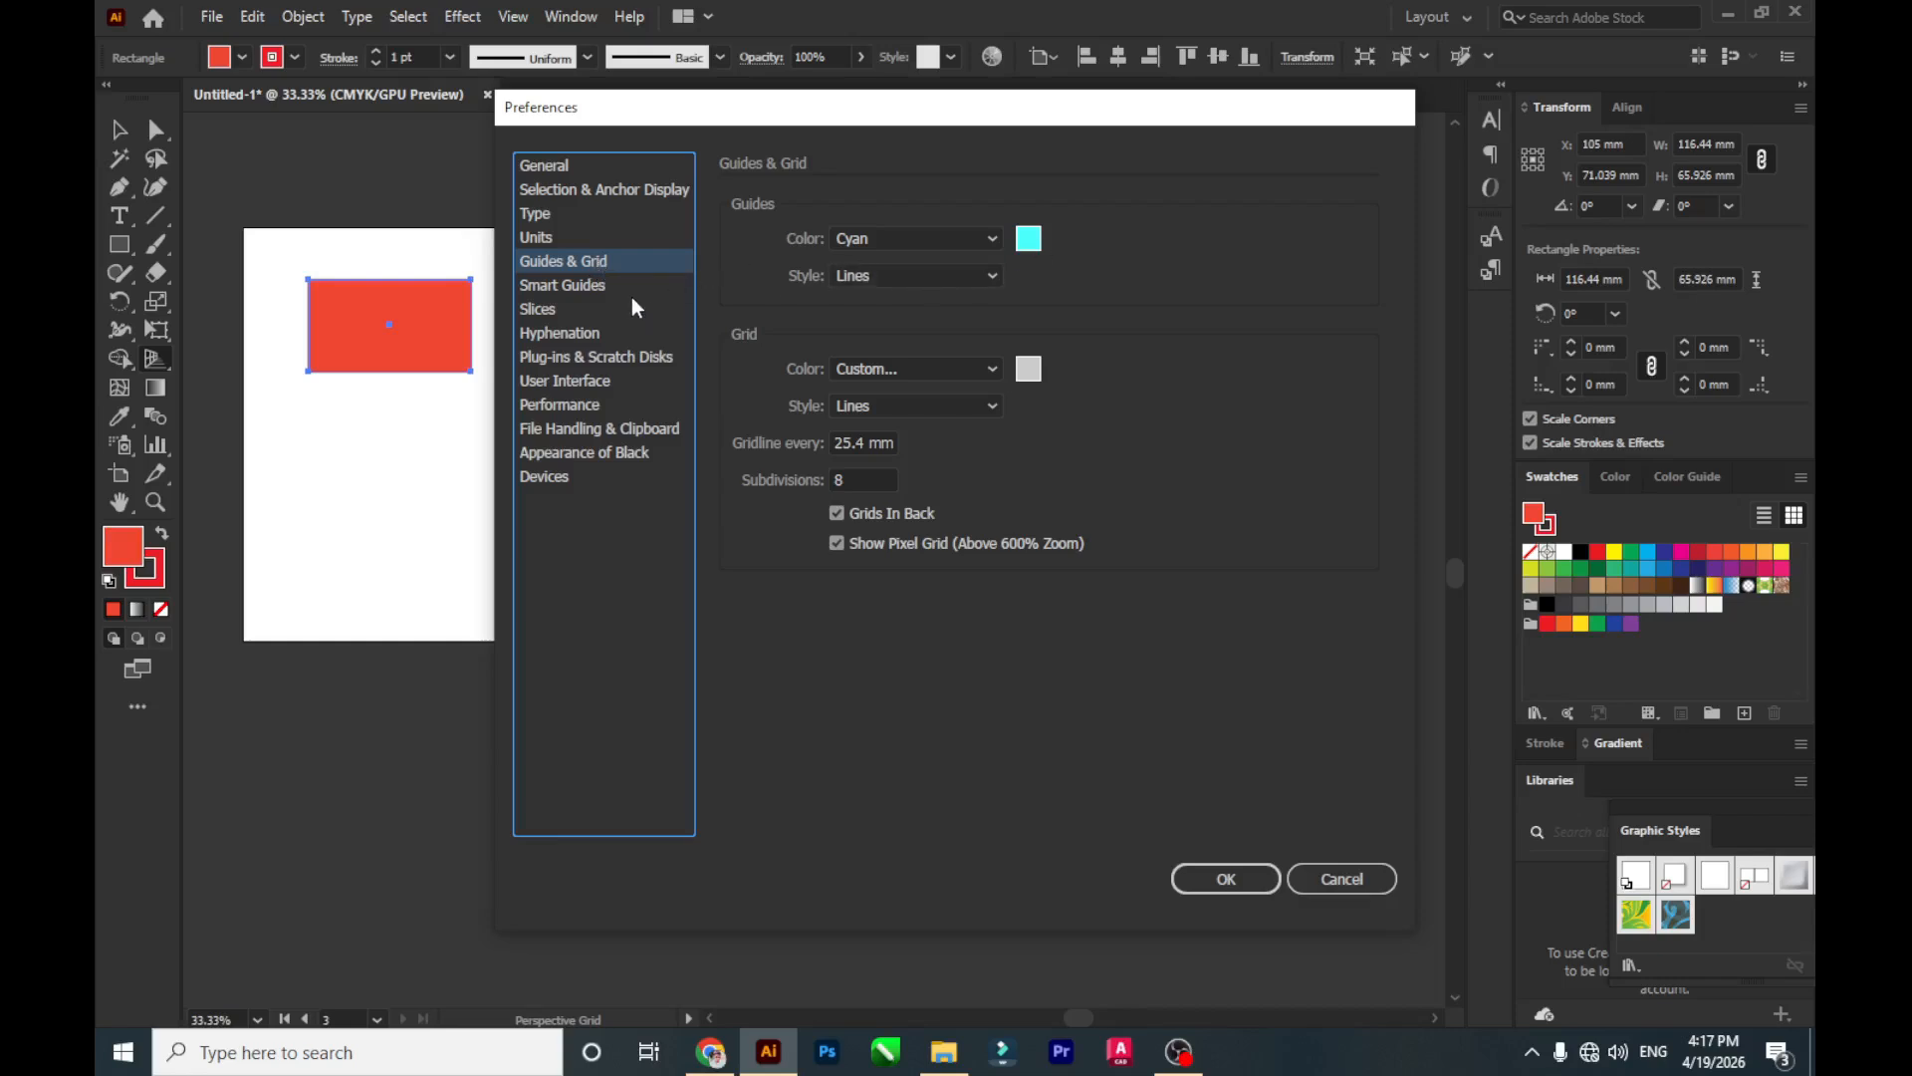
left_click(606, 288)
left_click(596, 307)
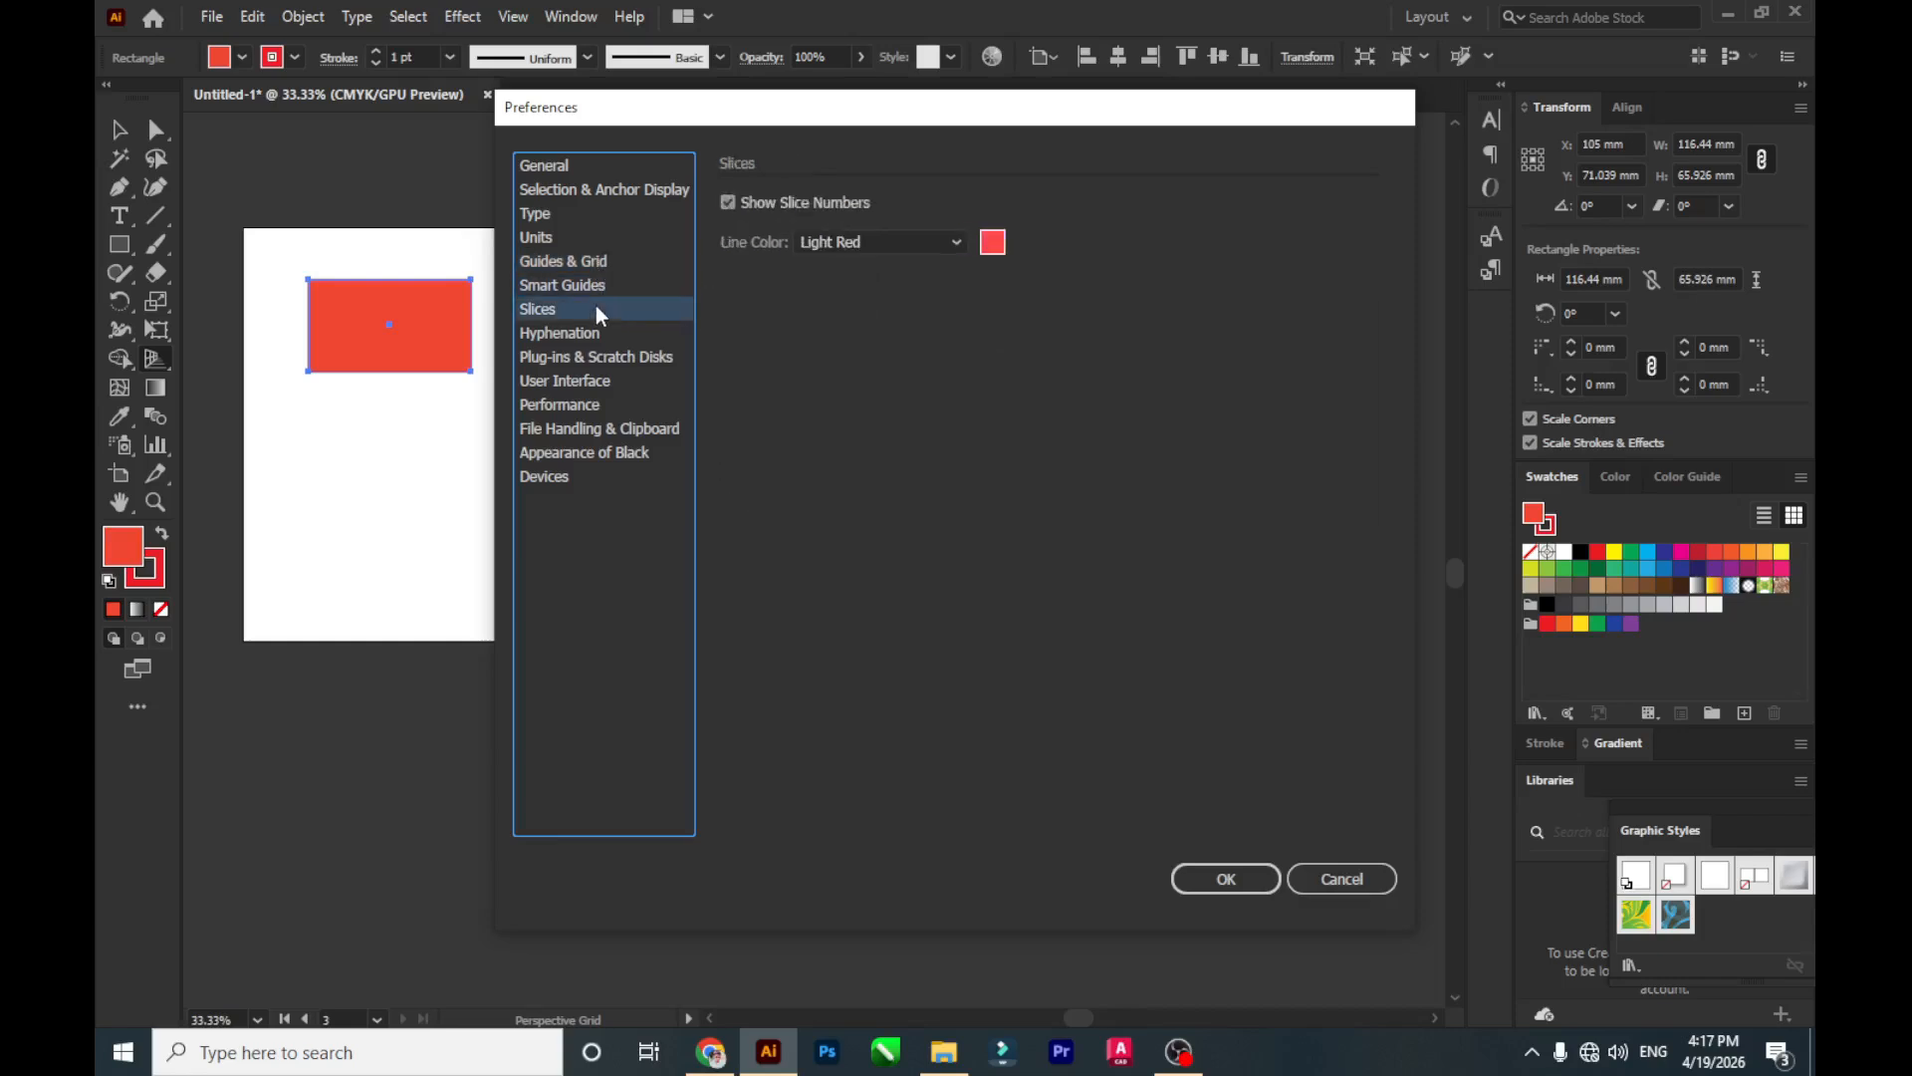
left_click(598, 332)
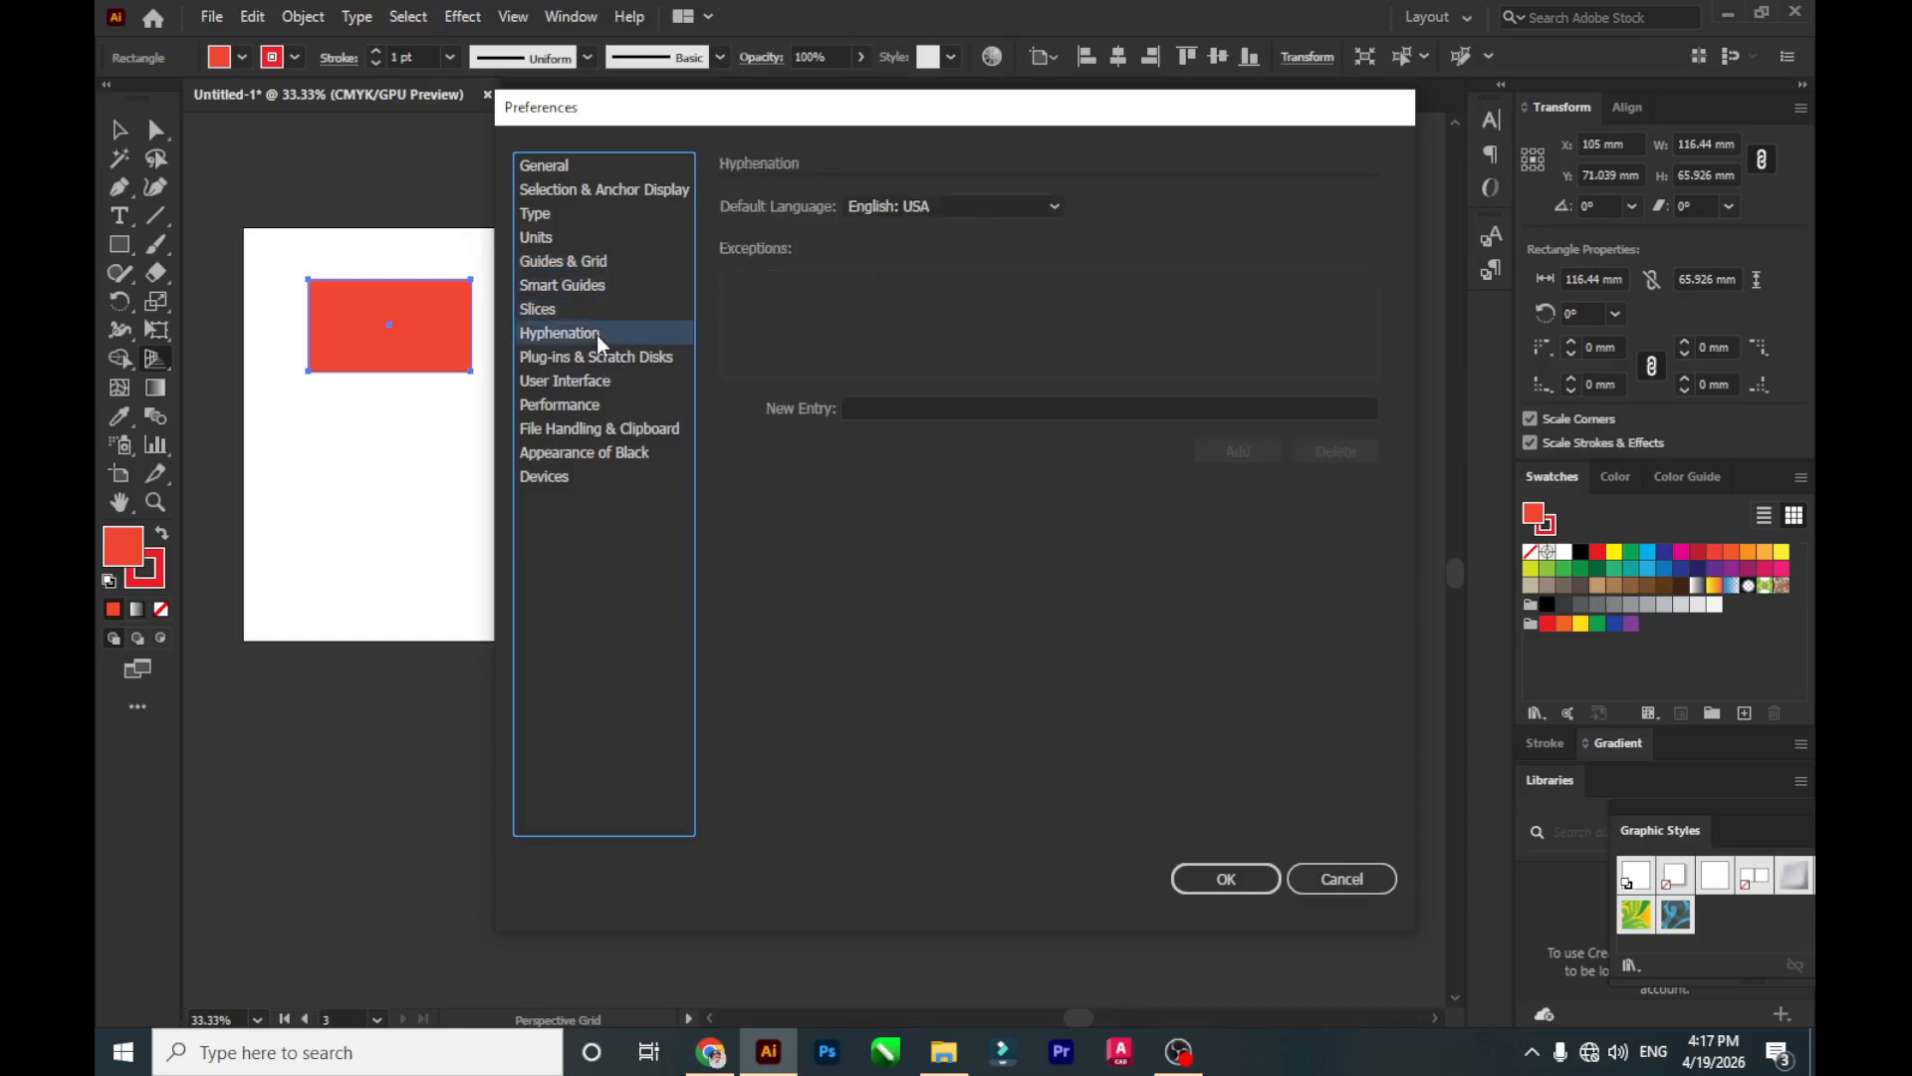
left_click(594, 354)
left_click(589, 380)
left_click(590, 405)
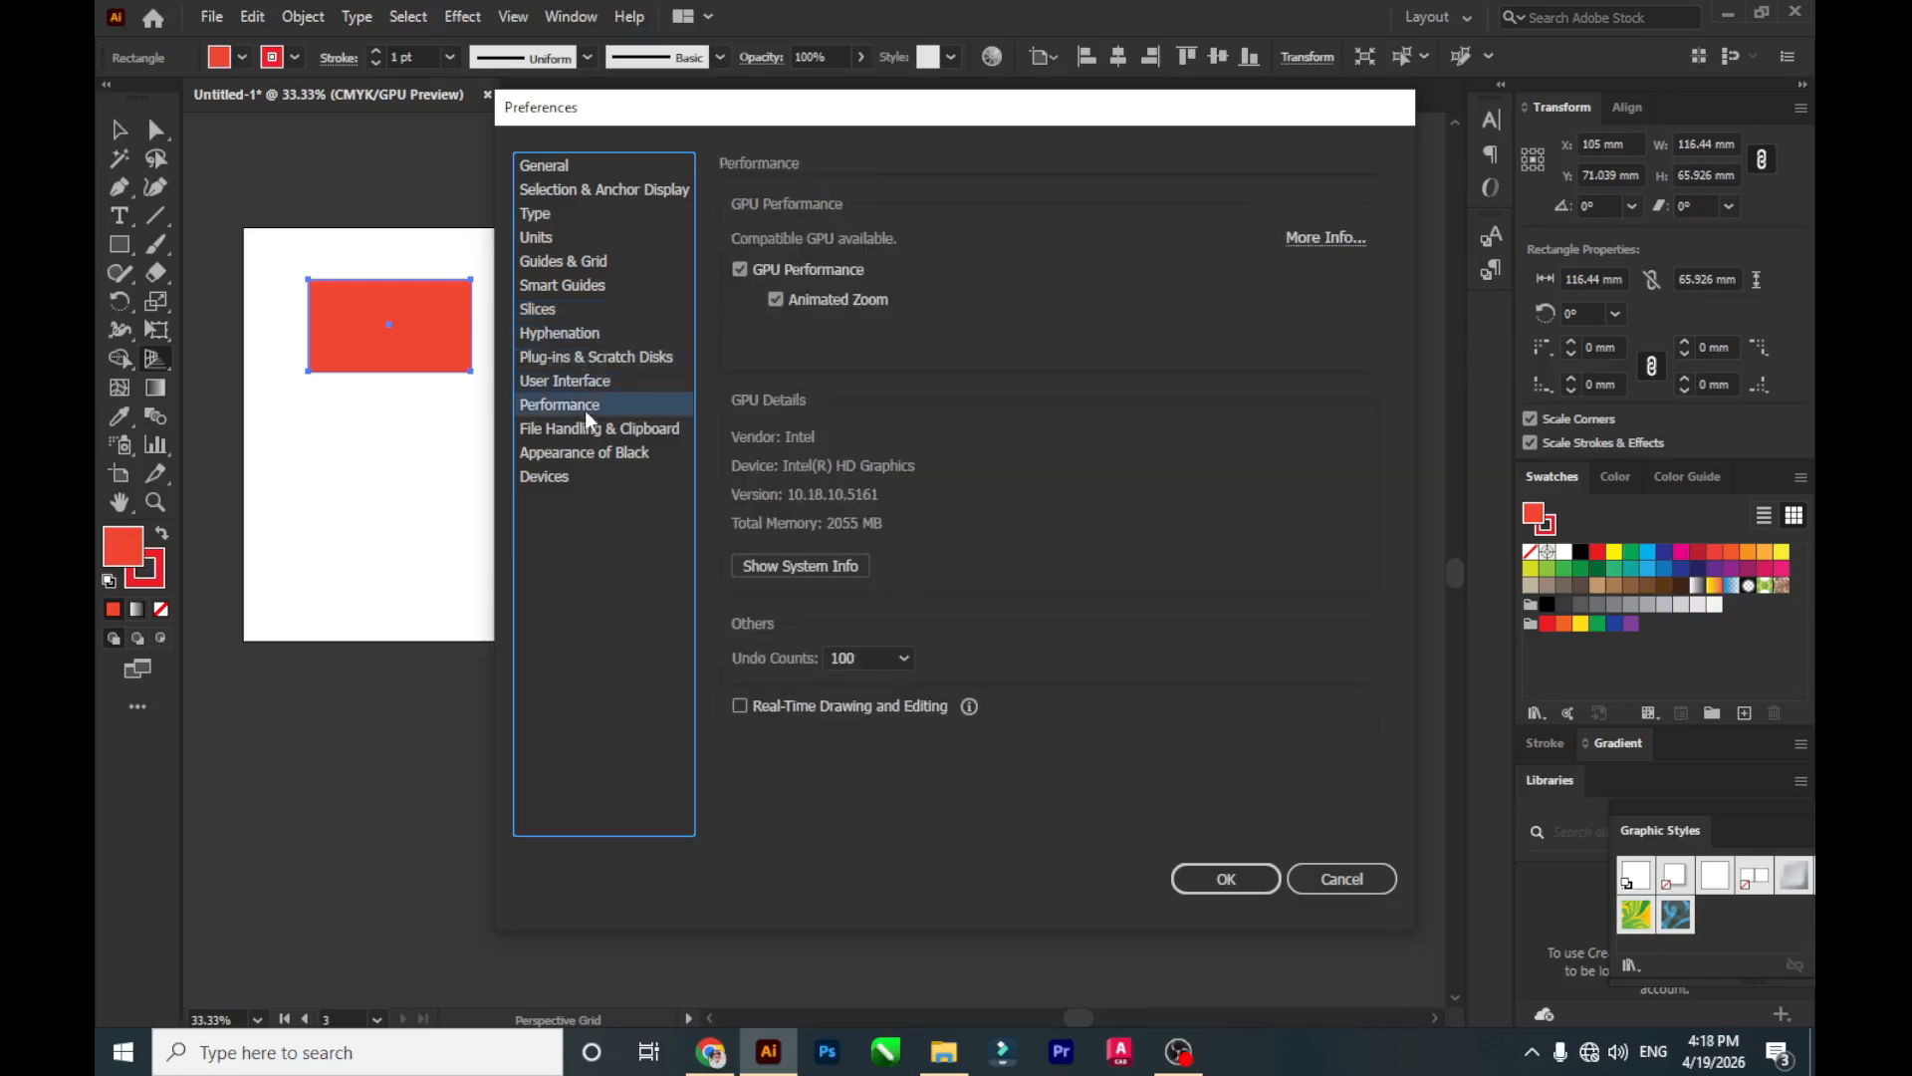
Try the lightest interface brightness, and apply the second-darkest one in the User Interface preferences.
left_click(608, 380)
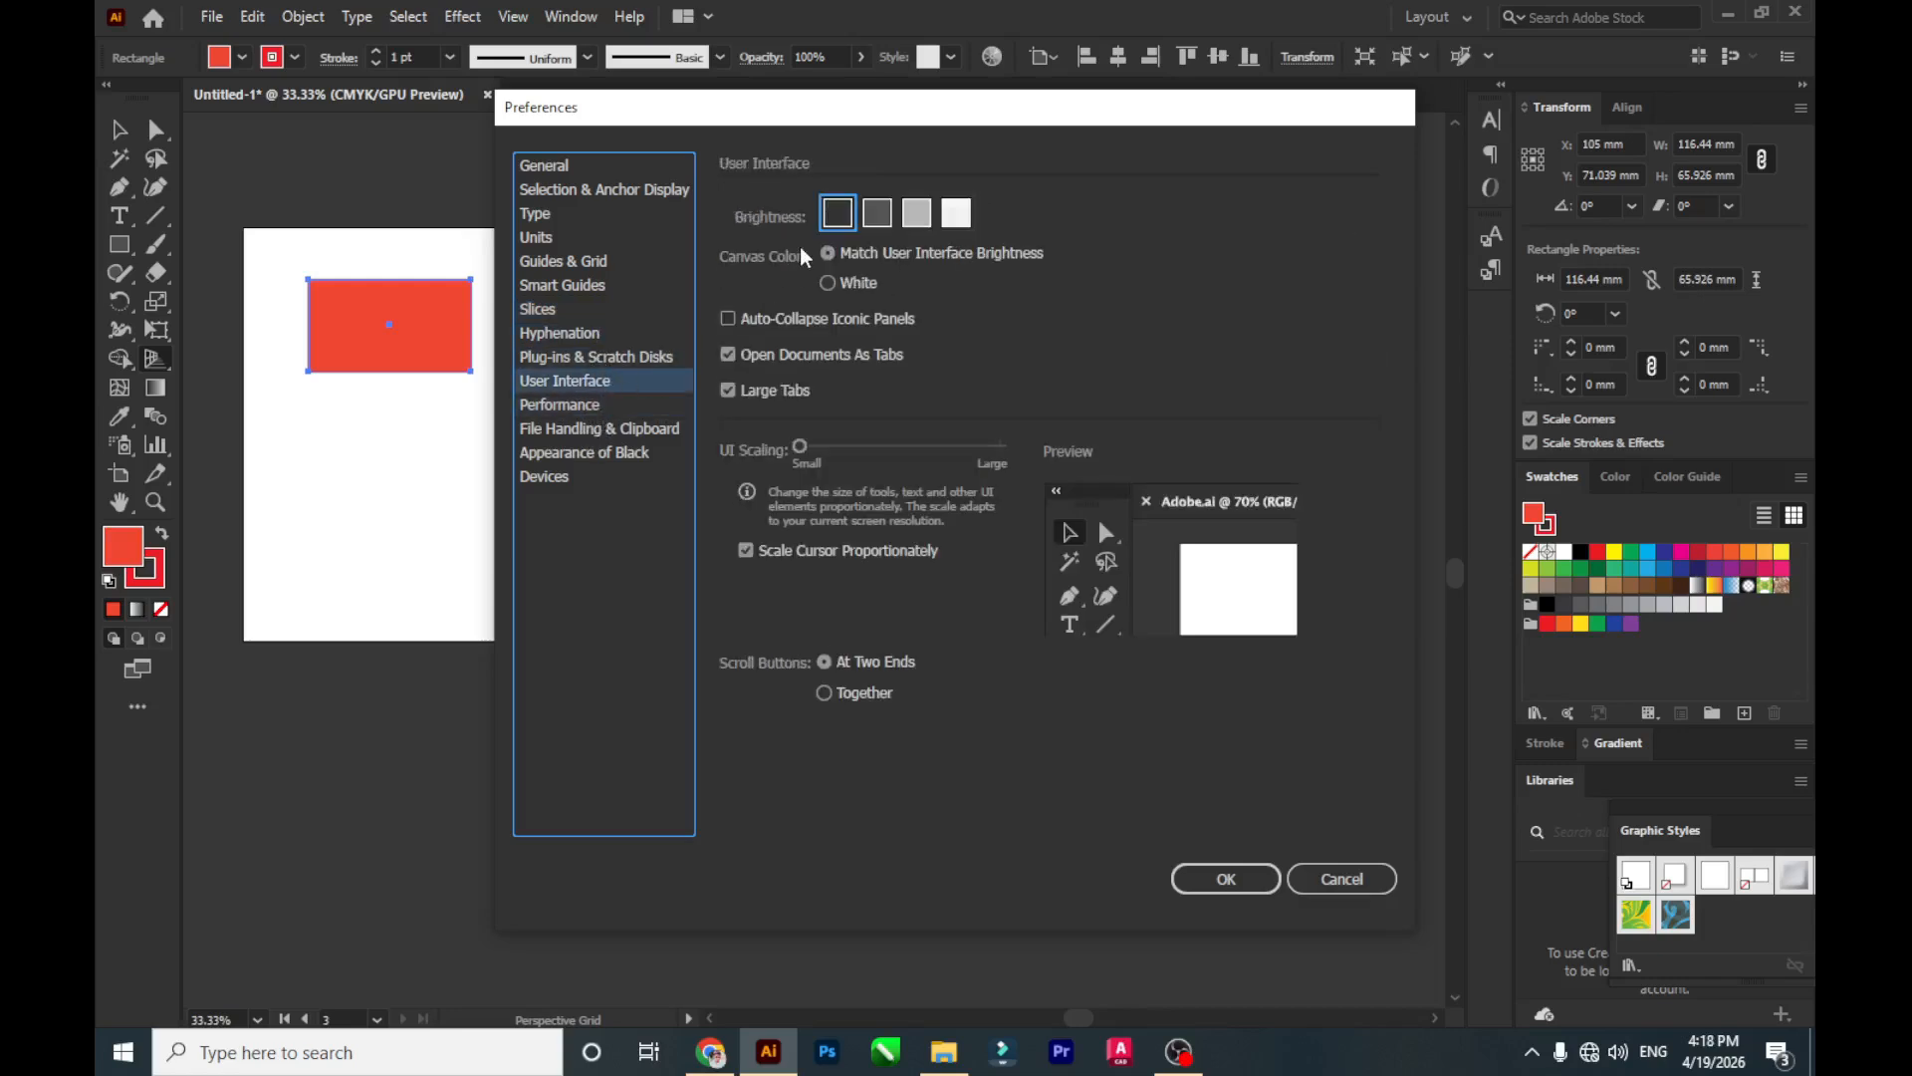
left_click(889, 227)
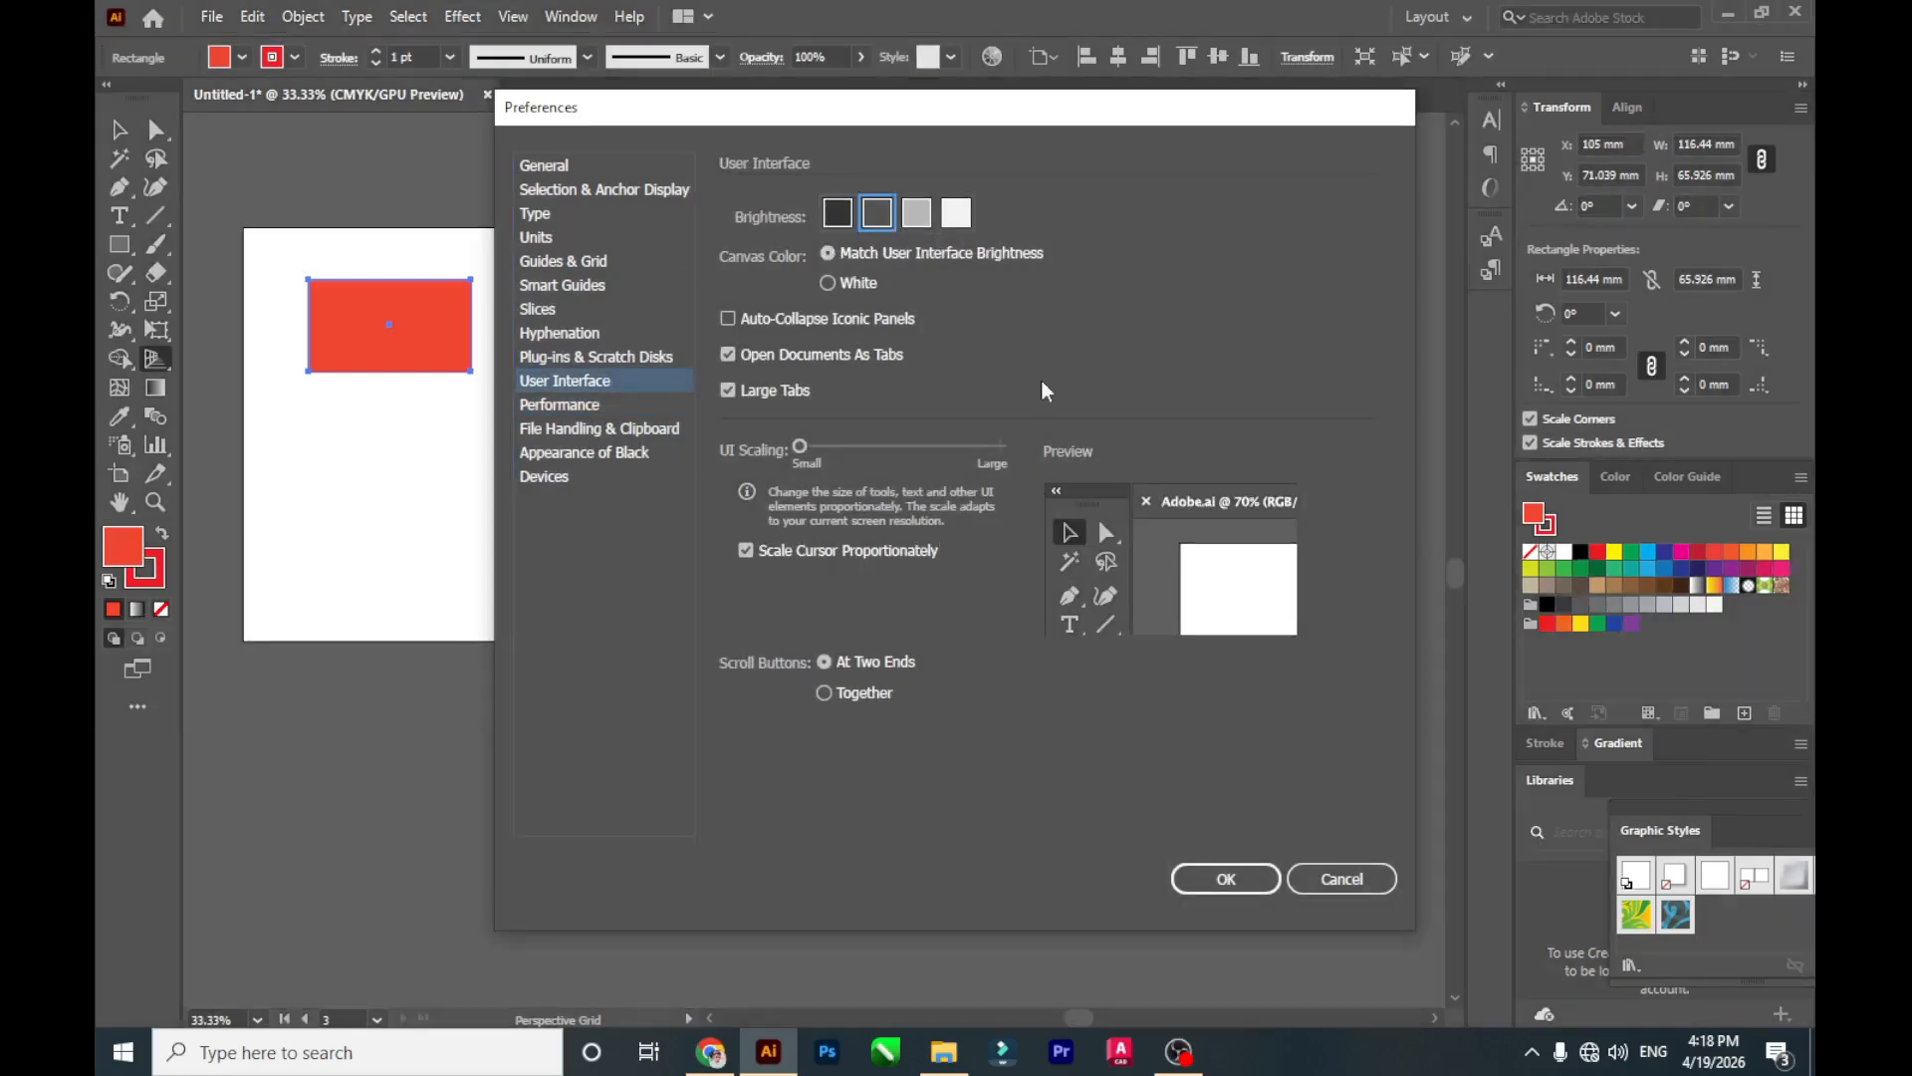
left_click(962, 217)
left_click(877, 215)
left_click(1235, 880)
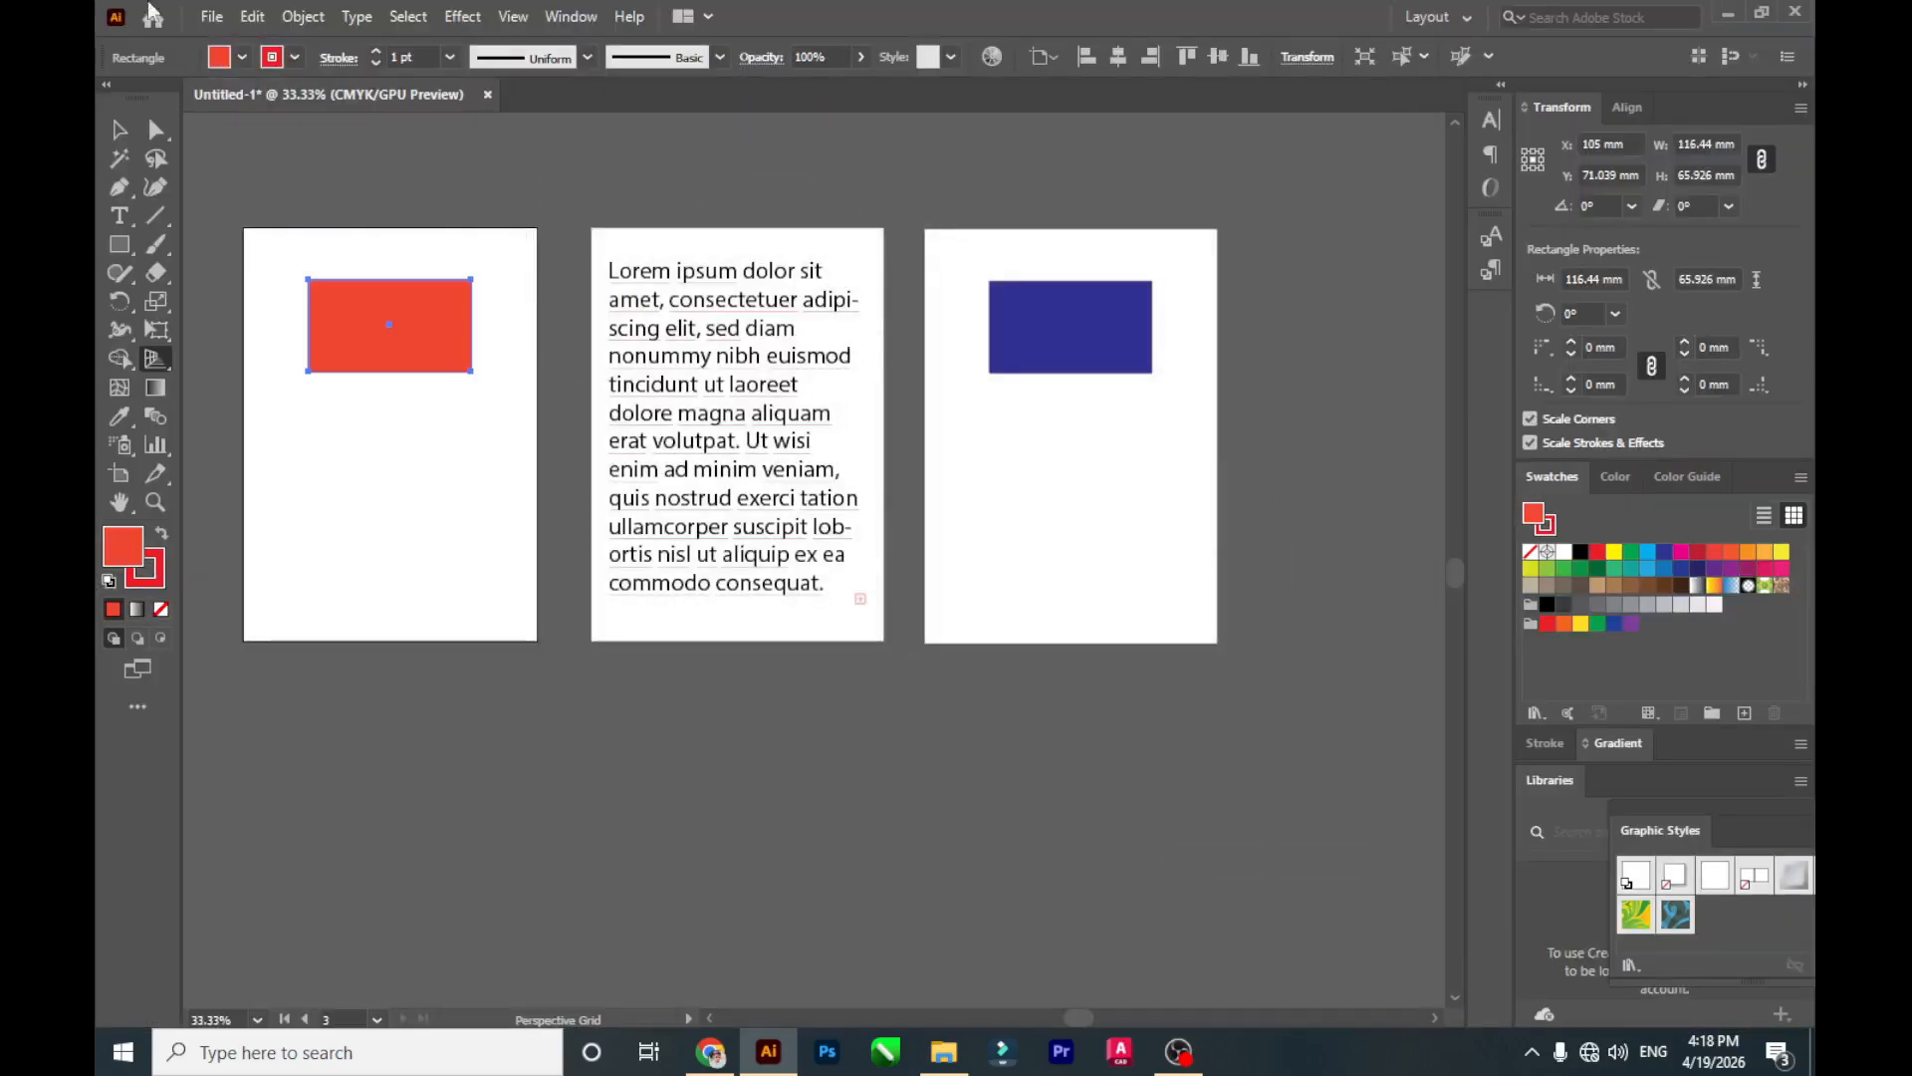
Undo the live color changes on the left artboard's rectangle.
left_click(253, 17)
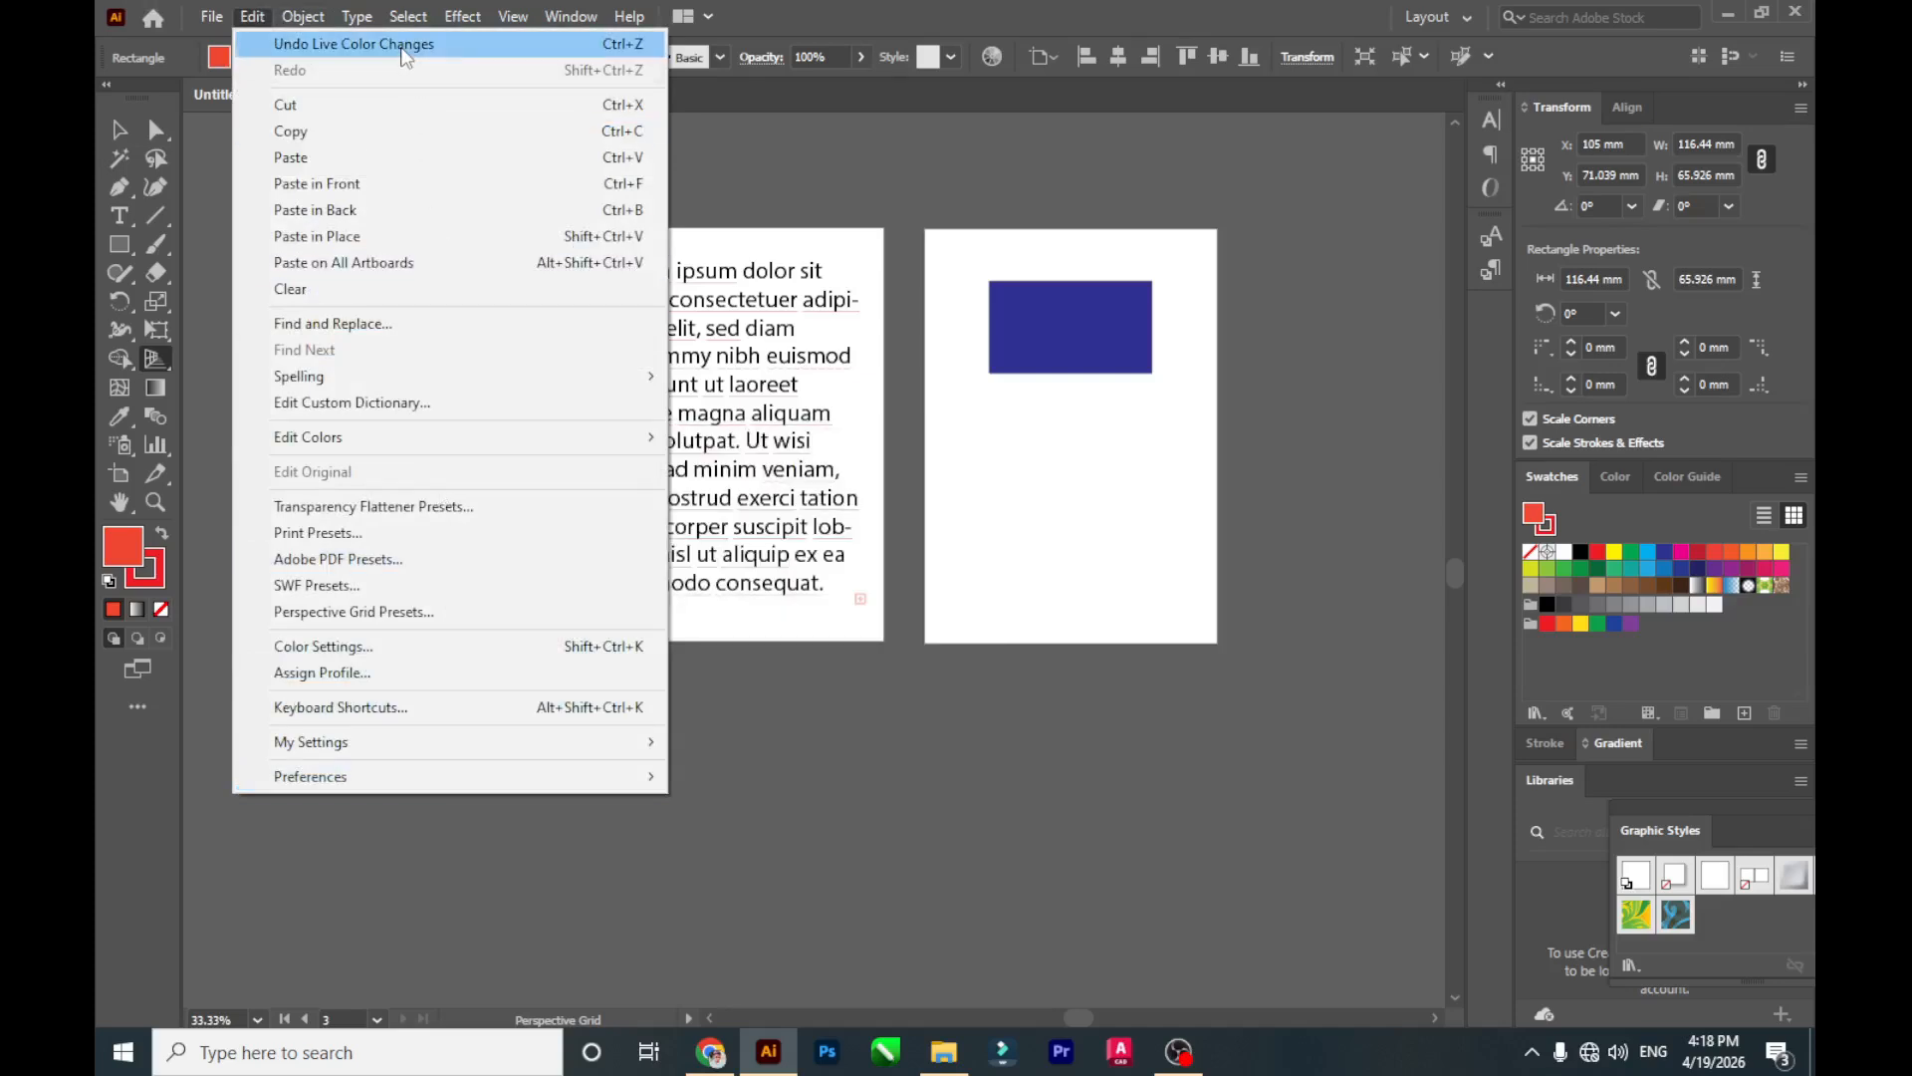
left_click(457, 44)
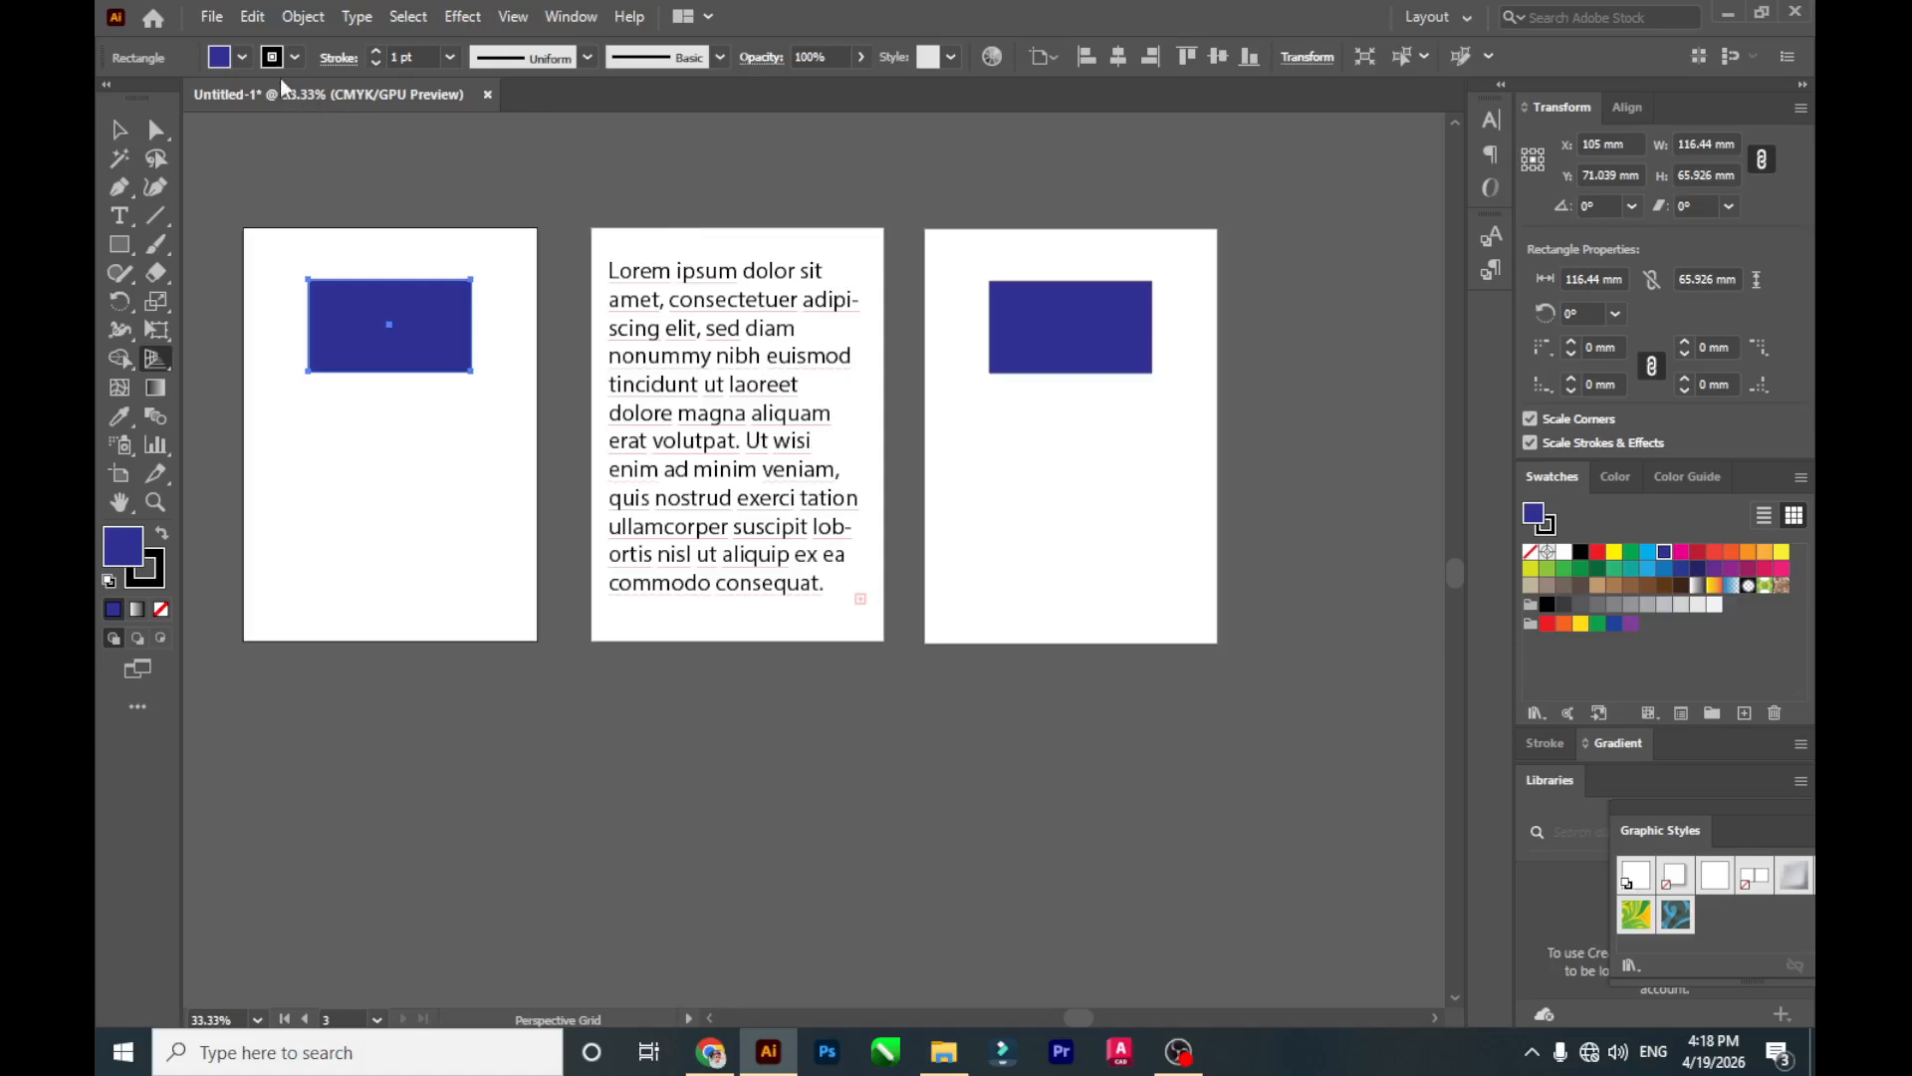
Create a new portrait A4 document, 210 x 297 mm, with one artboard in CMYK Color.
left_click(210, 22)
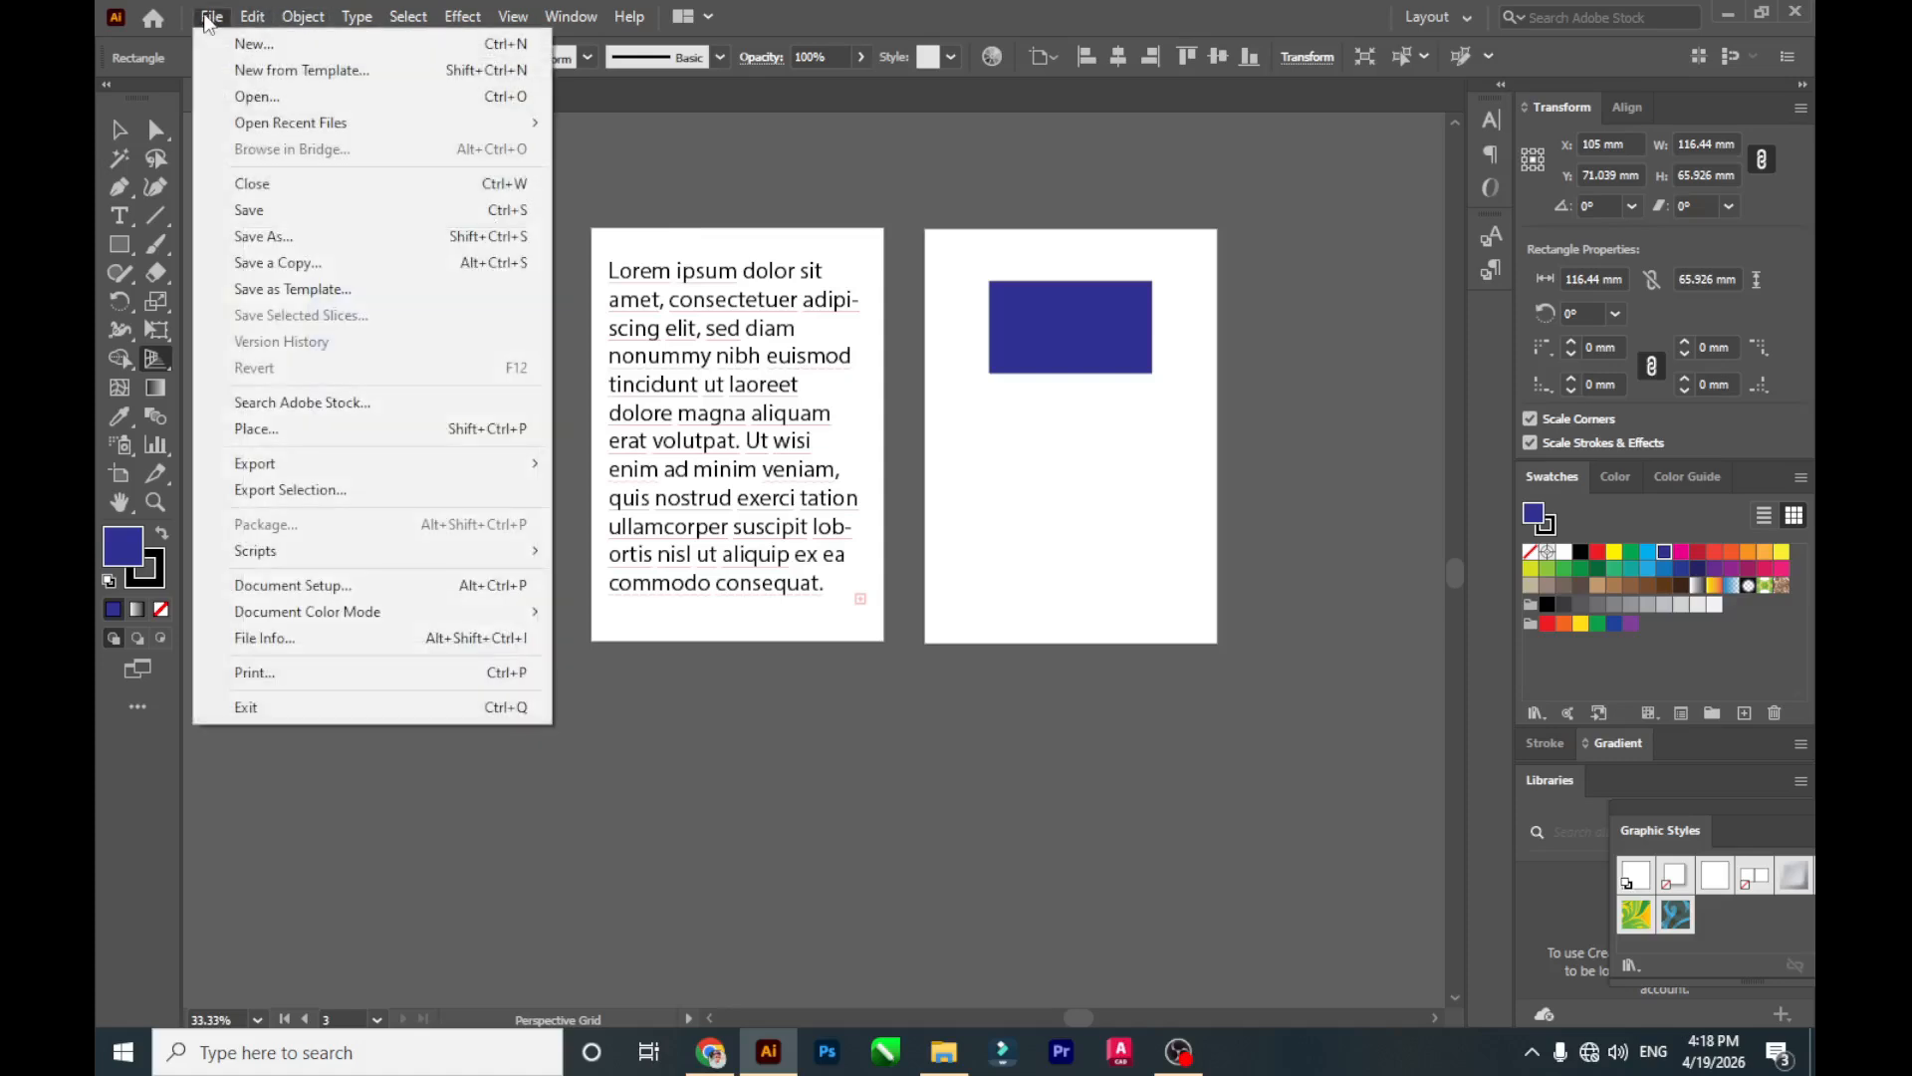
left_click(284, 51)
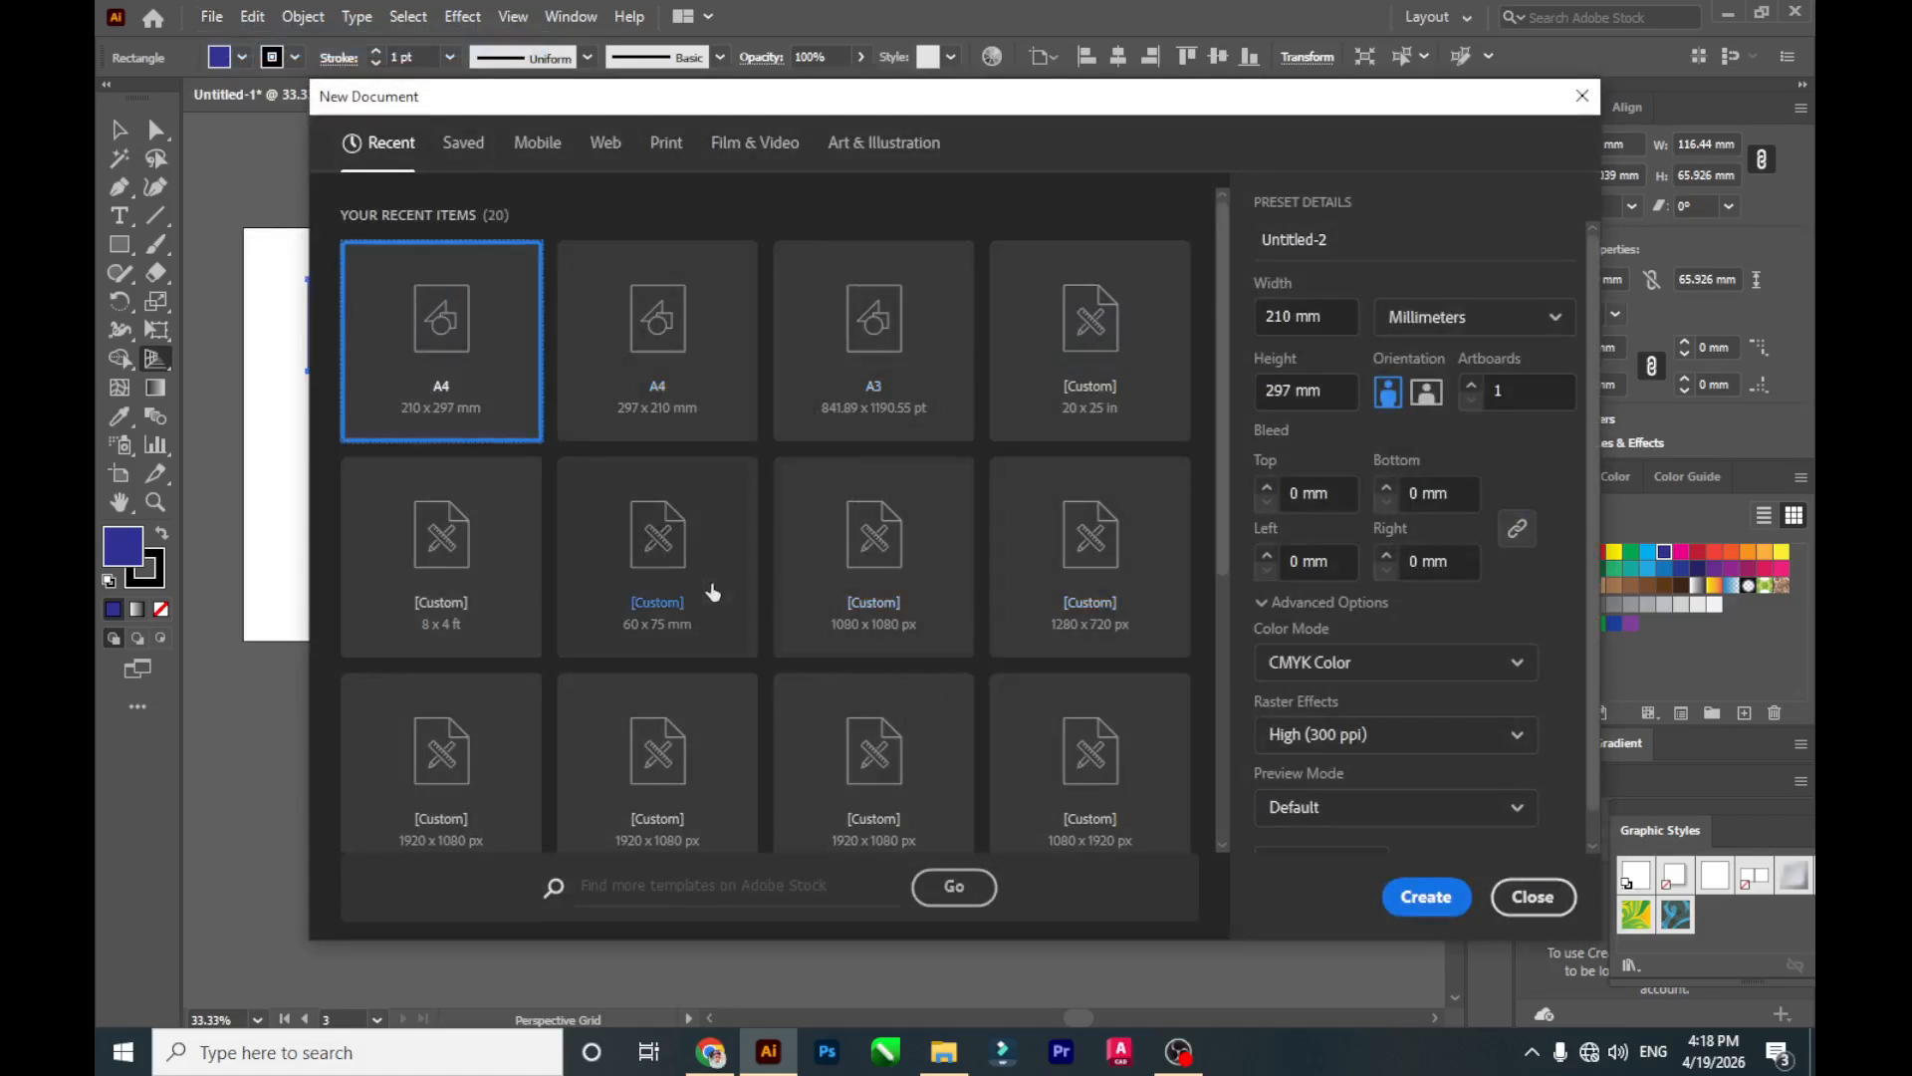
left_click(1330, 319)
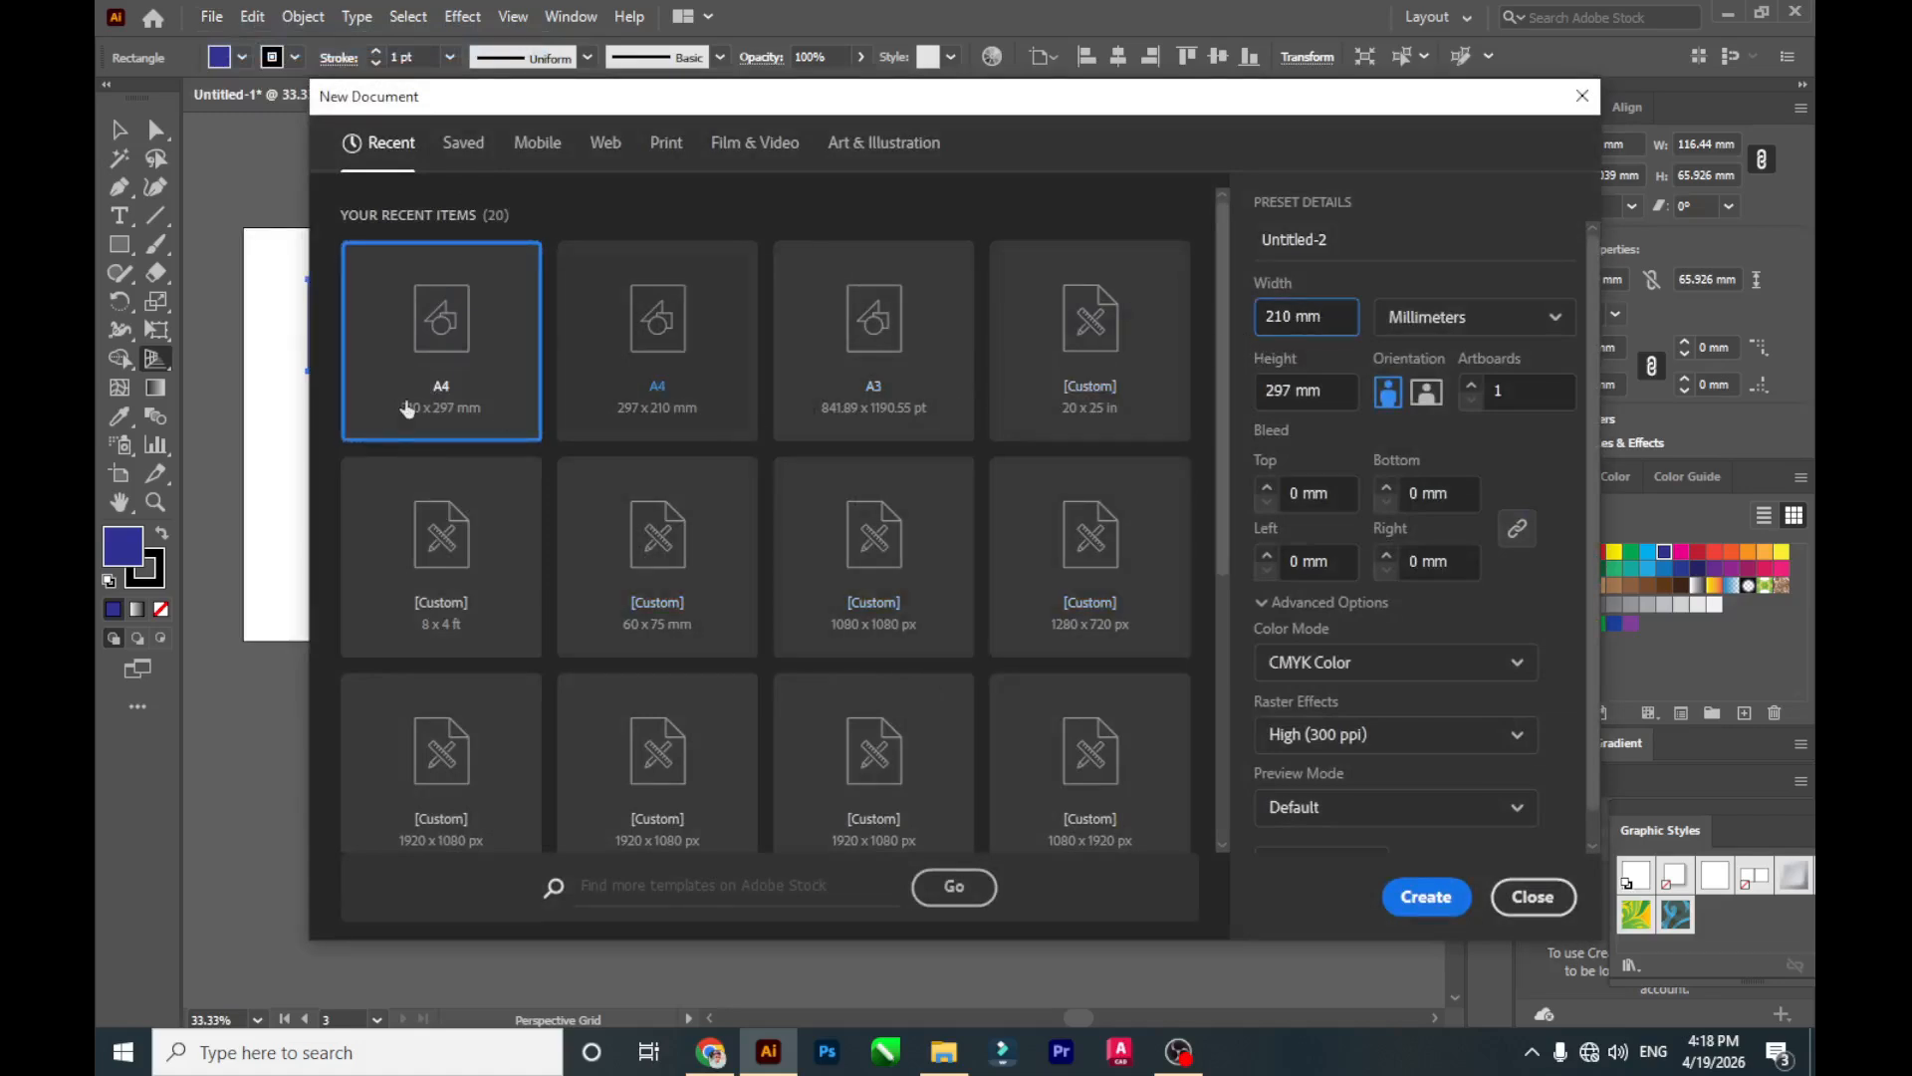
left_click(1426, 896)
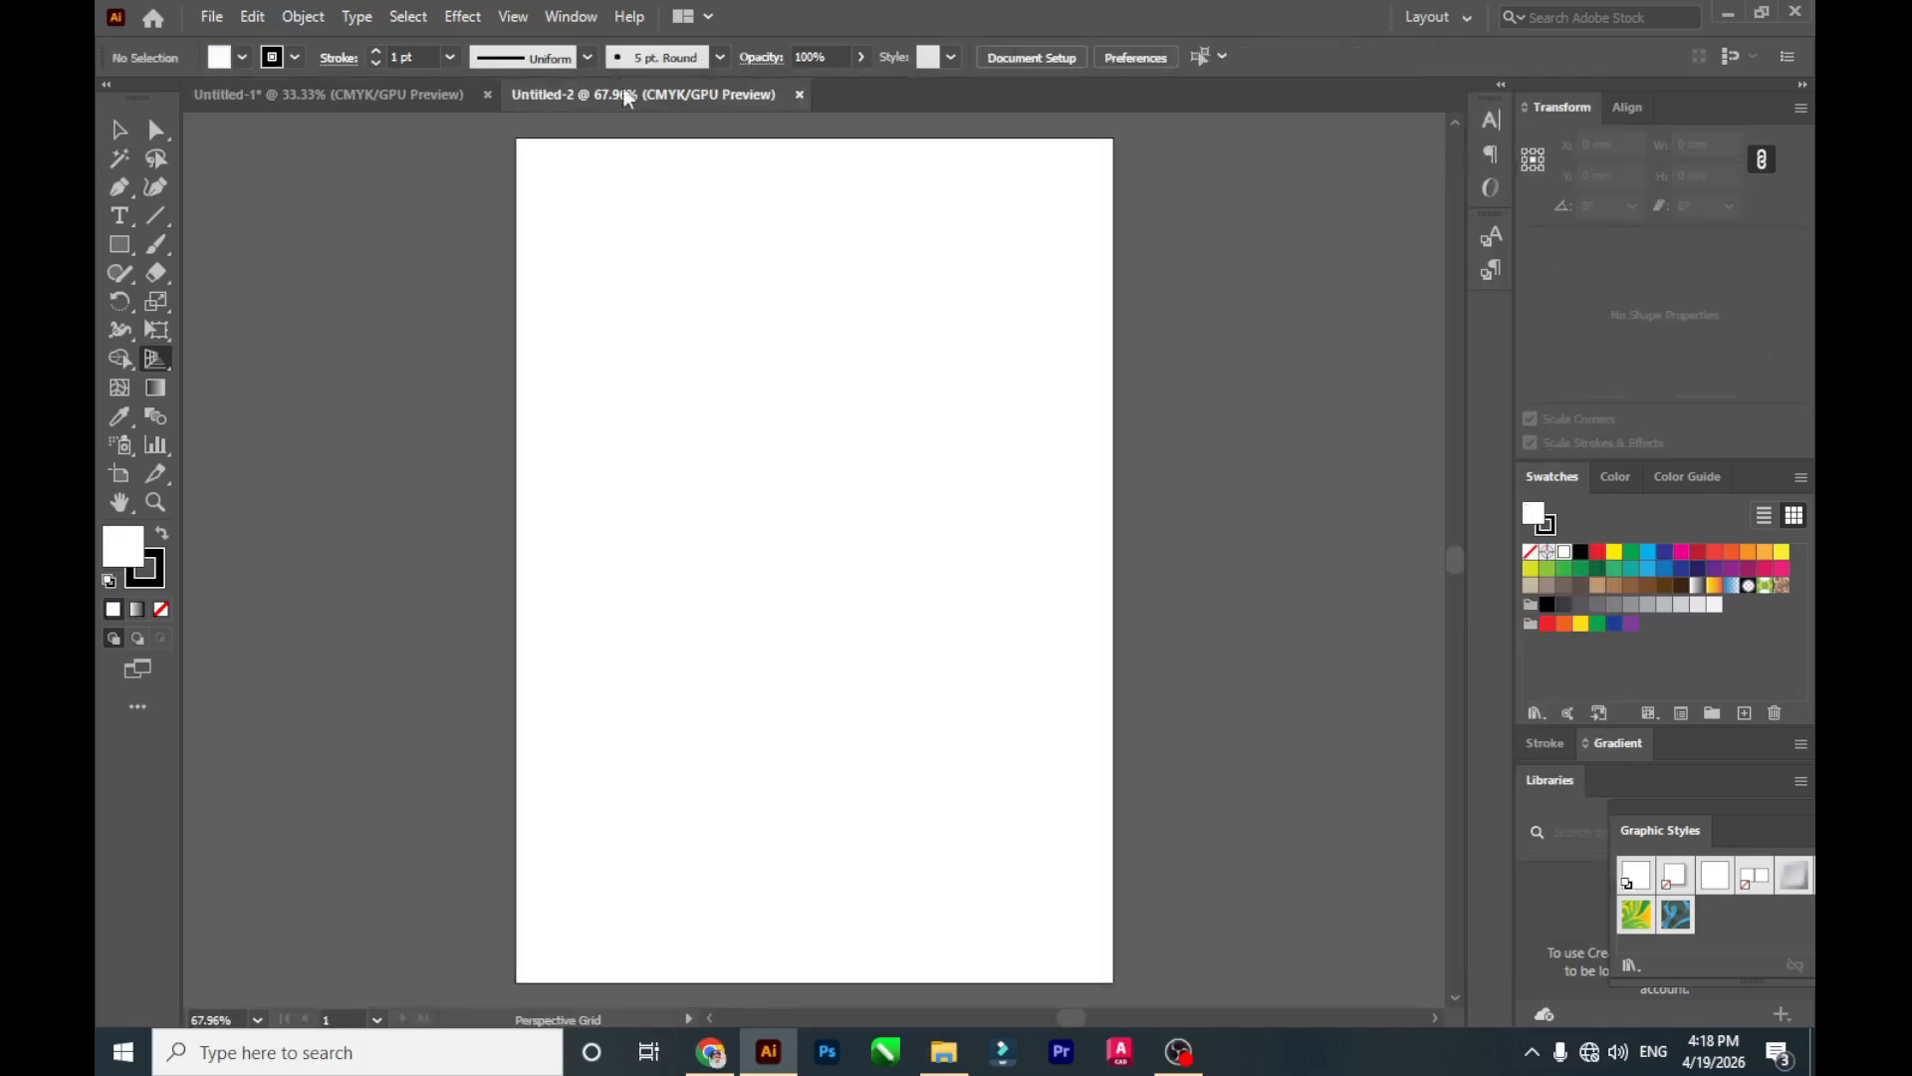
Create a new document from the Banner Ads template in the Blank Templates folder.
left_click(223, 20)
left_click(246, 70)
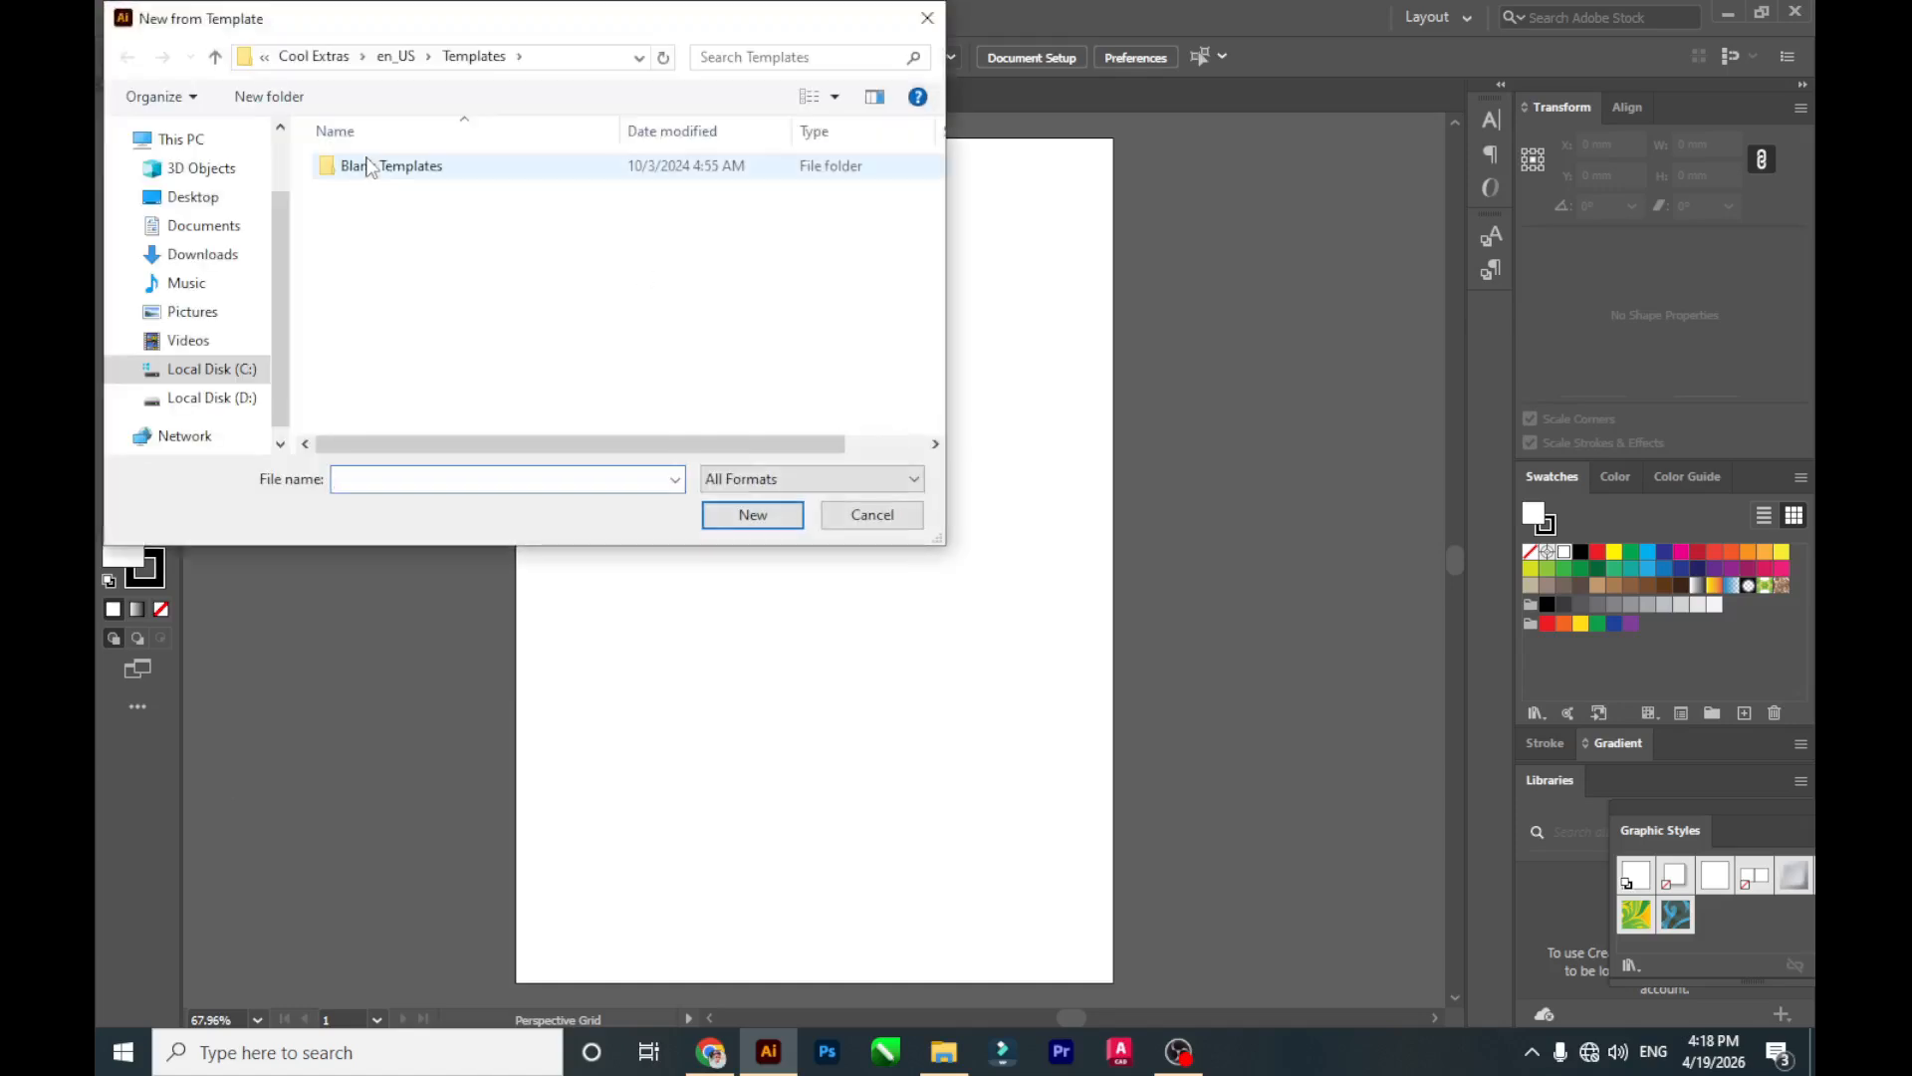
double_click(375, 163)
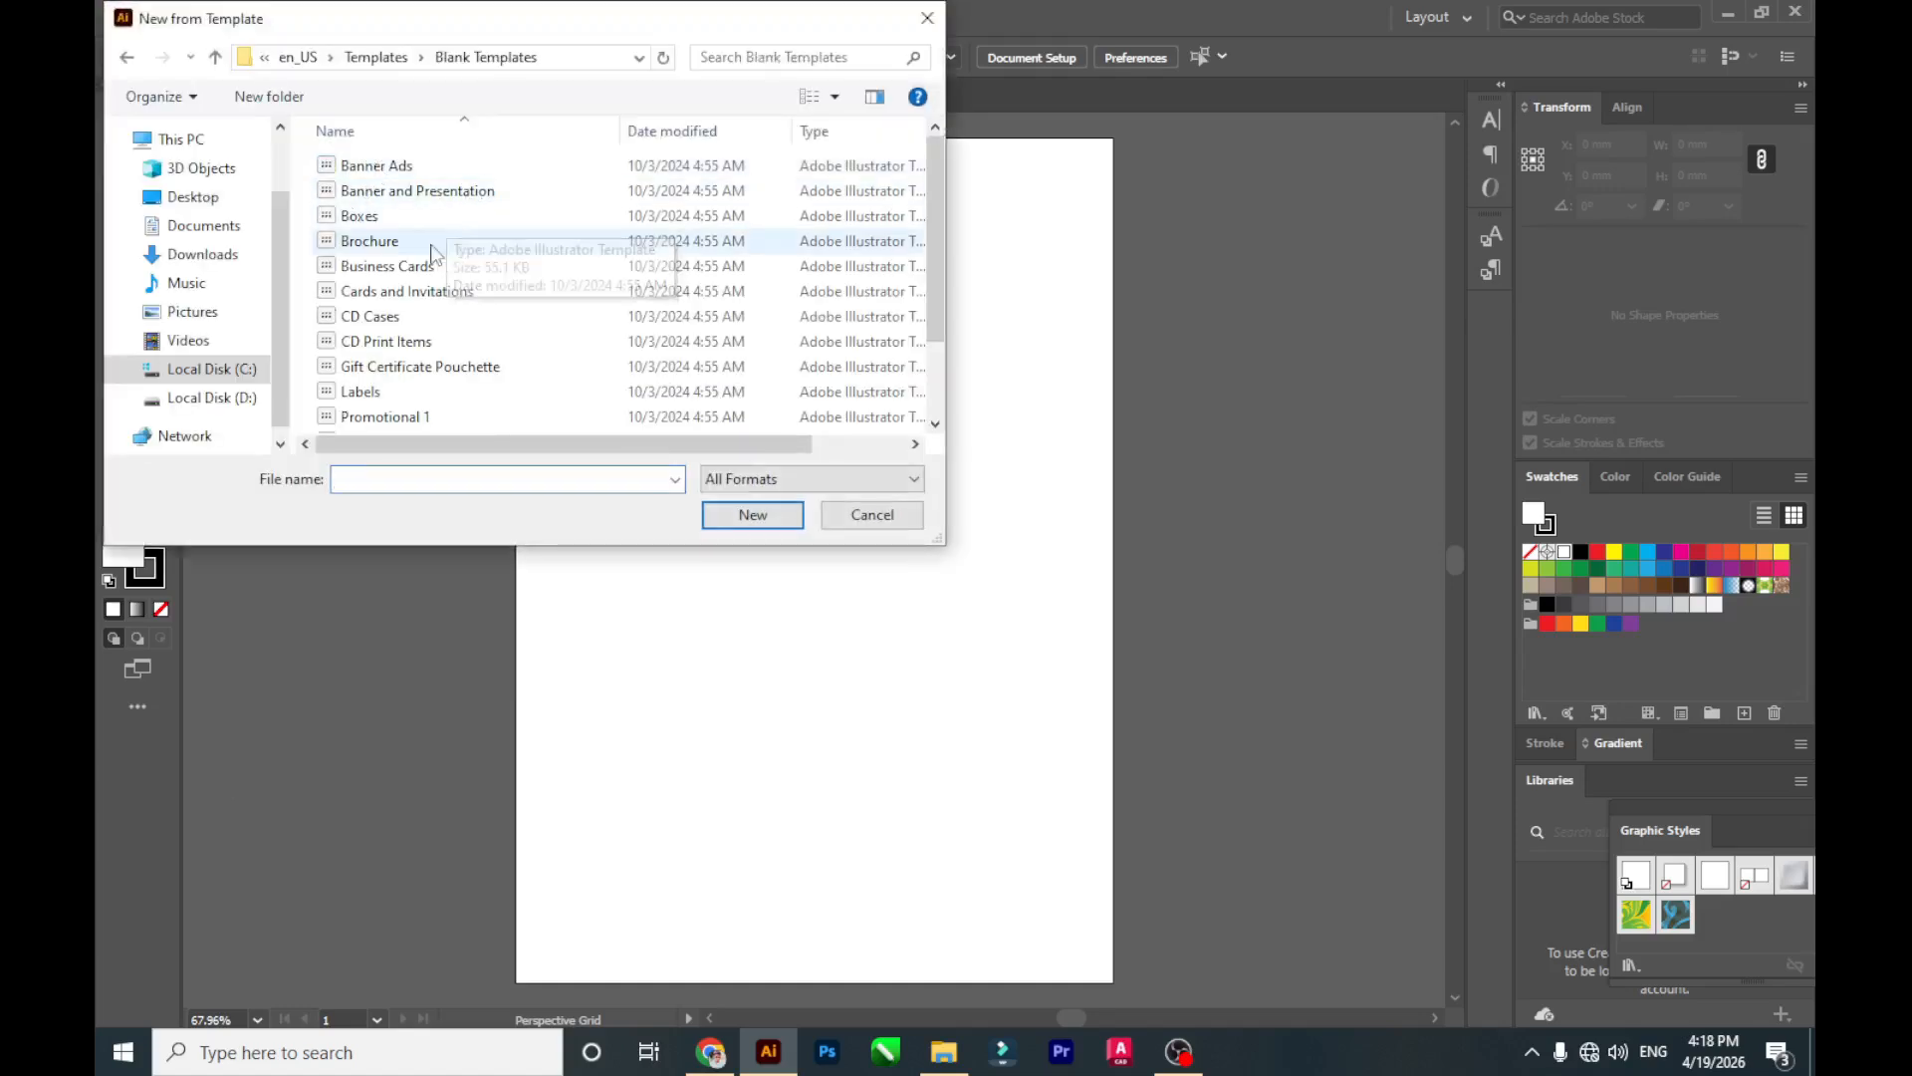
left_click(433, 166)
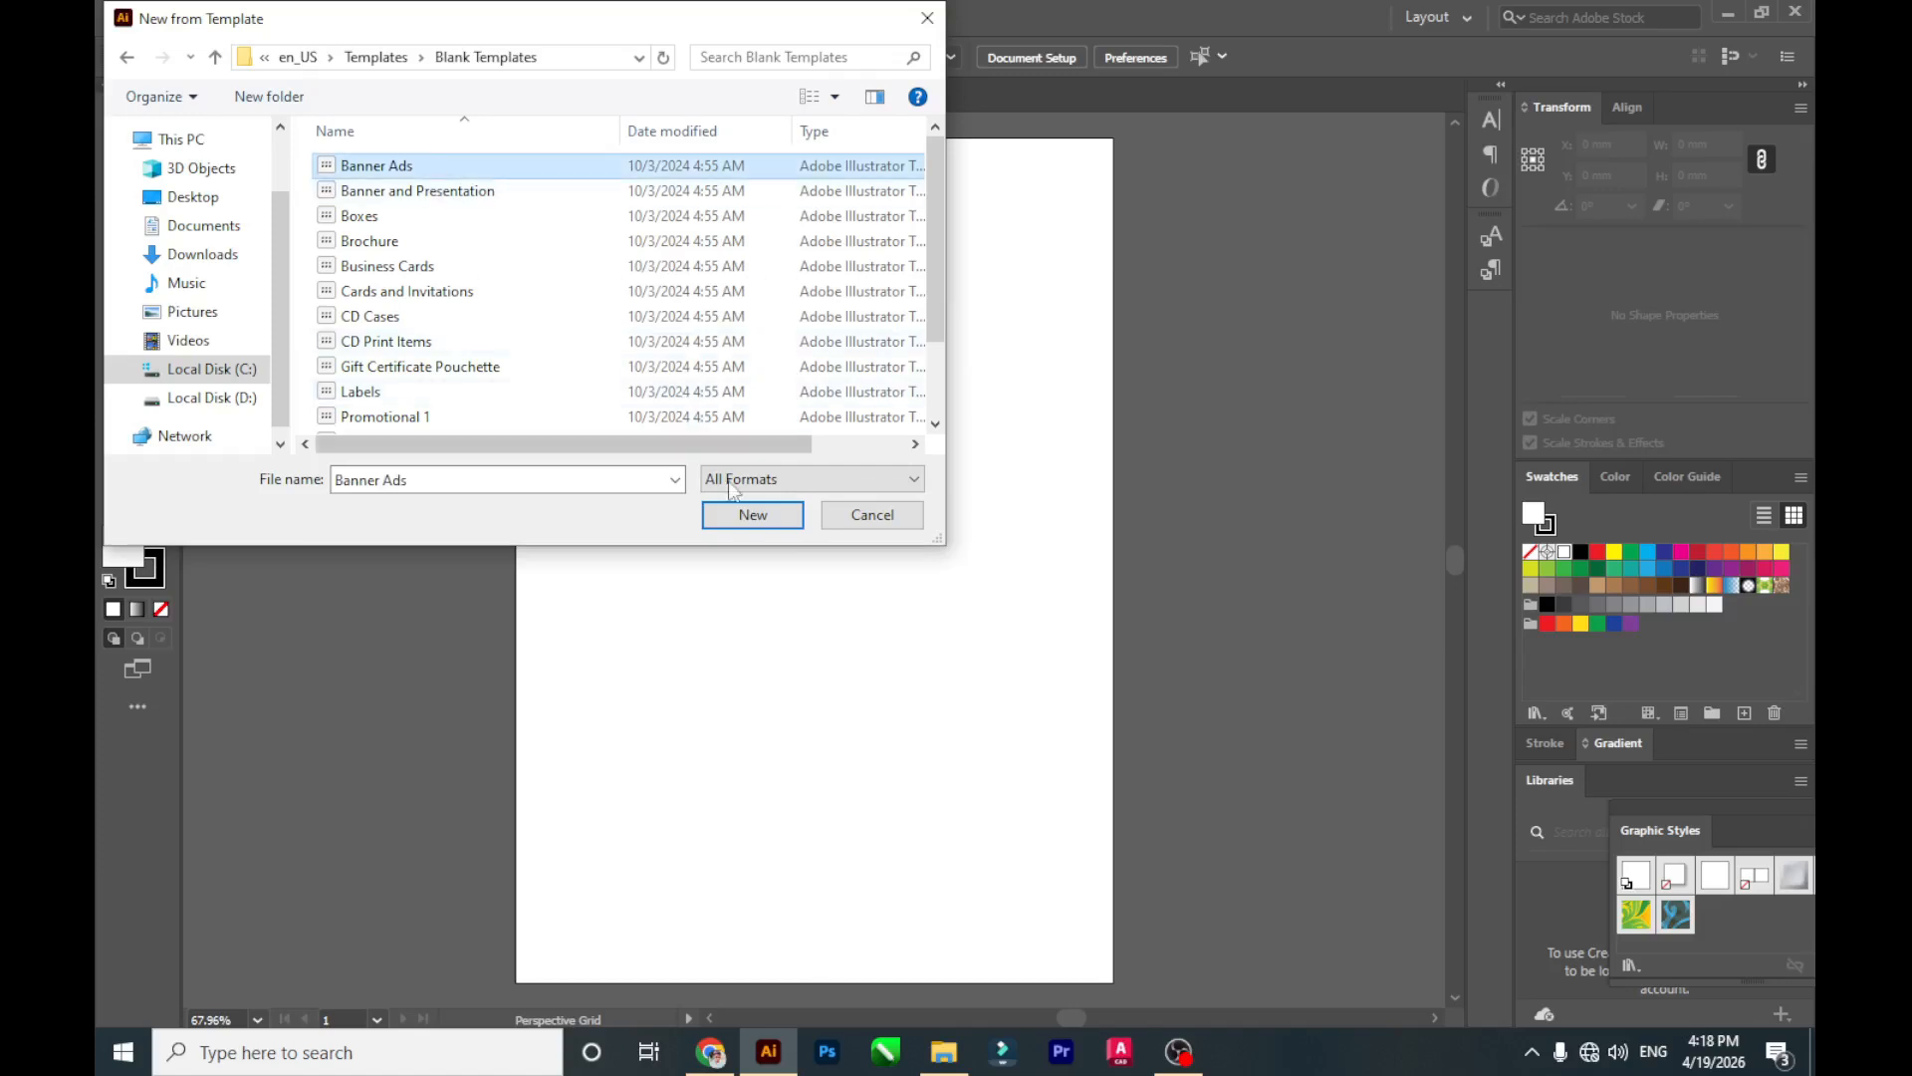
left_click(757, 517)
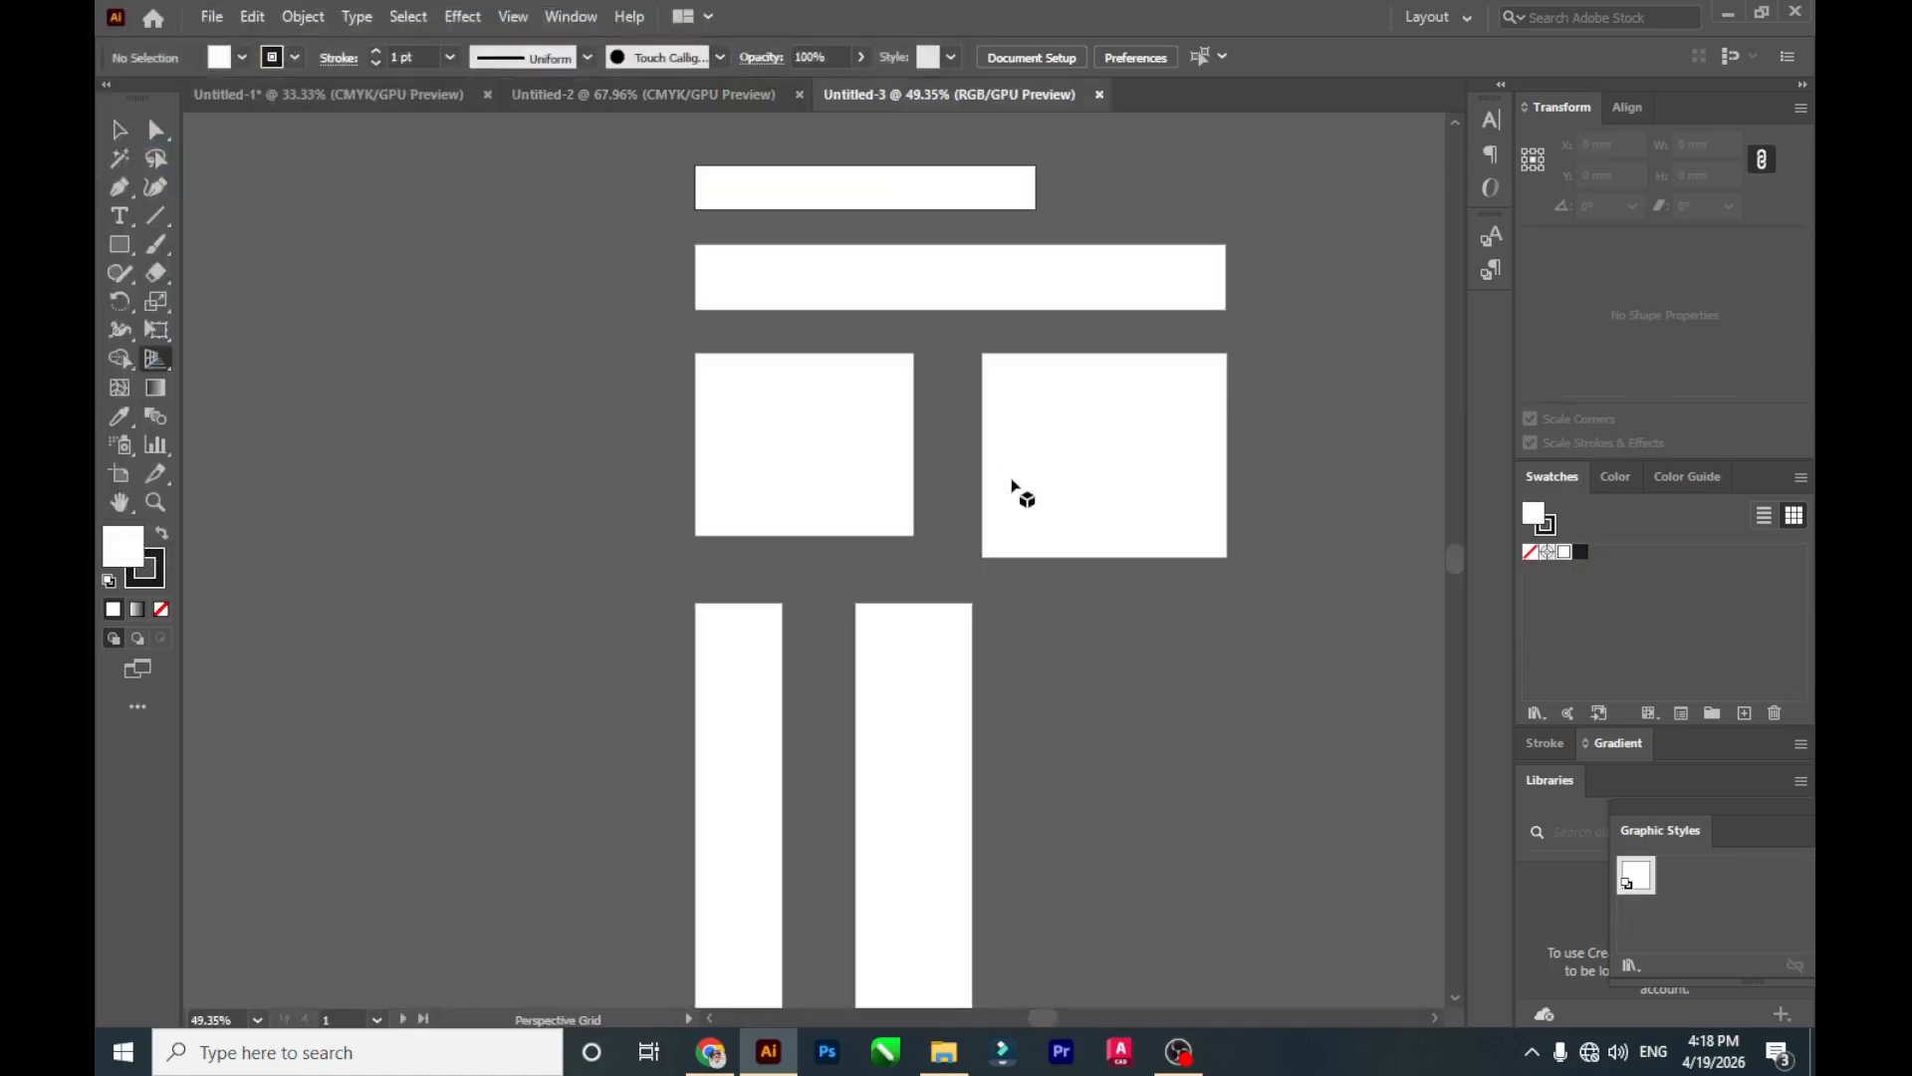
scroll(992, 543, "up", 2)
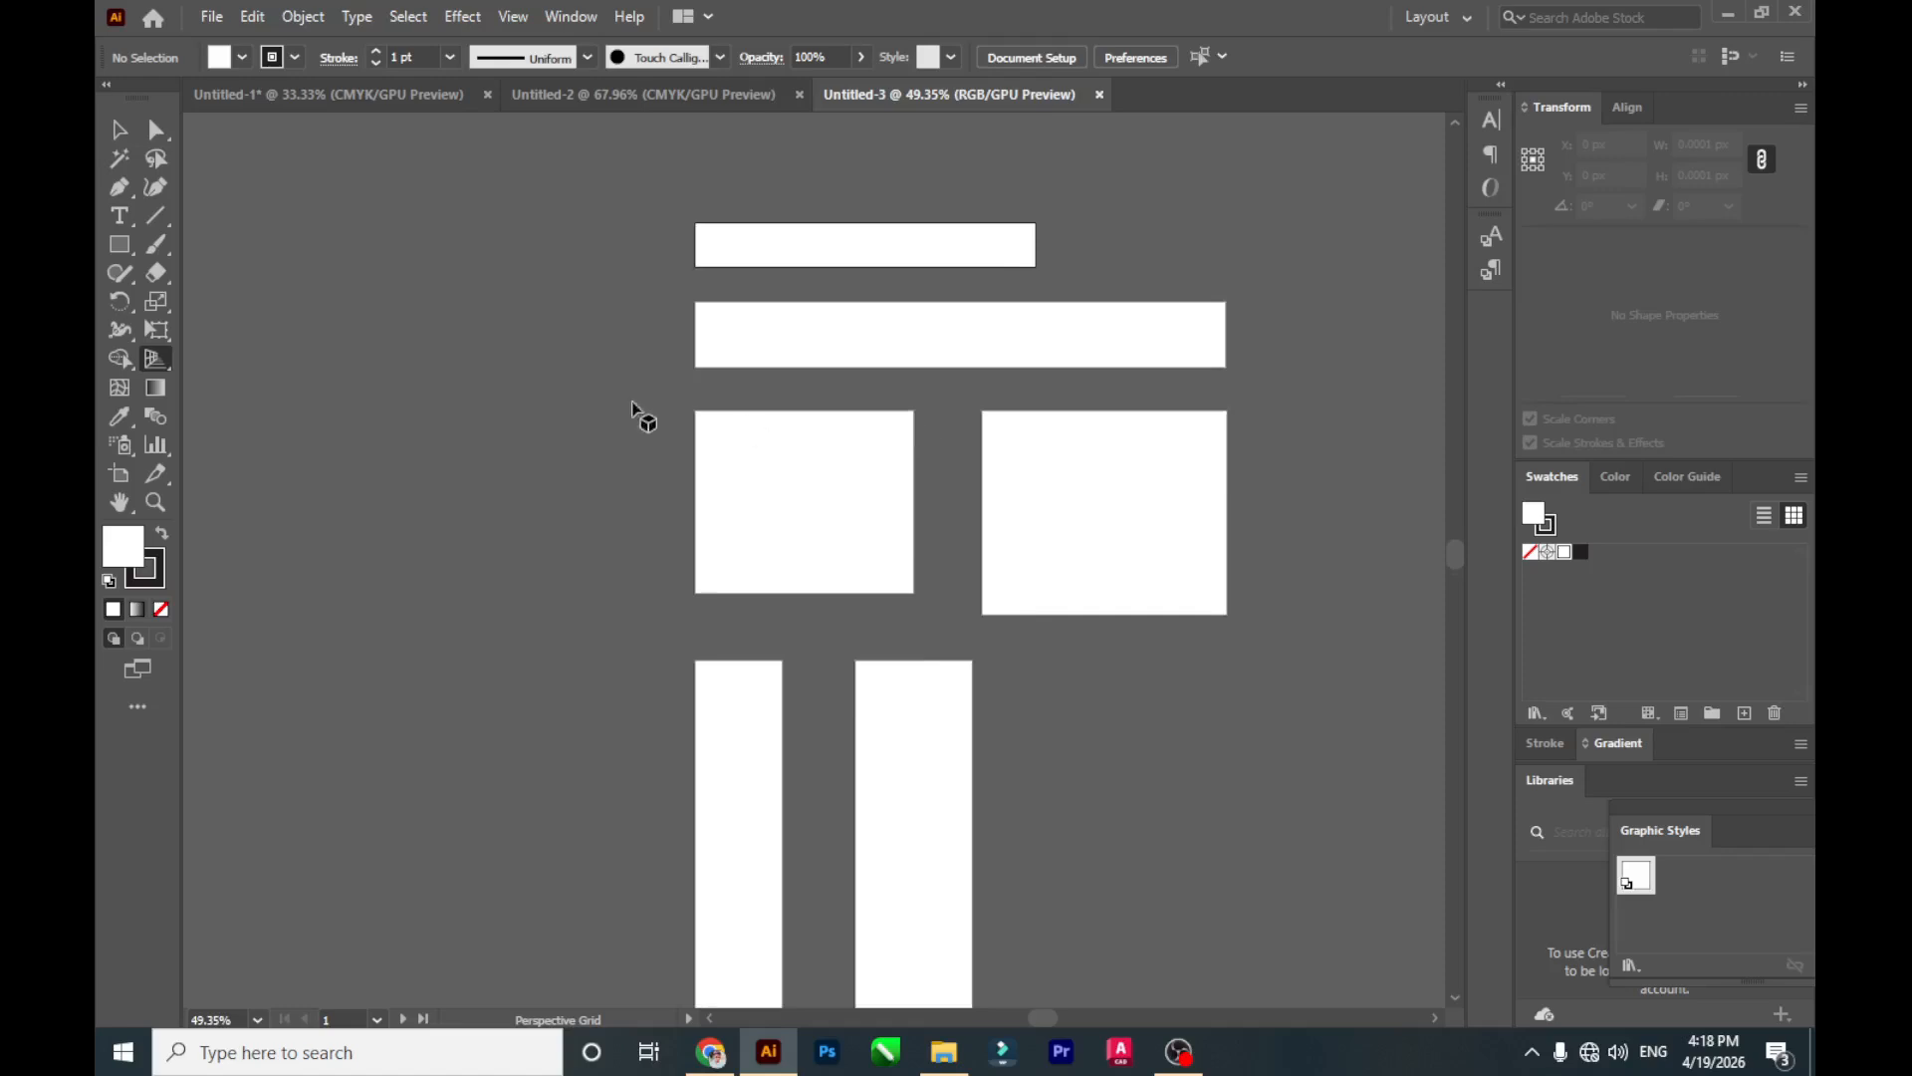
Browse the Desktop folder for files to open, and close the dialog without opening any.
left_click(212, 17)
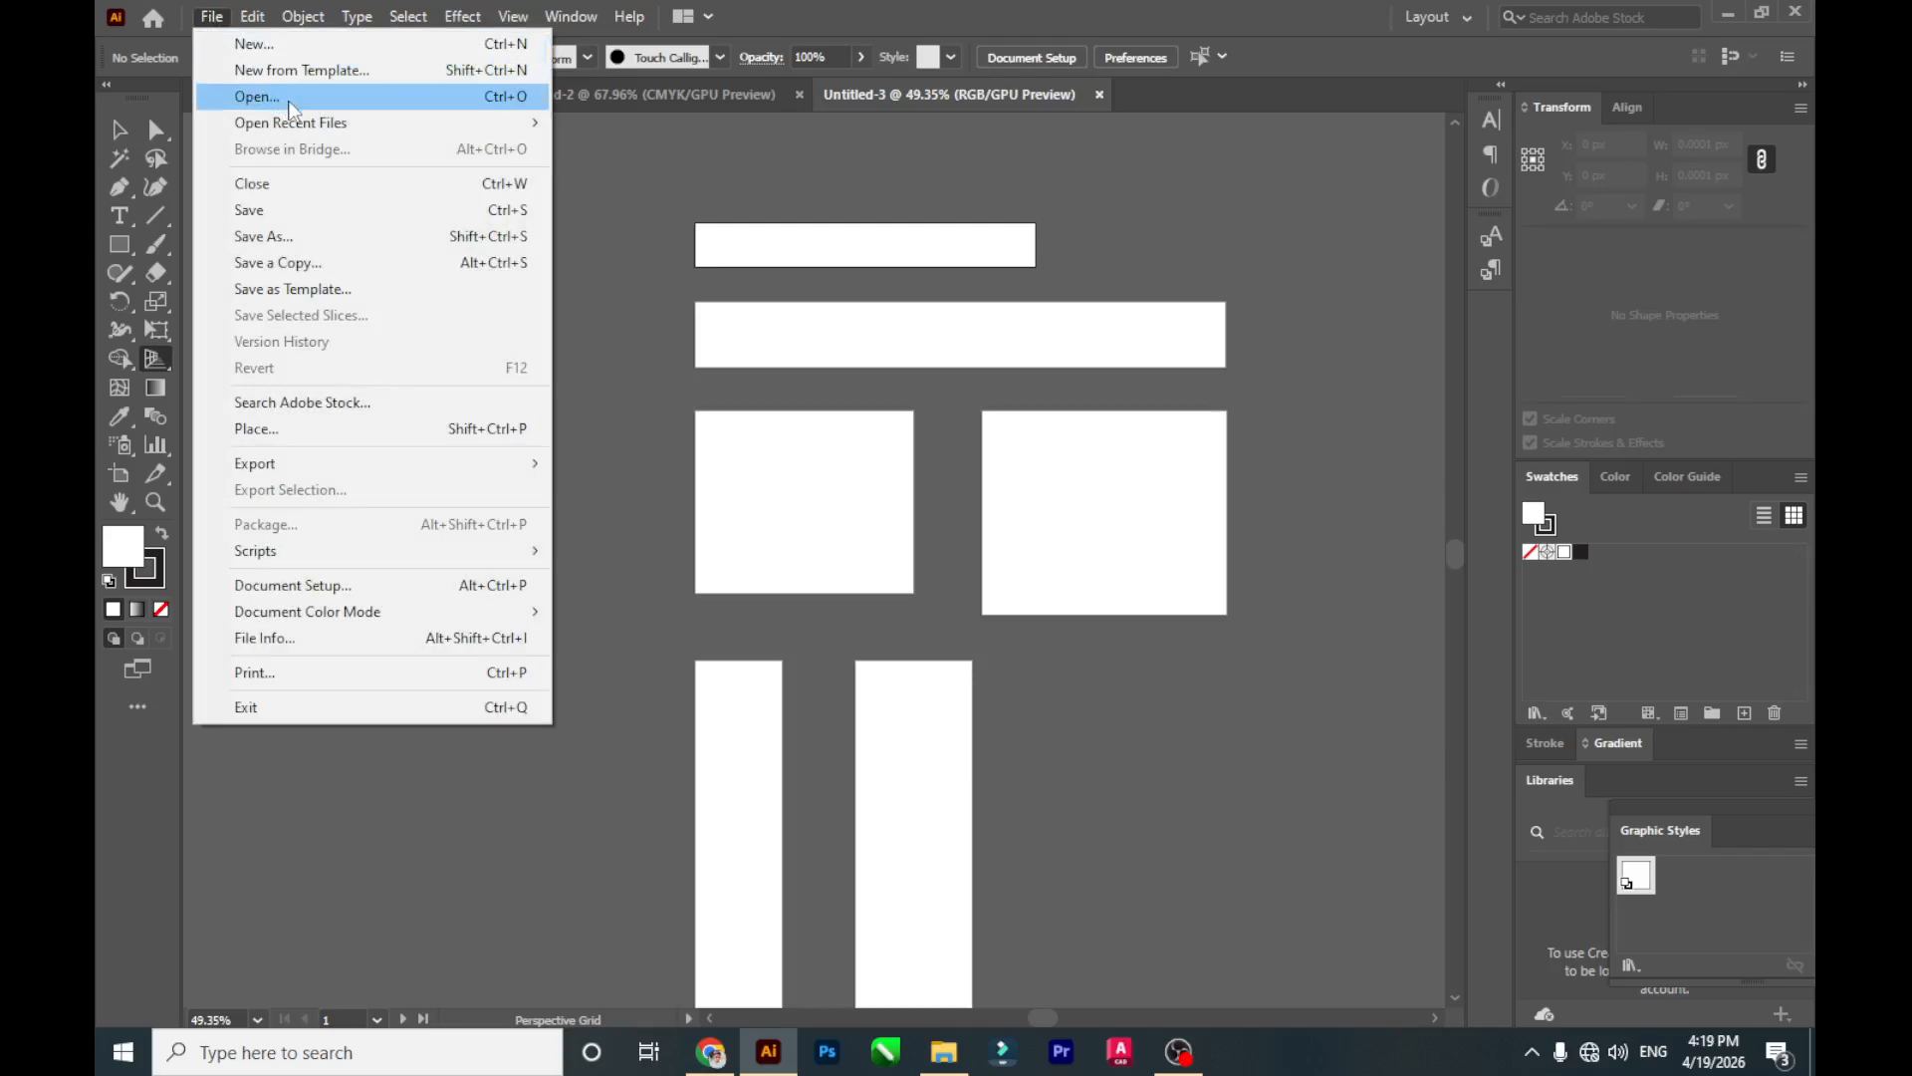
left_click(290, 100)
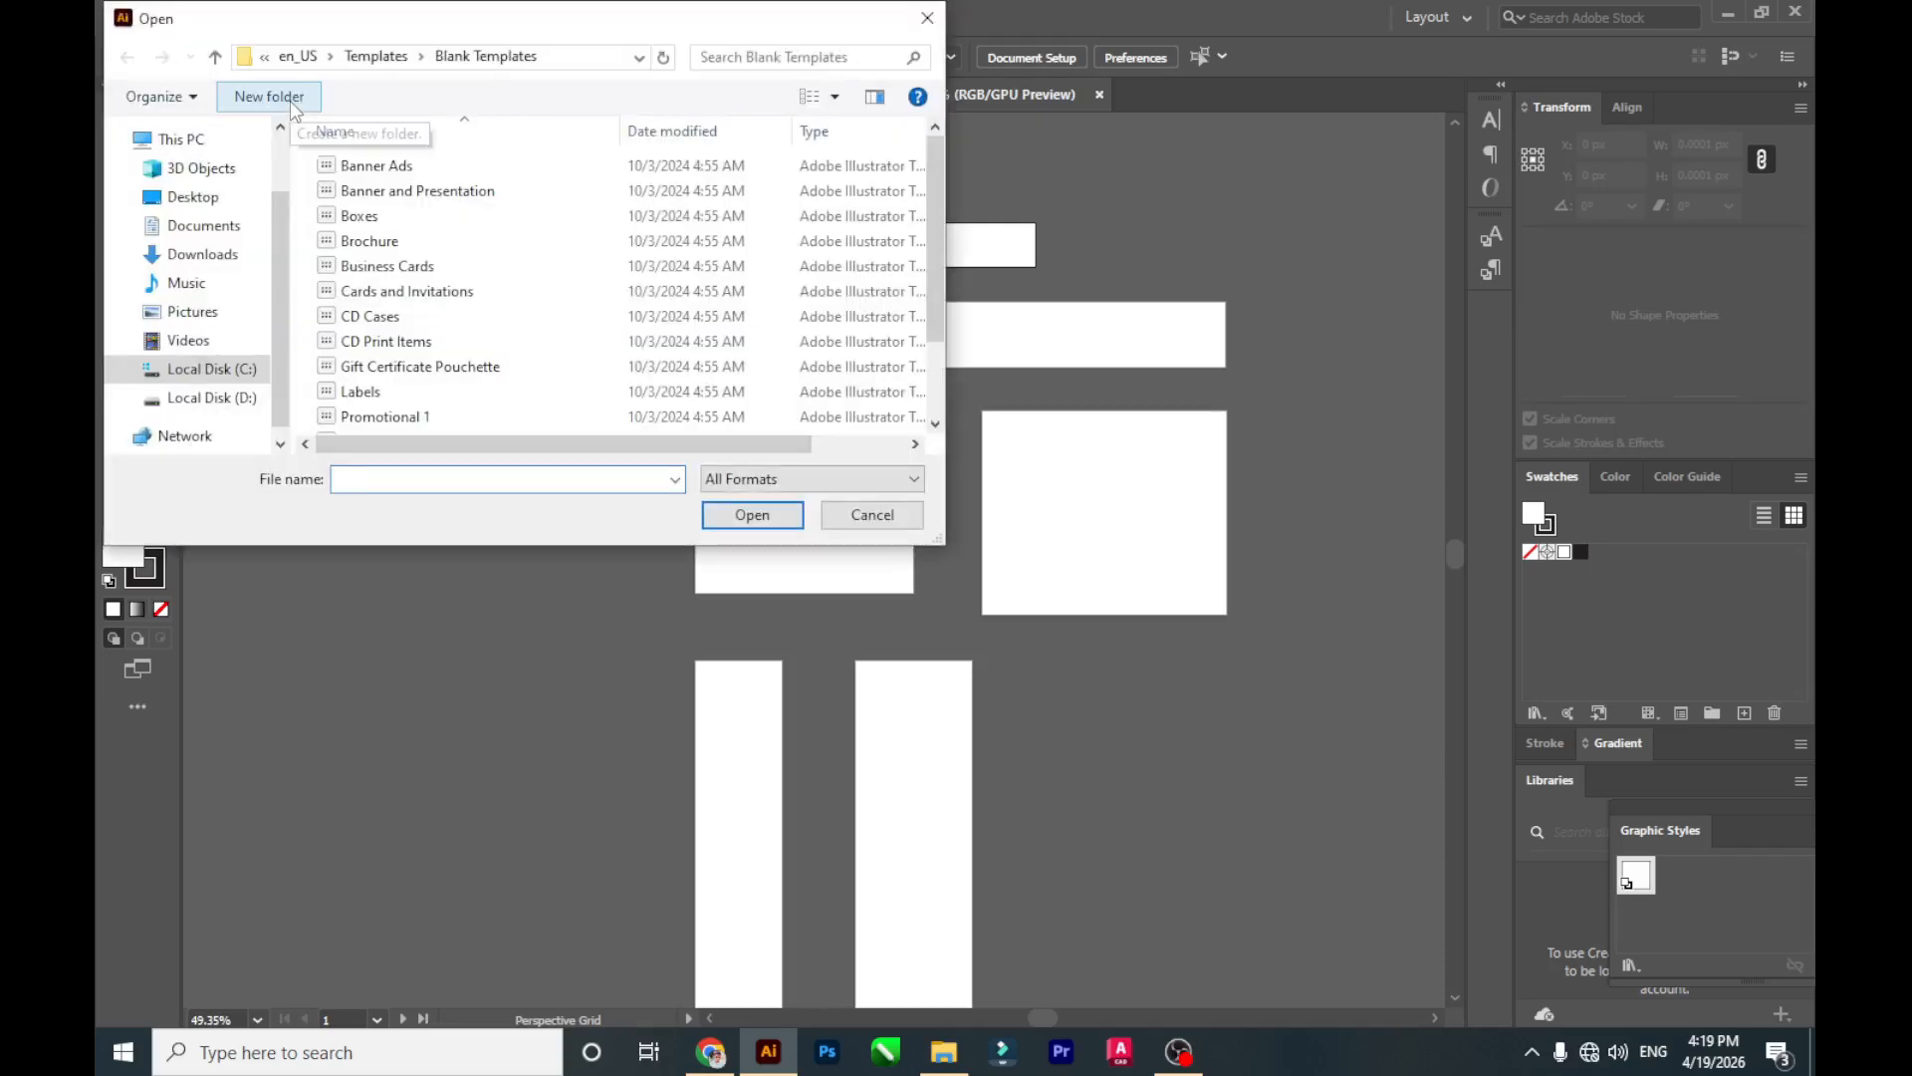
left_click(219, 202)
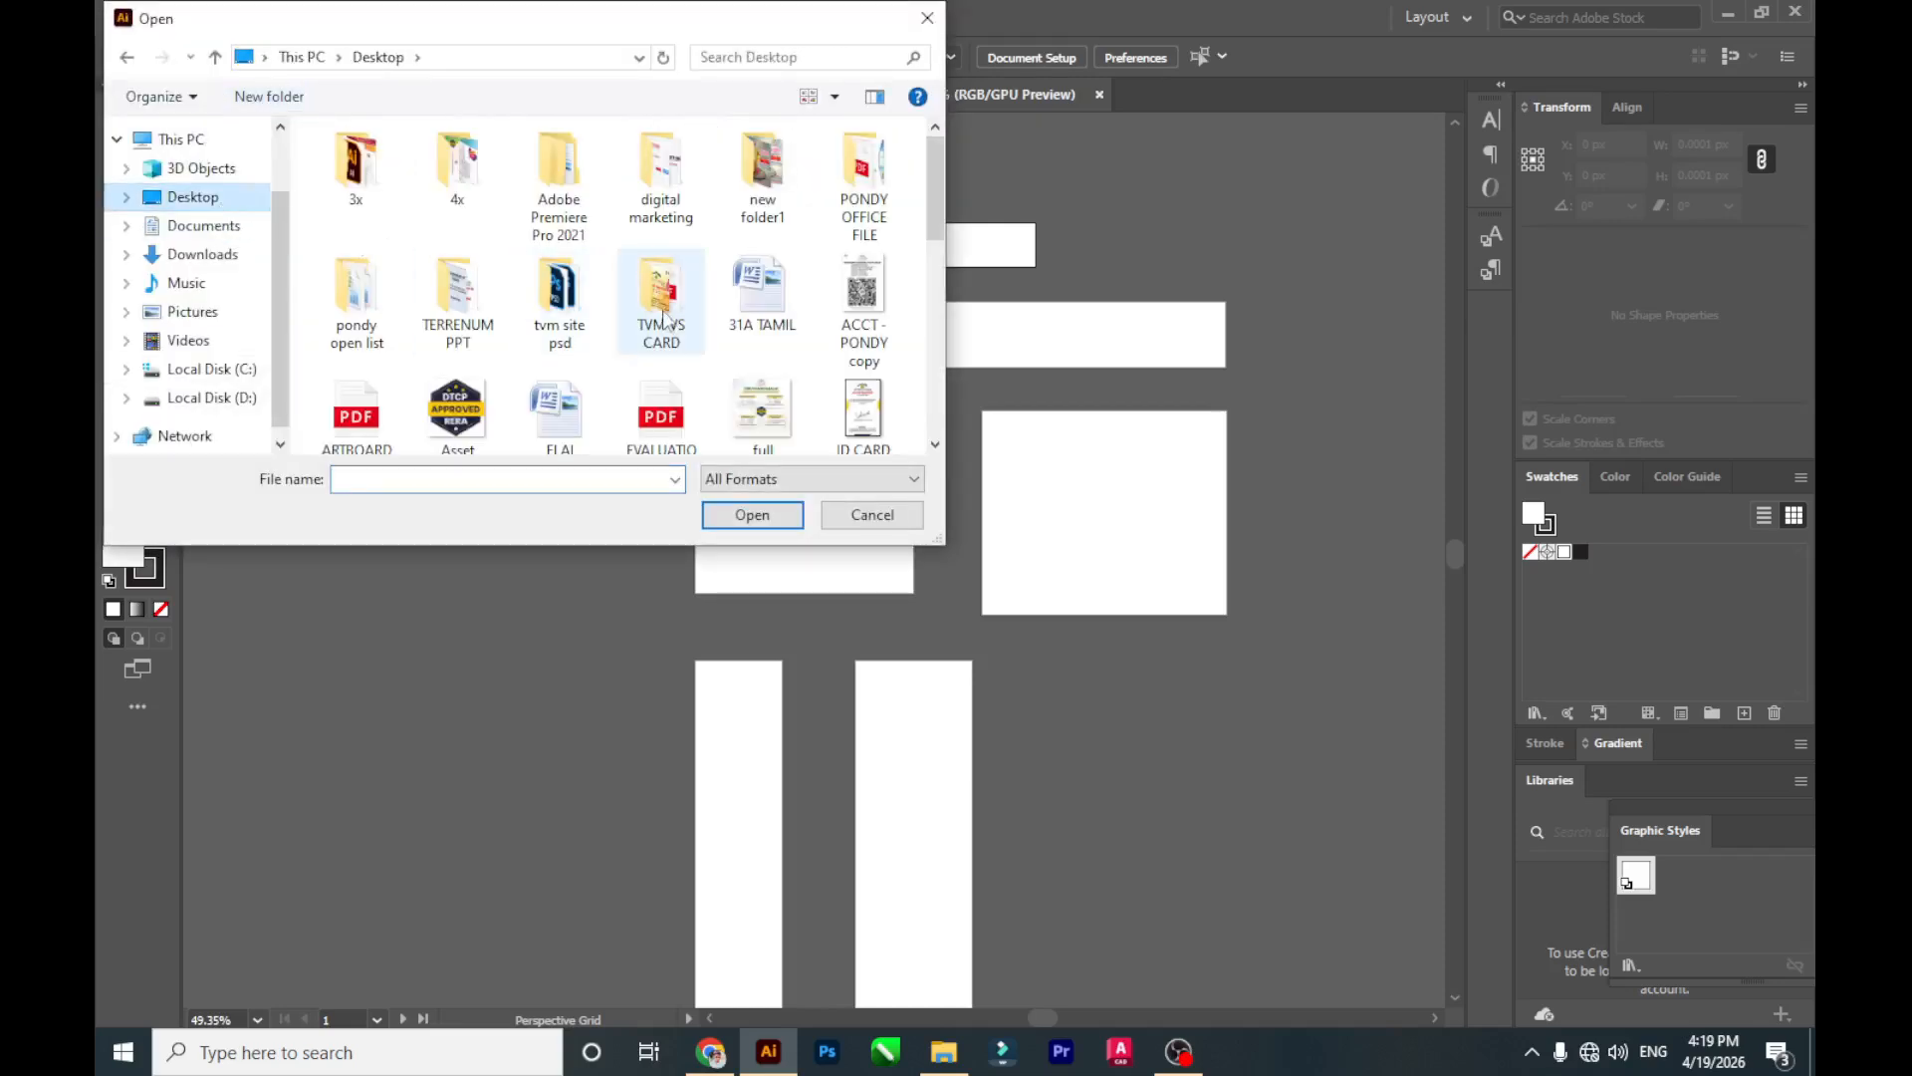
scroll(673, 329, "down", 1)
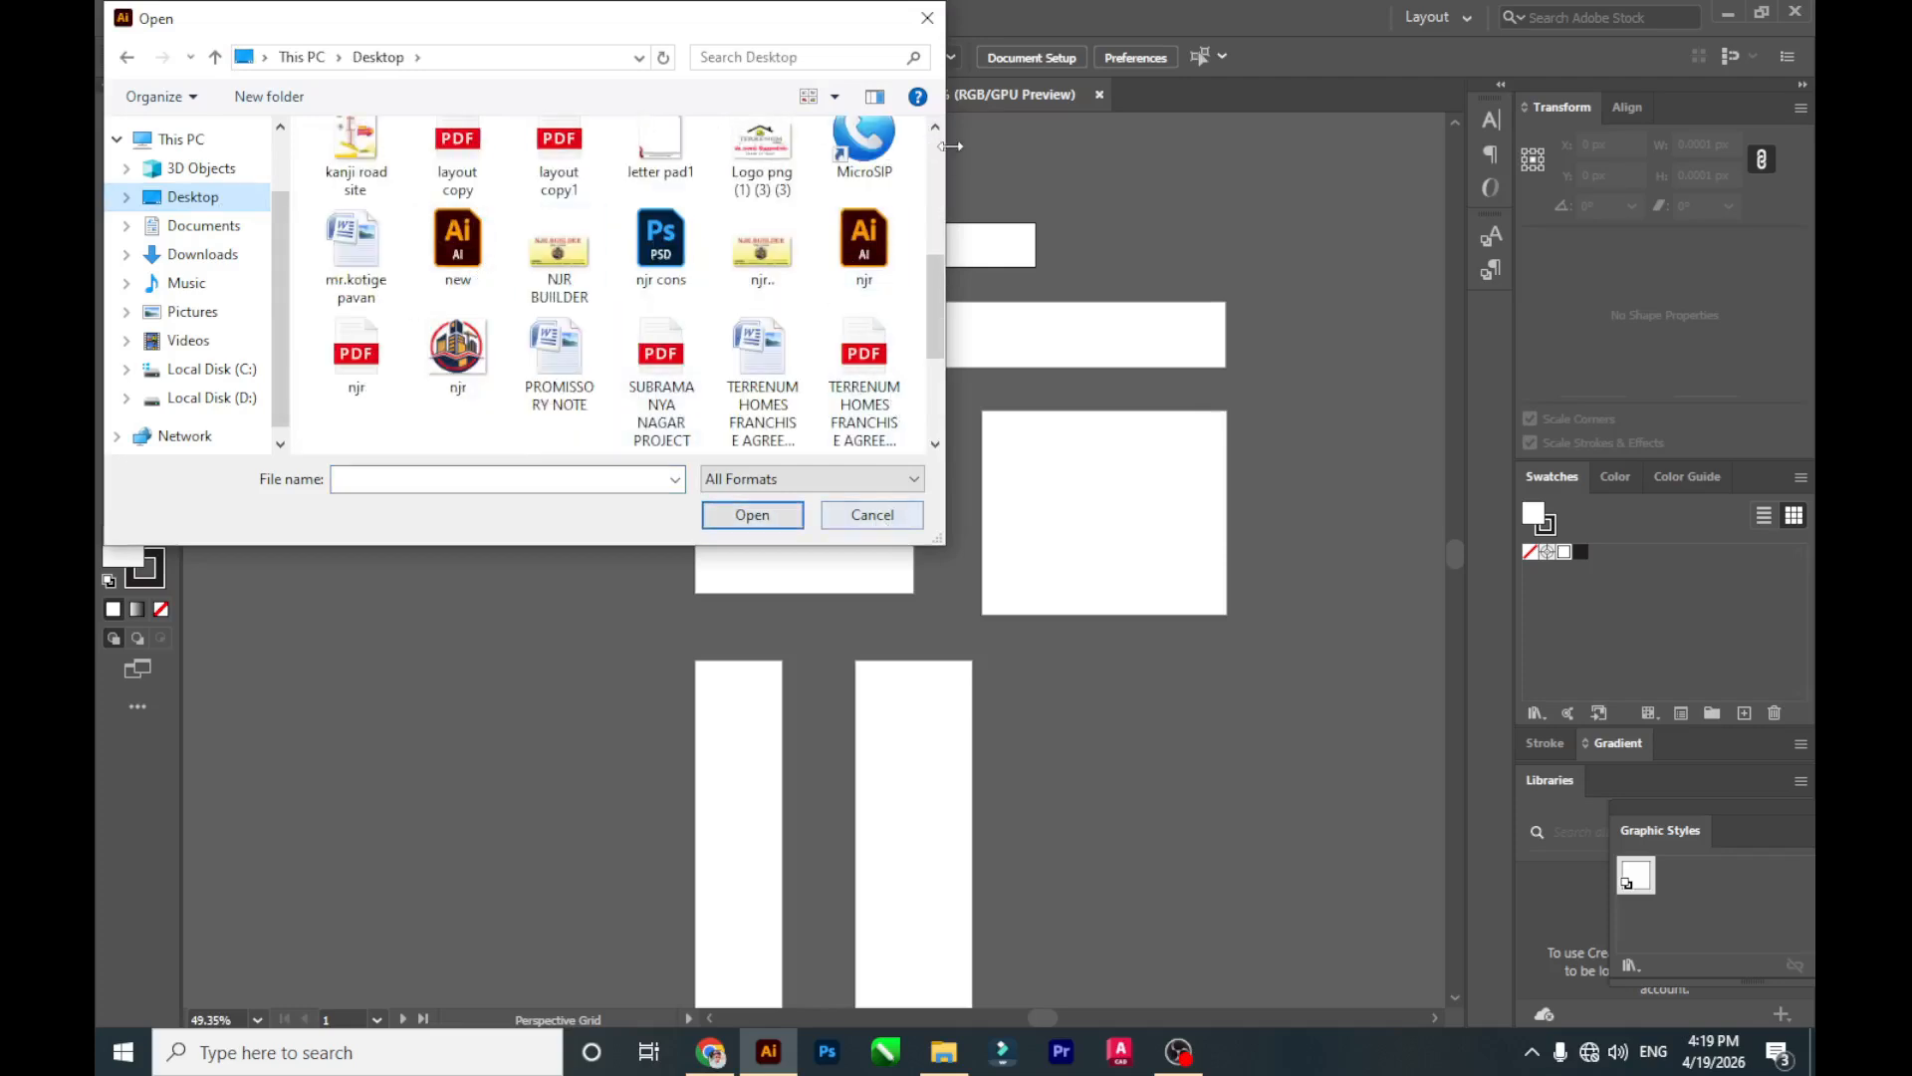
left_click(926, 18)
Close the document created from the Banner Ads template.
left_click(212, 18)
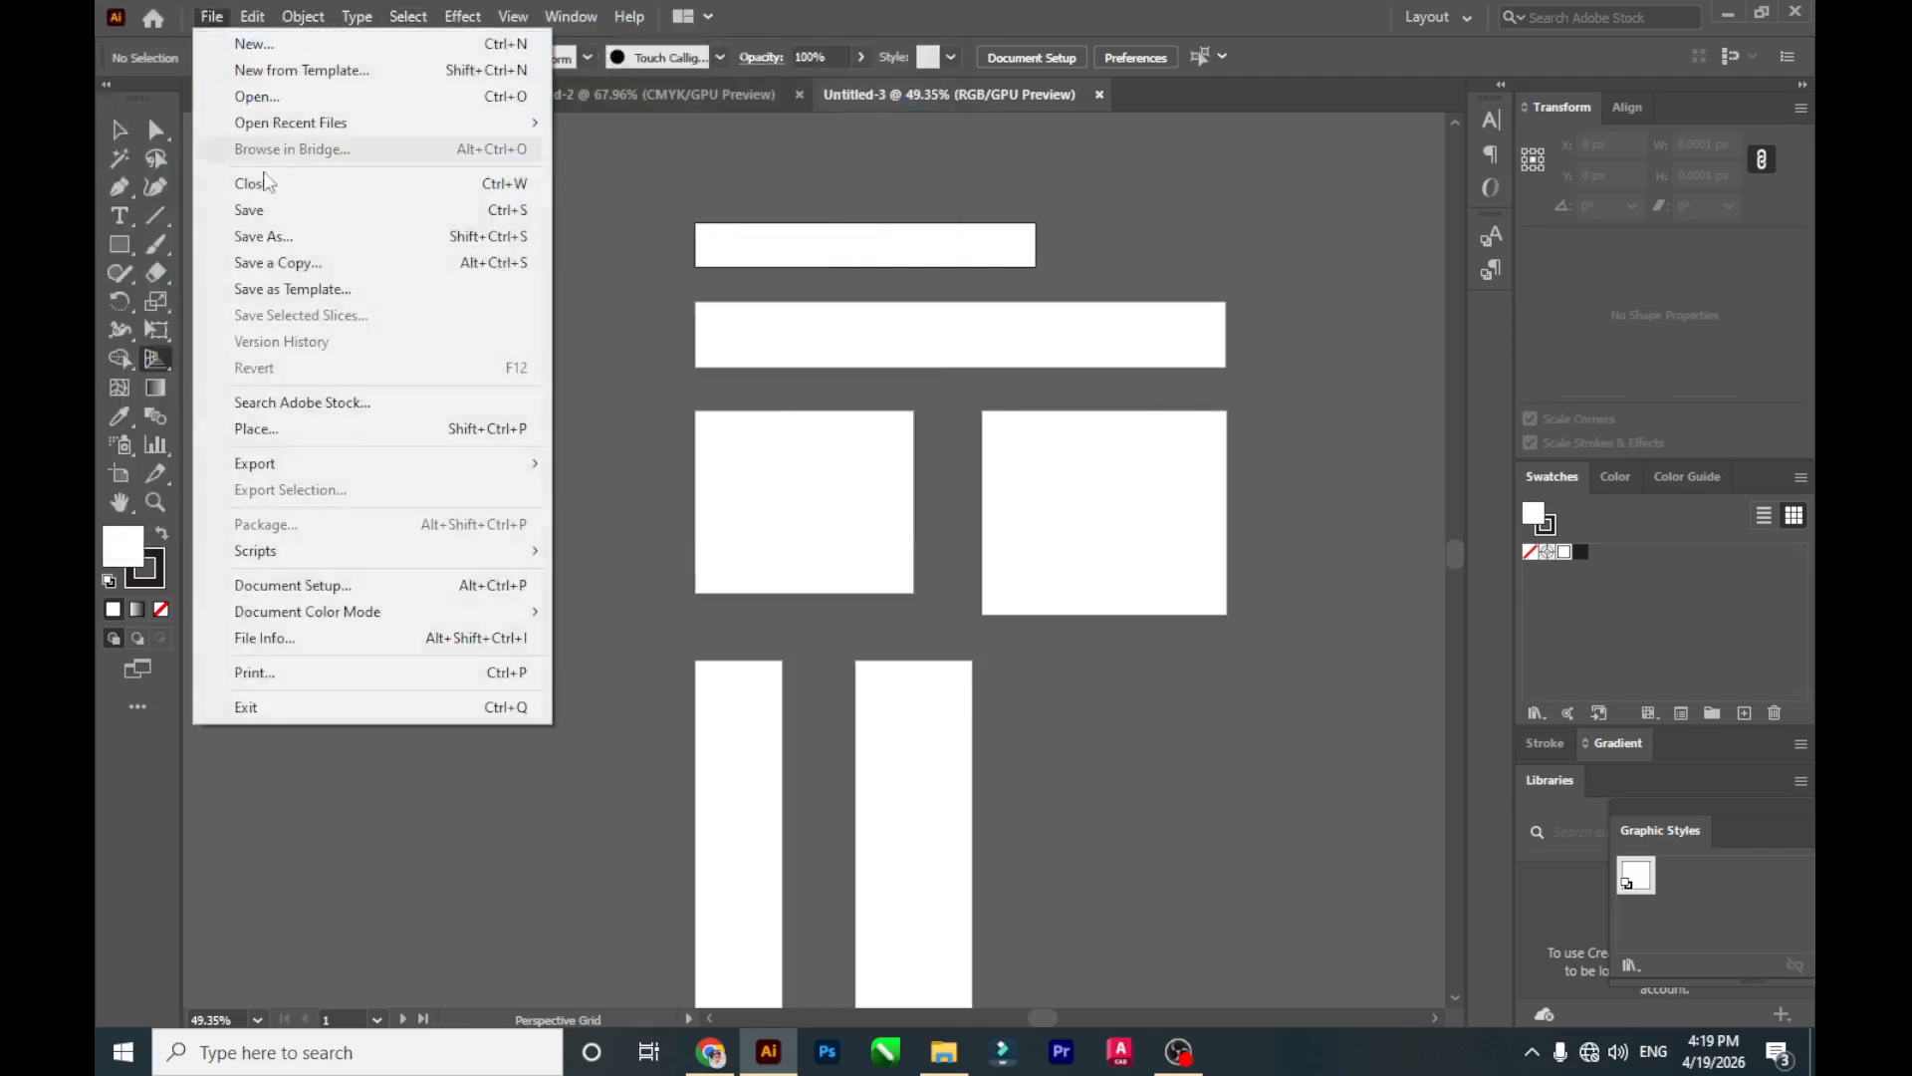
left_click(320, 189)
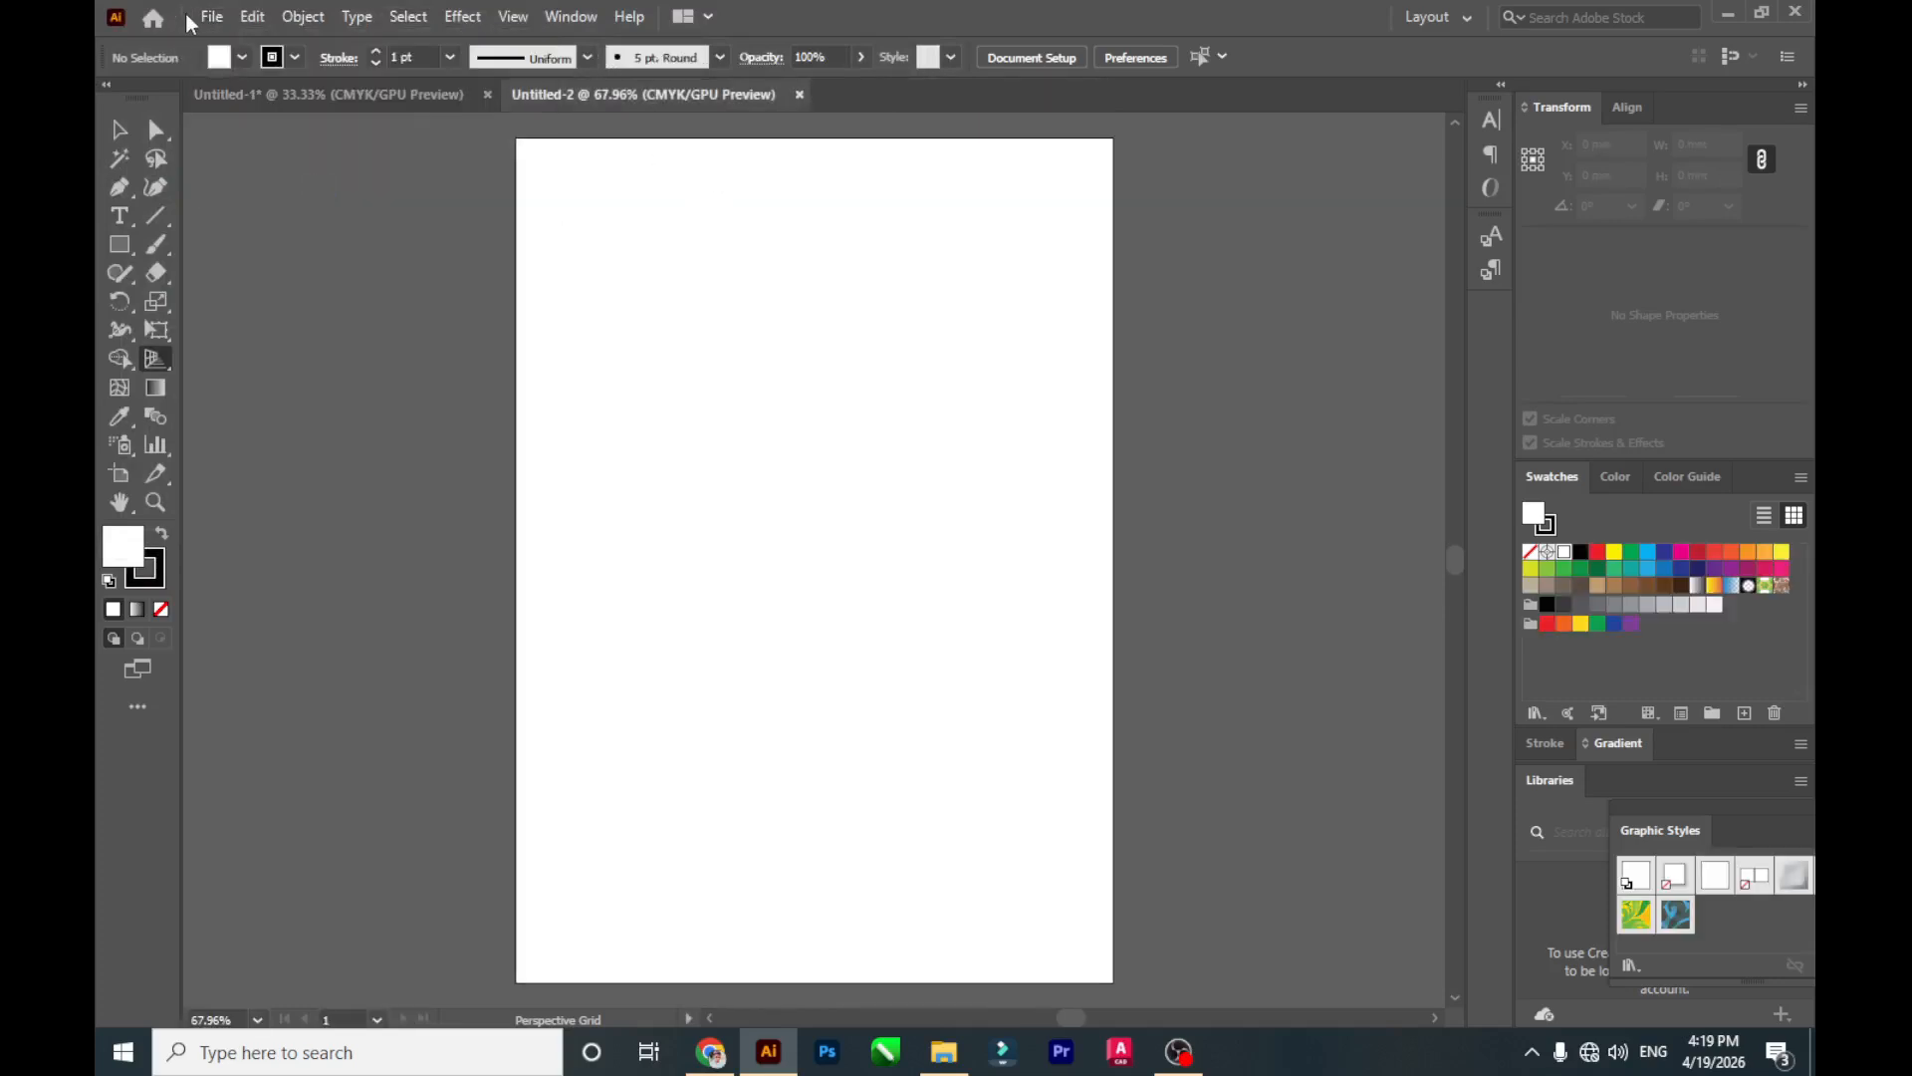
Review the file formats offered for saving the blank A4 document, and close the dialog without saving.
left_click(224, 18)
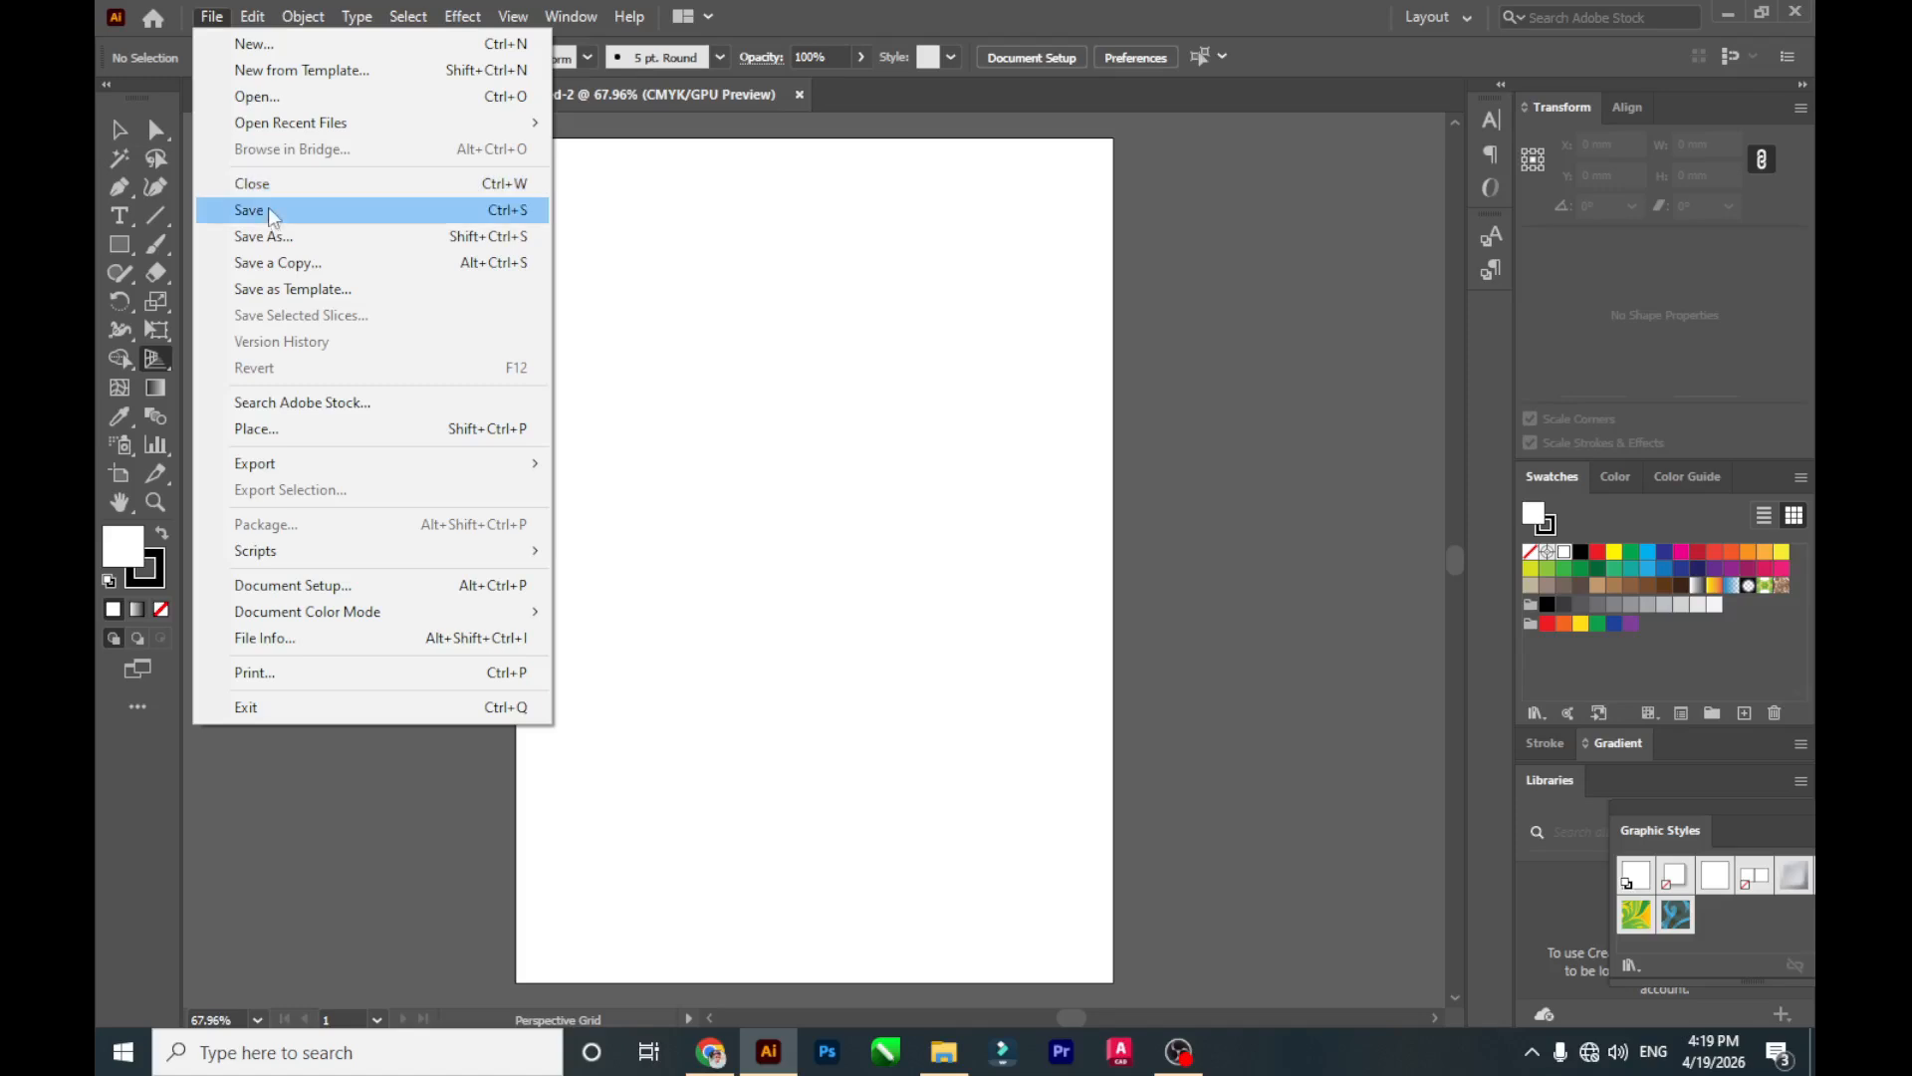
left_click(302, 217)
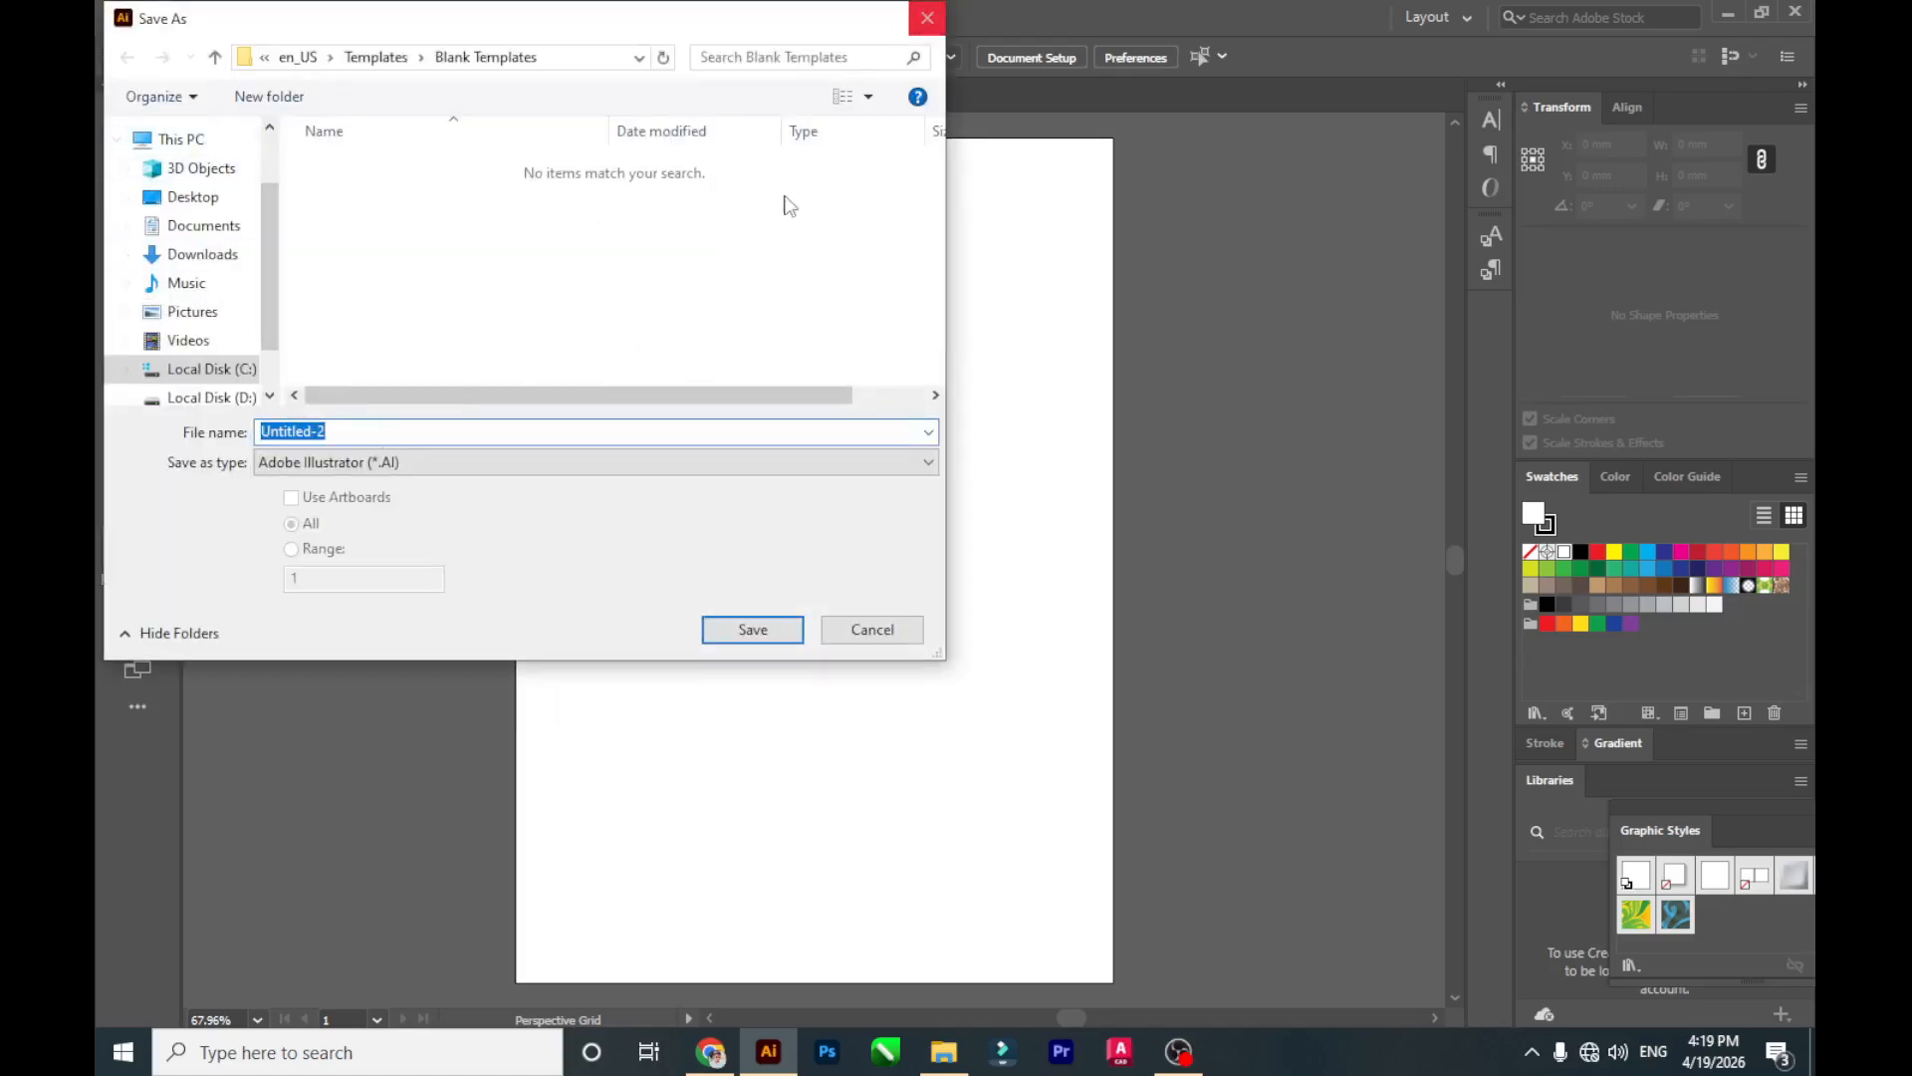
left_click(609, 464)
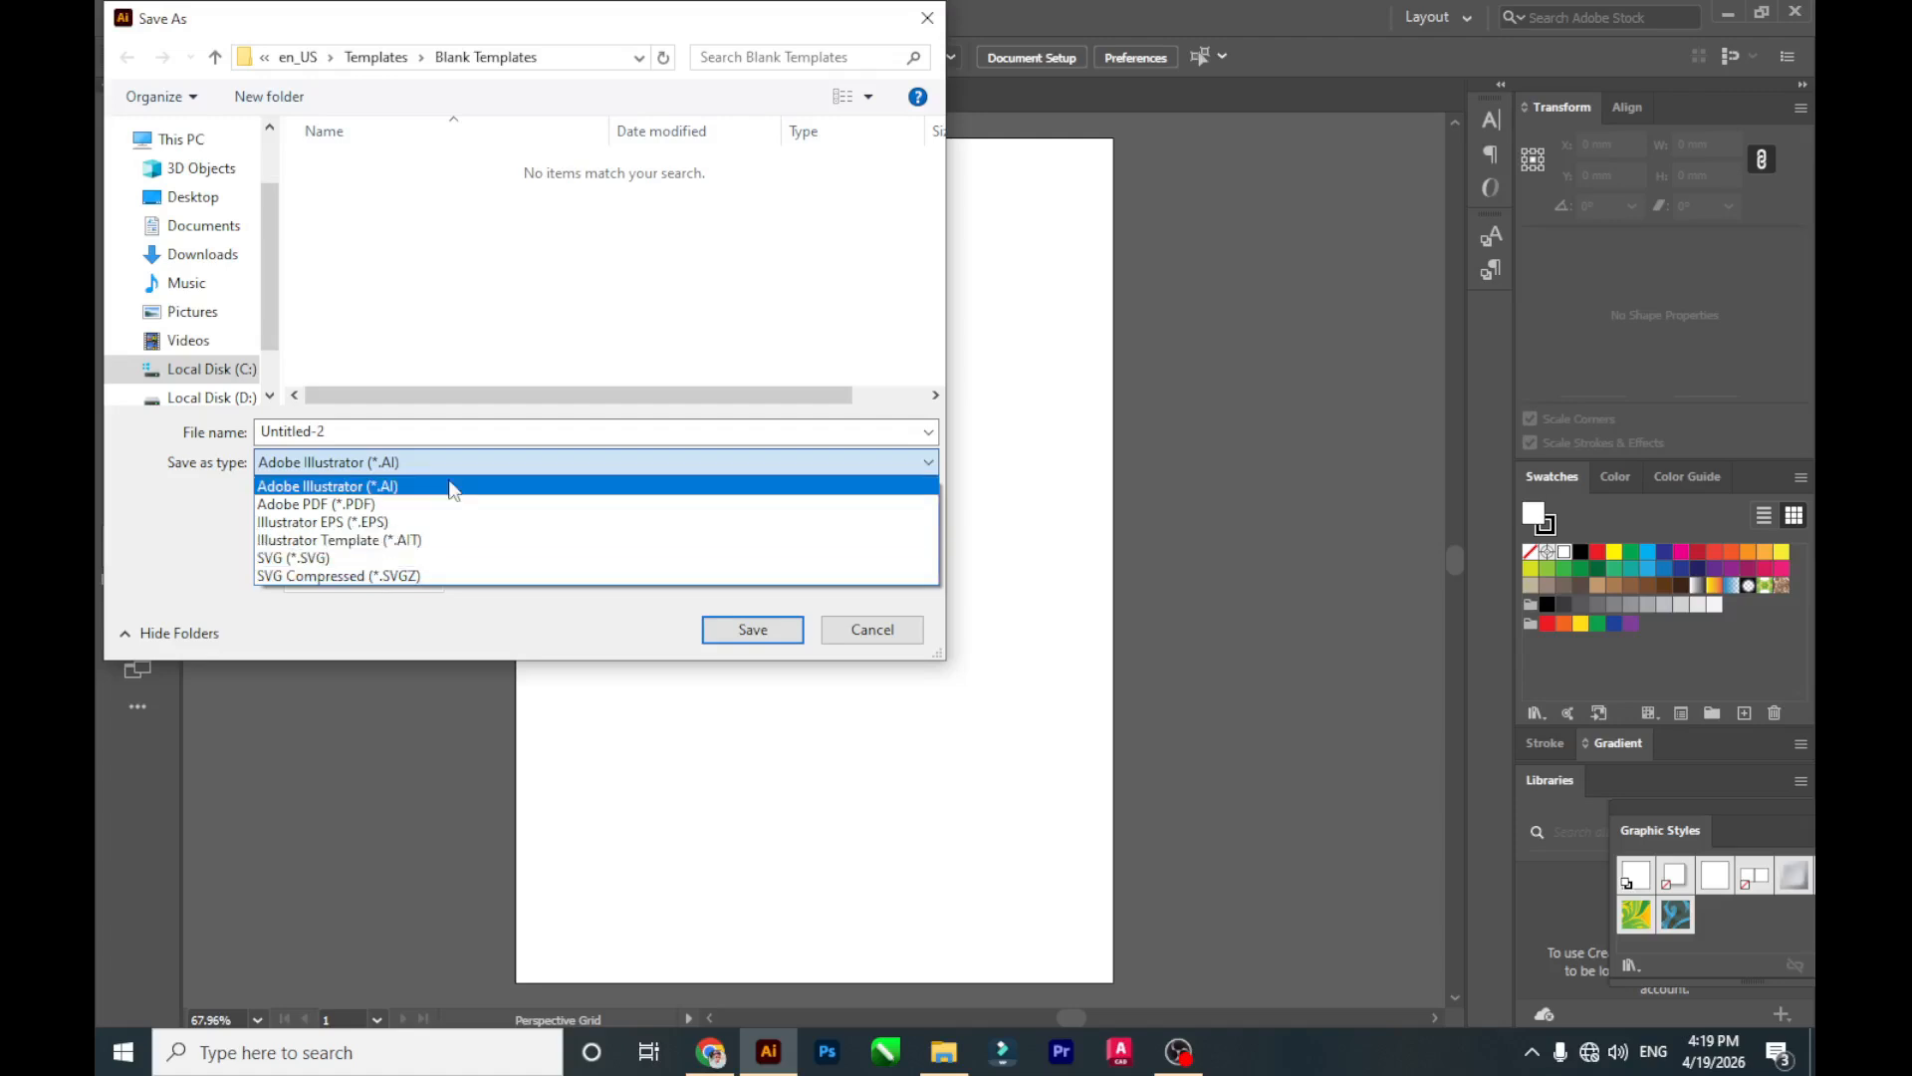
left_click(925, 23)
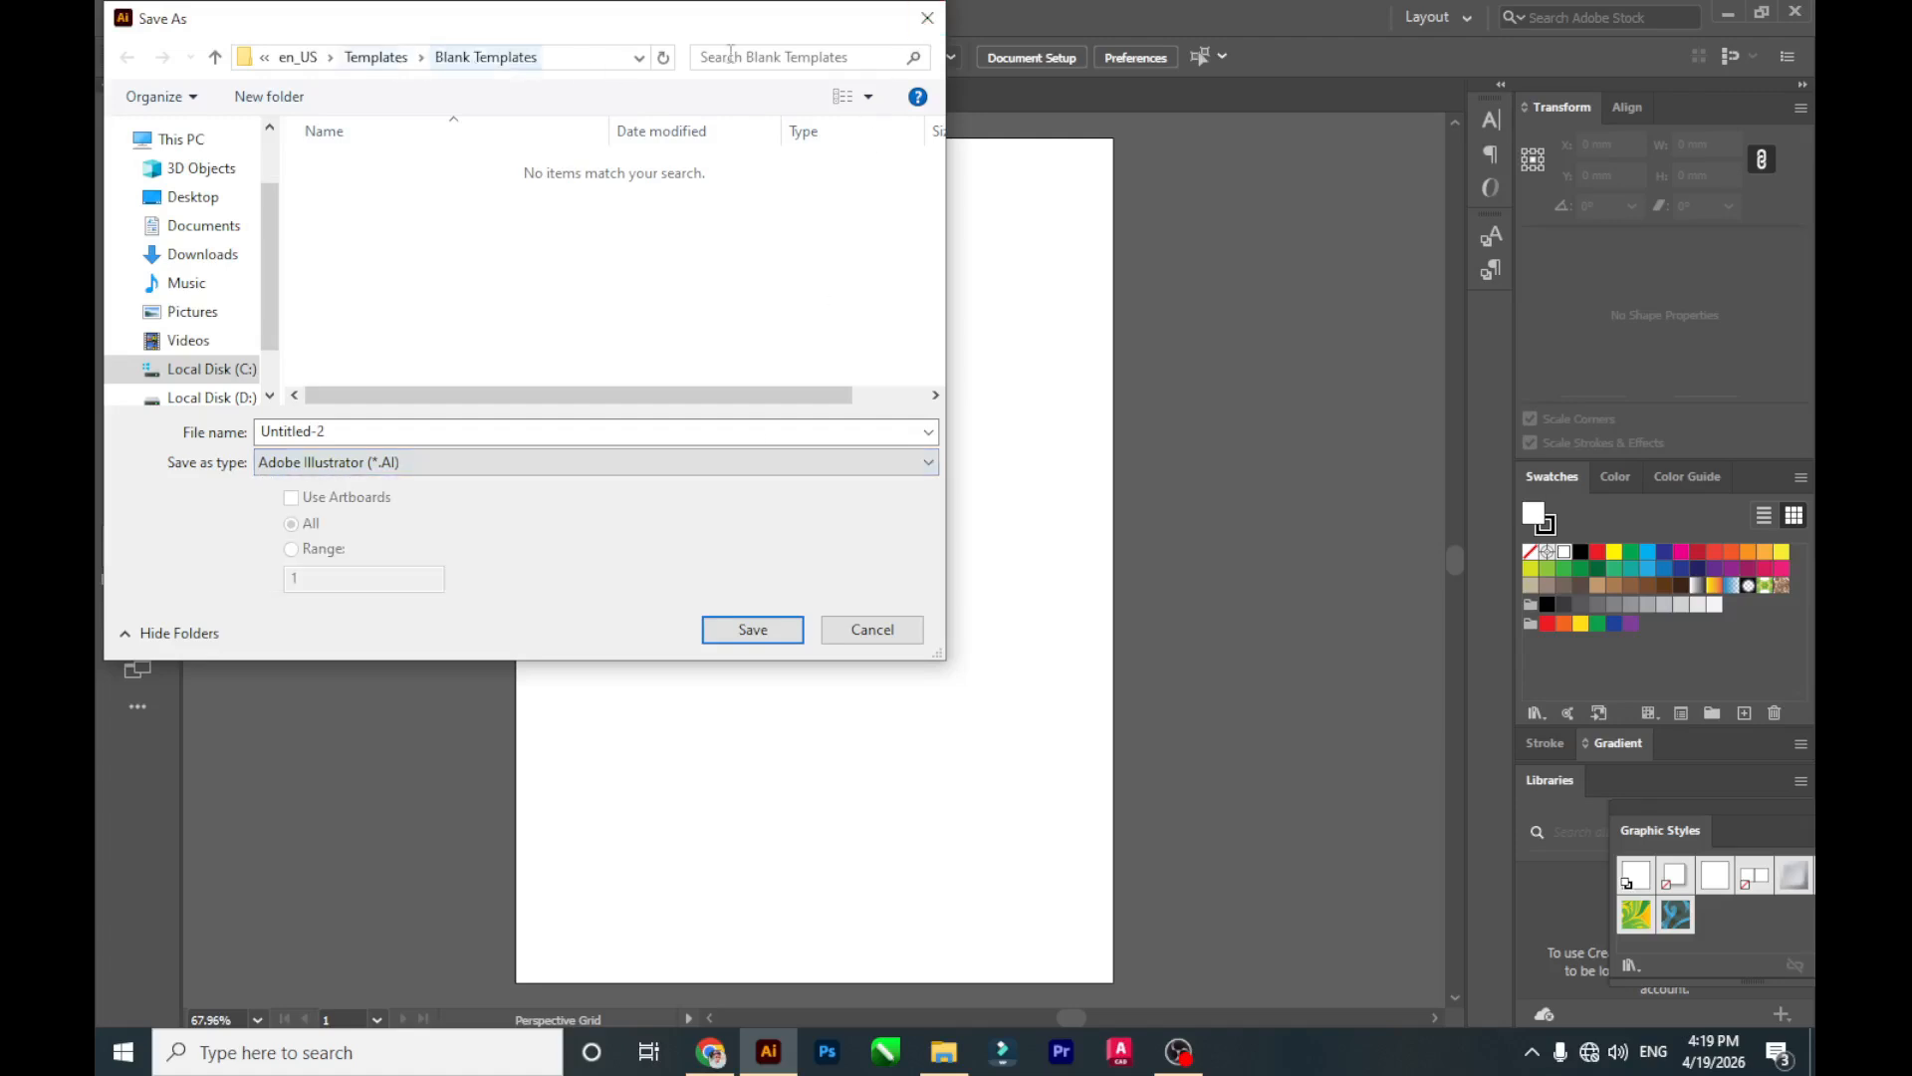
left_click(925, 23)
Delete the placed image download (19).jfif beside the blank A4 artboard.
left_click(213, 18)
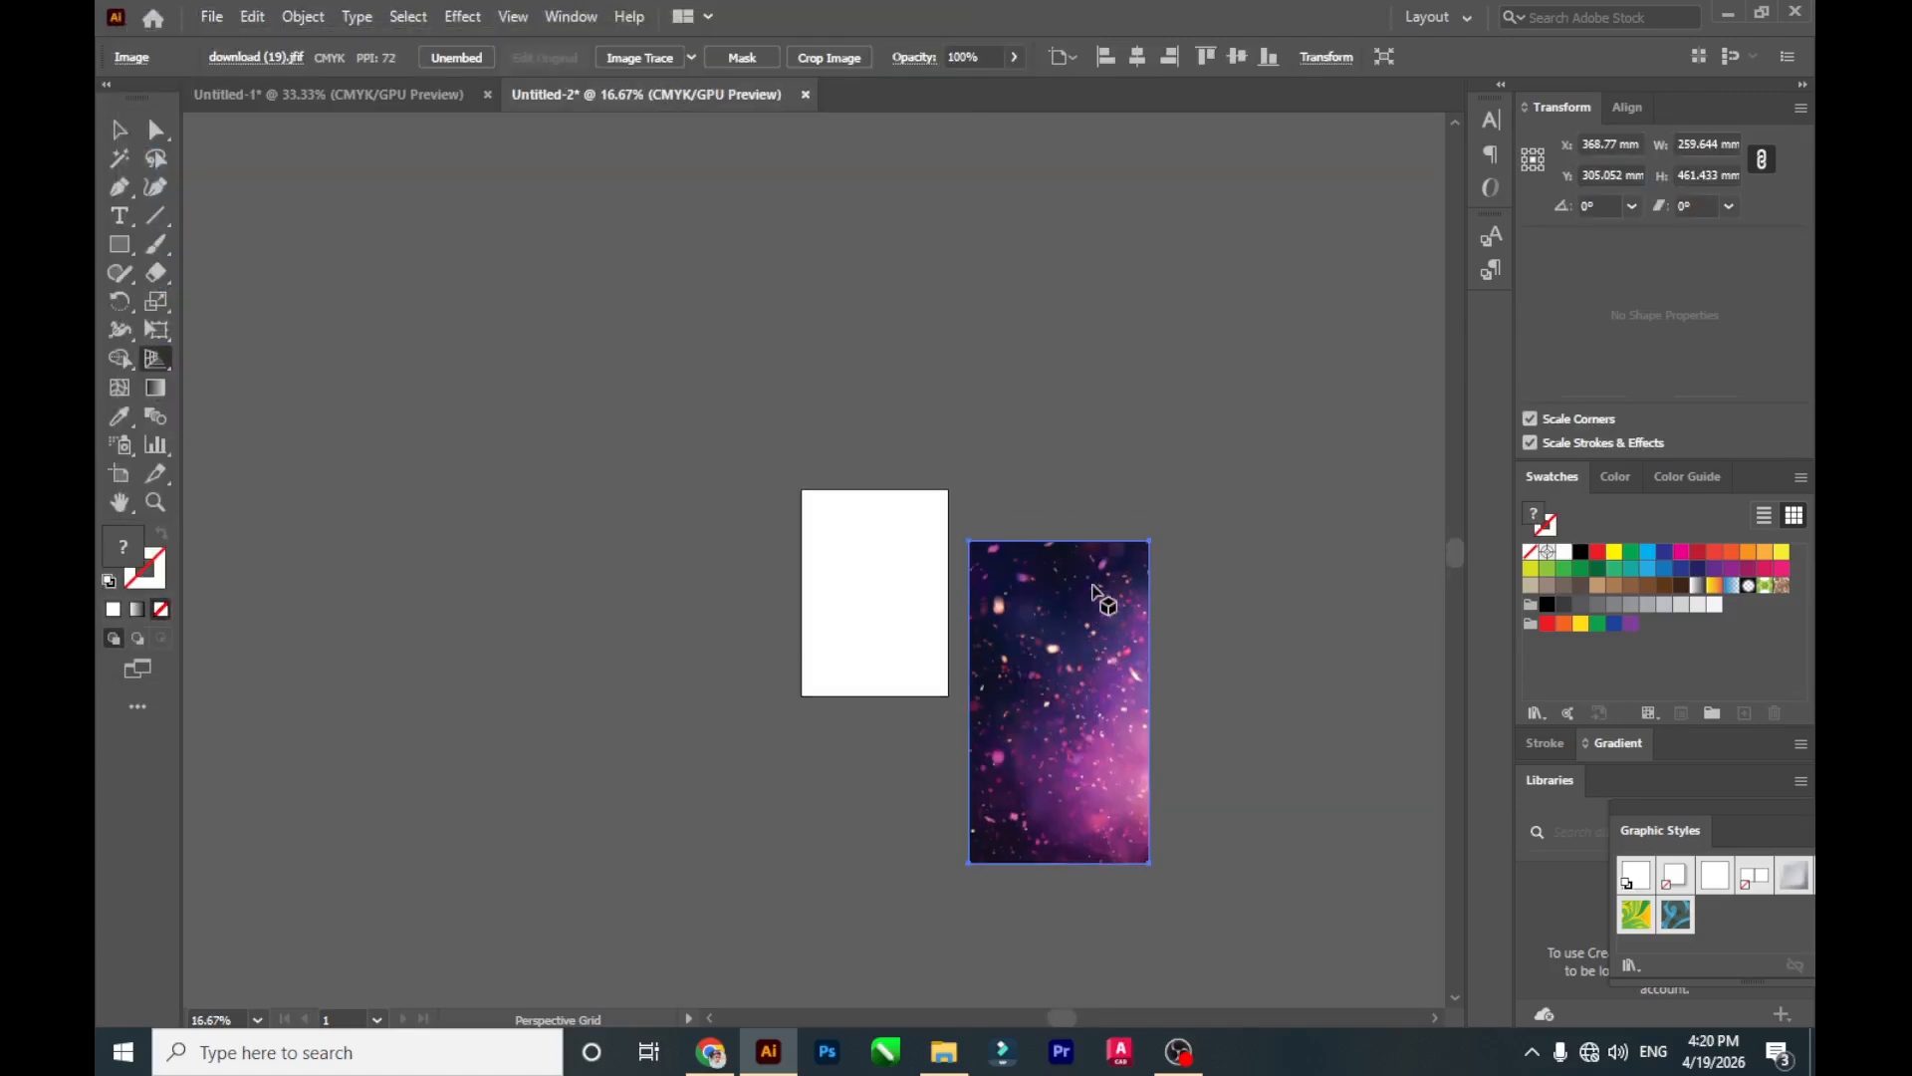
scroll(1092, 653, "down", 2)
scroll(1063, 638, "up", 1)
scroll(1059, 637, "down", 1)
key("Delete")
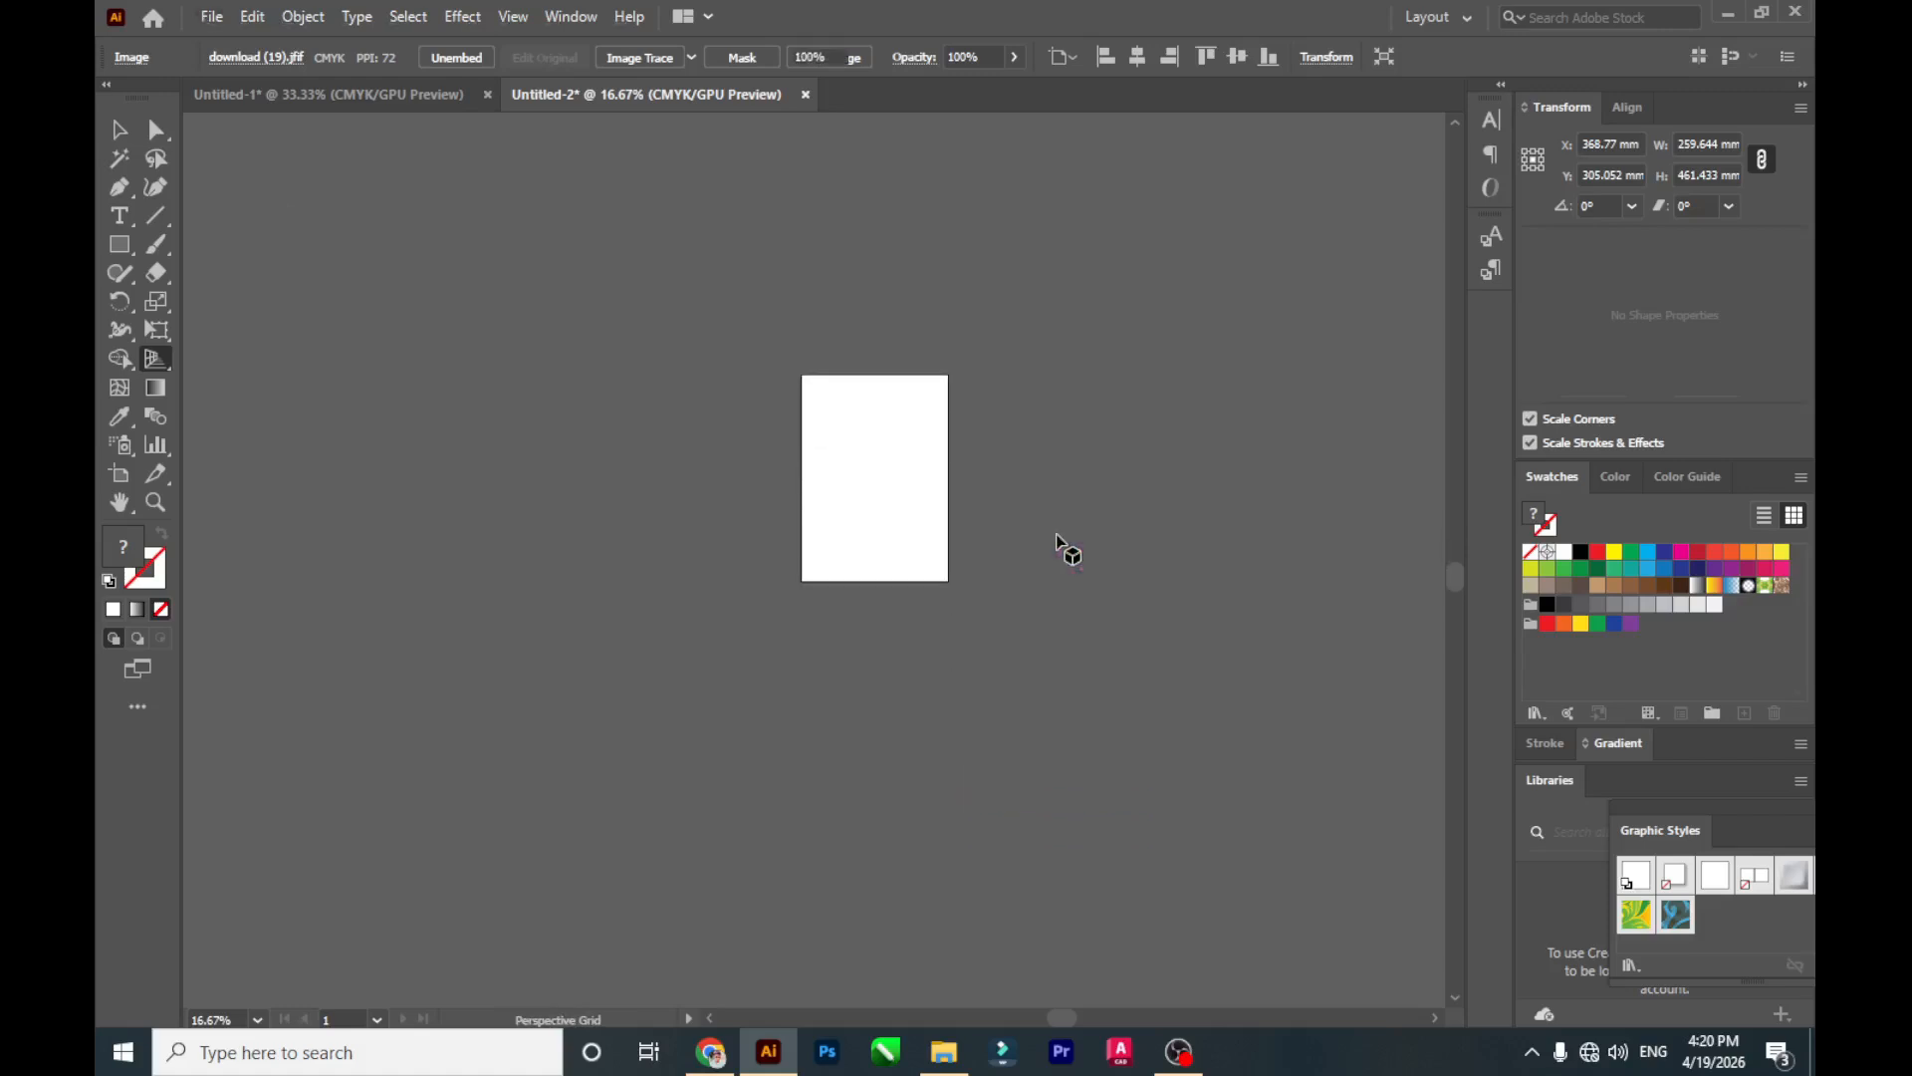
left_click(213, 17)
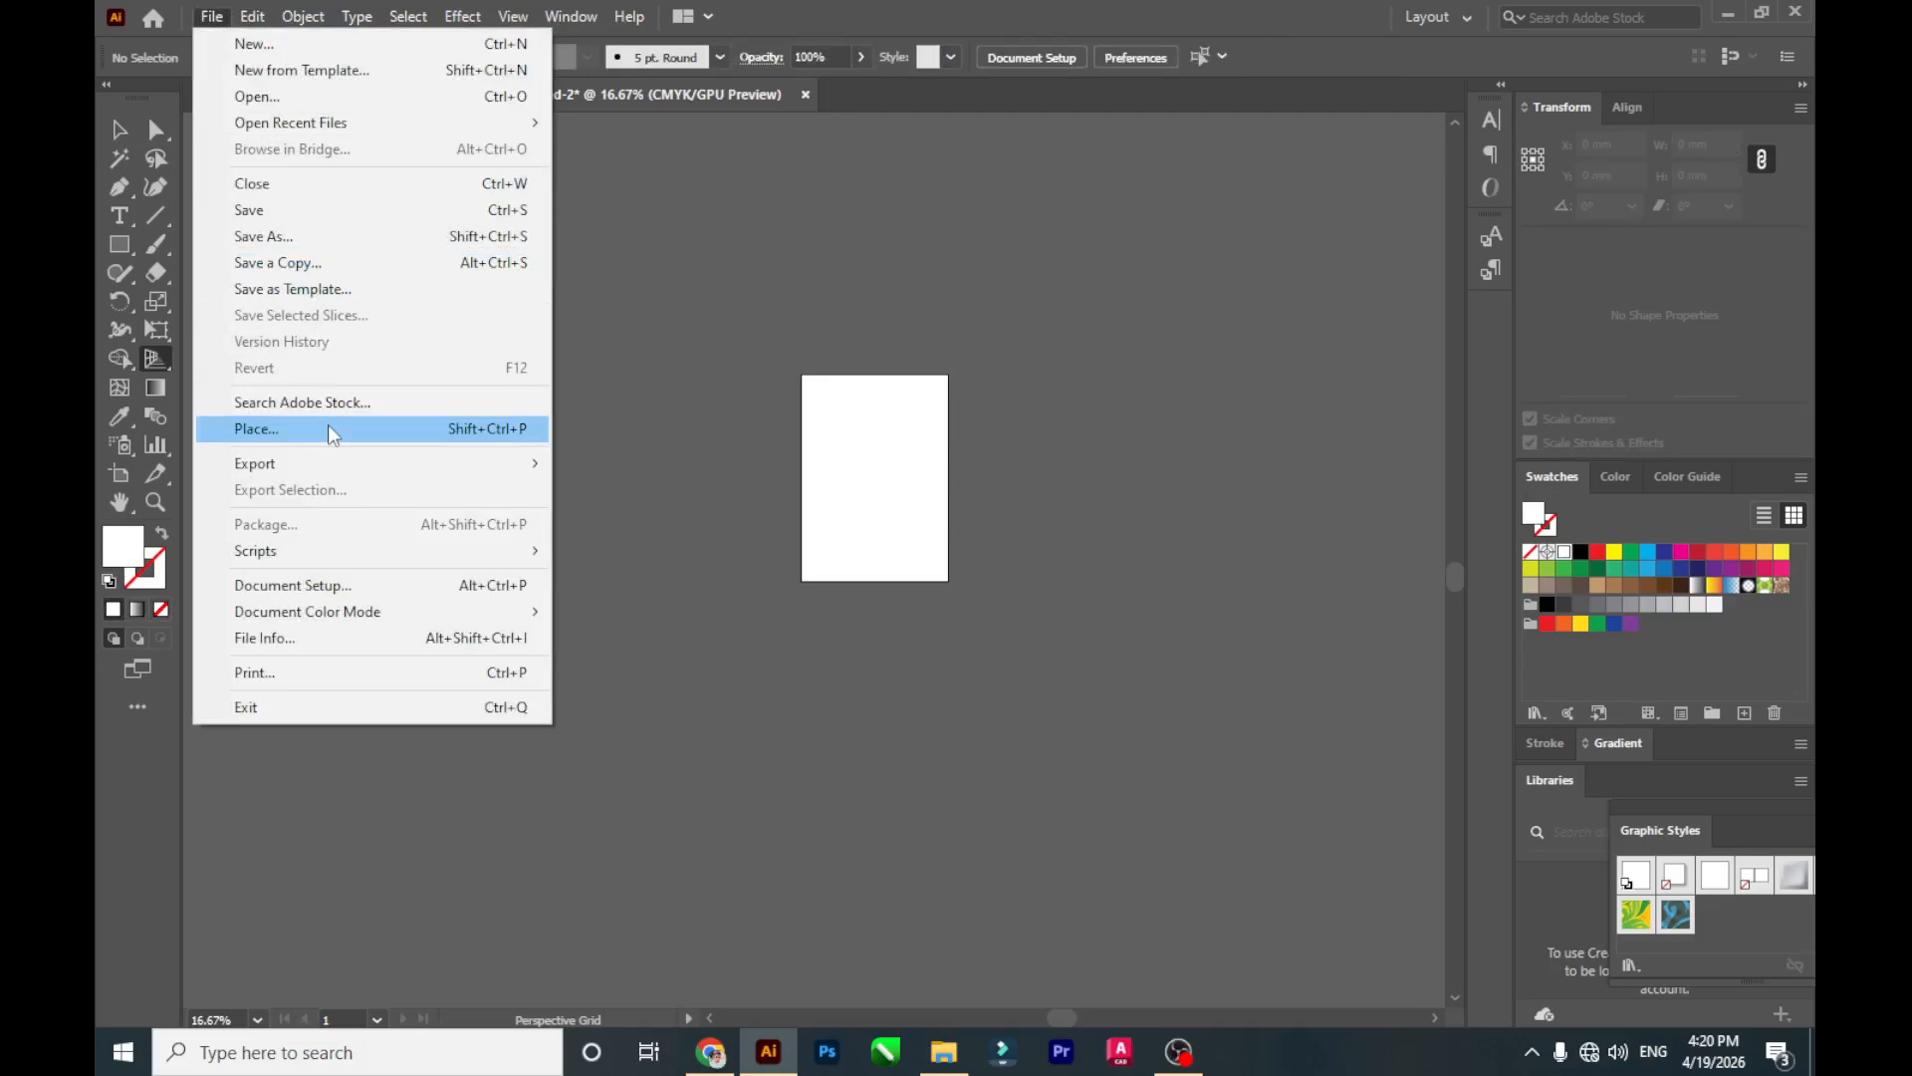
left_click(640, 407)
scroll(573, 424, "up", 2)
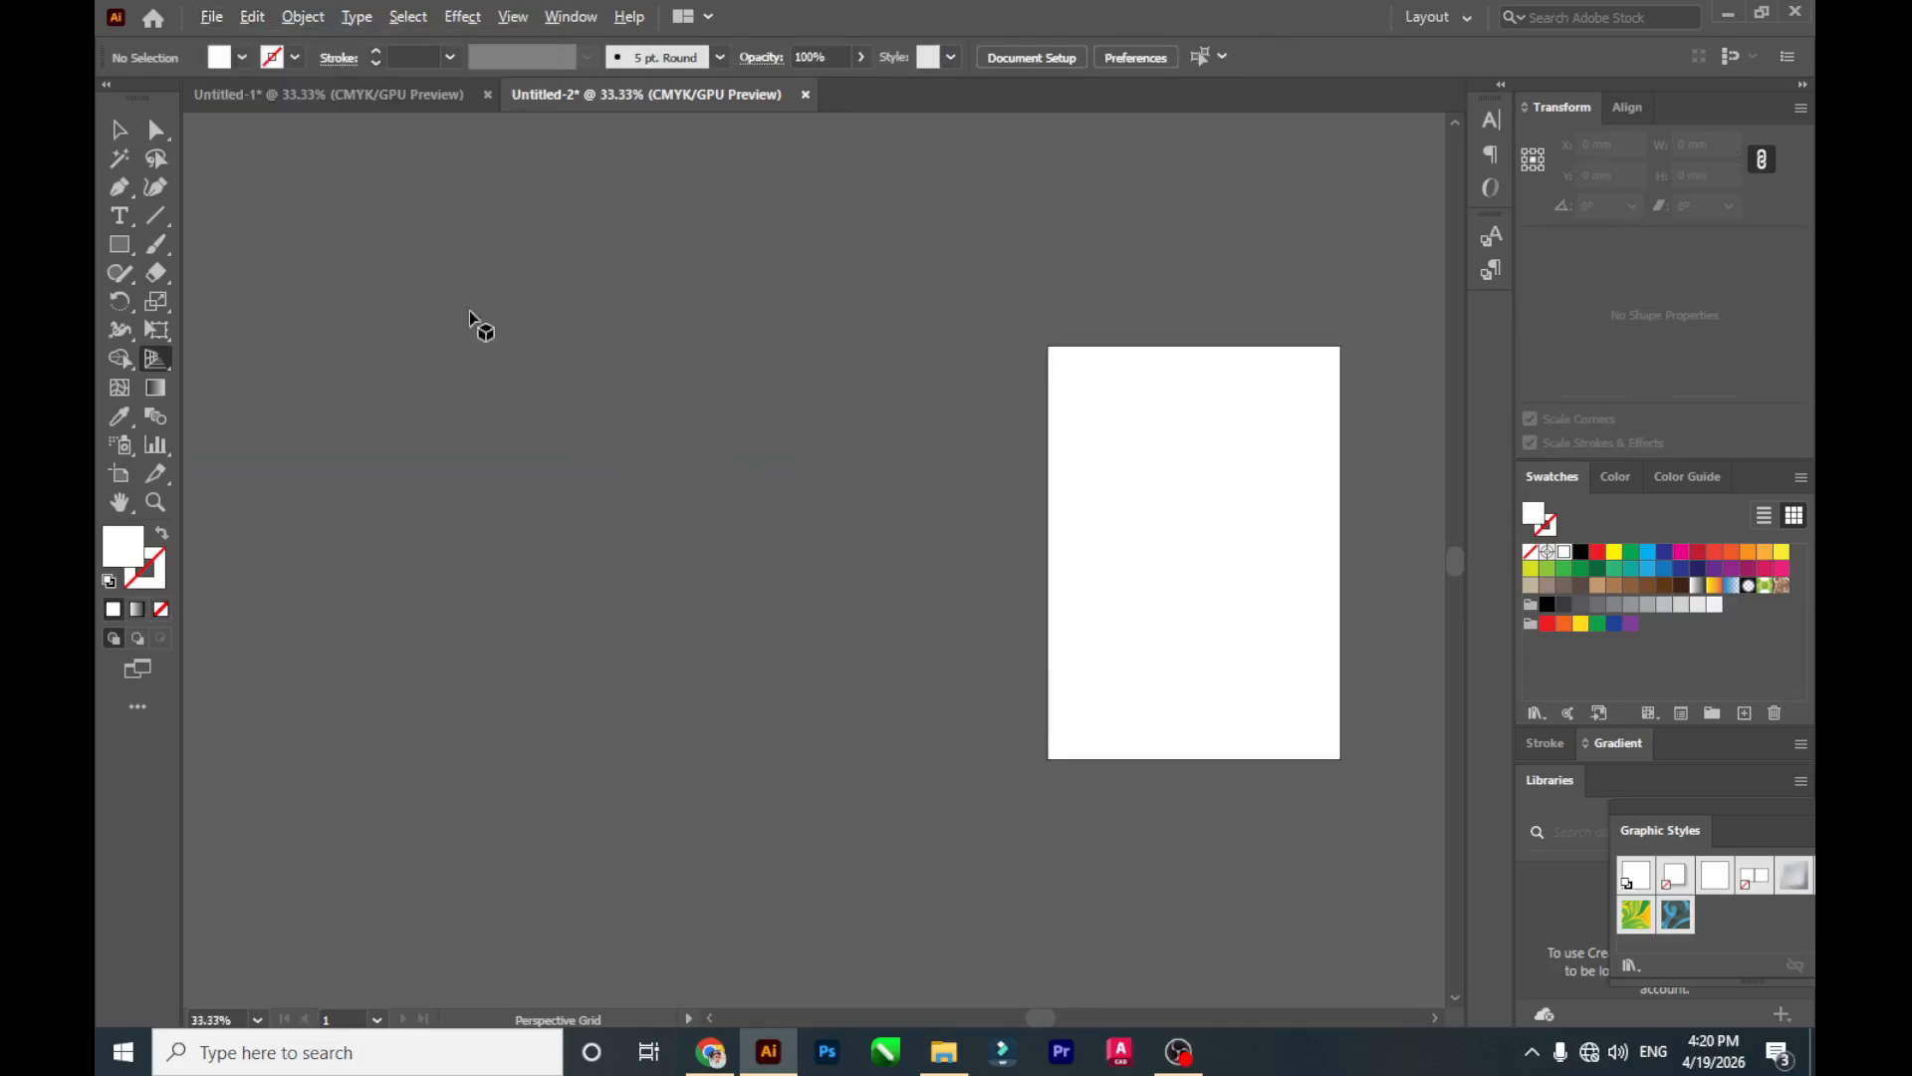
Switch to the Untitled-1 document and select the Lorem ipsum text on the middle artboard with the Selection tool.
left_click(397, 94)
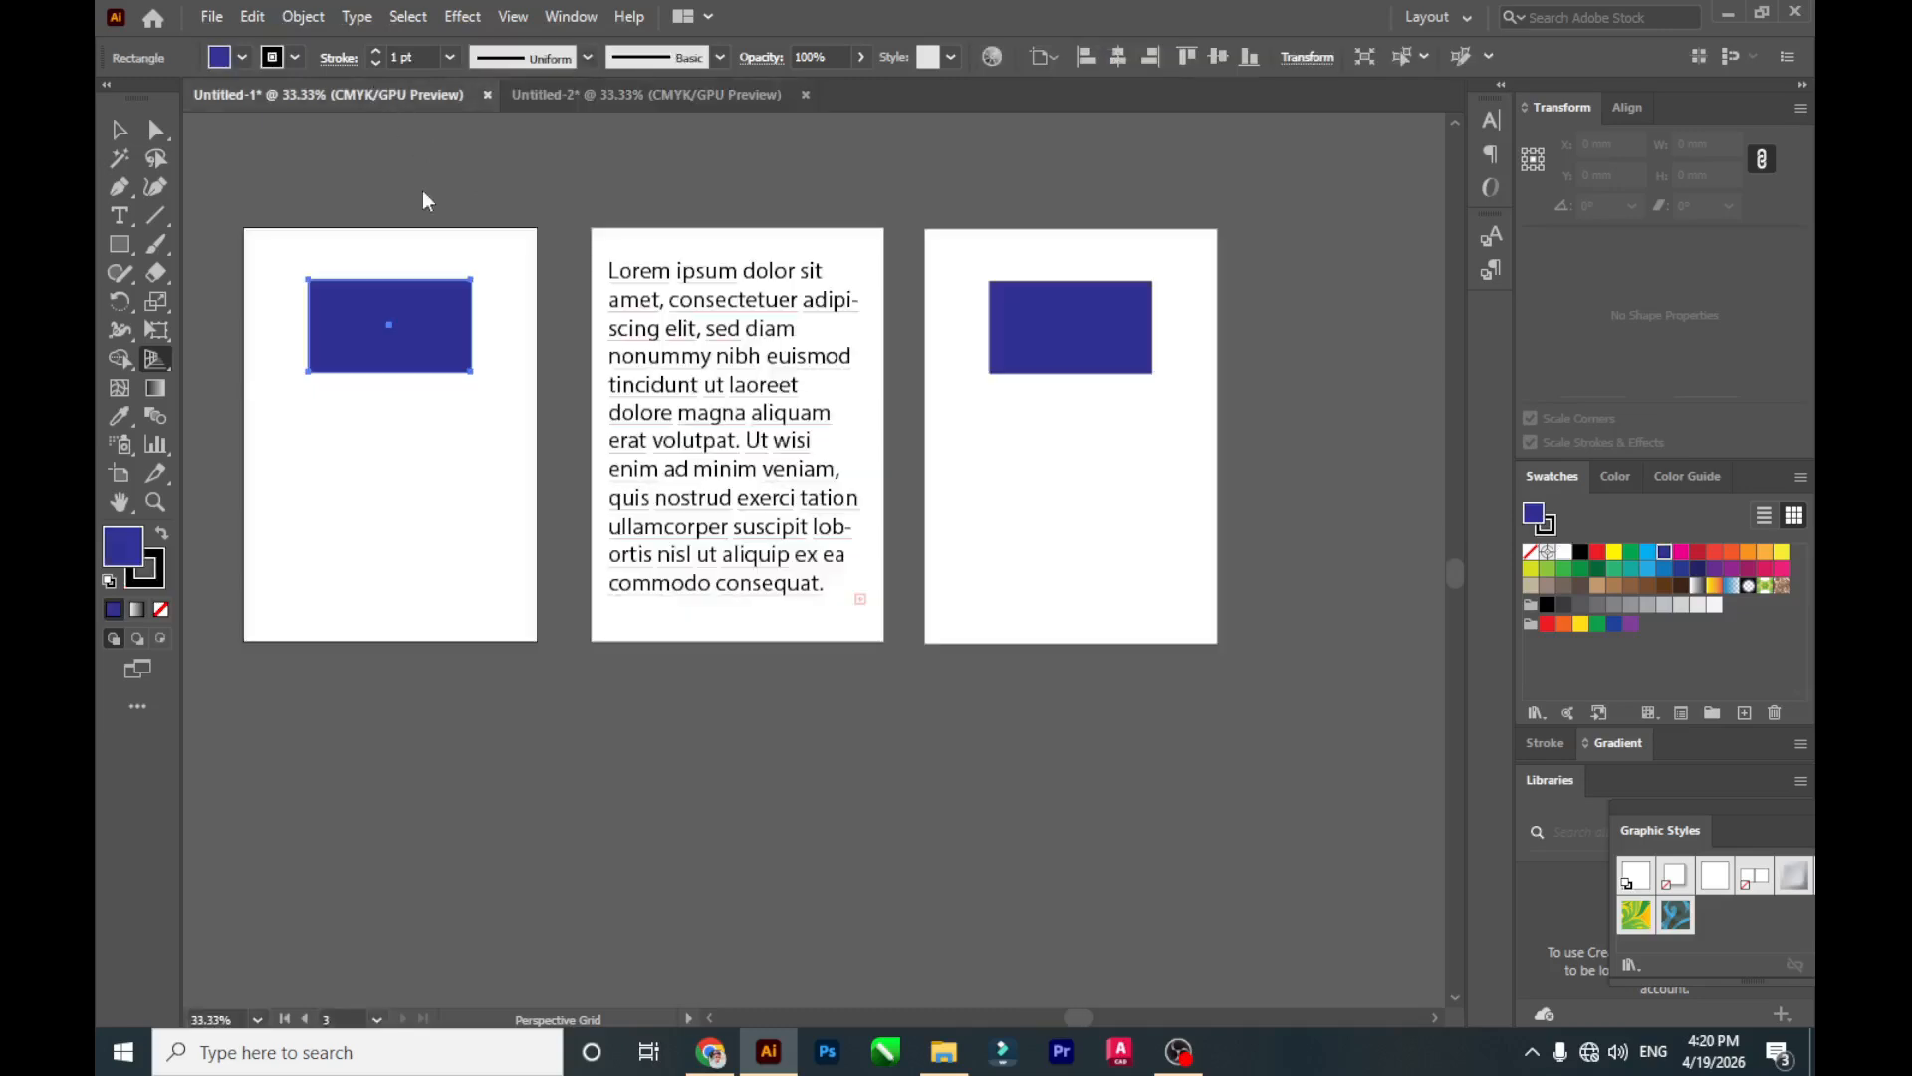
left_click(118, 129)
left_click(632, 306)
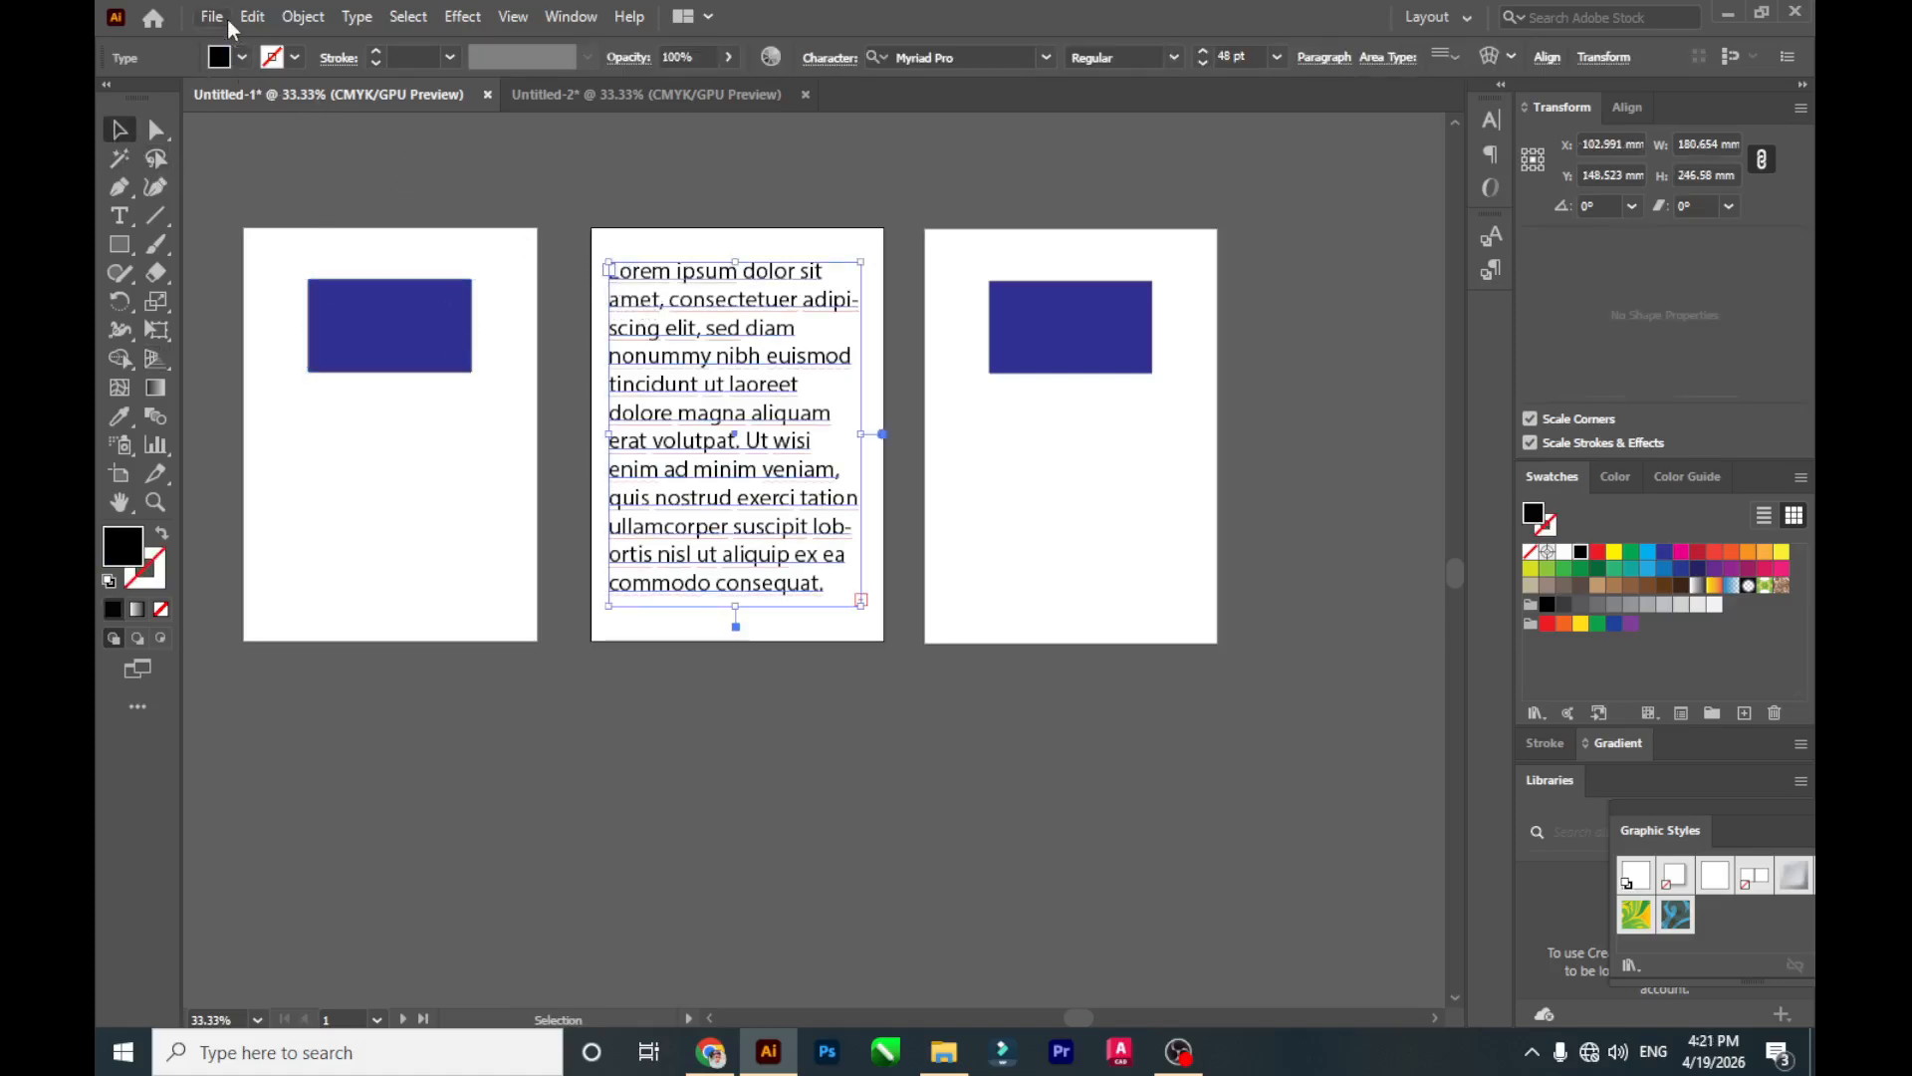
Review the file formats offered by Export As, and close the dialog without exporting.
left_click(212, 16)
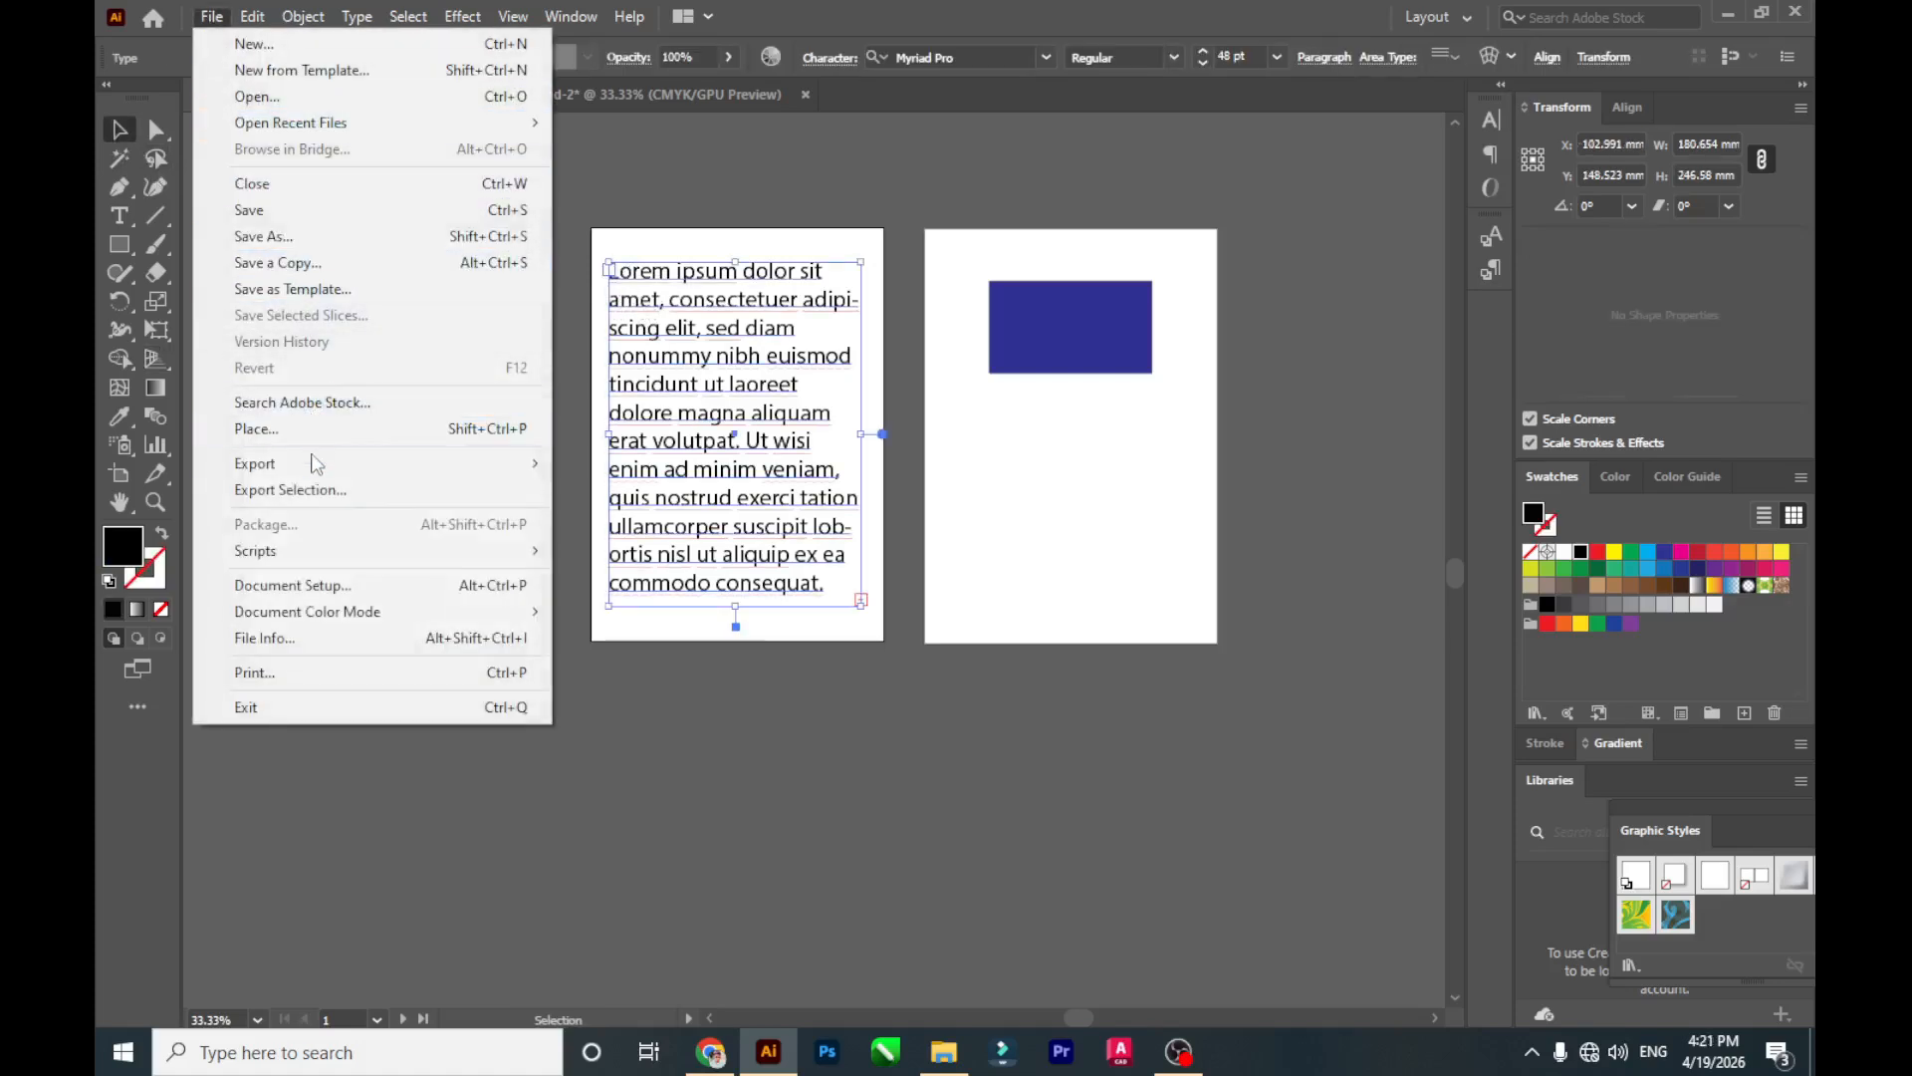
mouse_move(319, 465)
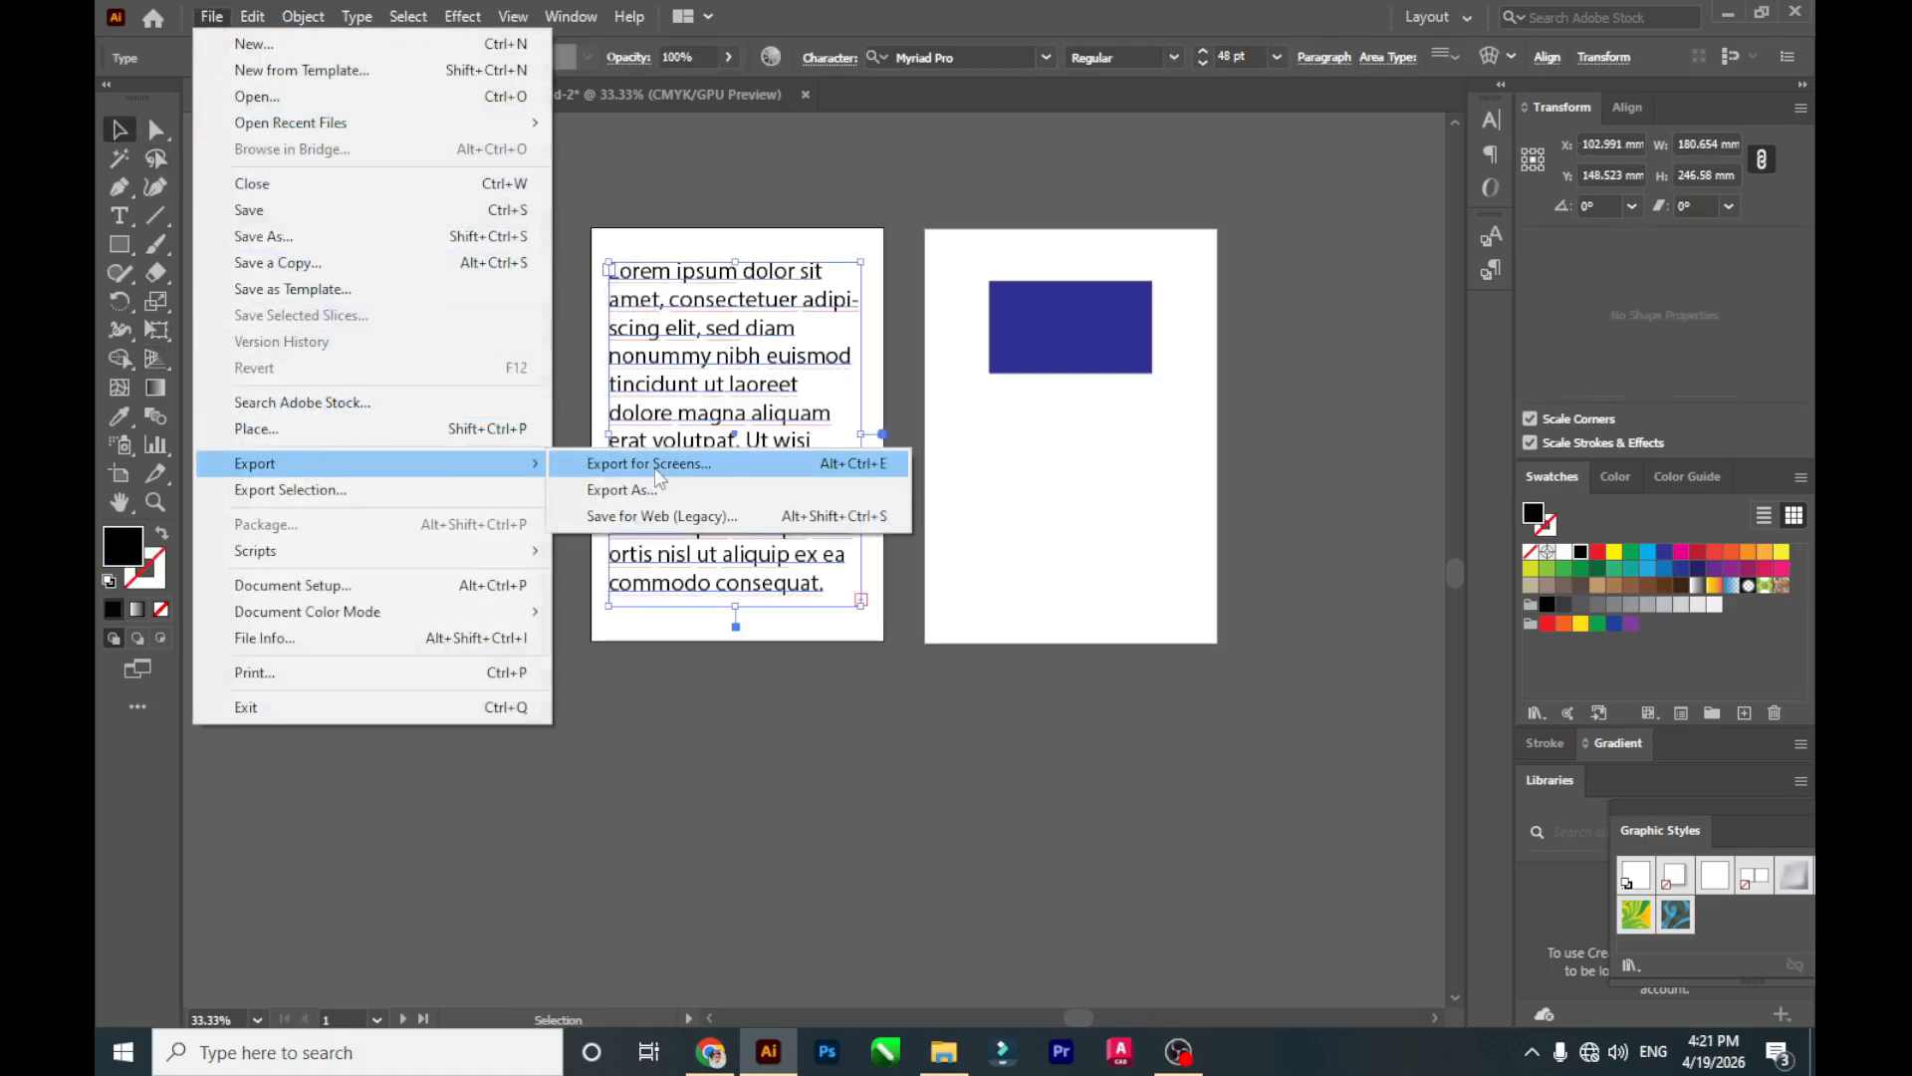
left_click(727, 490)
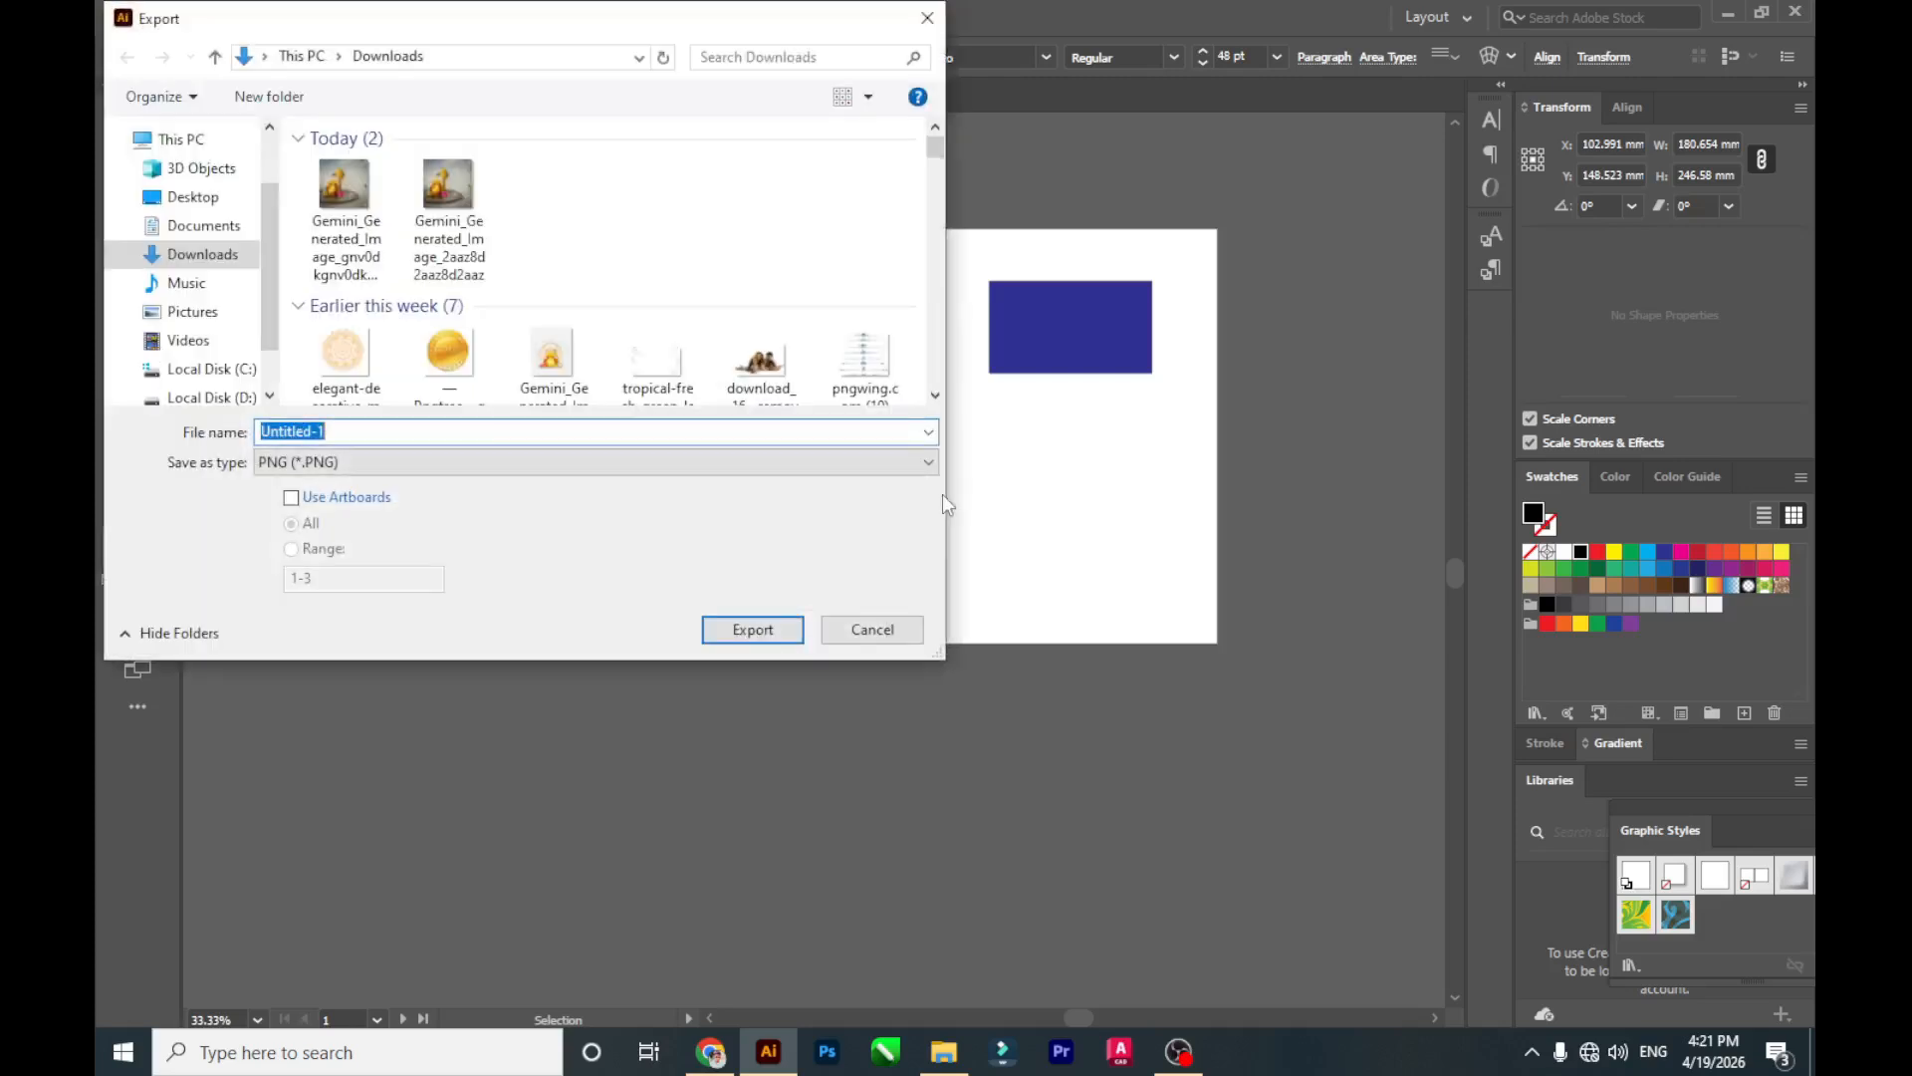
left_click(510, 466)
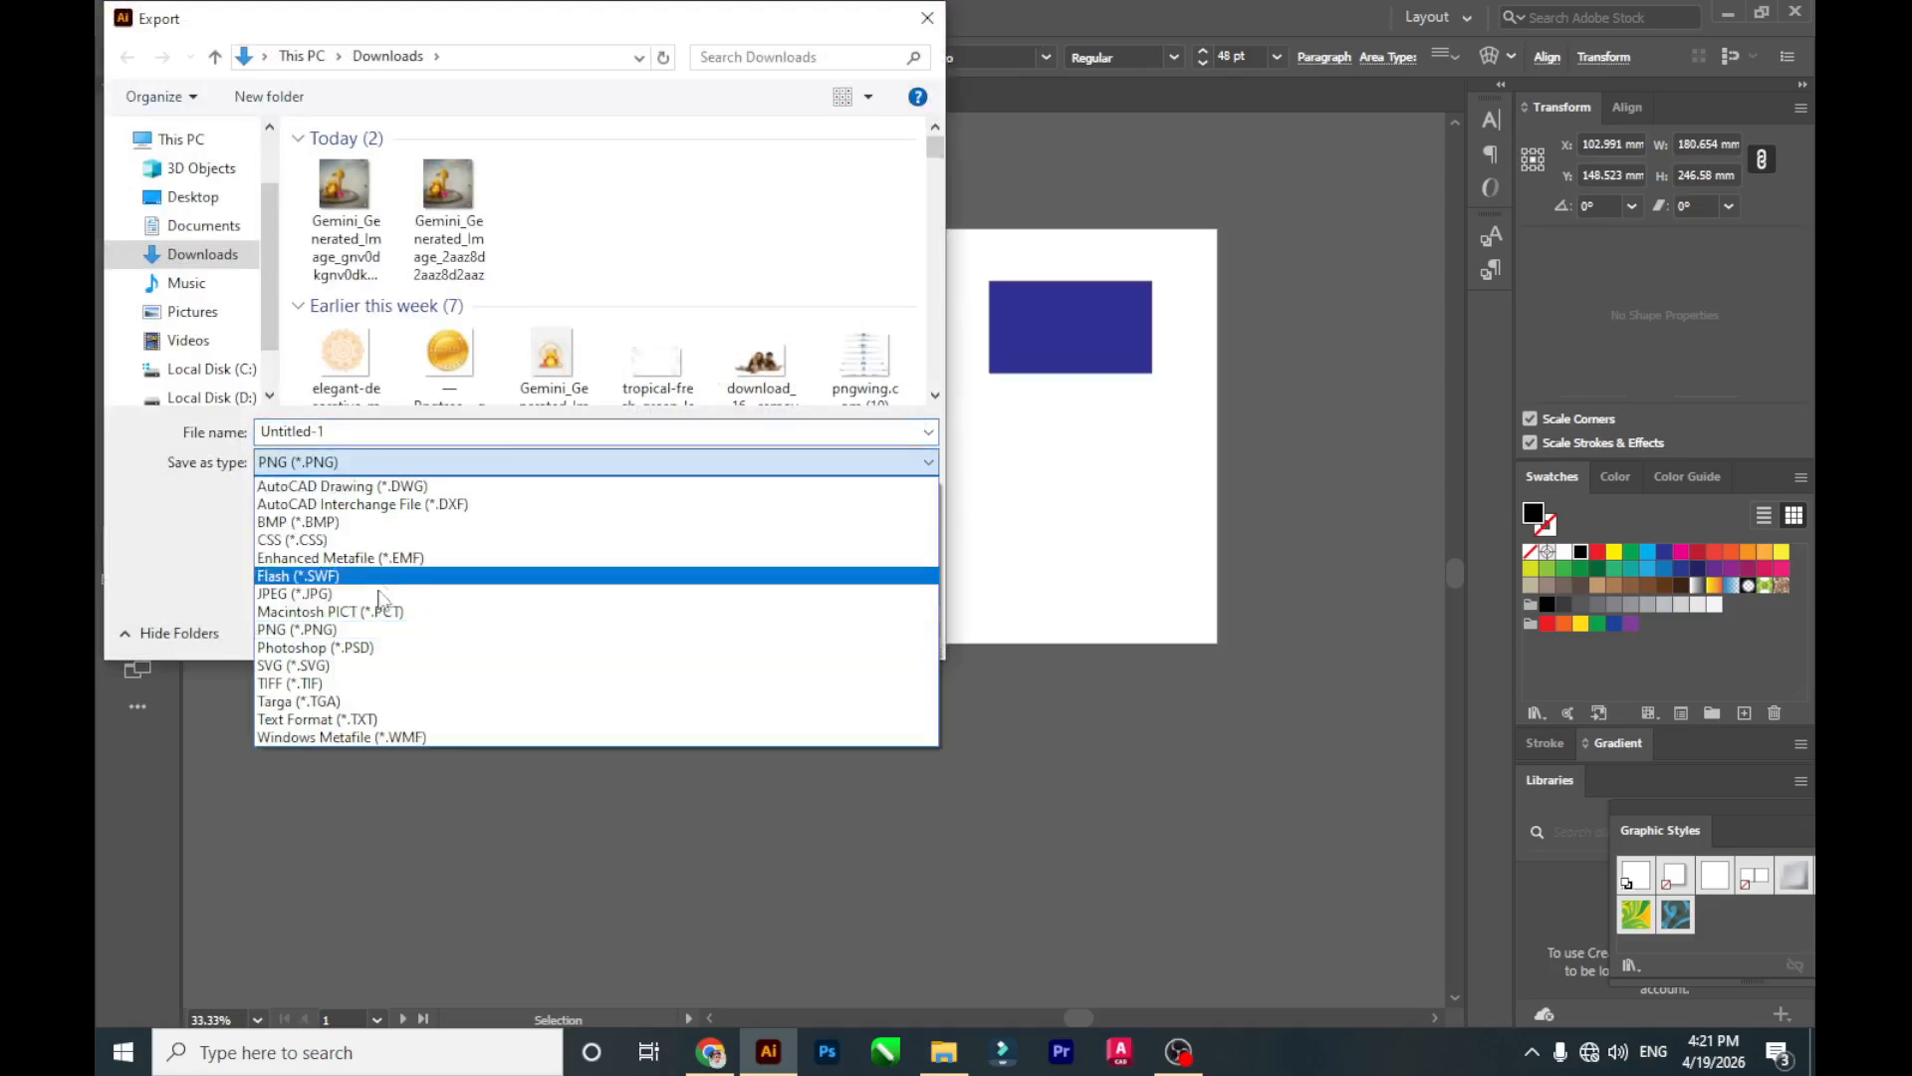
left_click(926, 18)
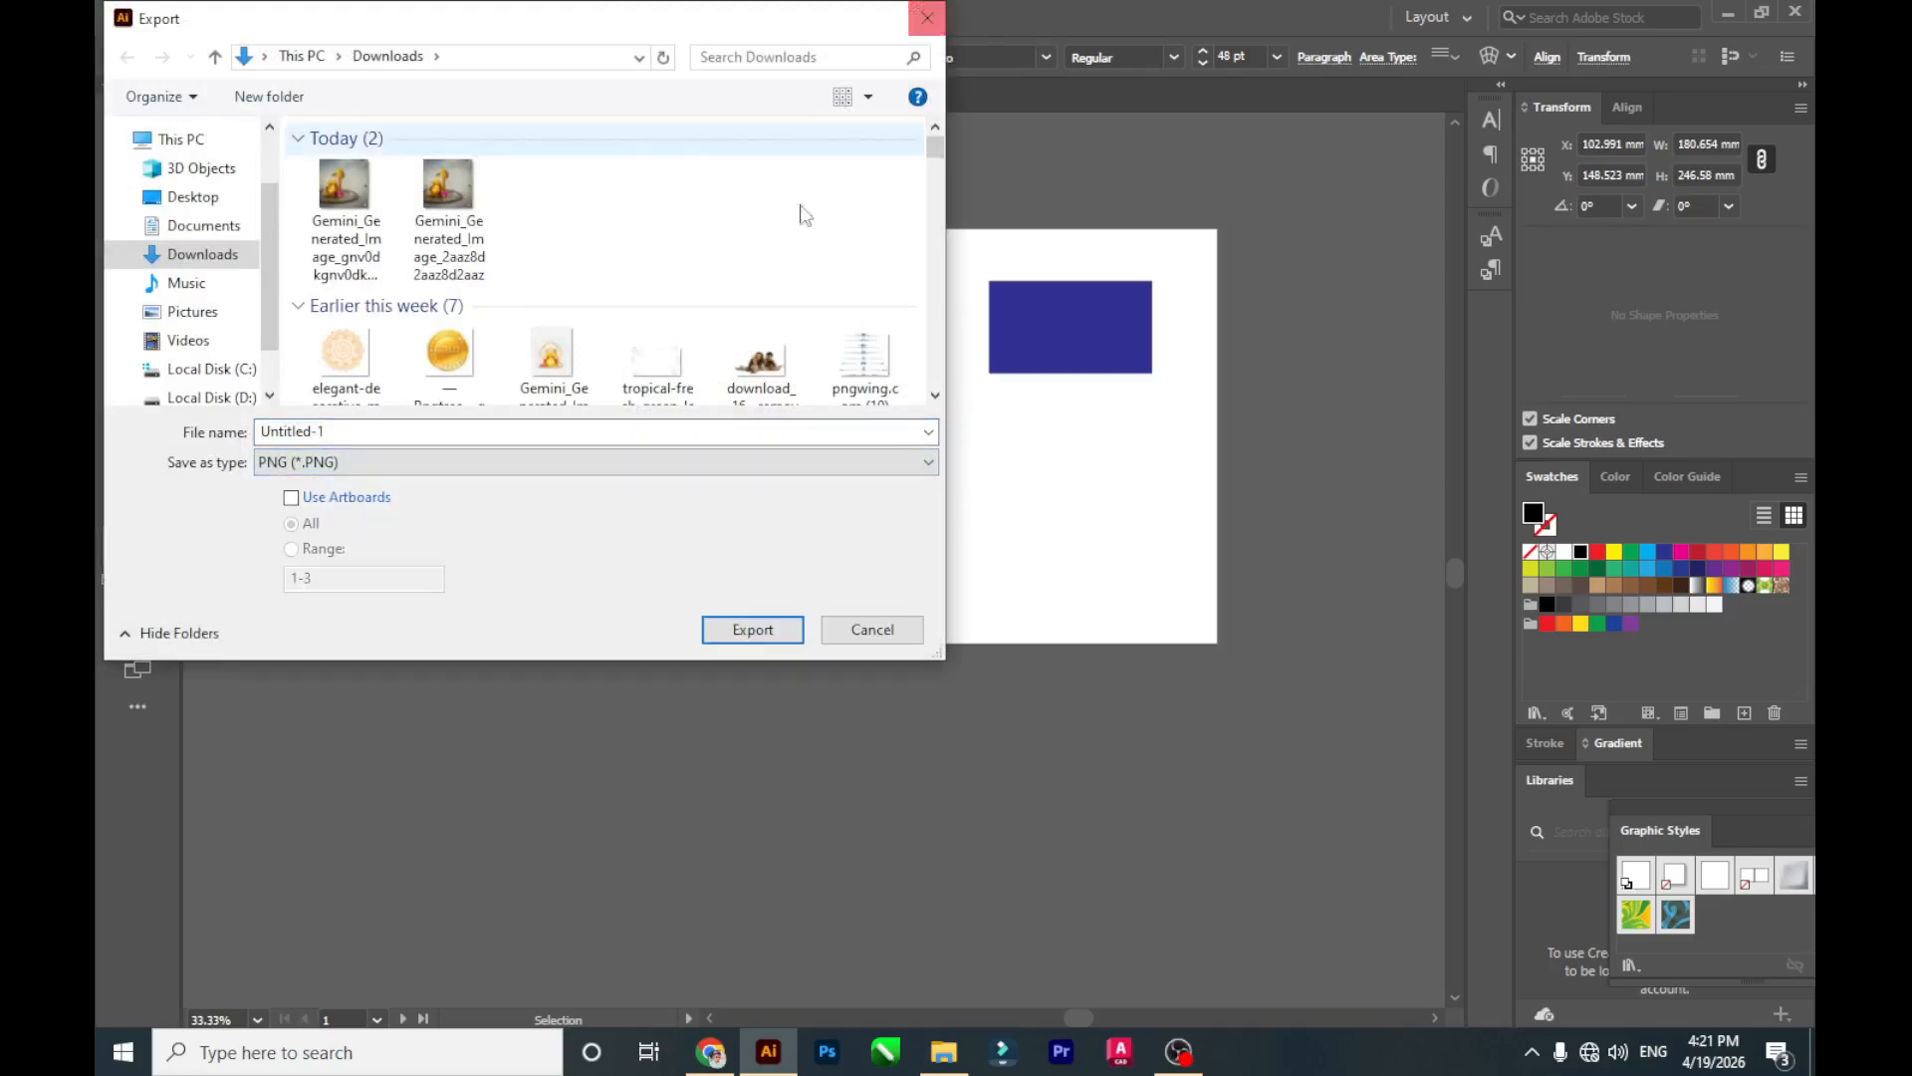
left_click(927, 17)
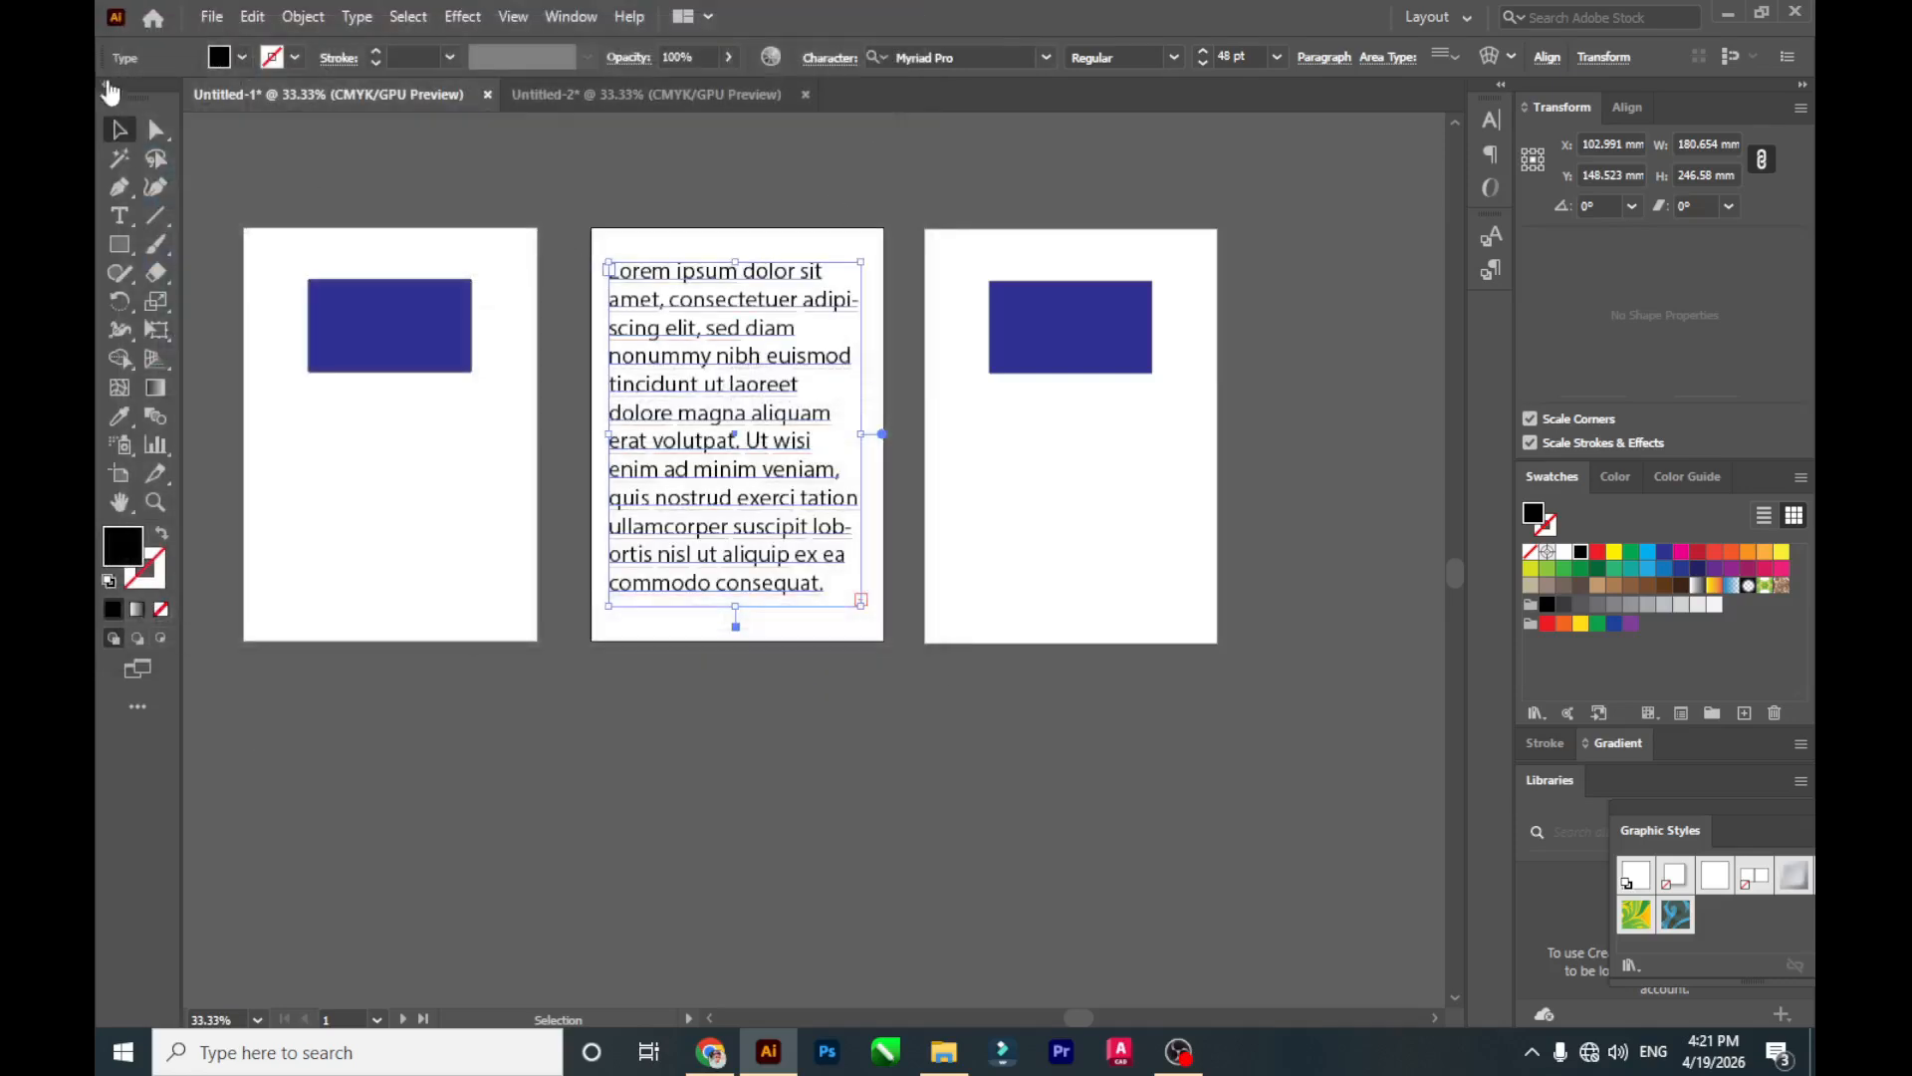
Examine the general Document Setup options for units, bleed and transparency, and cancel without changes.
left_click(220, 24)
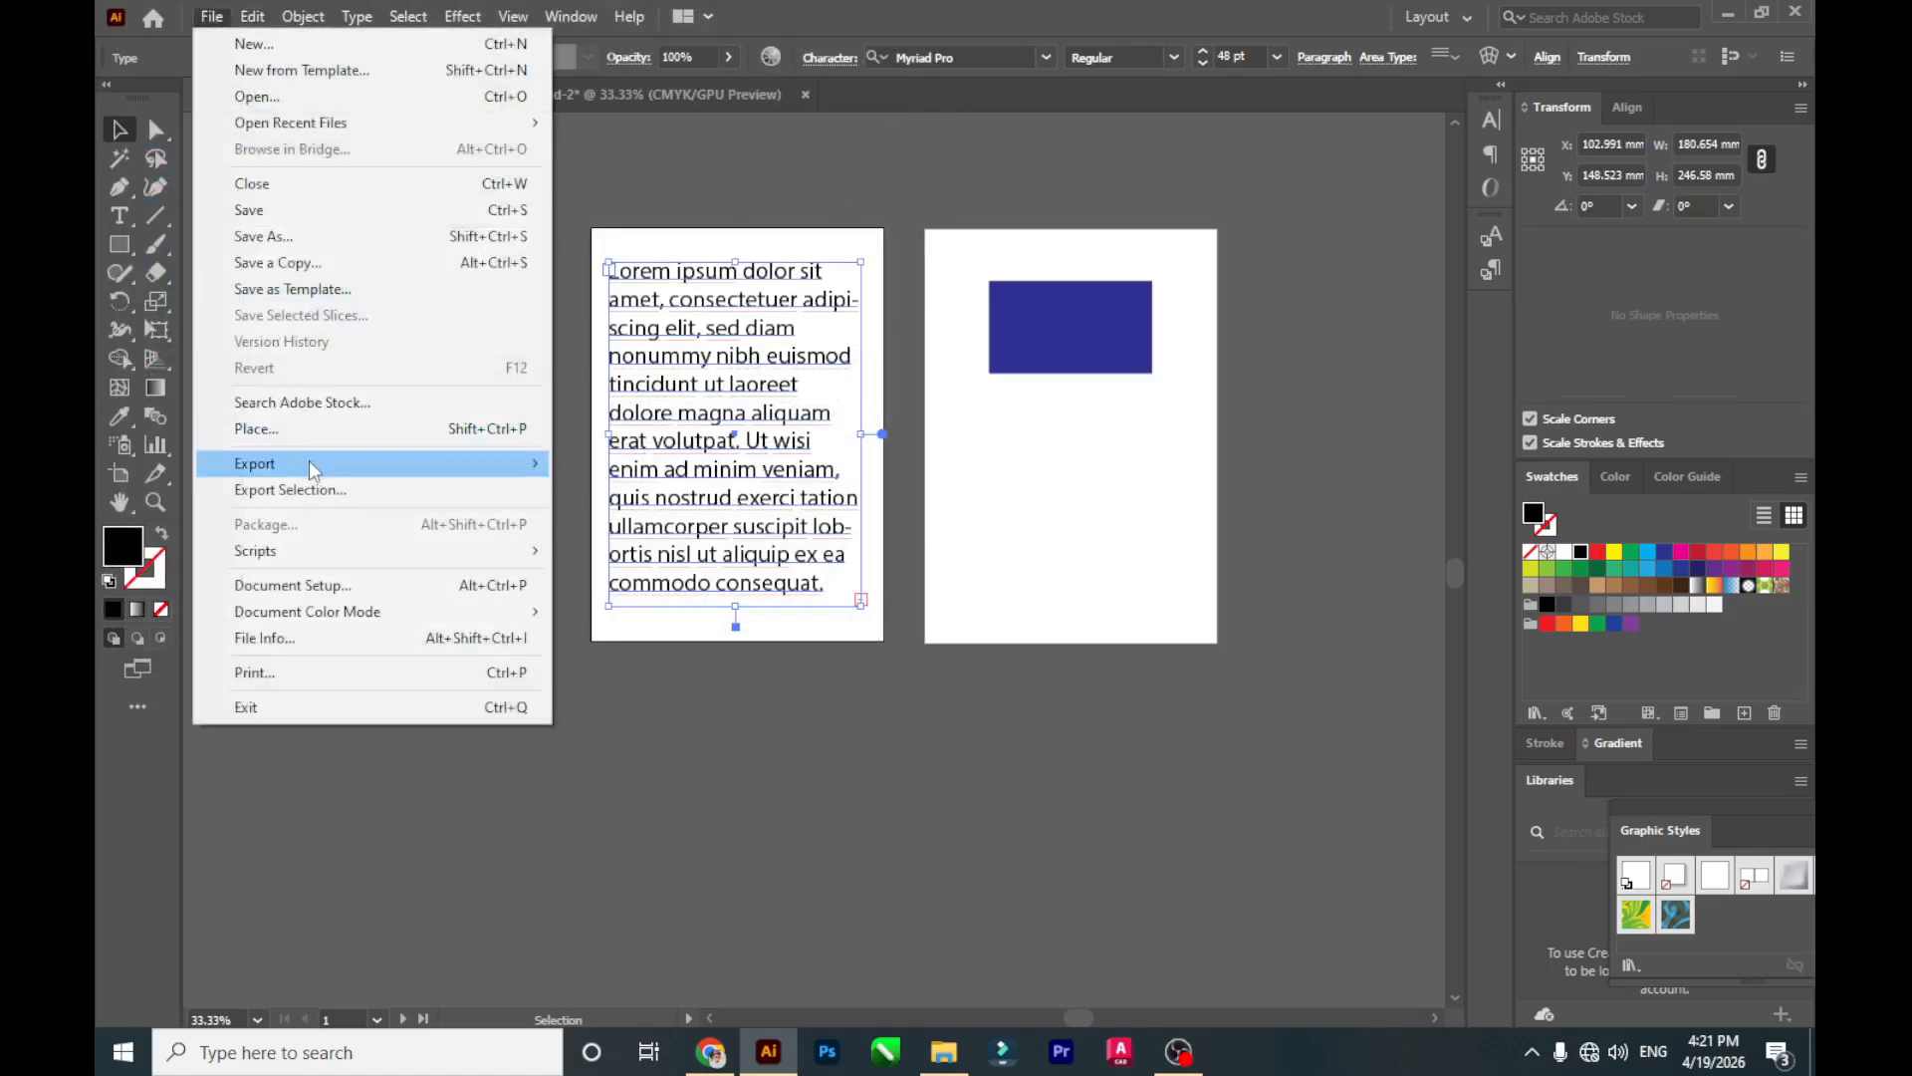
mouse_move(522, 476)
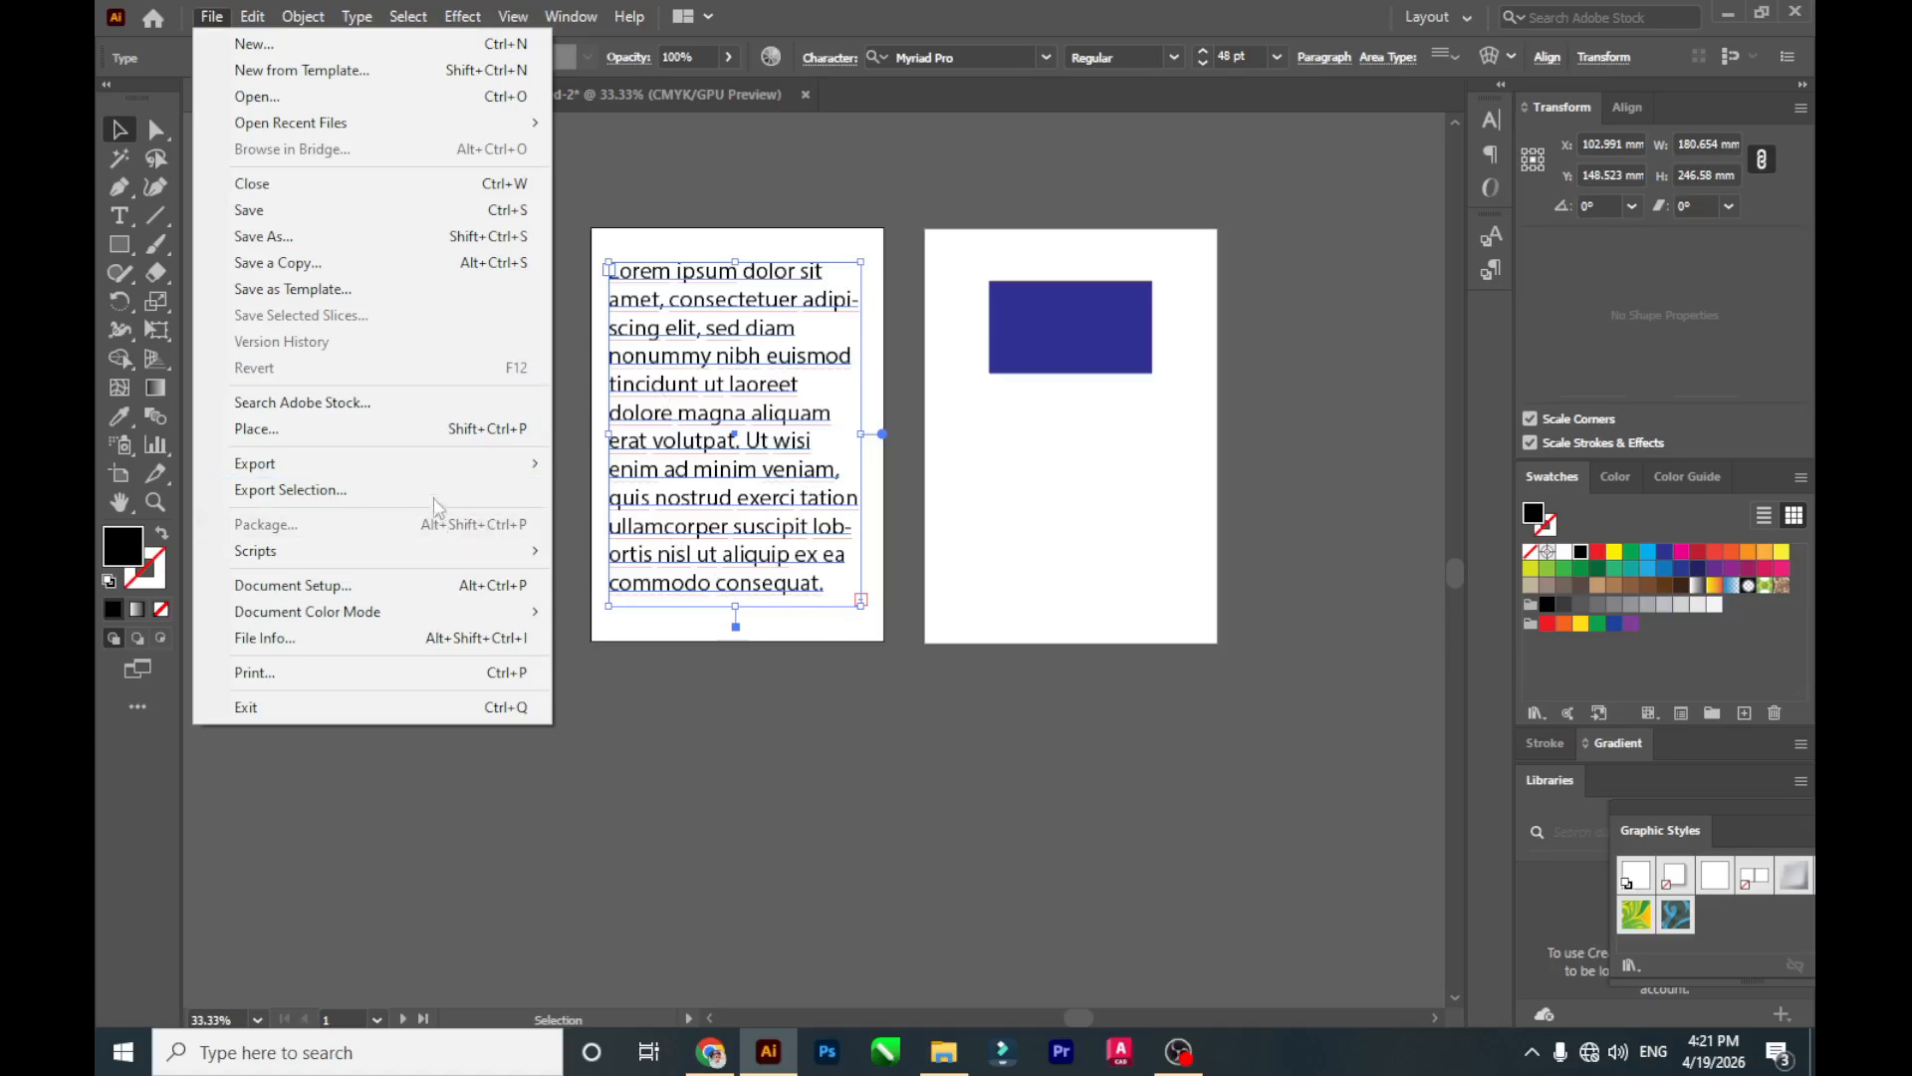
left_click(474, 588)
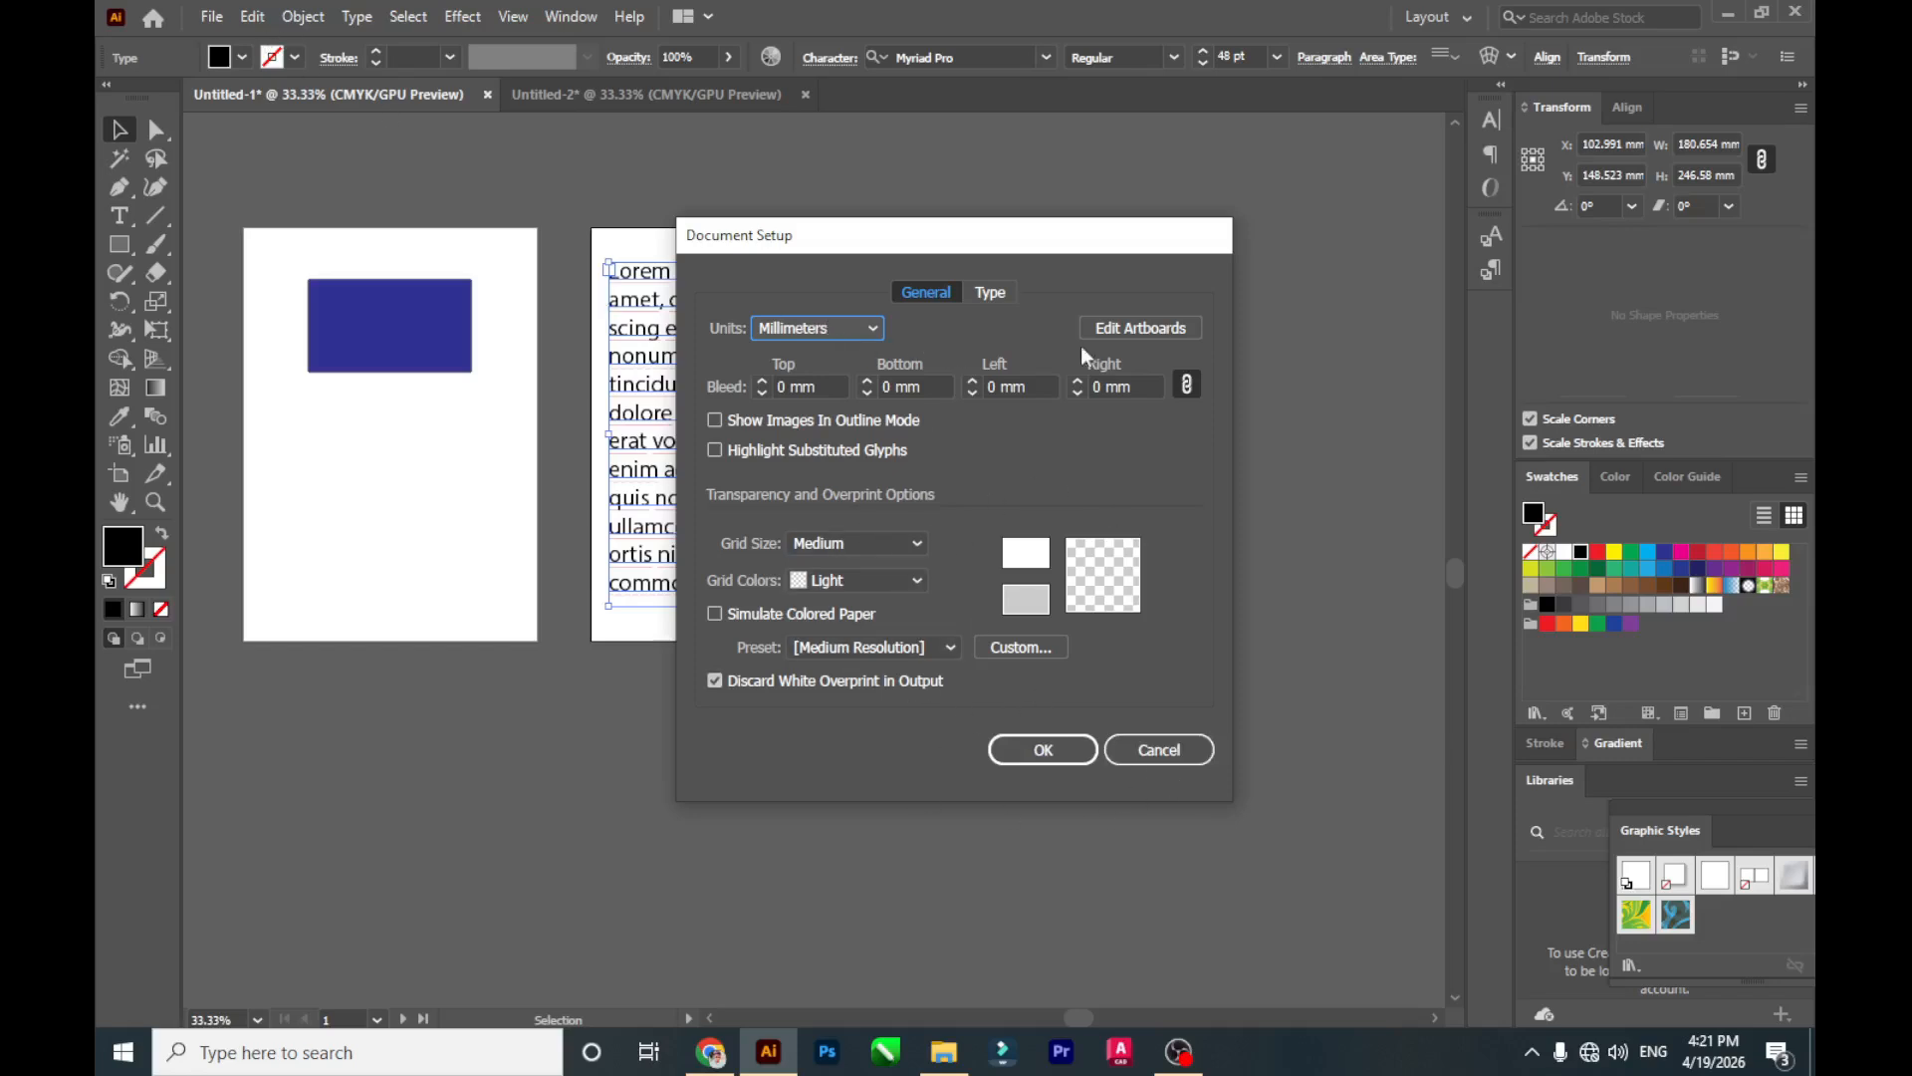
left_click(1155, 751)
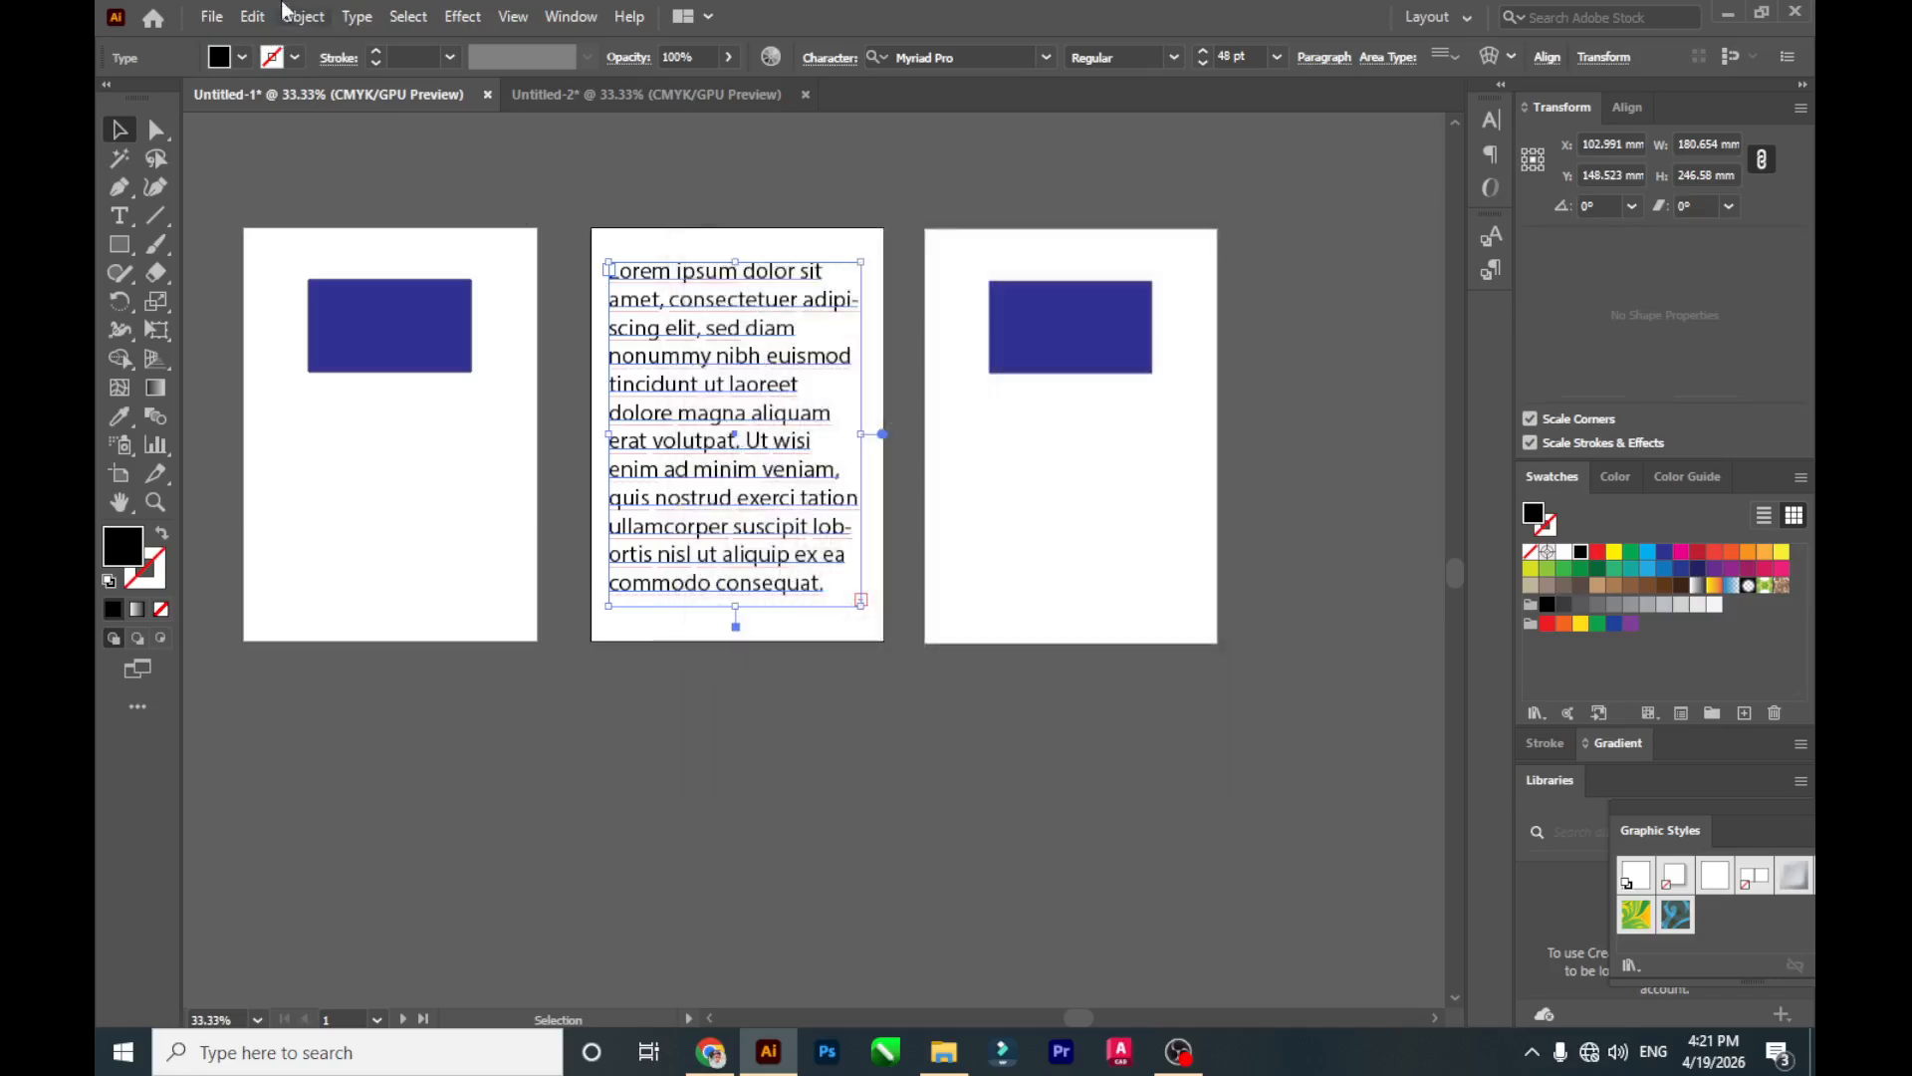
Examine the document's File Info metadata, including the Origin, Basic, Raw Data, Photoshop and Audio Data categories, and cancel without changes.
left_click(214, 18)
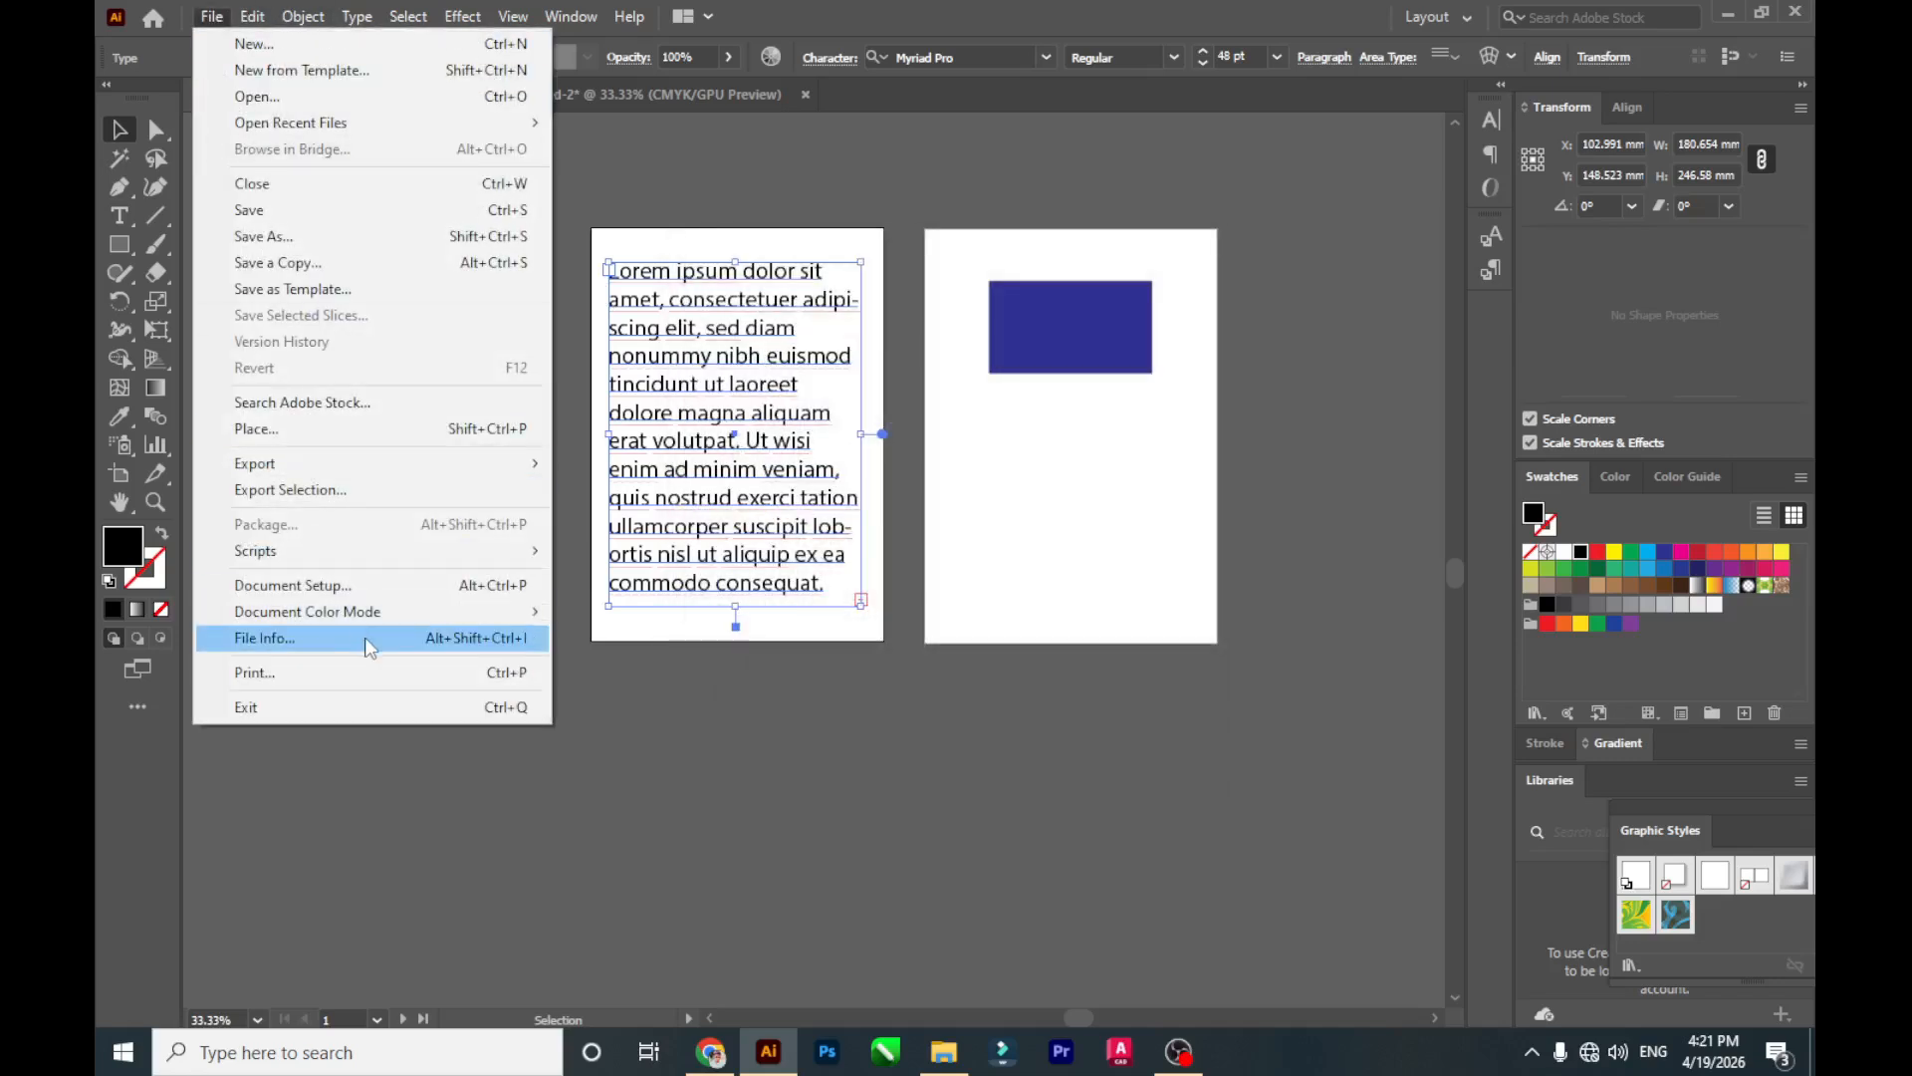
left_click(767, 492)
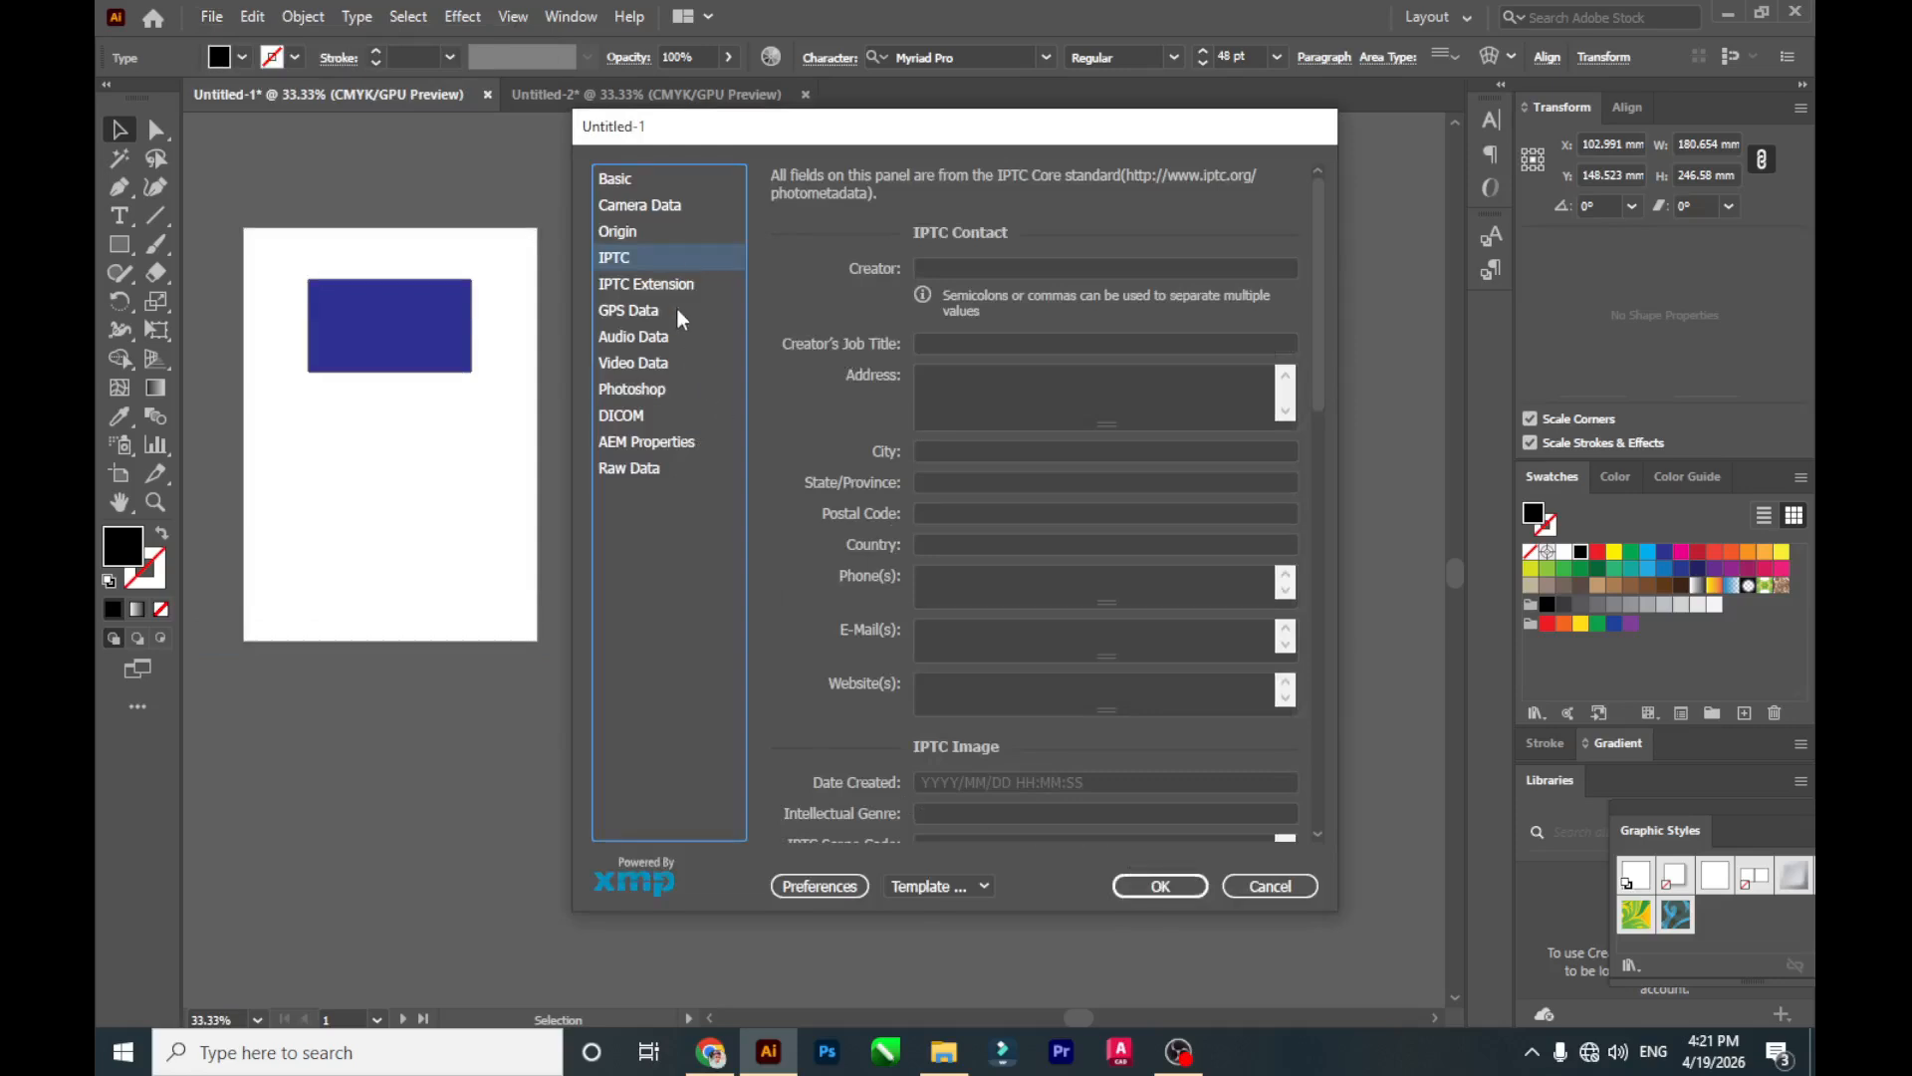
left_click(665, 231)
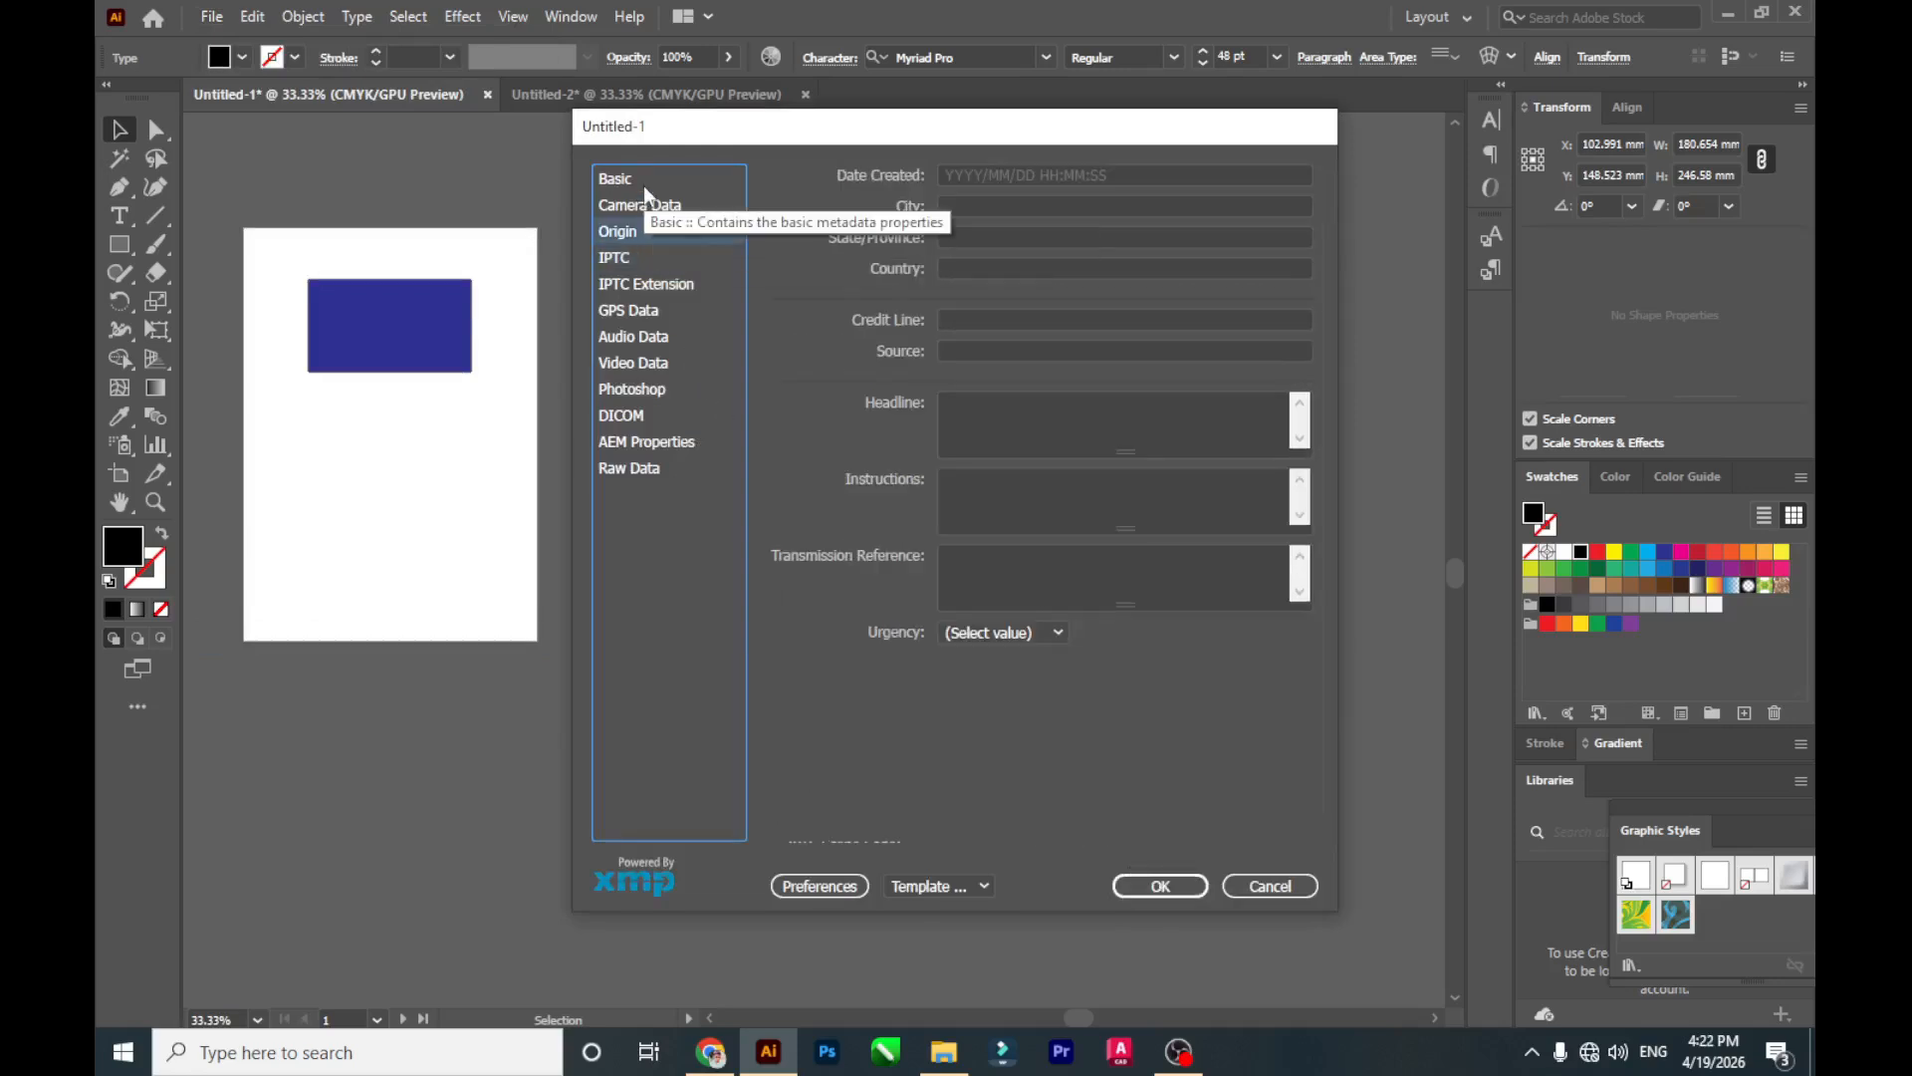
left_click(644, 182)
left_click(637, 467)
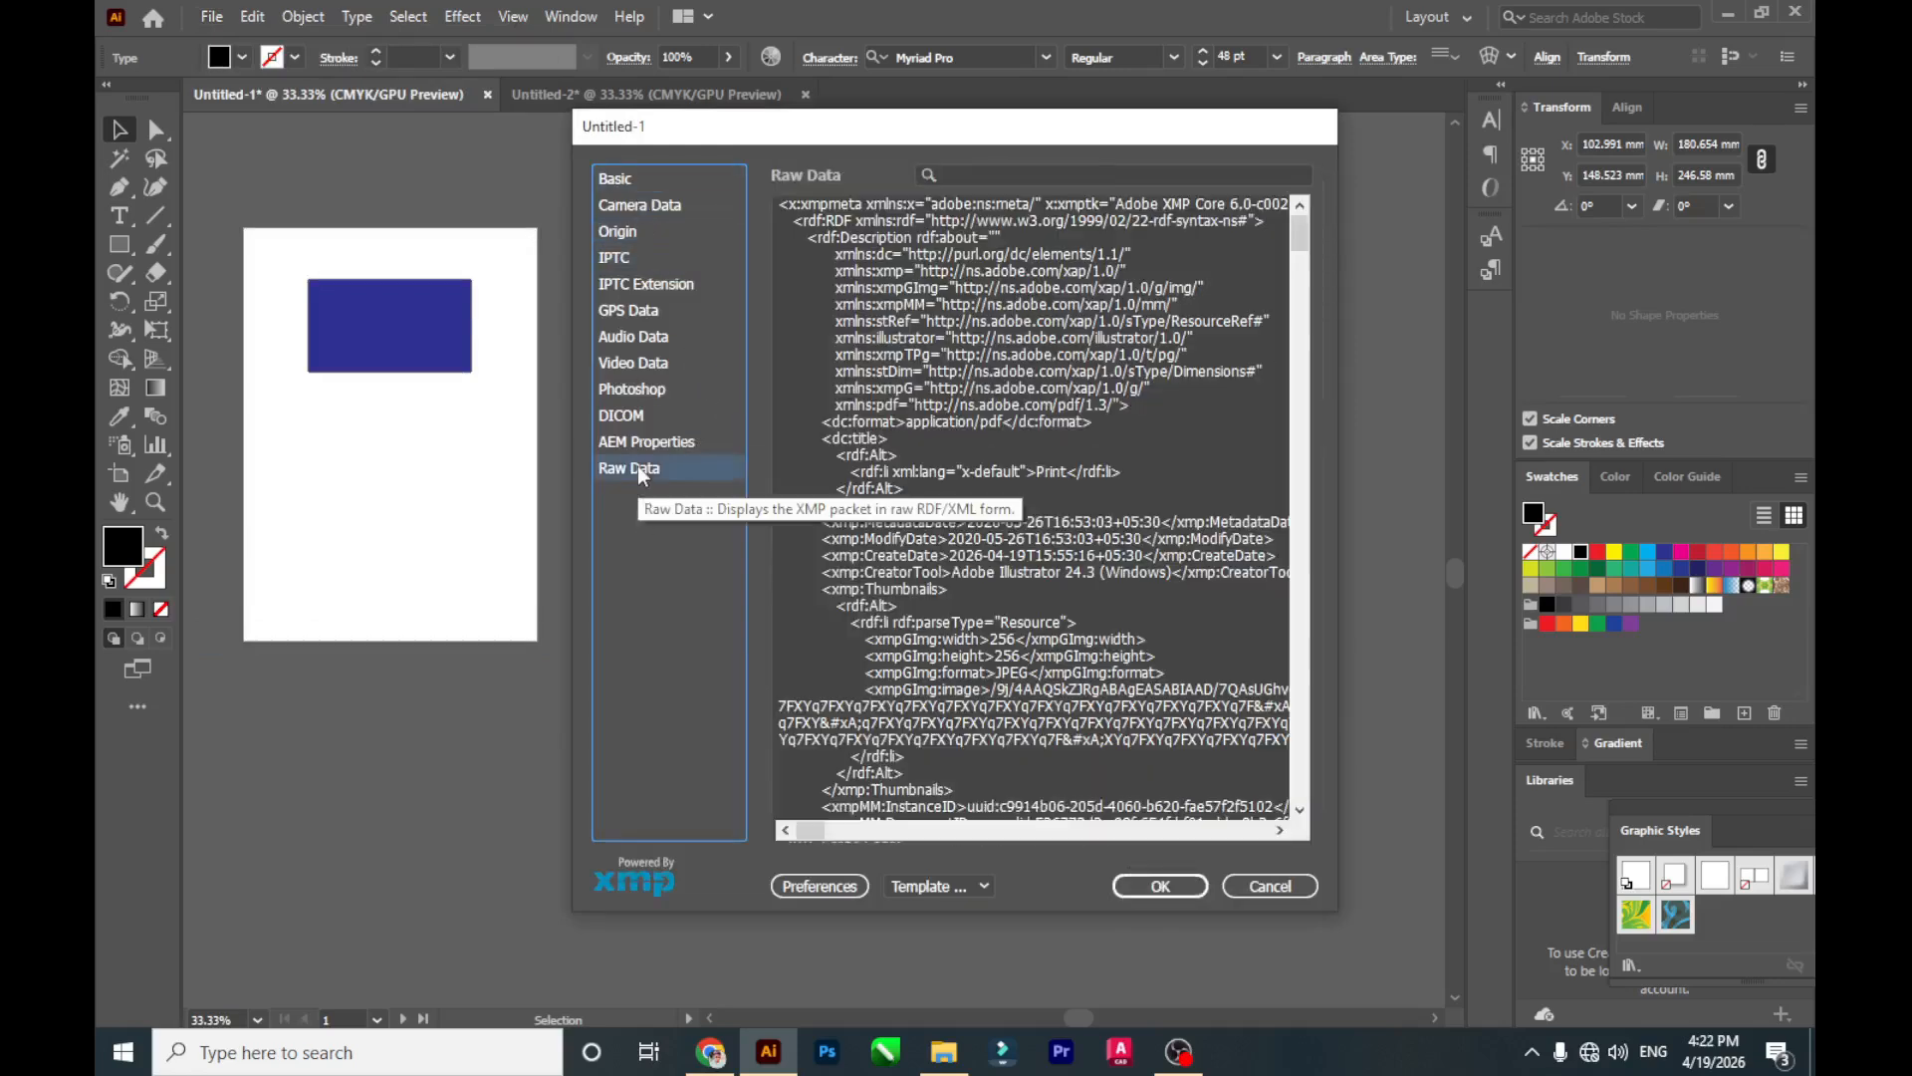
left_click(636, 394)
left_click(631, 340)
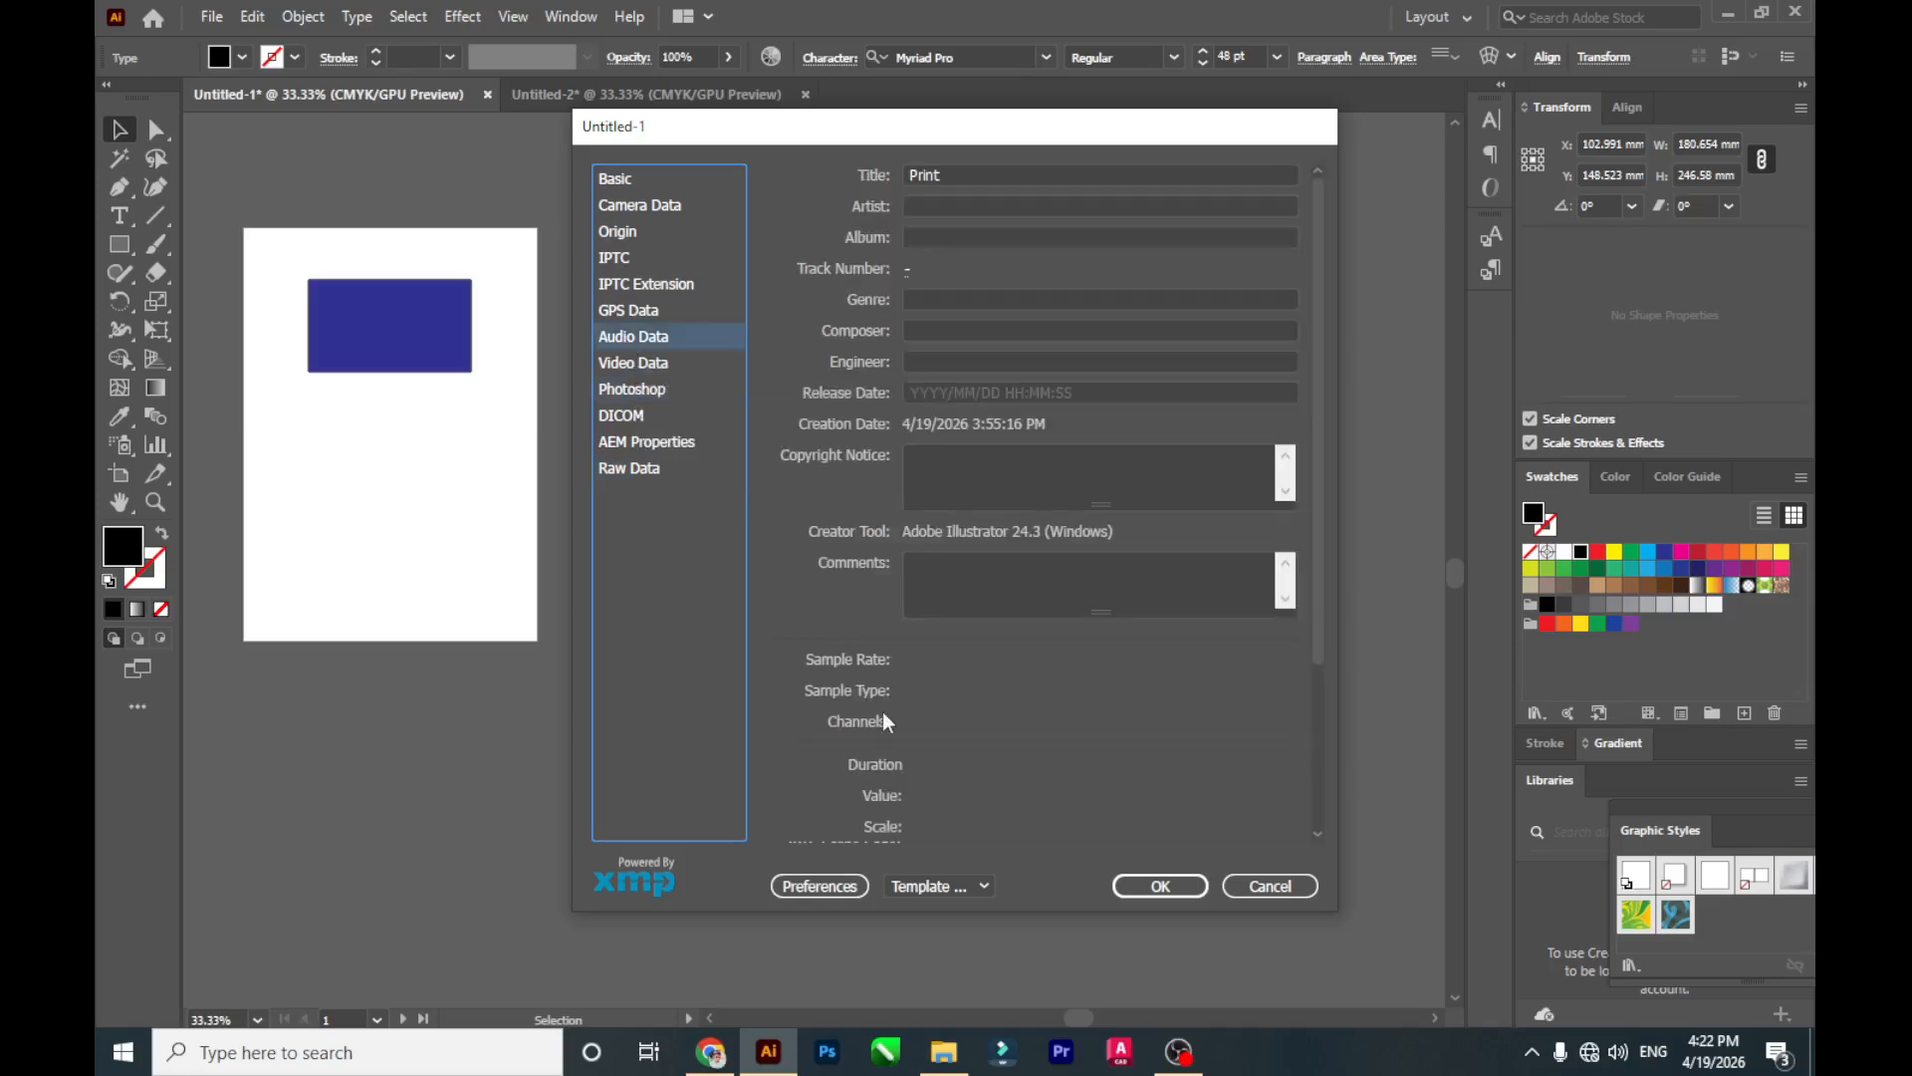
left_click(1267, 886)
Examine the print settings and preview for the document, and cancel without printing.
left_click(211, 16)
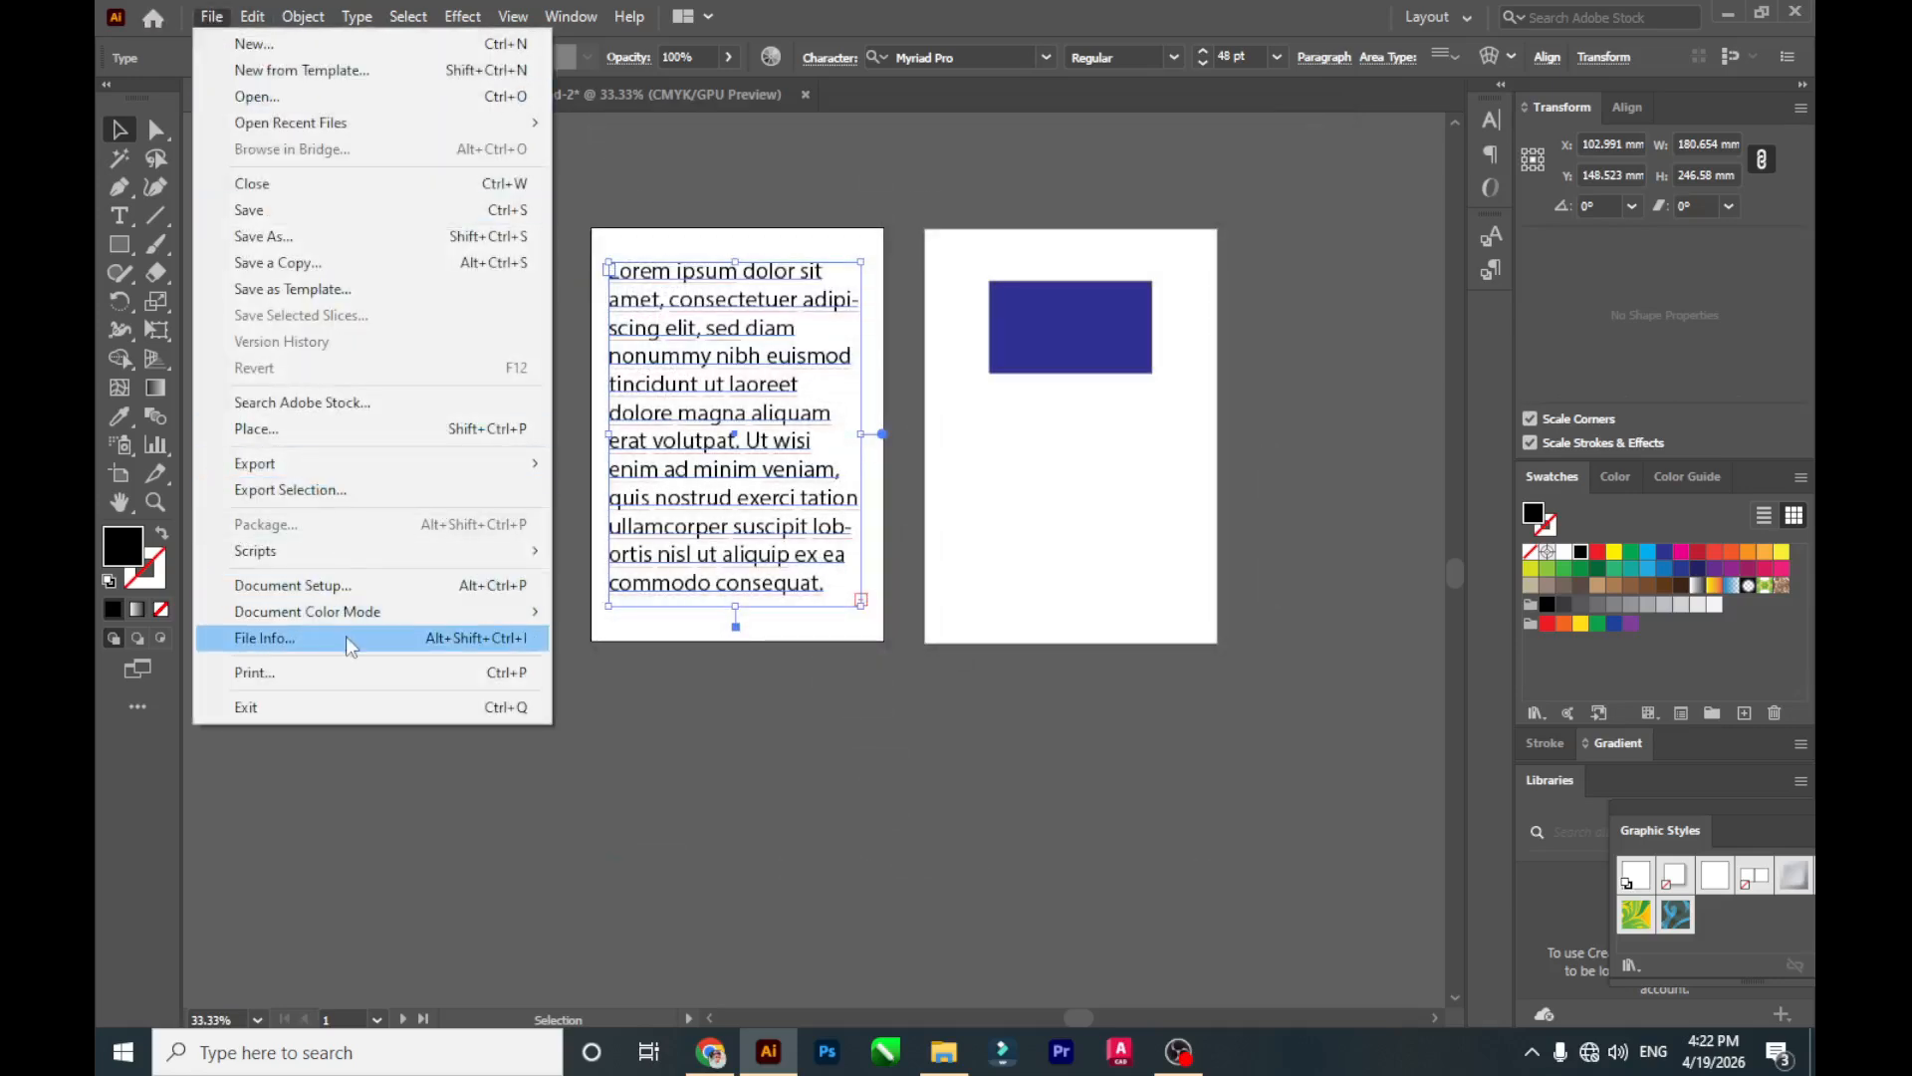
left_click(361, 674)
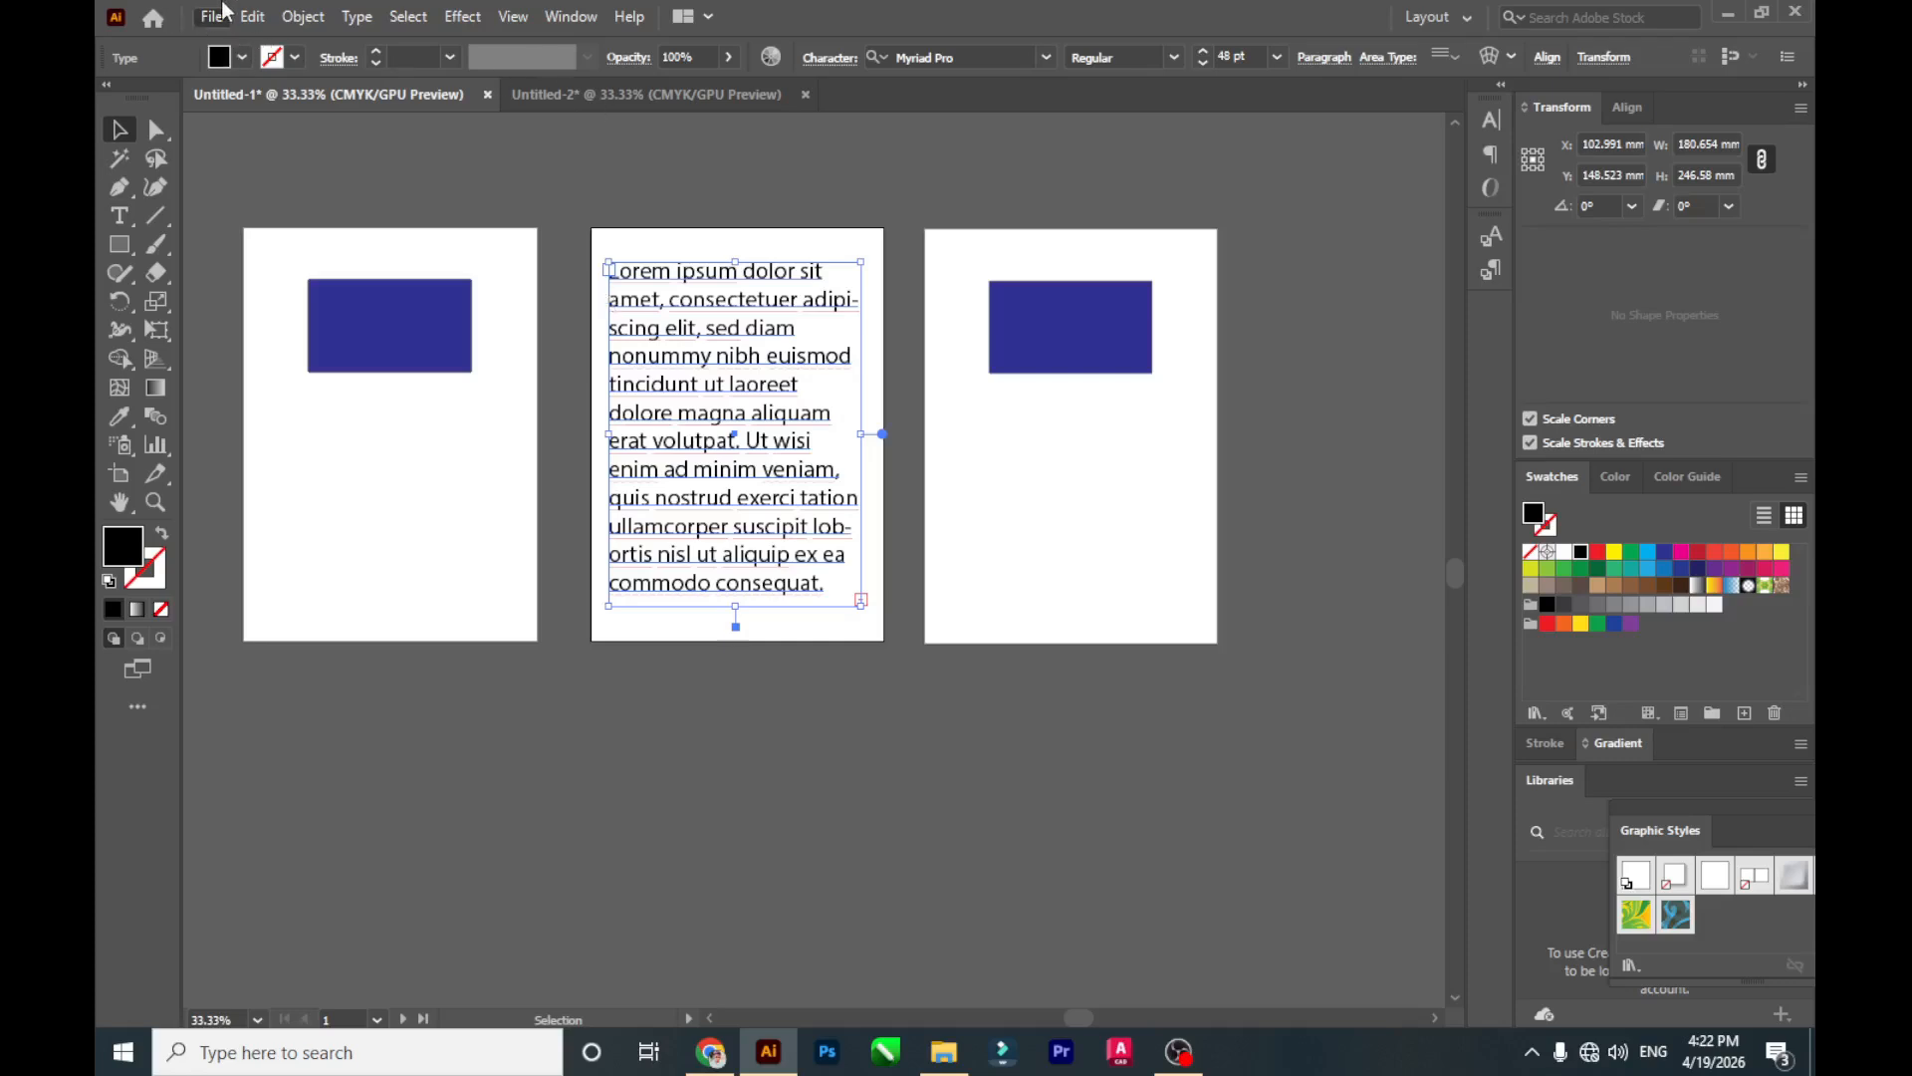
key("ctrl+p")
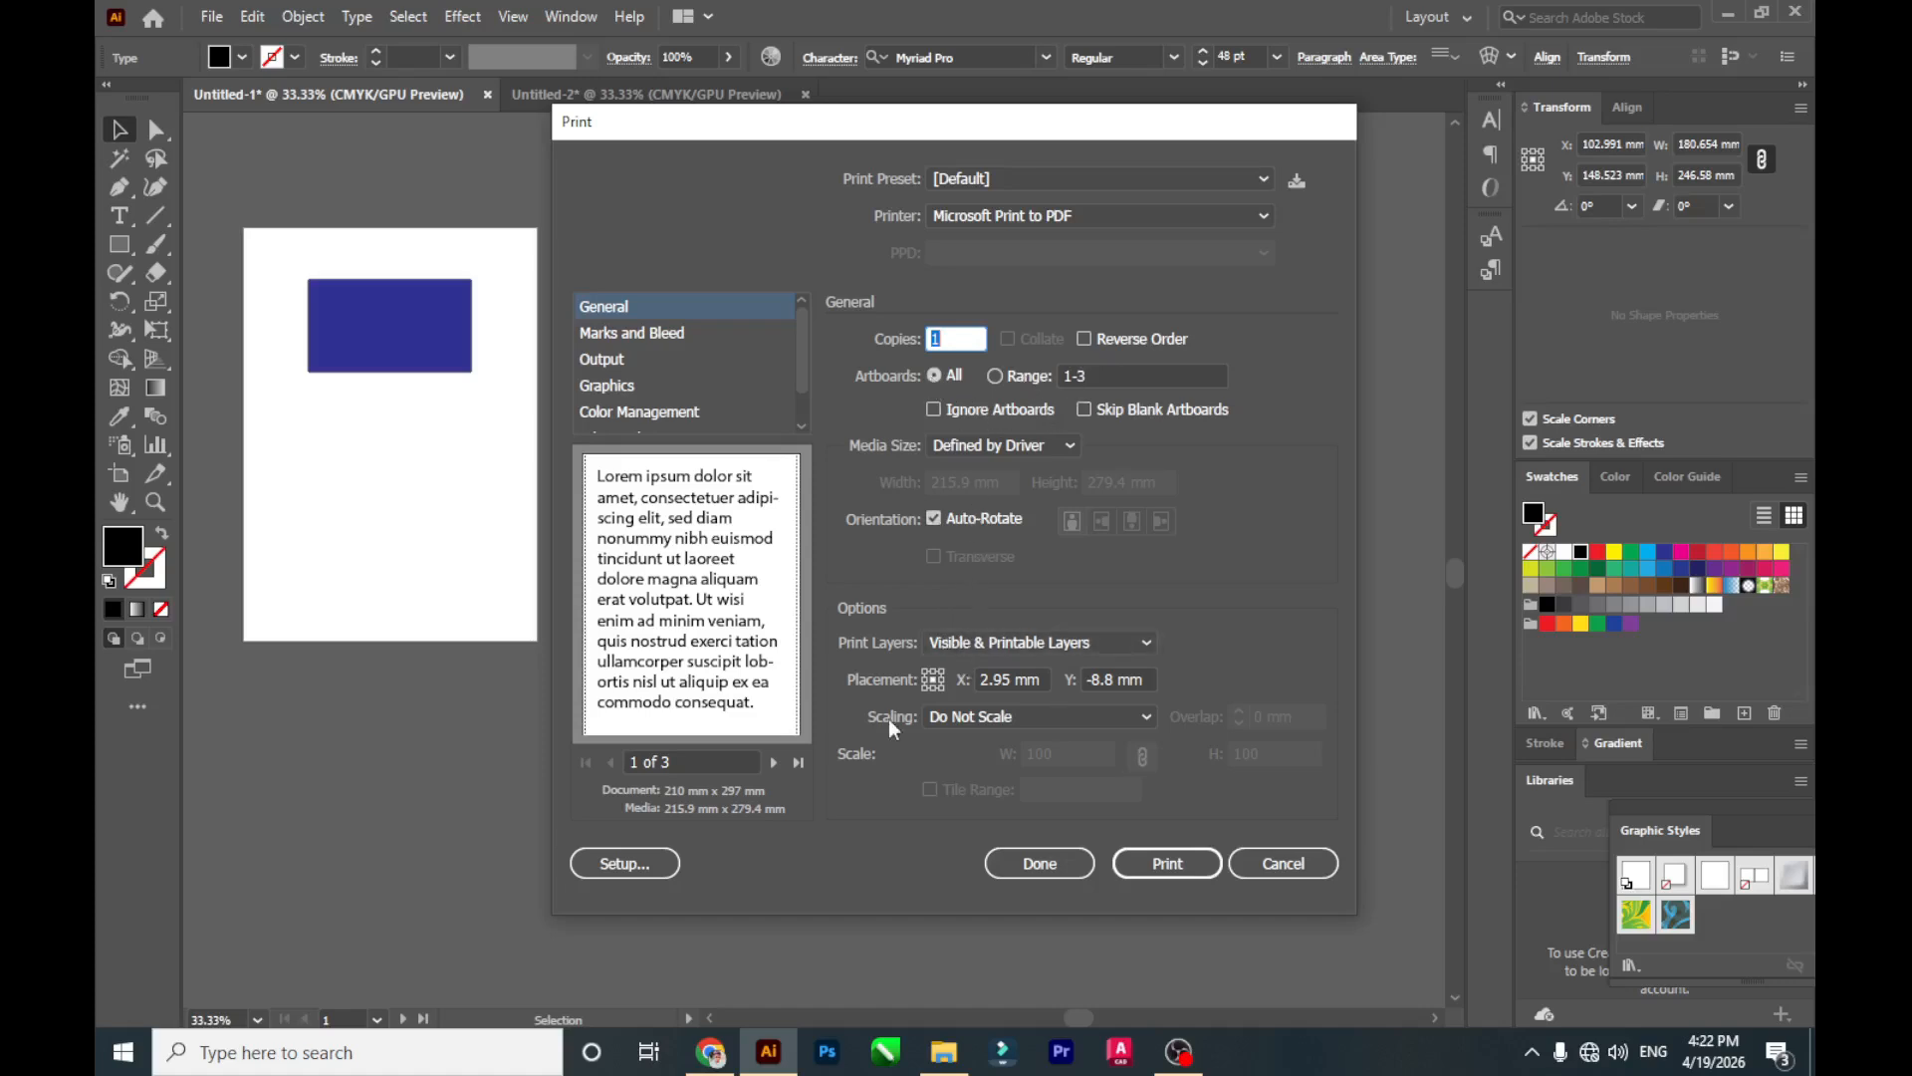
left_click(1328, 869)
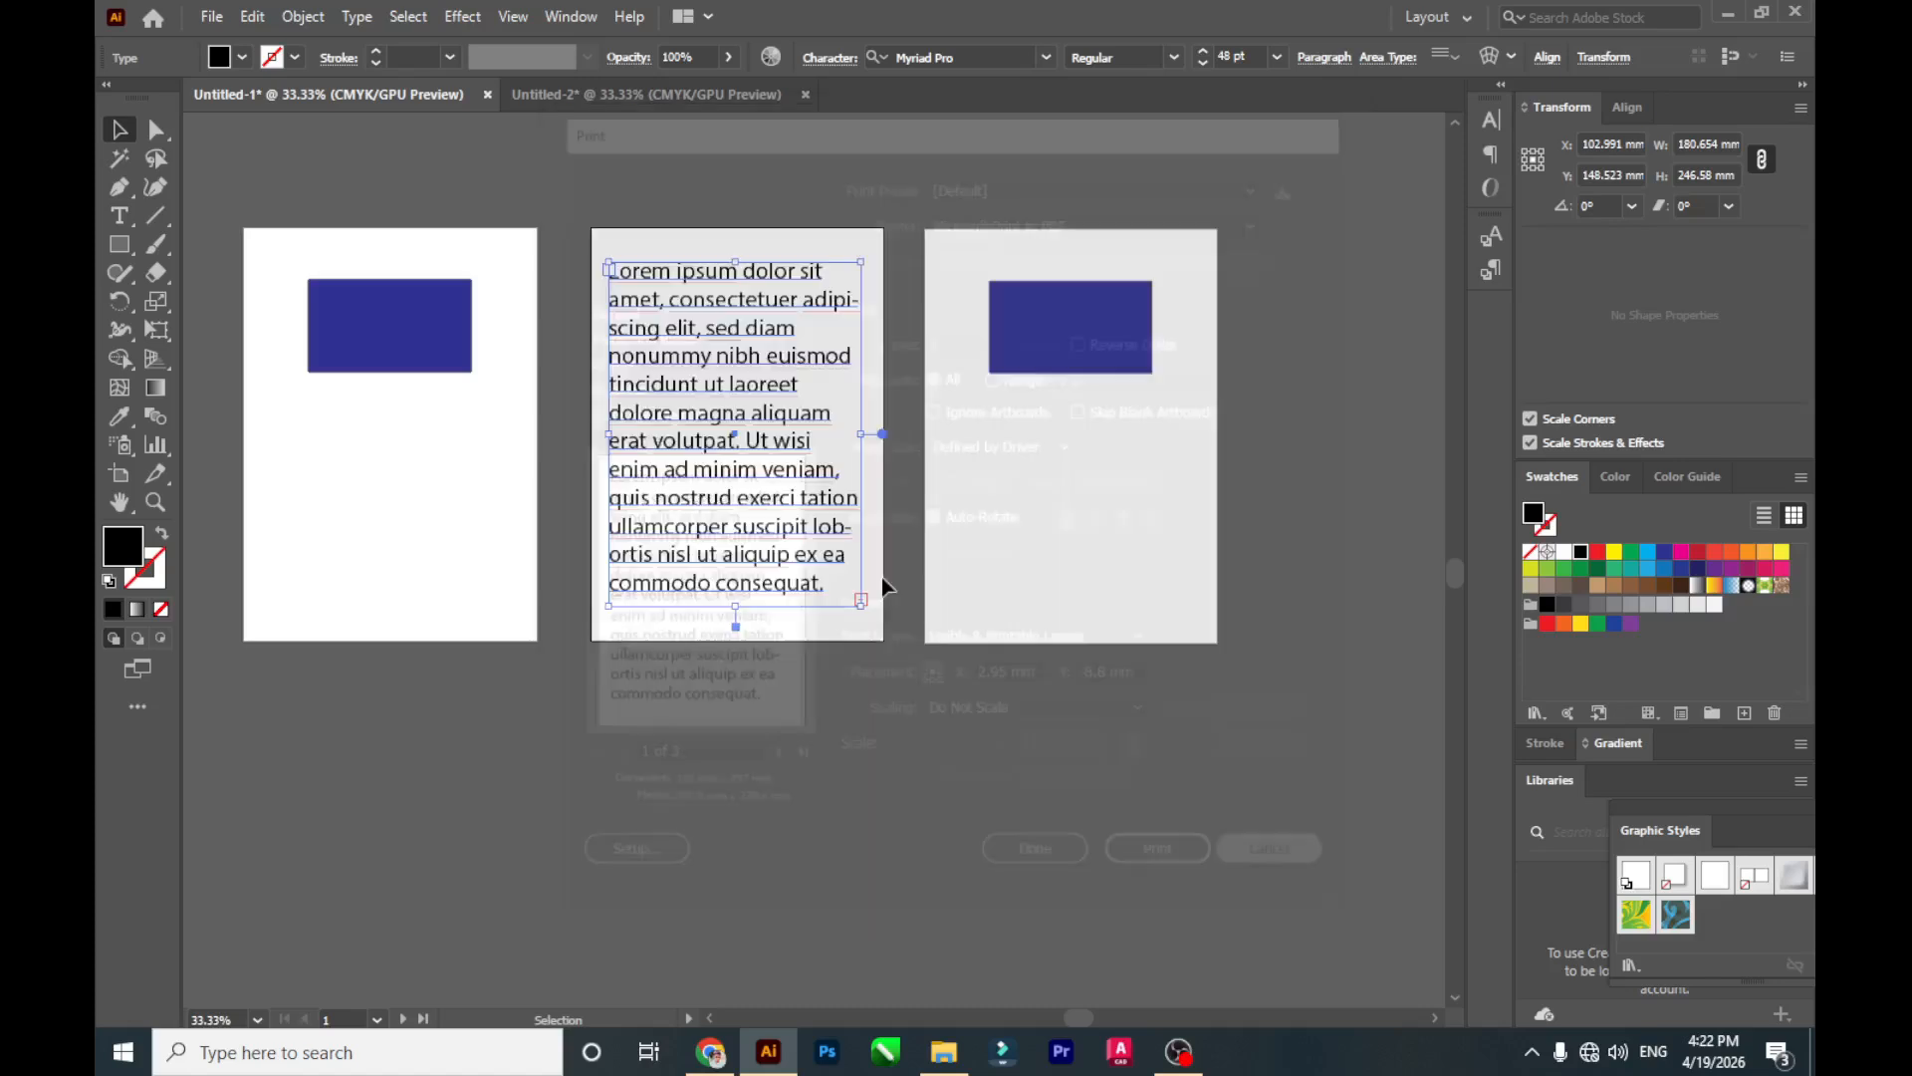
Start exiting the program and cancel at the save-changes prompt.
left_click(212, 20)
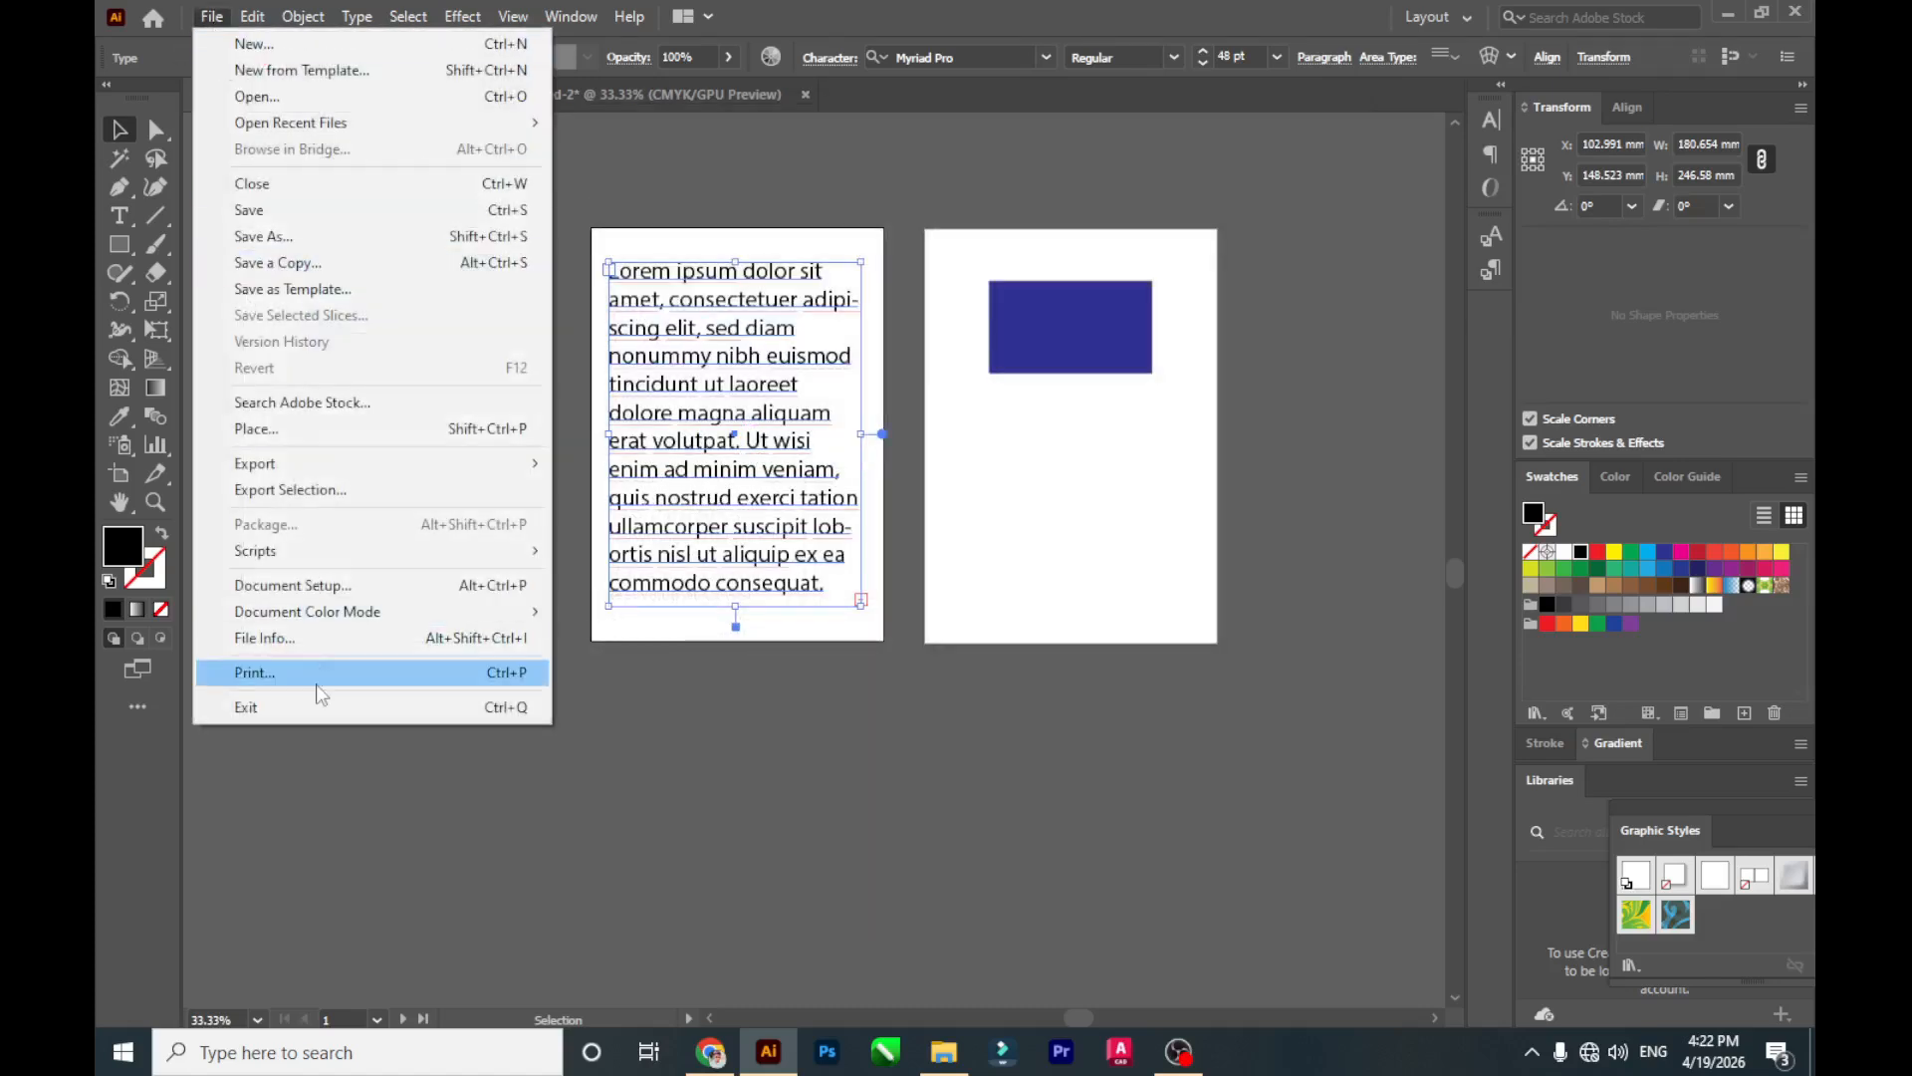
left_click(333, 707)
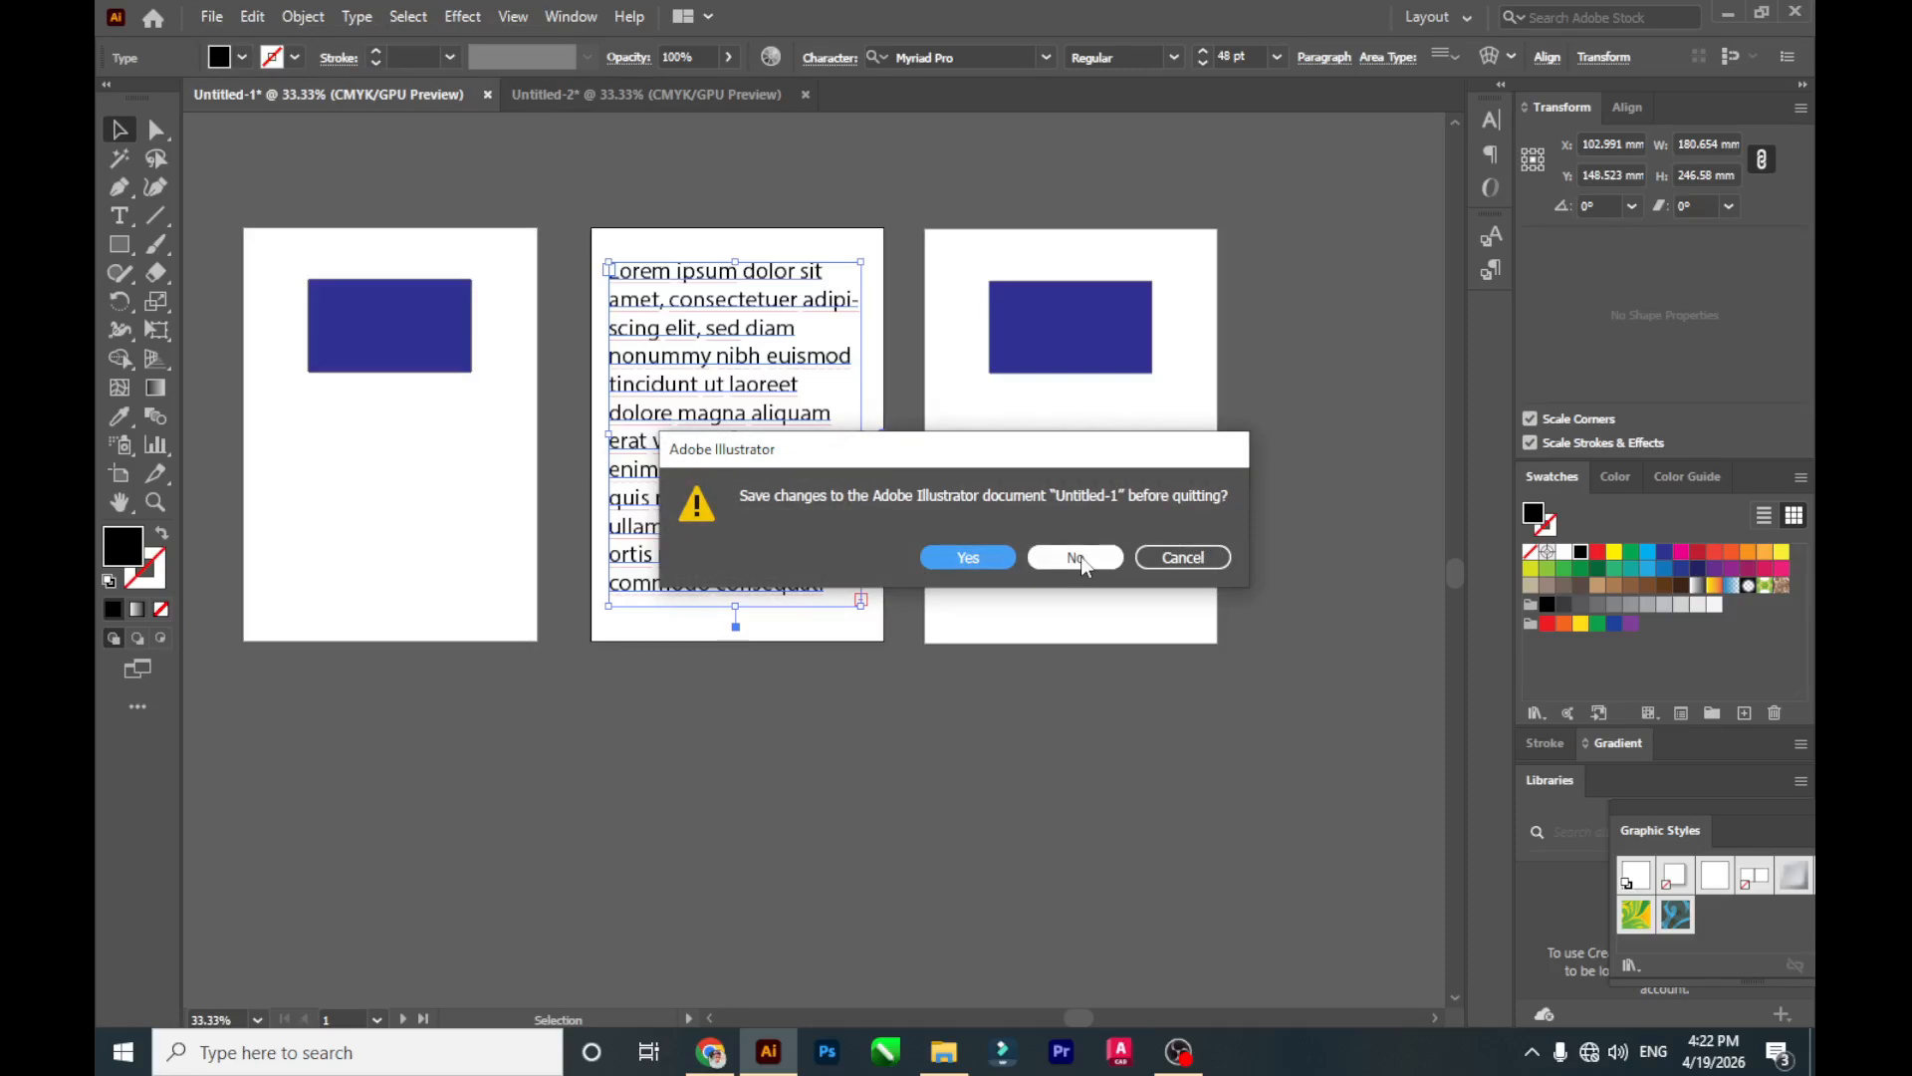
left_click(1206, 561)
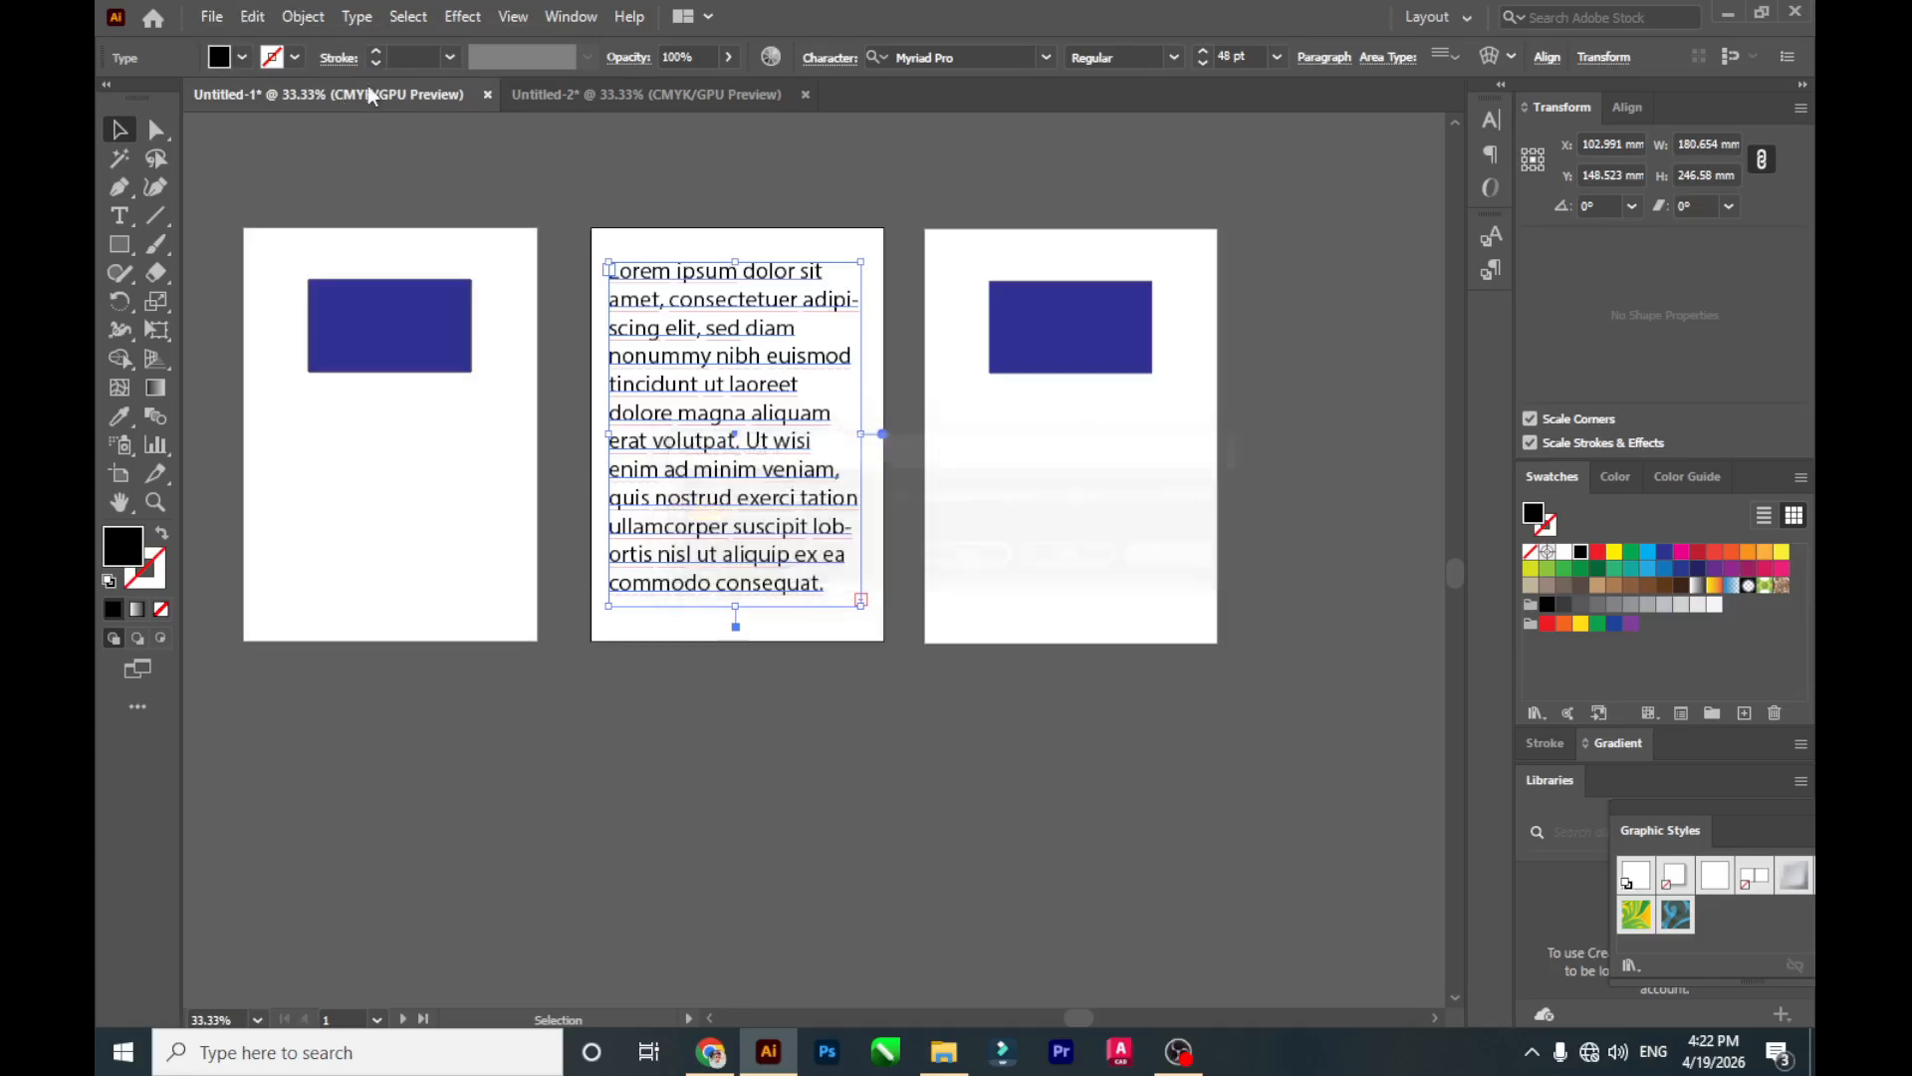
left_click(206, 21)
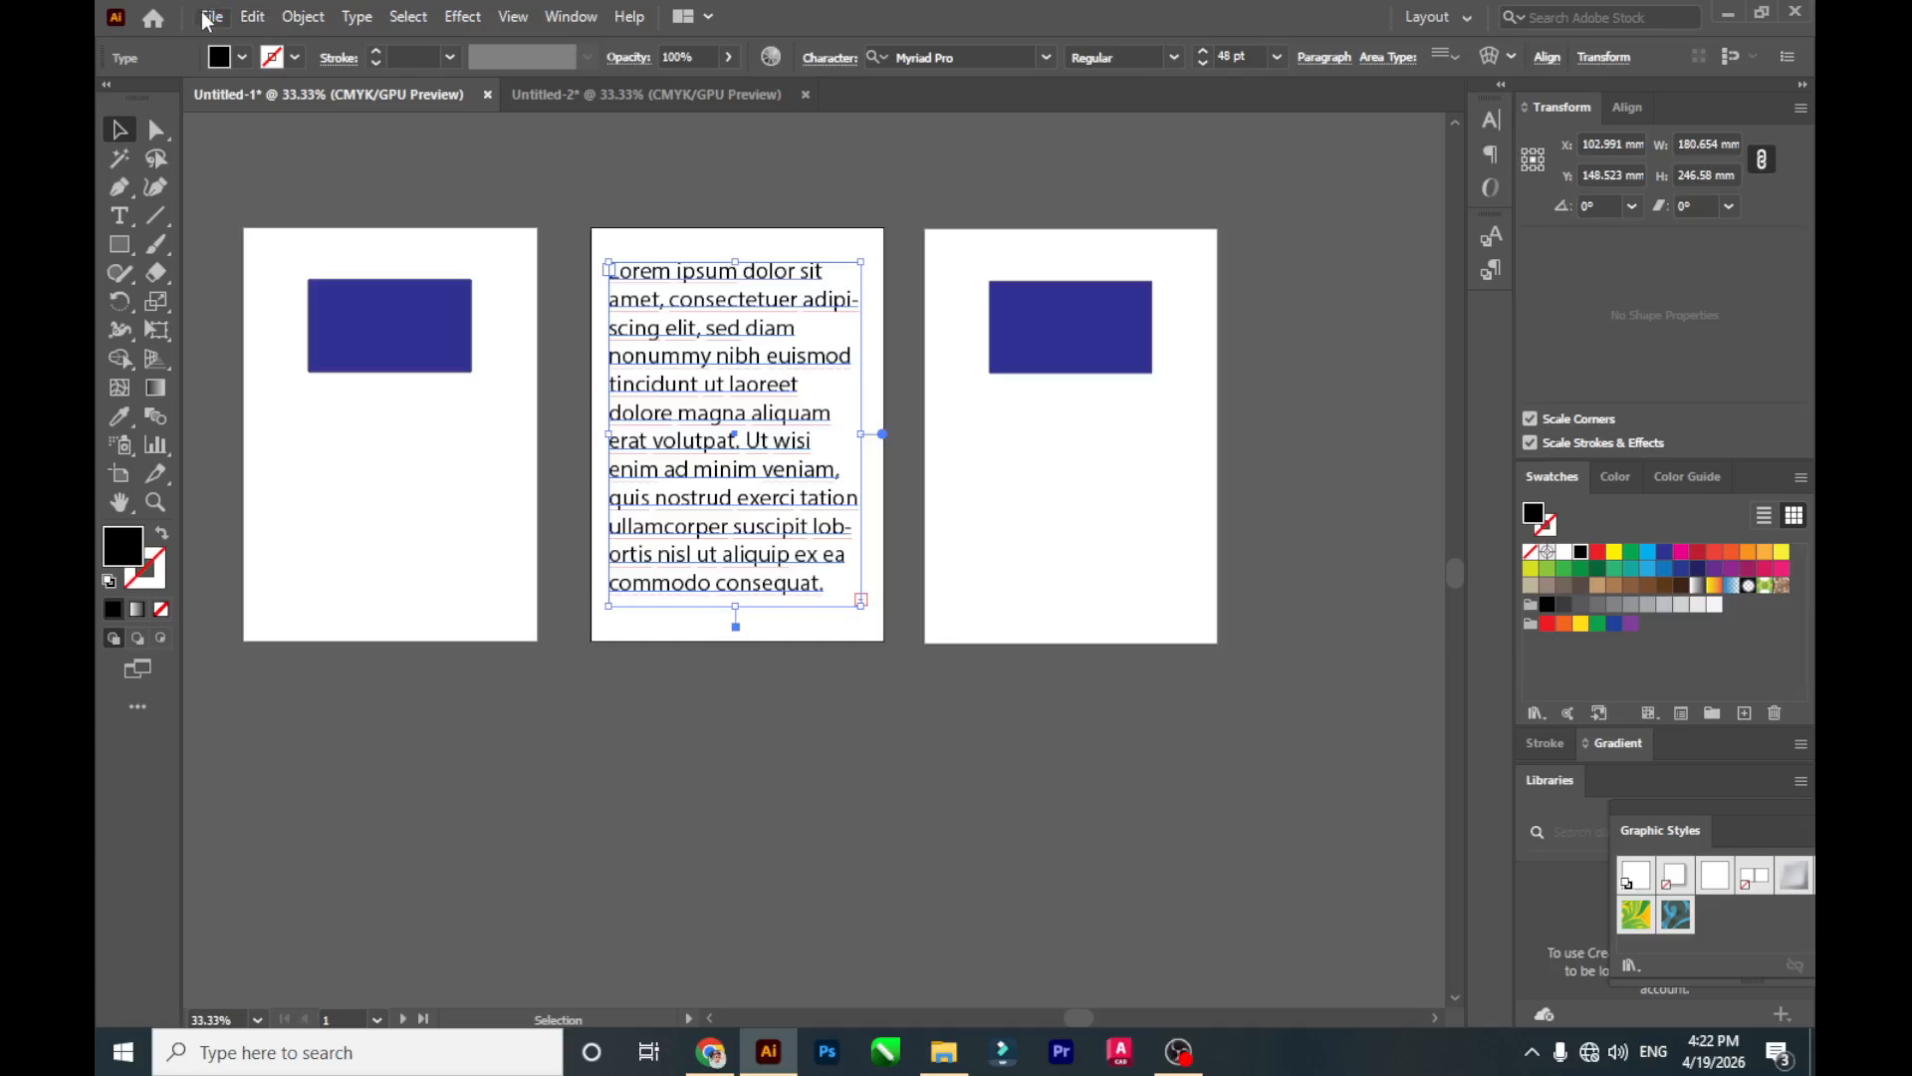
left_click(206, 21)
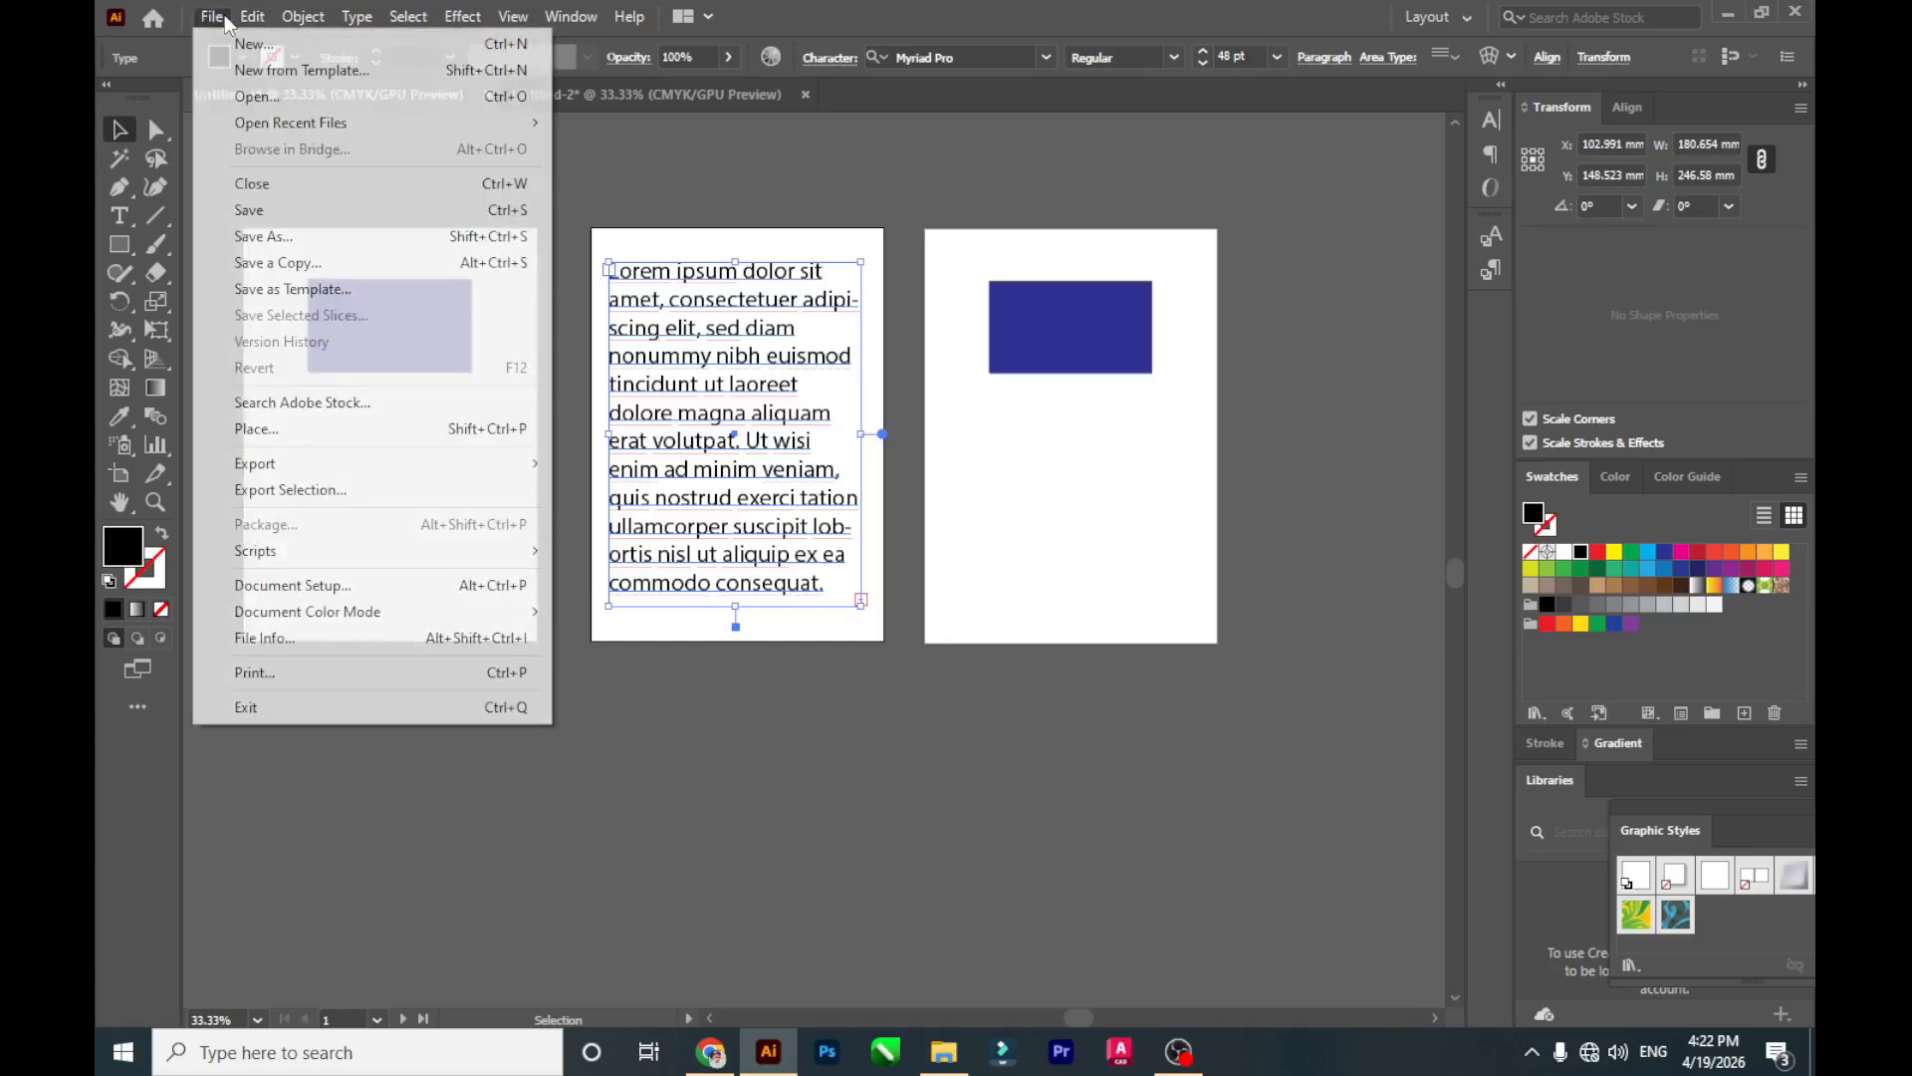
mouse_move(251, 20)
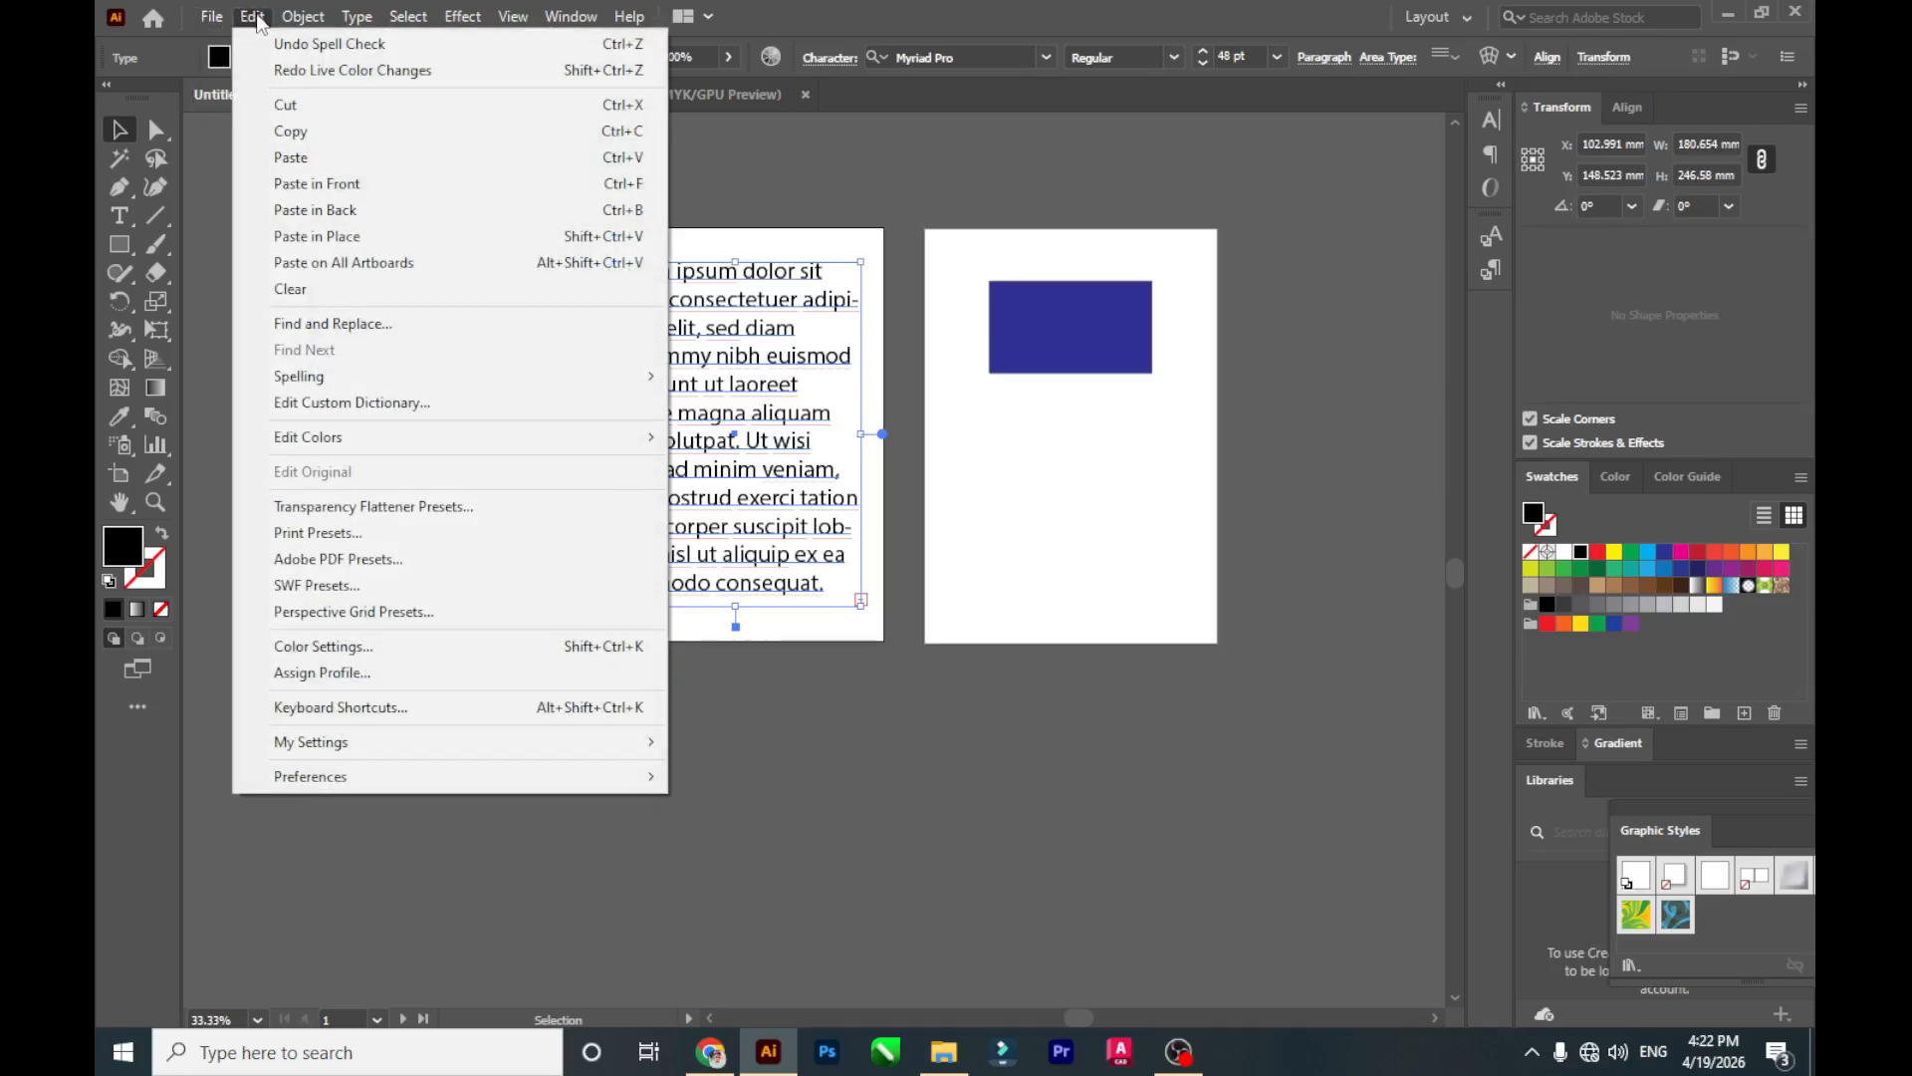
left_click(258, 19)
mouse_move(303, 17)
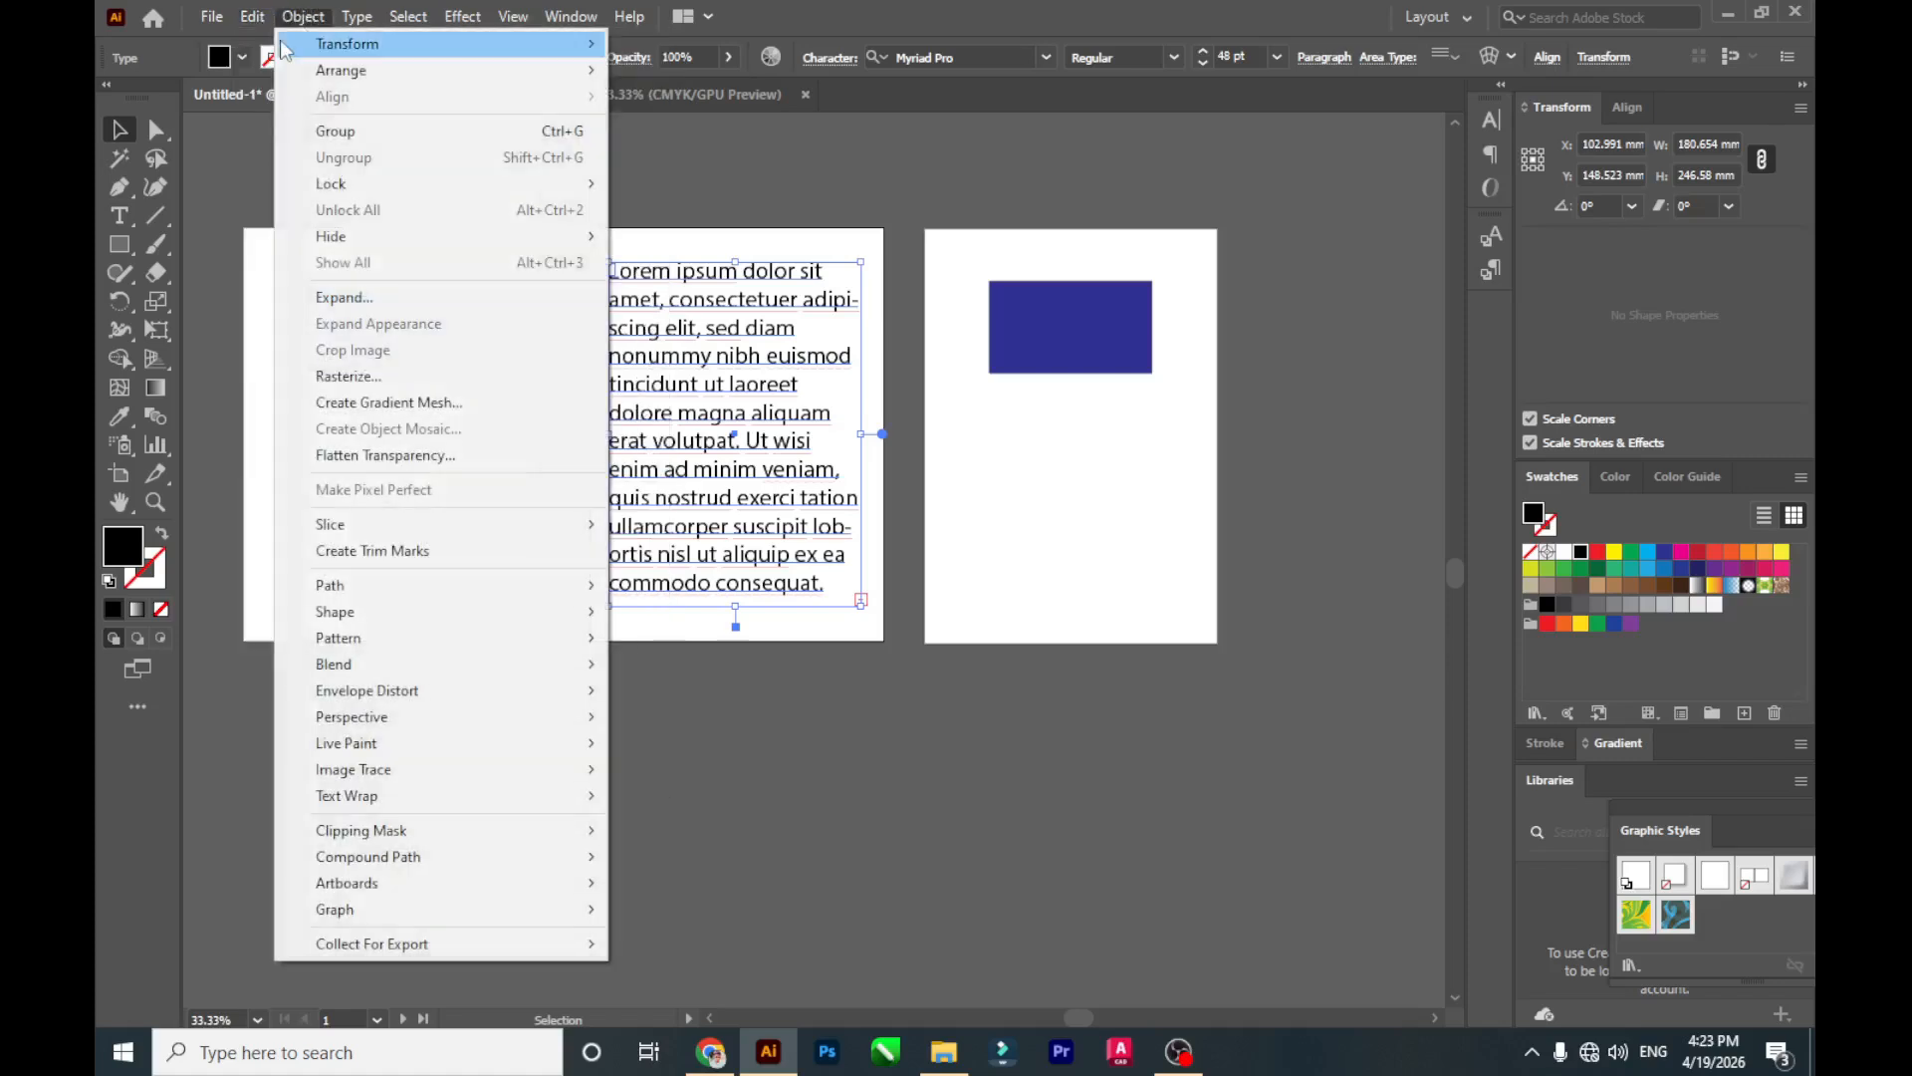
left_click(242, 188)
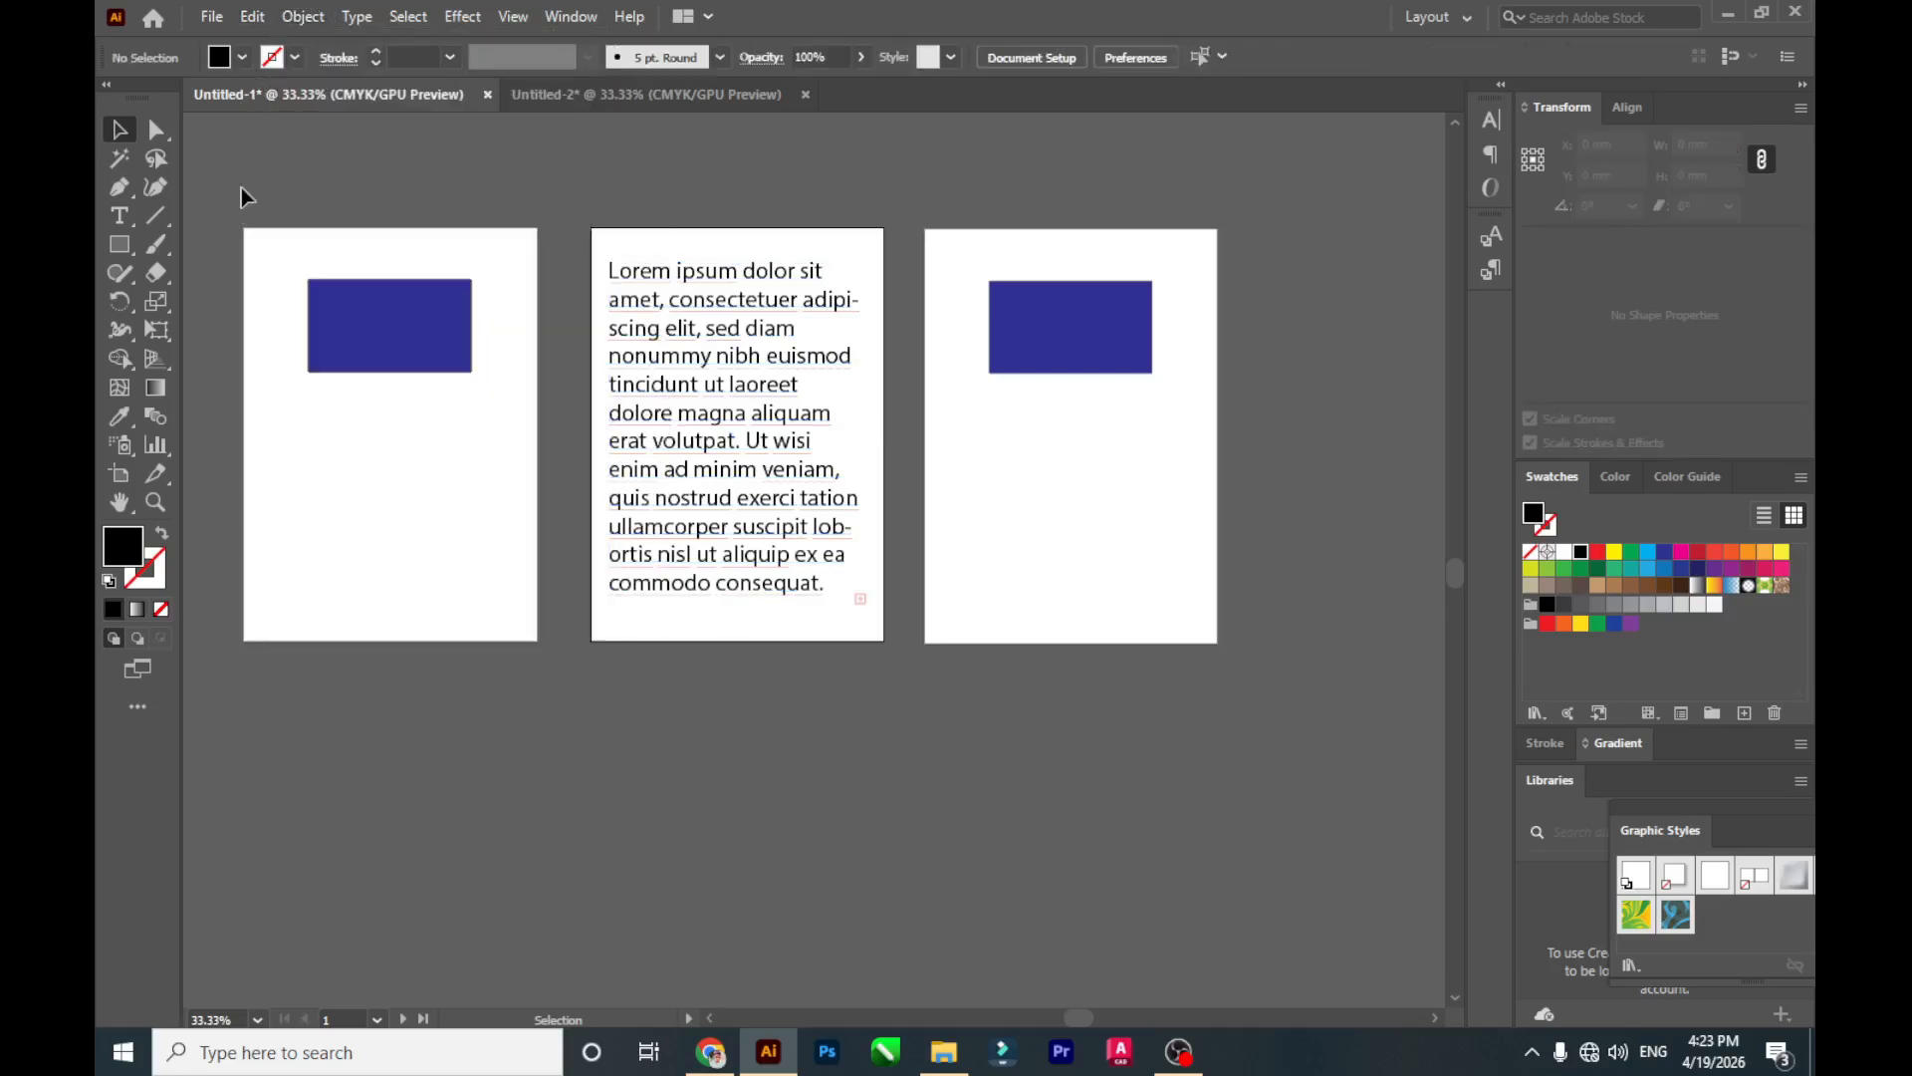